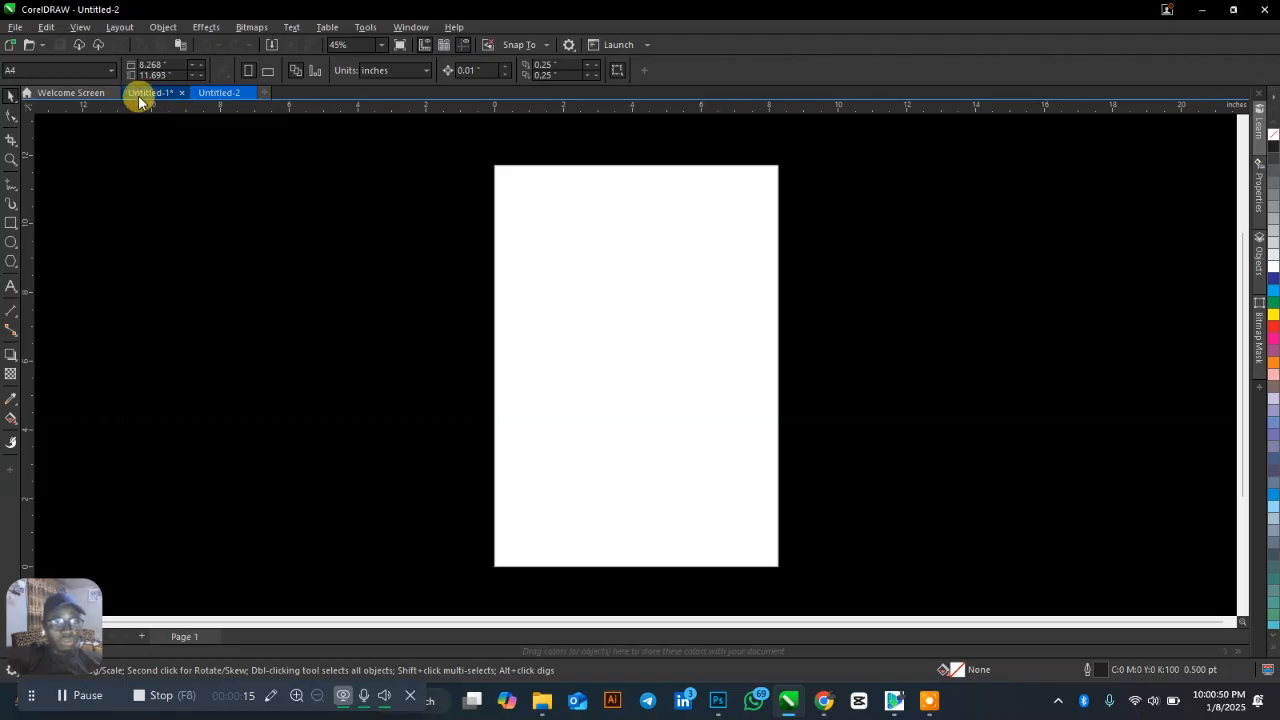
# Switch to the Untitled-1 document and zoom in on the Project Spotlight design brief.
pyautogui.click(142, 96)
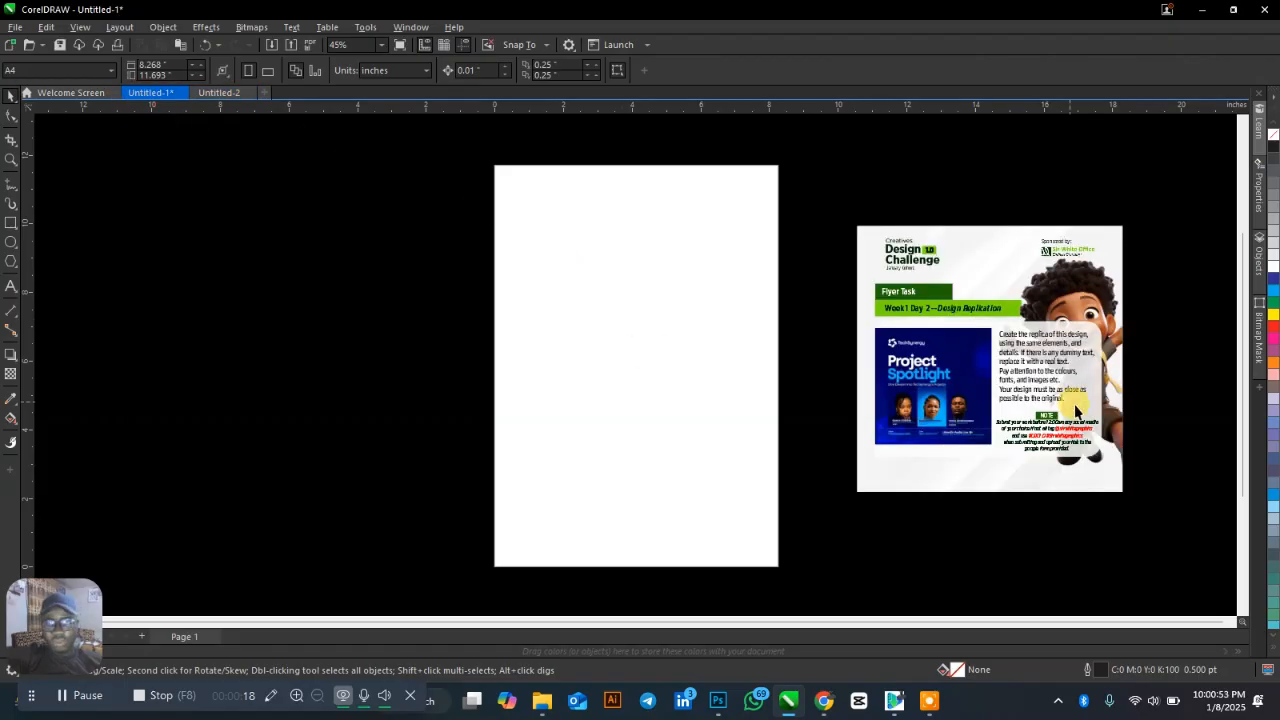
pyautogui.scroll(1, 1095, 350)
pyautogui.scroll(1, 1160, 340)
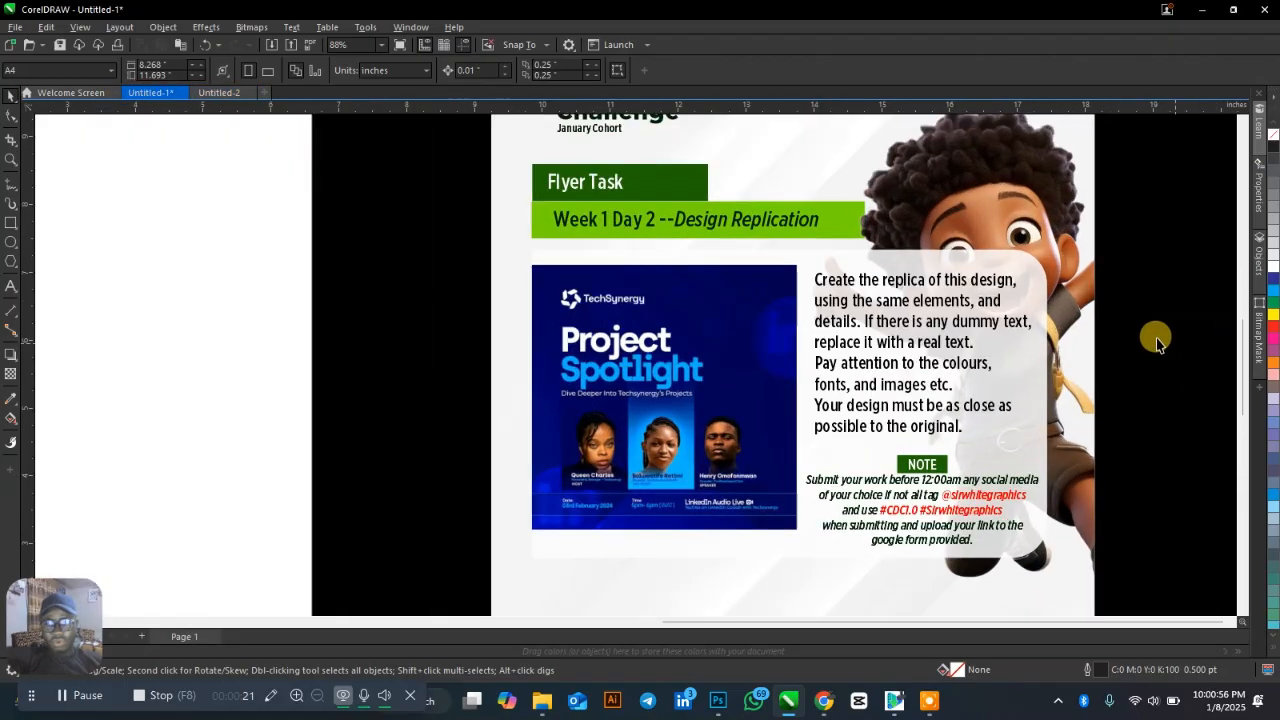
pyautogui.scroll(1, 1156, 338)
pyautogui.scroll(1, 502, 497)
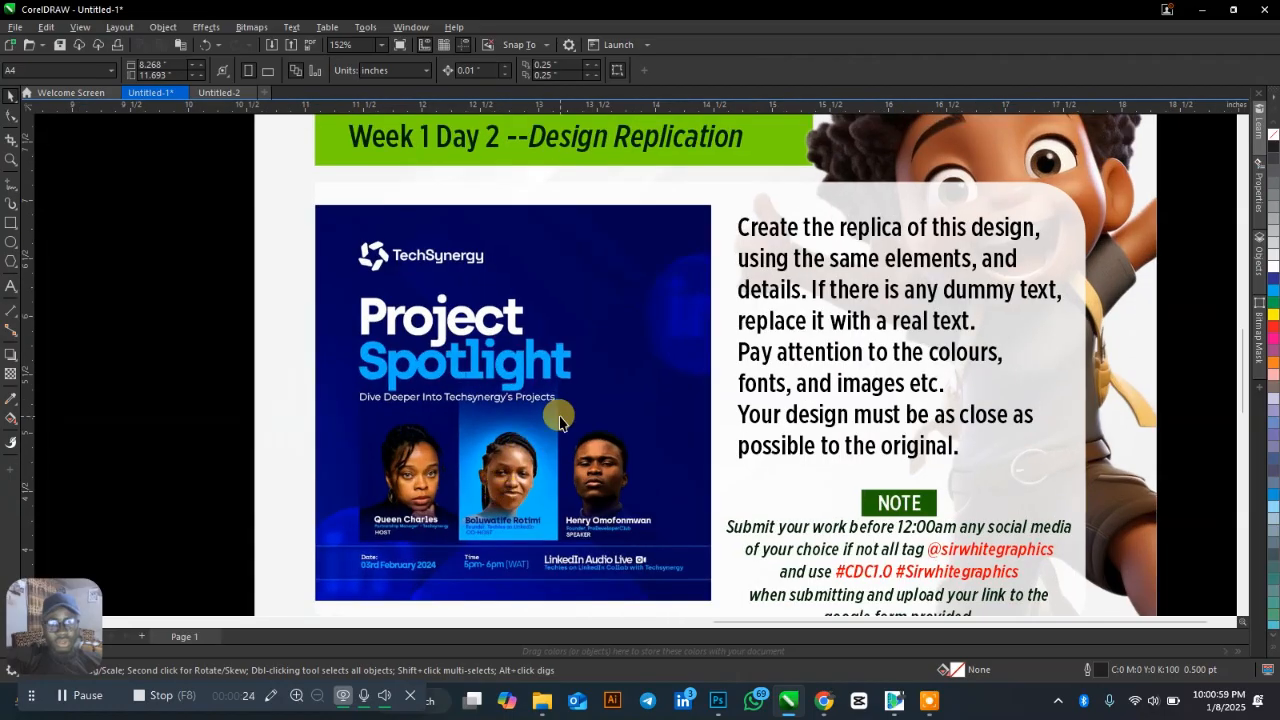
pyautogui.scroll(-6, 1006, 266)
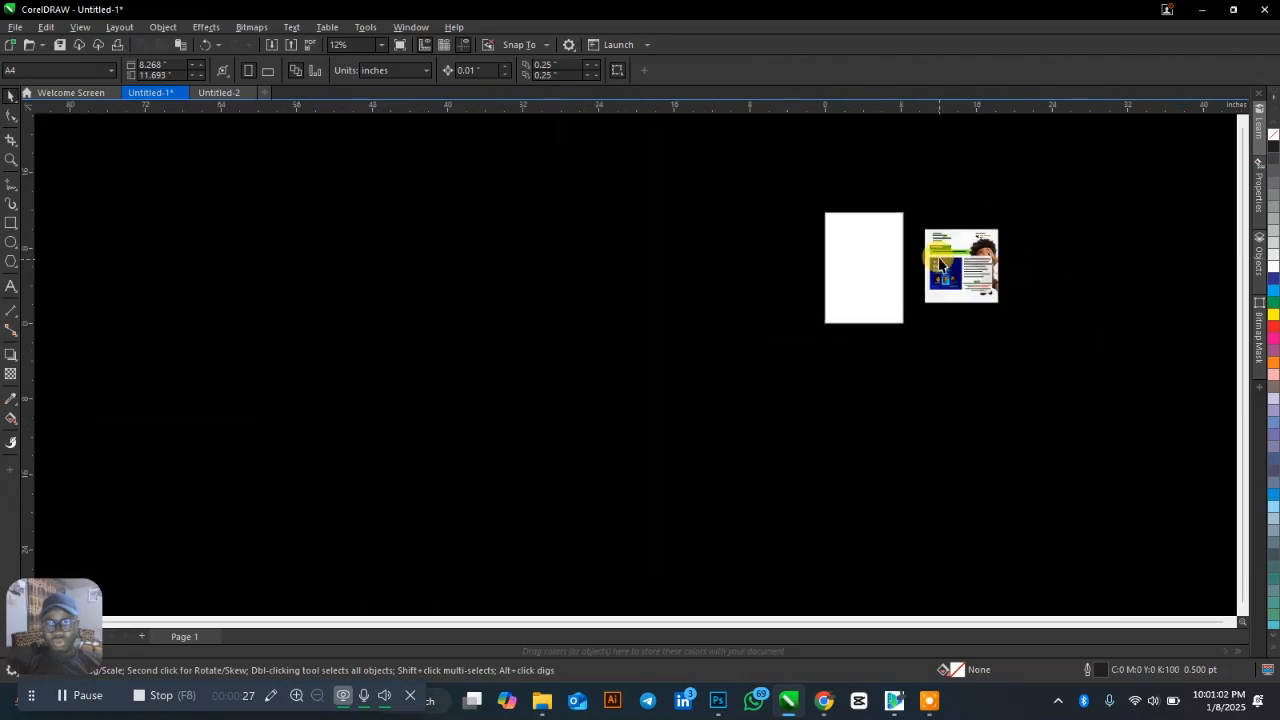
pyautogui.press('z')
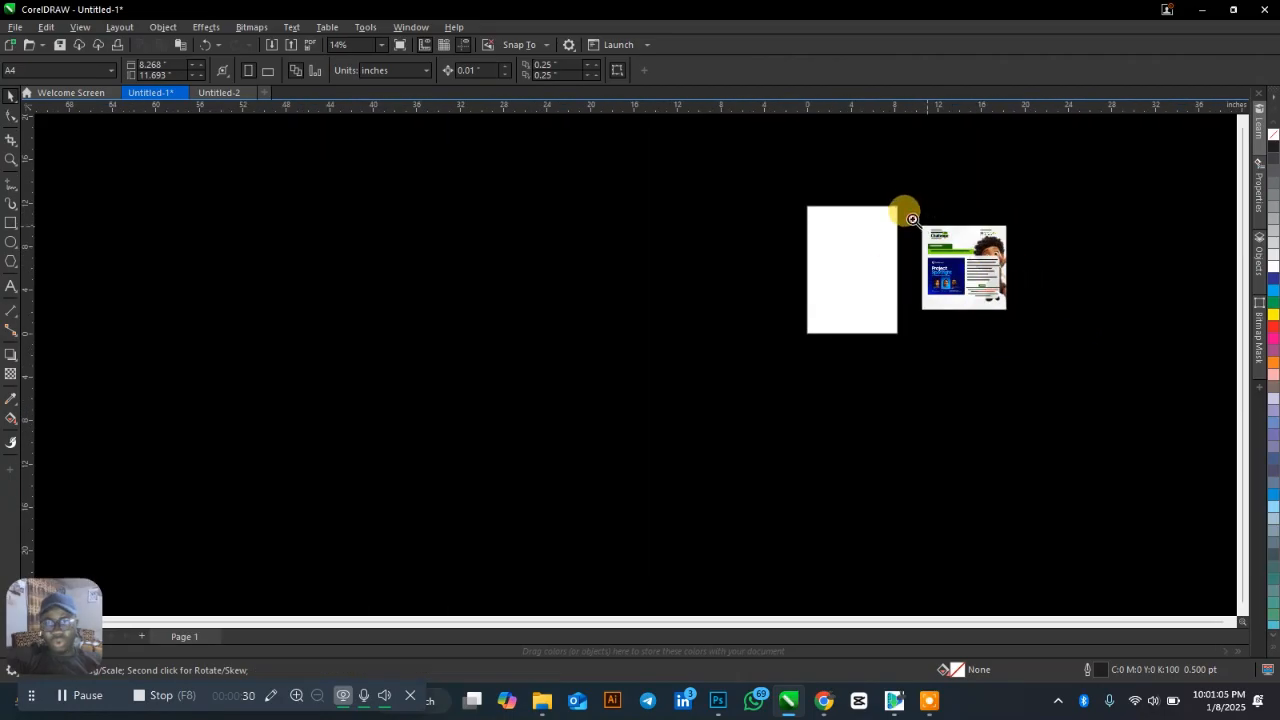
pyautogui.moveTo(912, 220); pyautogui.dragTo(1045, 331)
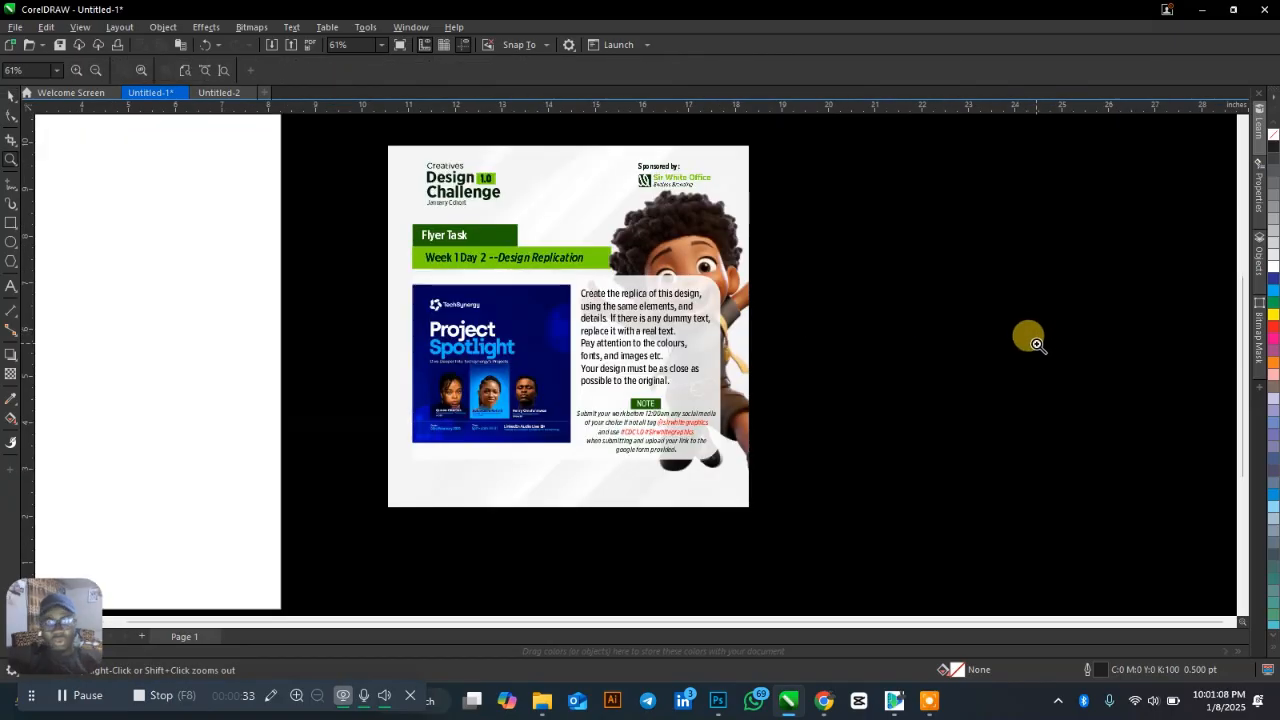
pyautogui.press('space')
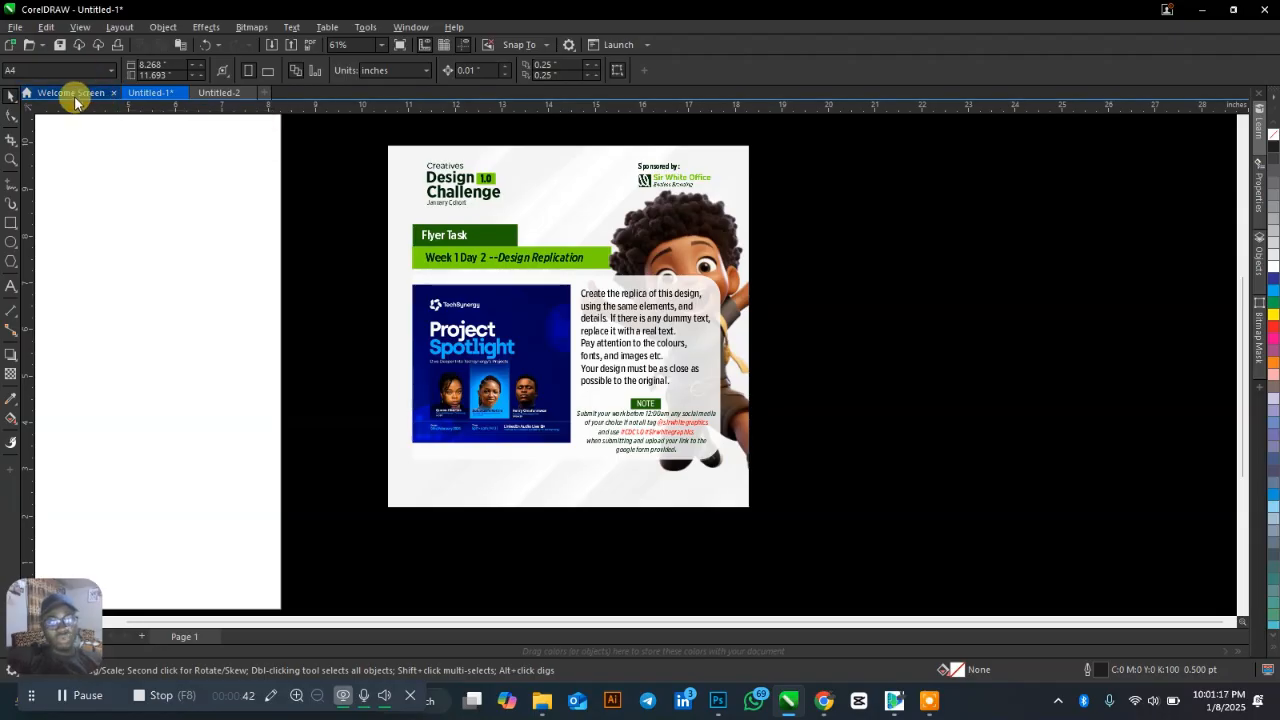
pyautogui.click(24, 28)
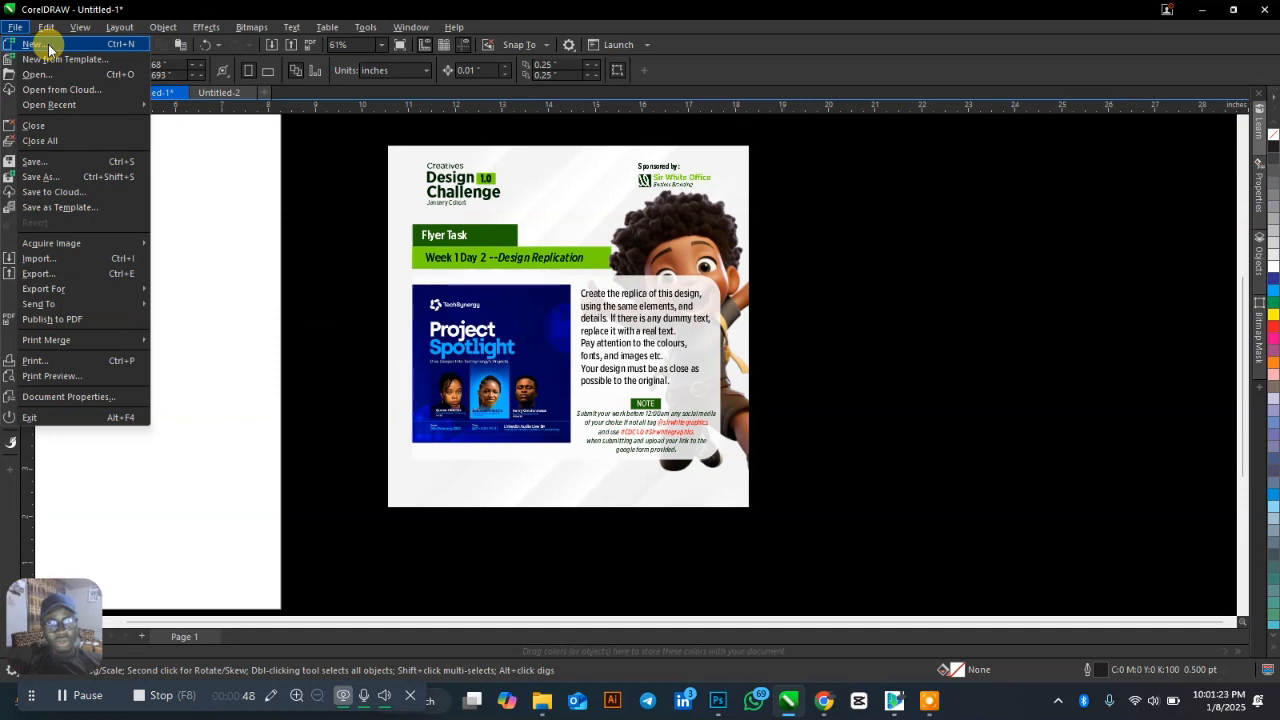
# Pull the Project Spotlight poster image out of the brief and move the brief further right.
pyautogui.click(813, 362)
pyautogui.scroll(-1, 927, 377)
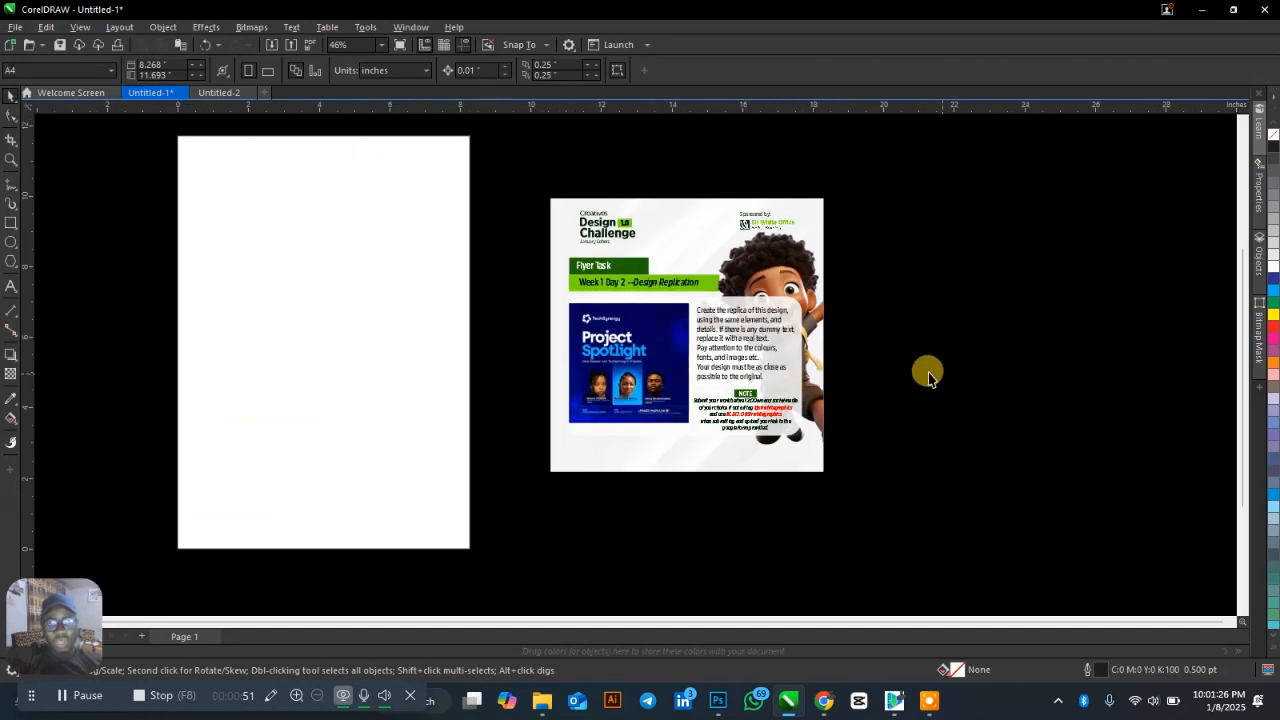
pyautogui.click(615, 355)
pyautogui.moveTo(566, 348); pyautogui.dragTo(575, 257)
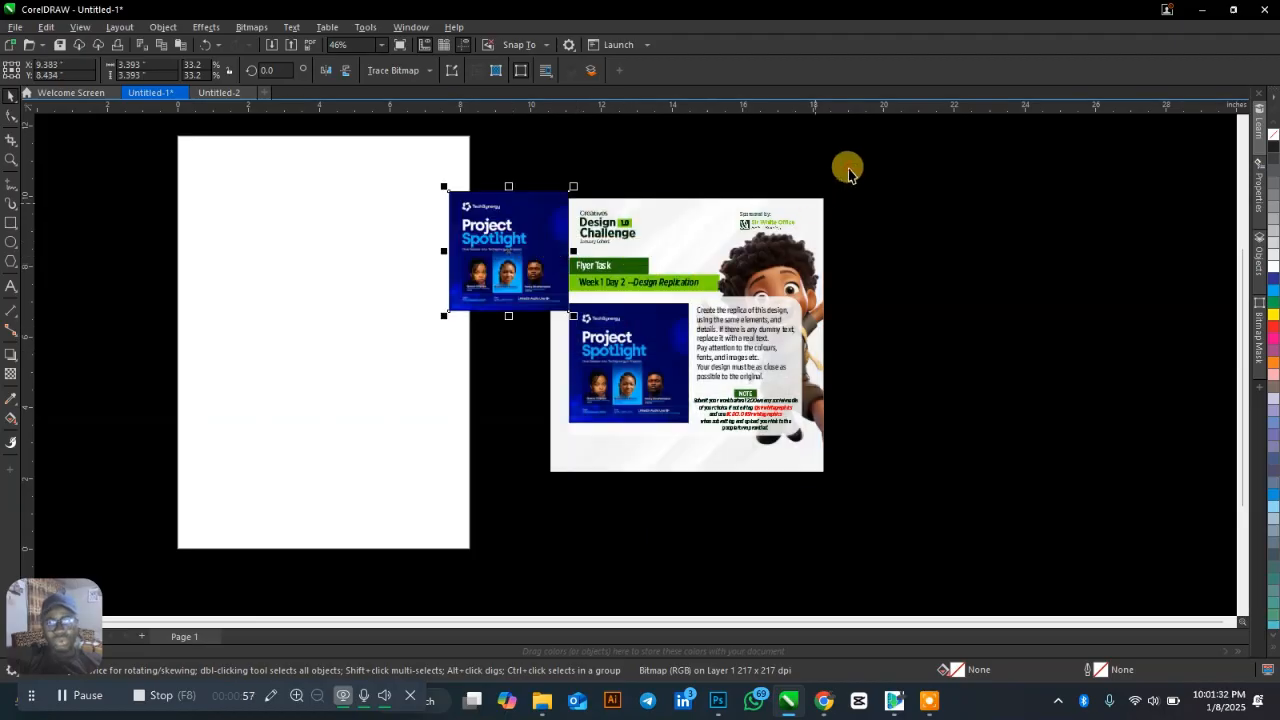
pyautogui.moveTo(848, 172); pyautogui.dragTo(545, 478)
pyautogui.moveTo(674, 370); pyautogui.dragTo(973, 340)
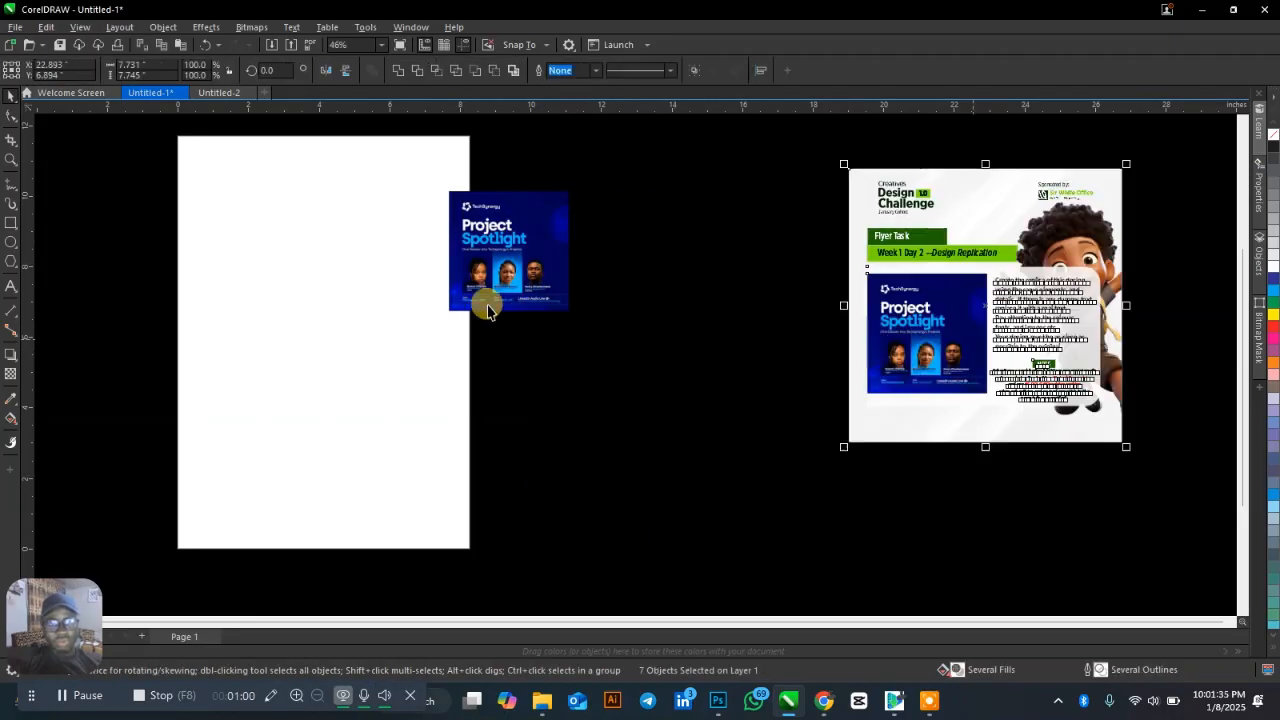
# Enlarge the poster to about 230% between page and brief, then draw a page-covering rectangle.
pyautogui.click(526, 277)
pyautogui.moveTo(570, 311); pyautogui.dragTo(725, 467)
pyautogui.moveTo(585, 380); pyautogui.dragTo(633, 359)
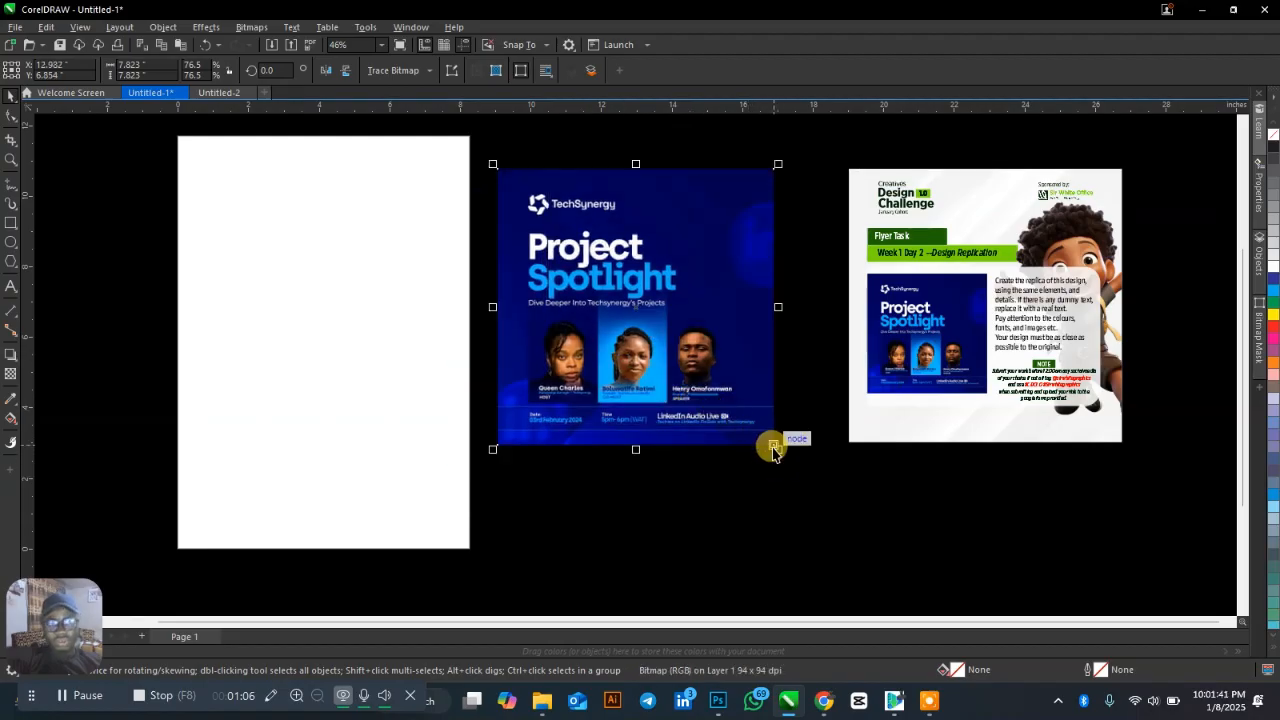
pyautogui.moveTo(776, 449); pyautogui.dragTo(812, 483)
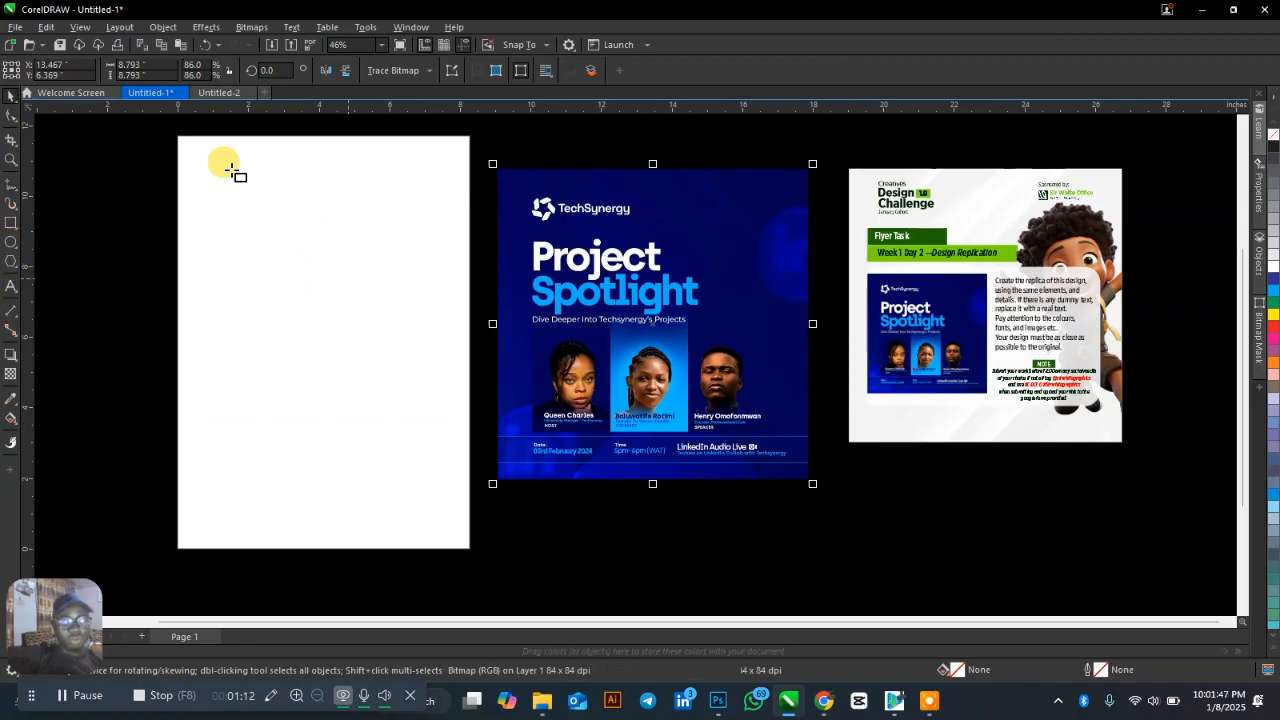
pyautogui.moveTo(181, 172)
pyautogui.mouseDown()
pyautogui.moveTo(394, 463)
pyautogui.moveTo(493, 485)
pyautogui.mouseUp()
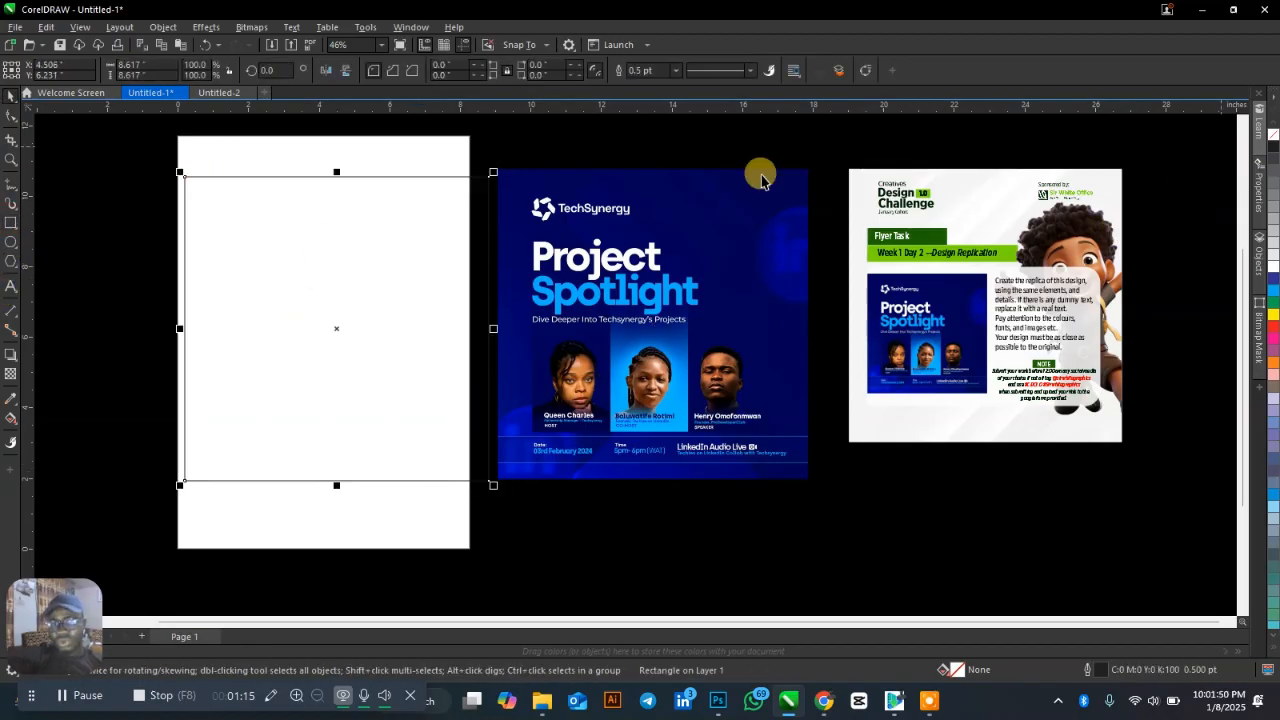
# Centre the rectangle on the A4 page.
pyautogui.press('p')
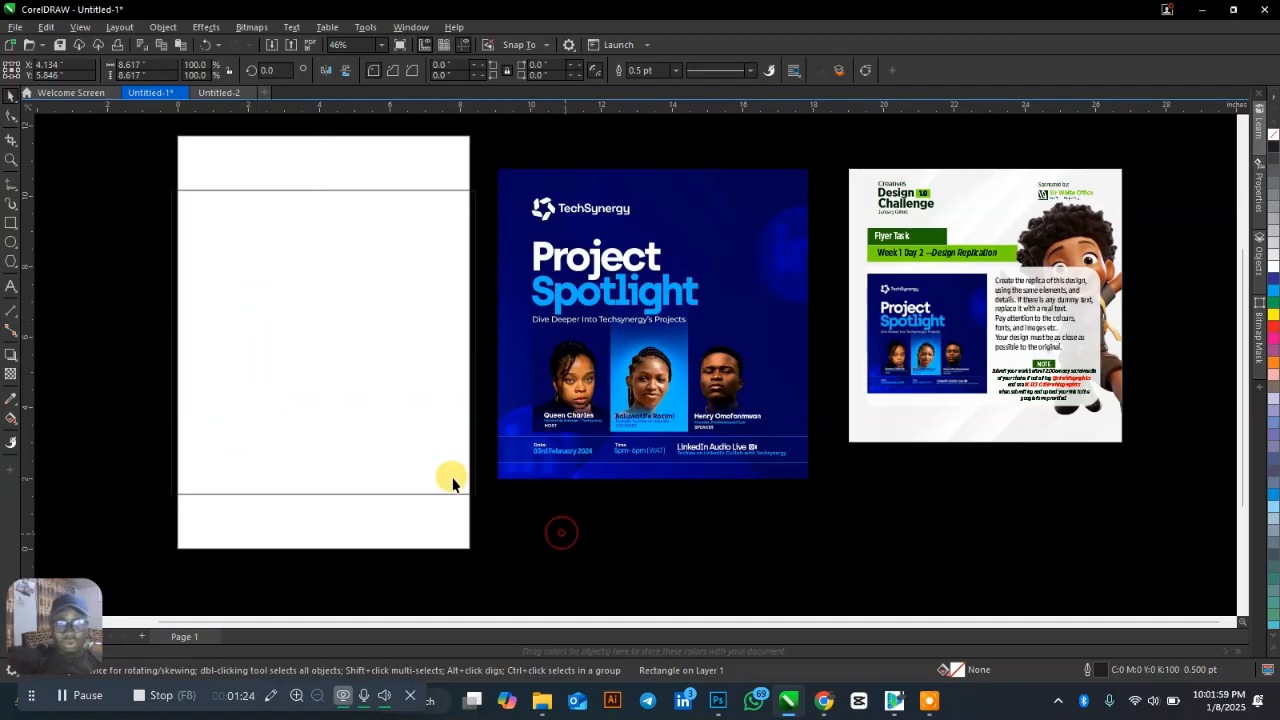
pyautogui.scroll(1, 169, 403)
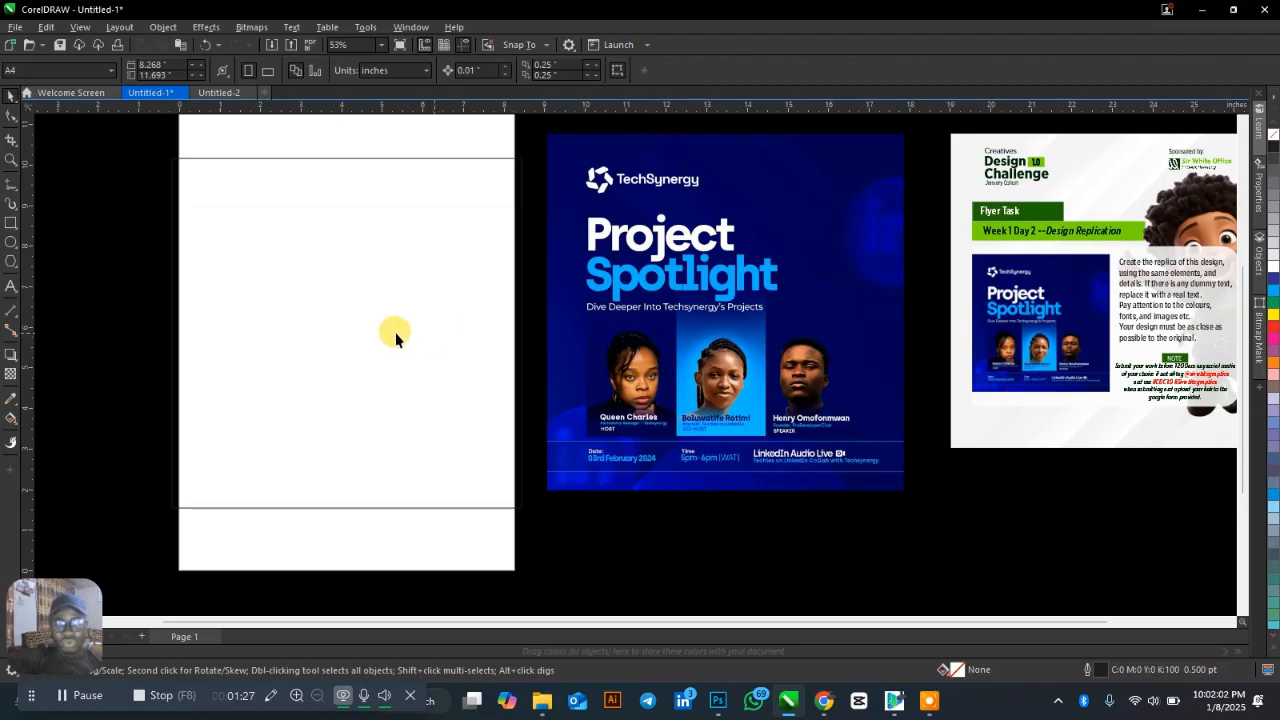
pyautogui.moveTo(70, 630); pyautogui.dragTo(1240, 640)
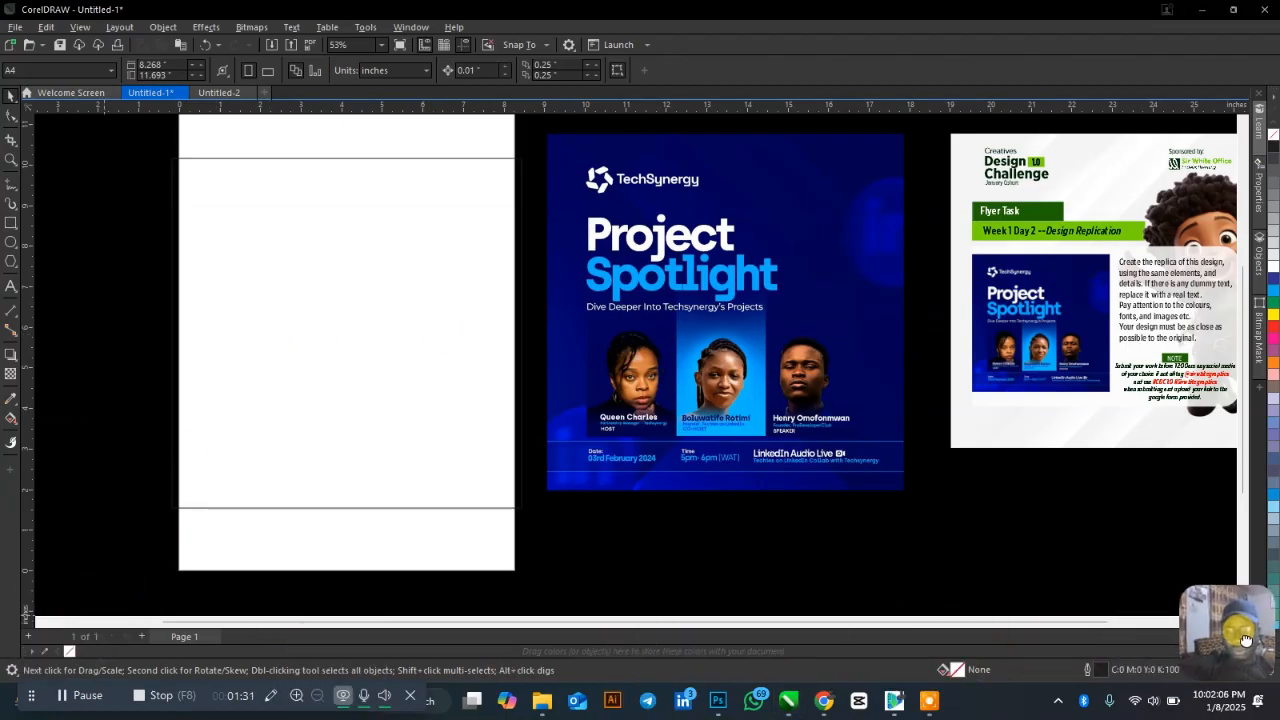
# Sample the poster's dark blue, light blue #0BA9FF and navy #000058 into the document palette.
pyautogui.click(44, 651)
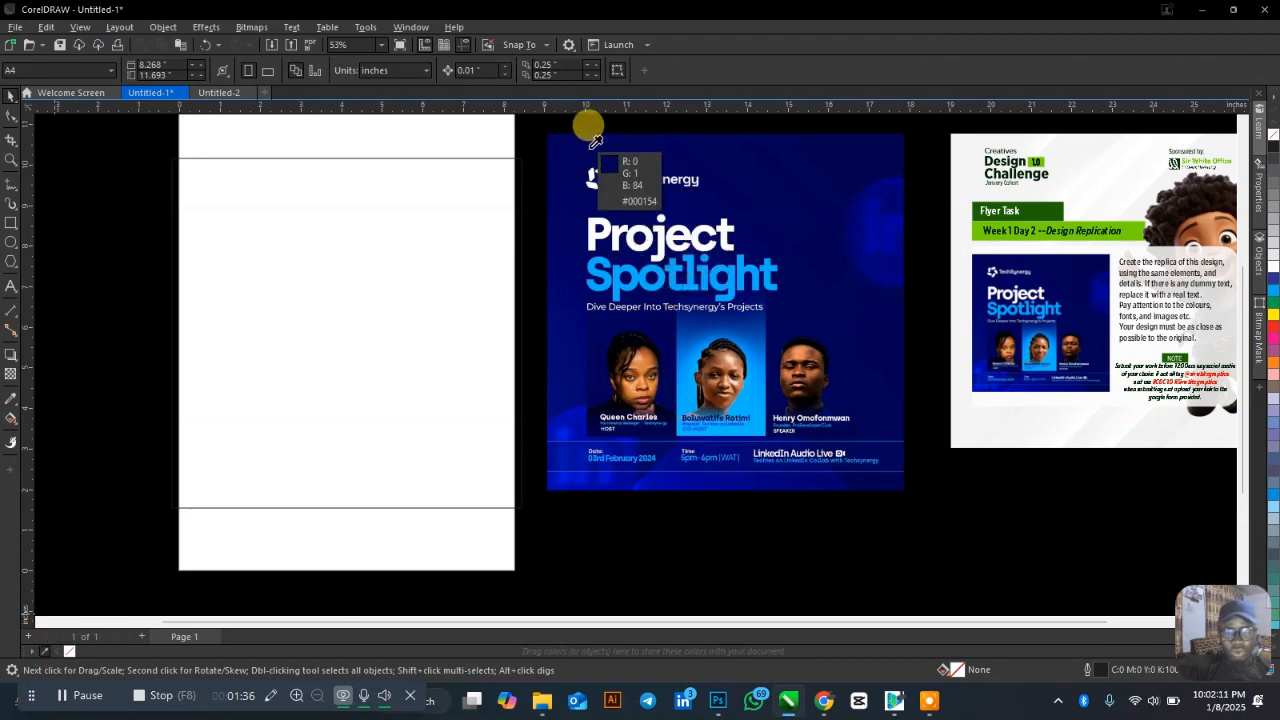
pyautogui.click(580, 143)
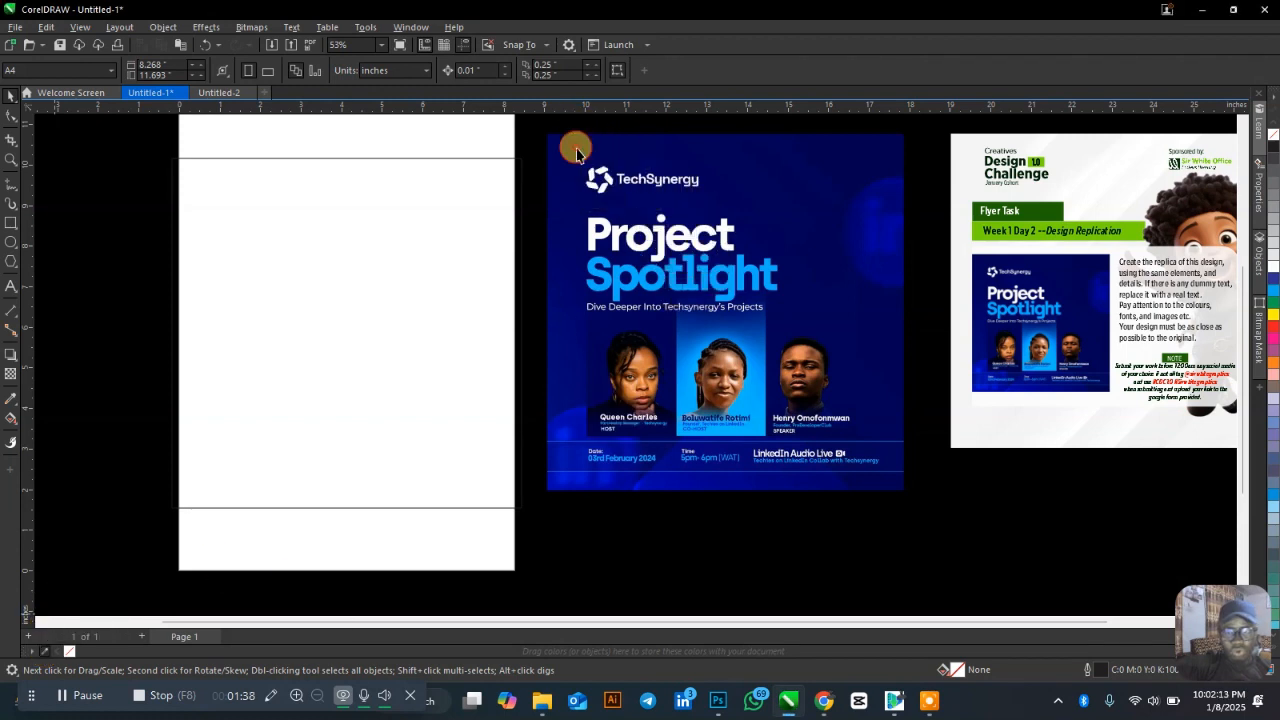
pyautogui.click(46, 653)
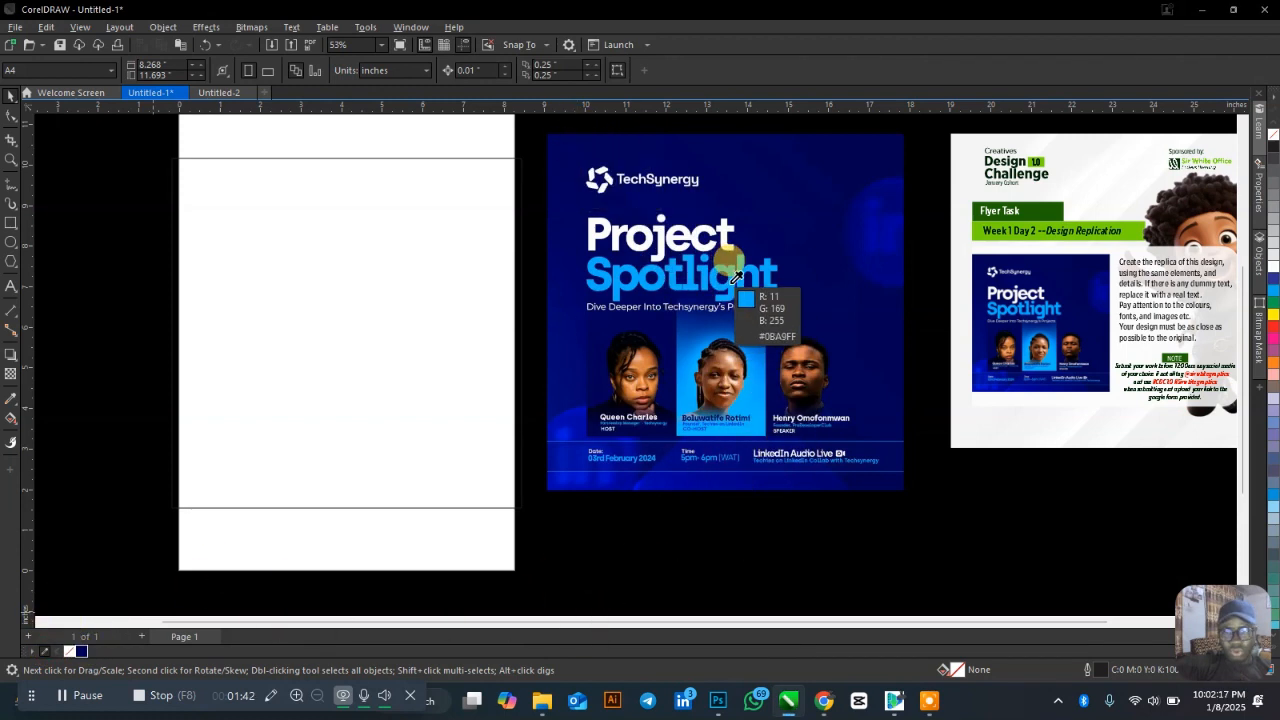
pyautogui.click(735, 276)
pyautogui.click(44, 651)
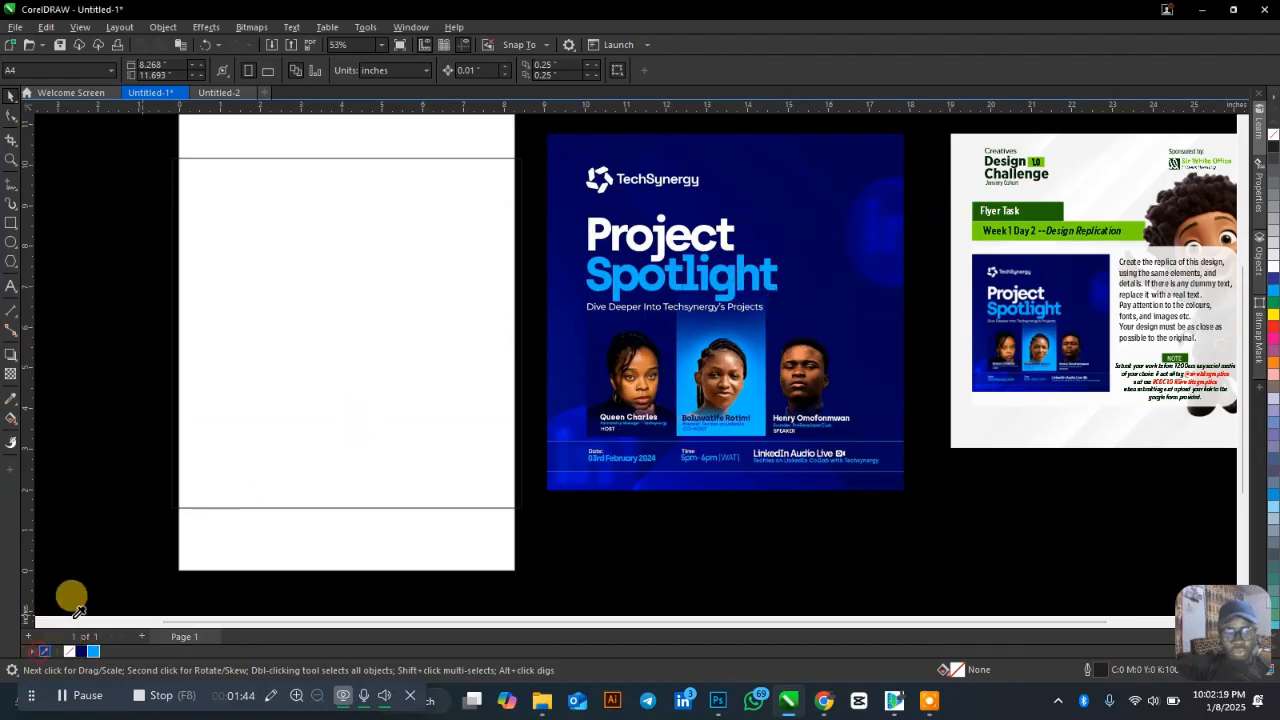
pyautogui.click(612, 226)
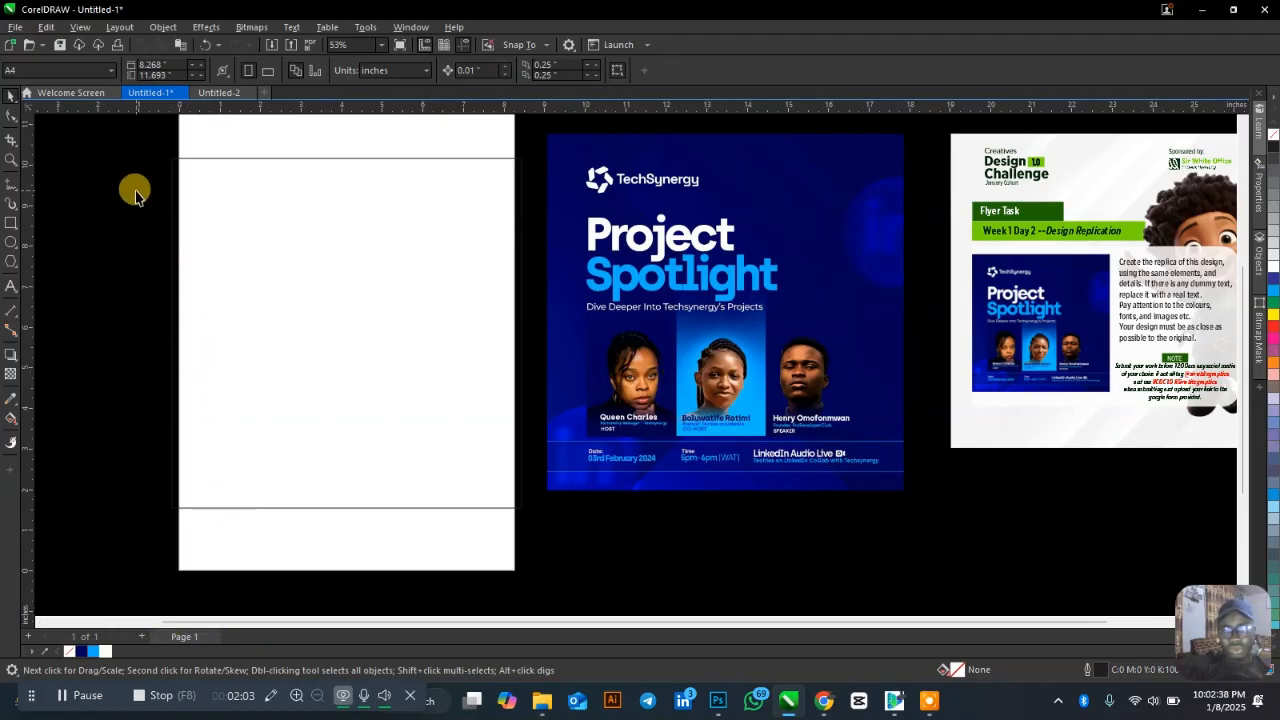
# Fill the rectangle with dark navy, then zoom in briefly on the poster's TechSynergy logo.
pyautogui.click(335, 228)
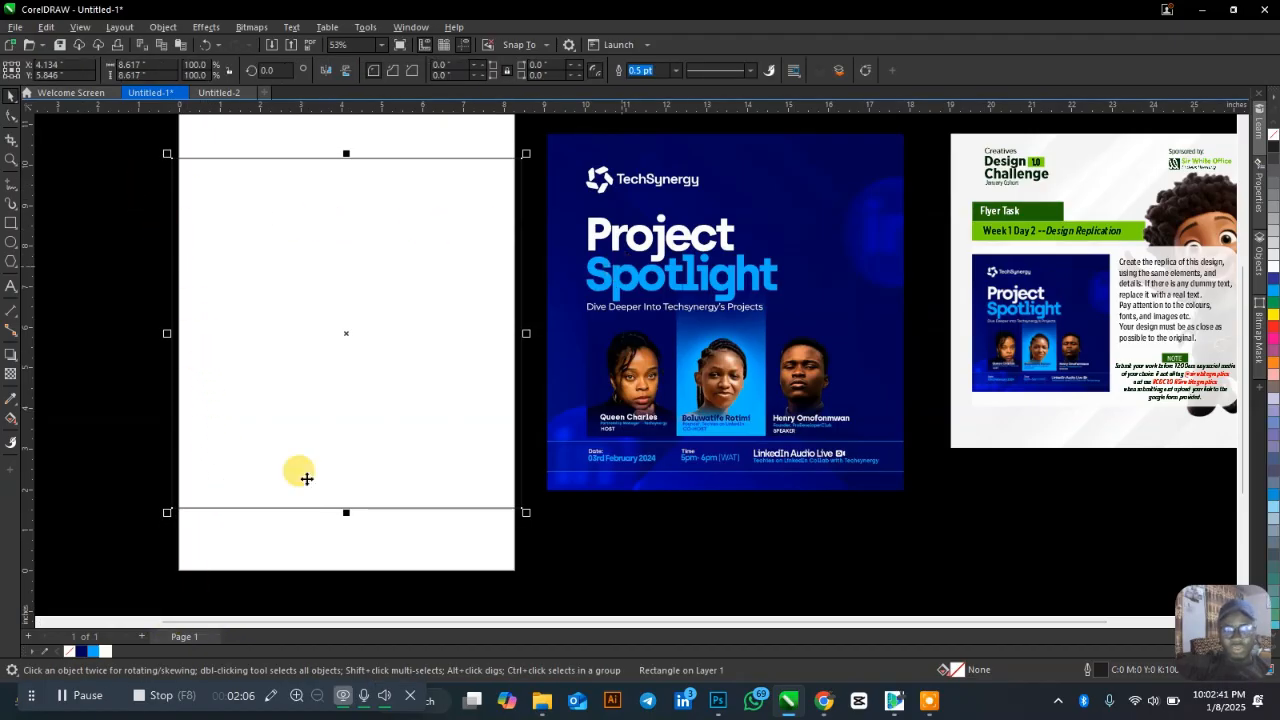
pyautogui.click(83, 652)
pyautogui.click(685, 473)
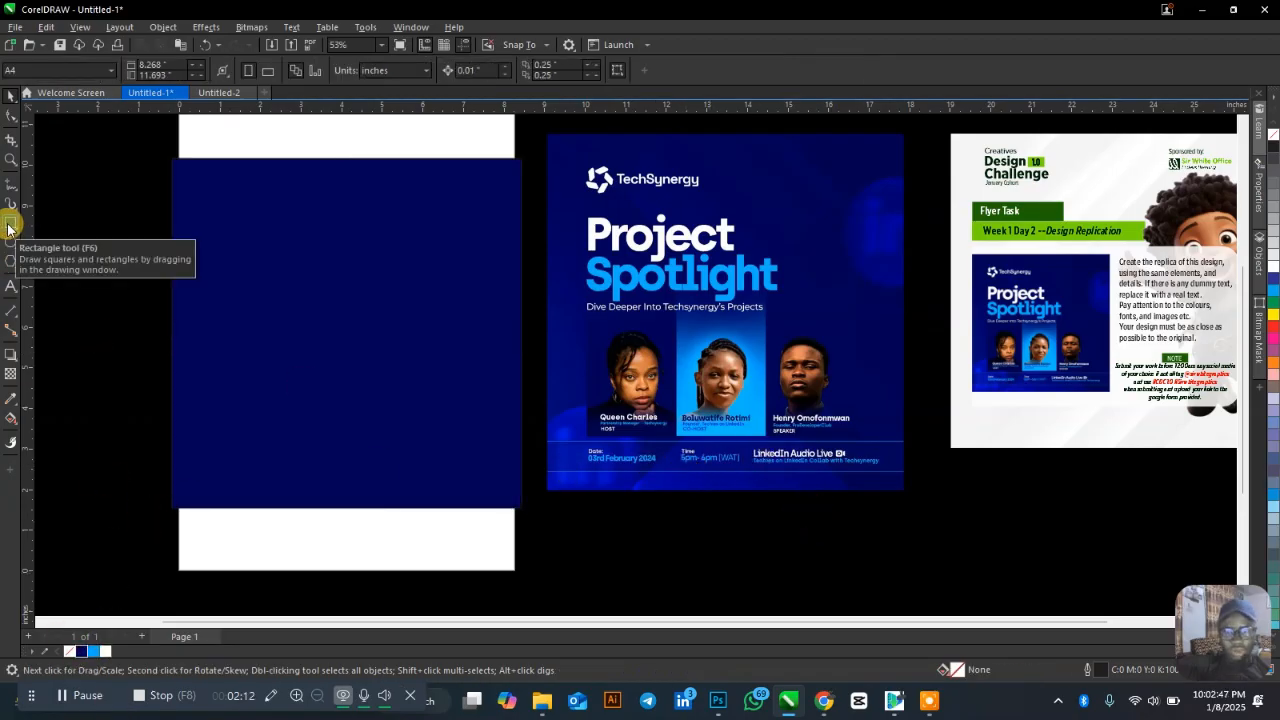
pyautogui.scroll(-3, 645, 178)
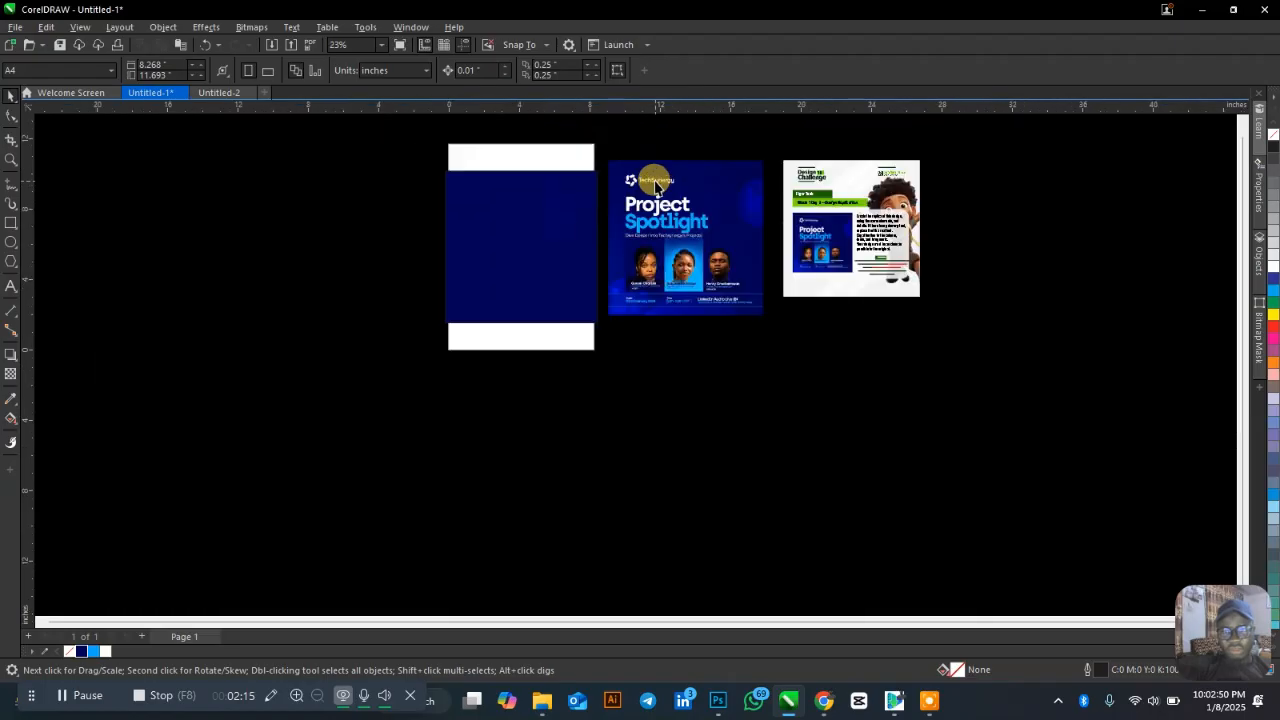
pyautogui.scroll(2, 660, 200)
pyautogui.press('z')
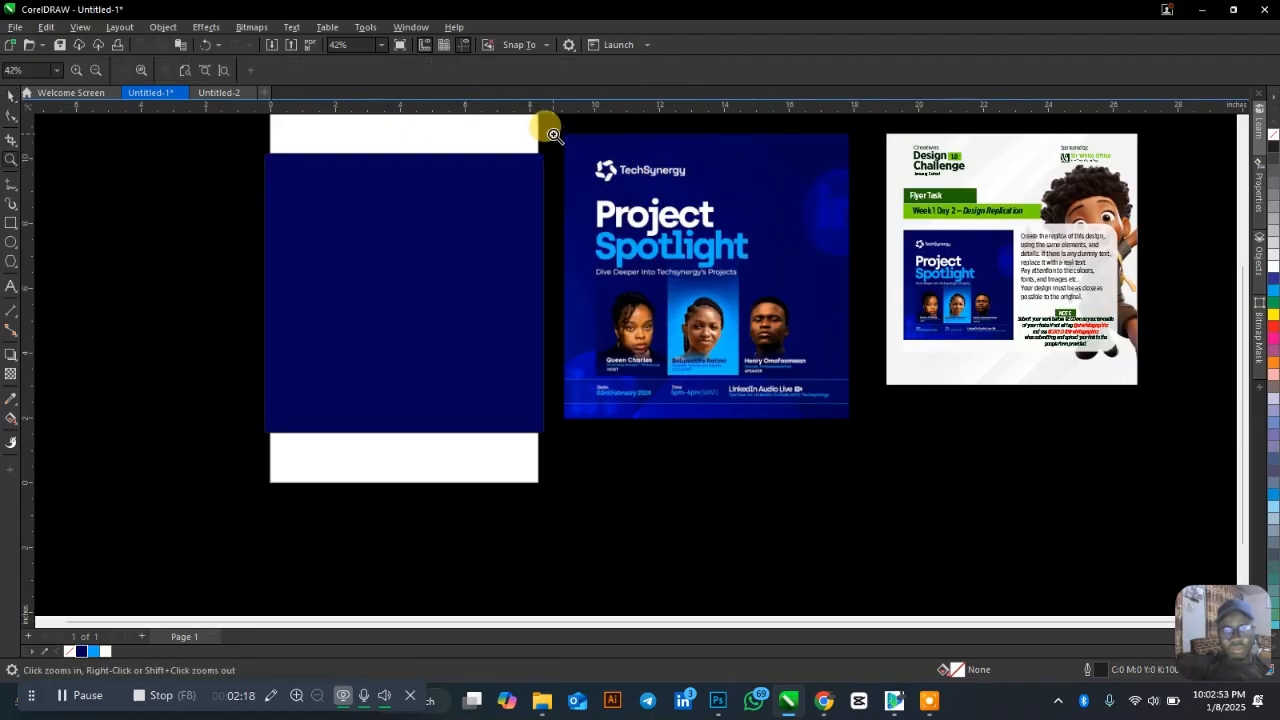
pyautogui.moveTo(553, 134); pyautogui.dragTo(836, 256)
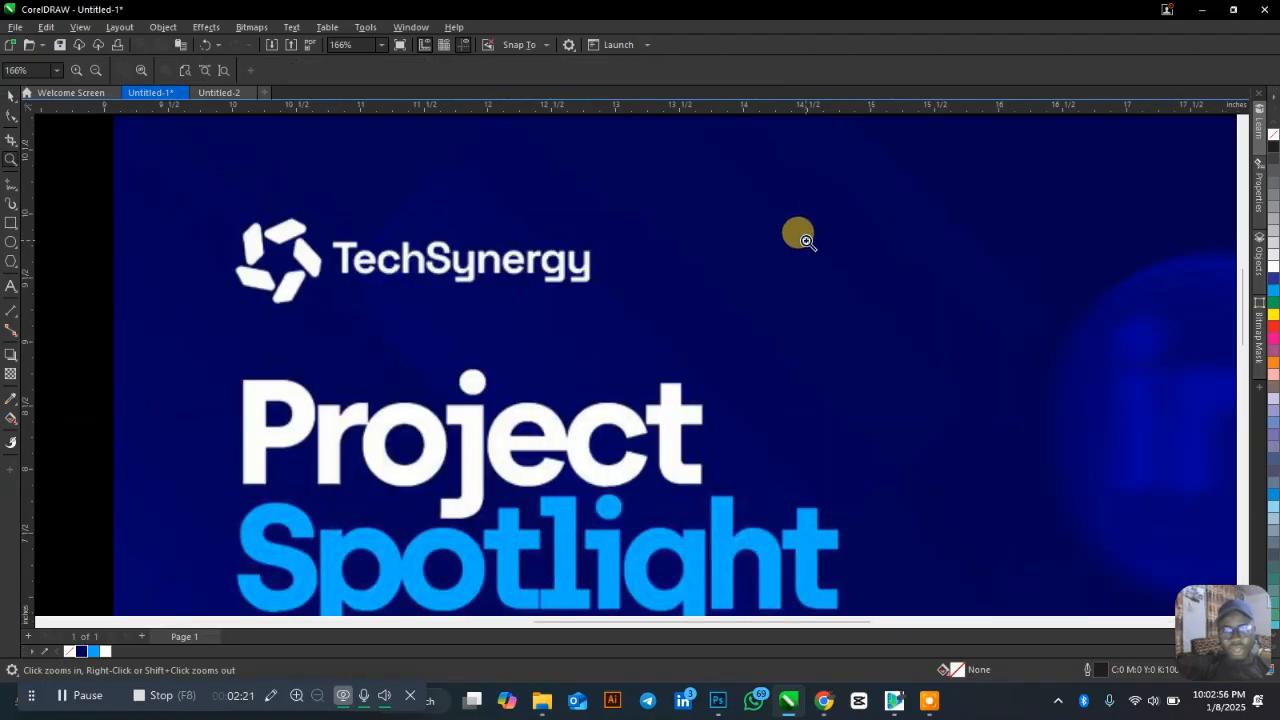
pyautogui.rightClick(806, 240)
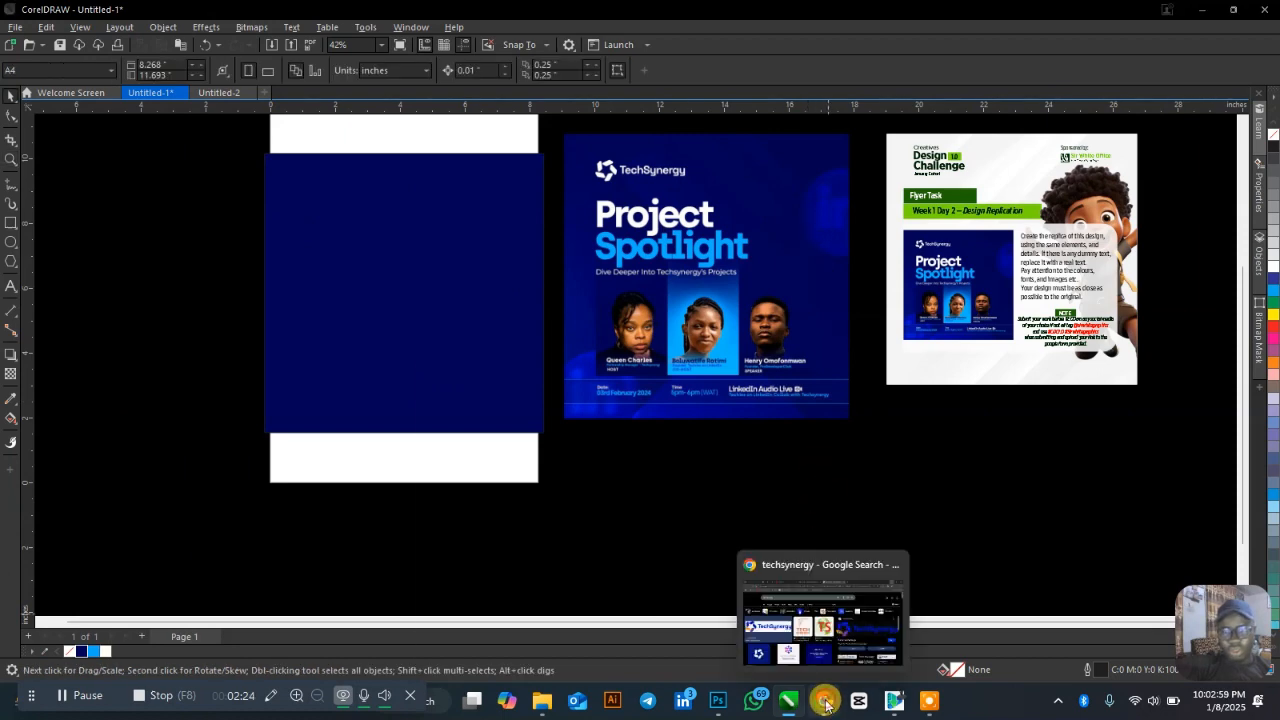
# Copy the large TechSynergy logo image from the Chrome image search results.
pyautogui.click(823, 700)
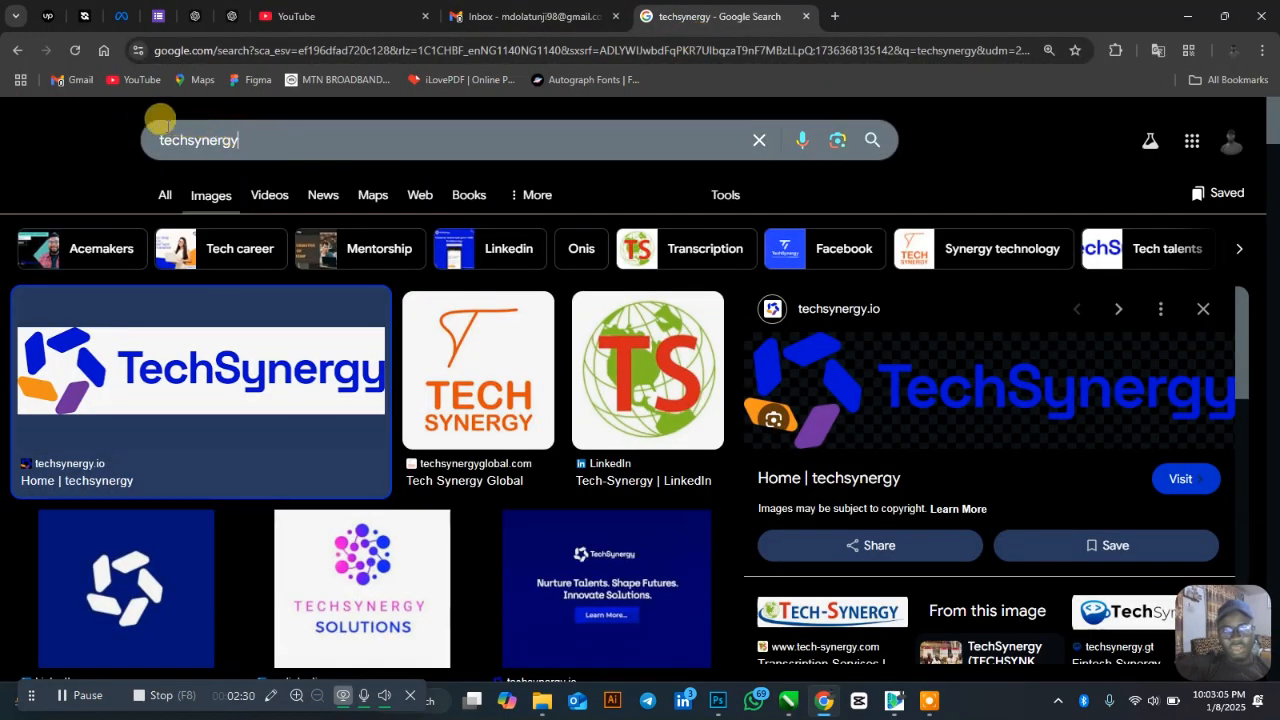
pyautogui.moveTo(161, 120); pyautogui.dragTo(147, 127)
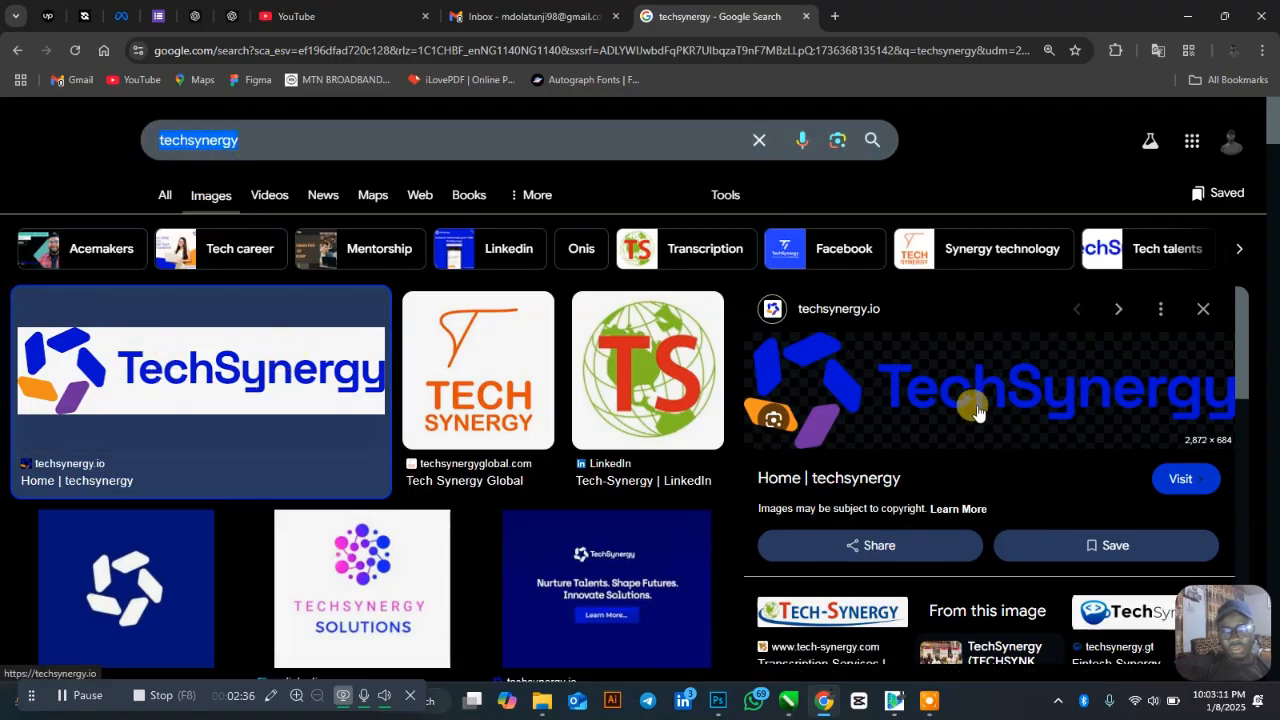
pyautogui.rightClick(931, 408)
pyautogui.click(1052, 298)
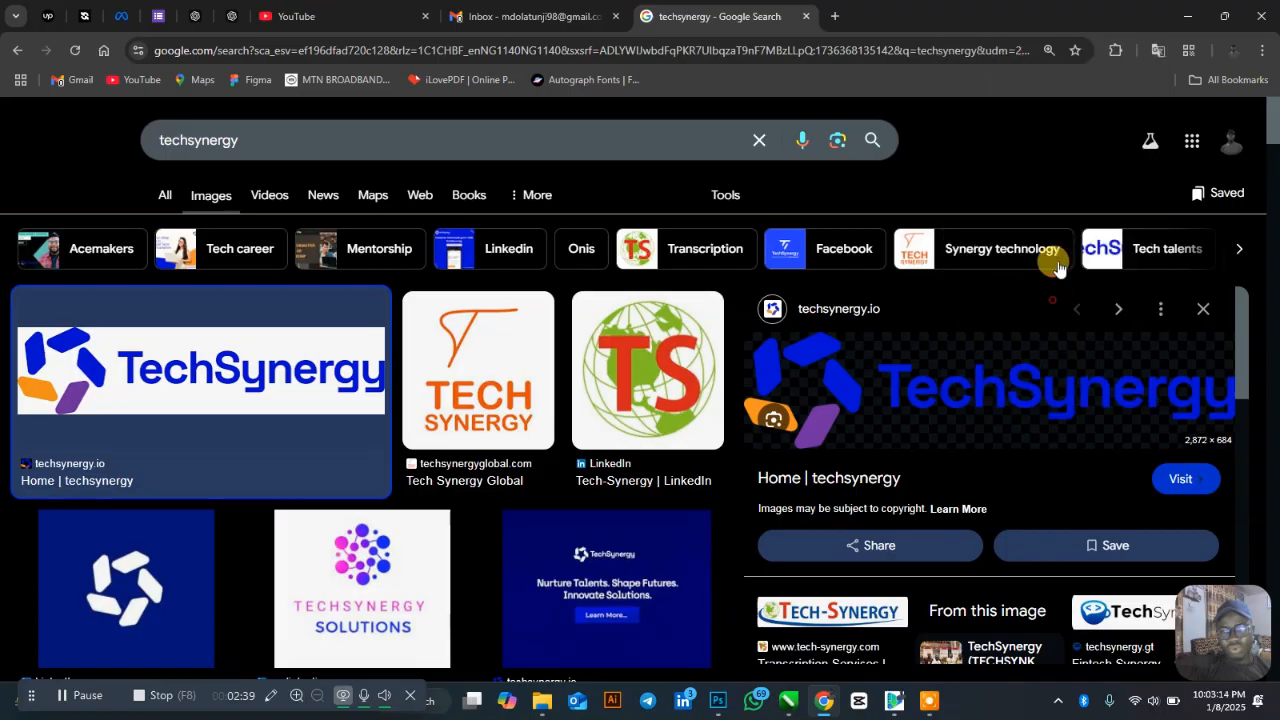
pyautogui.click(1187, 16)
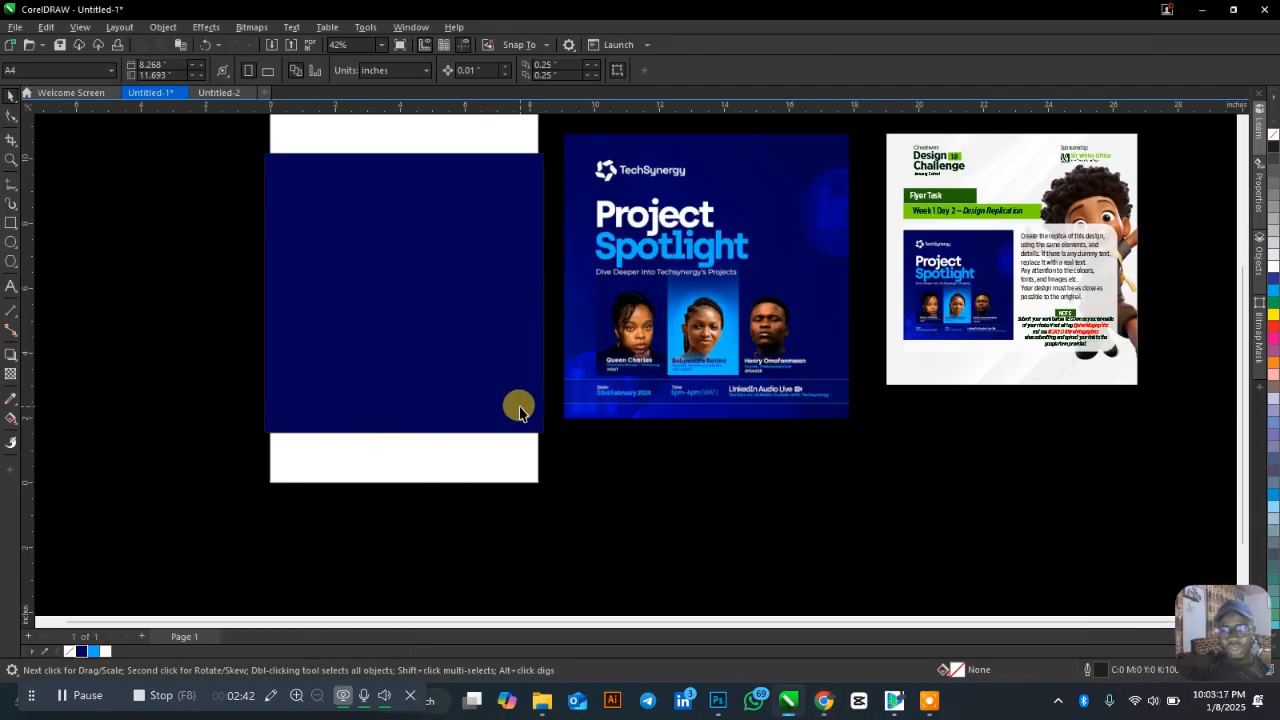
# Paste the TechSynergy logo in view, shrink it to about a third, and place it above the rectangle.
pyautogui.scroll(1, 519, 407)
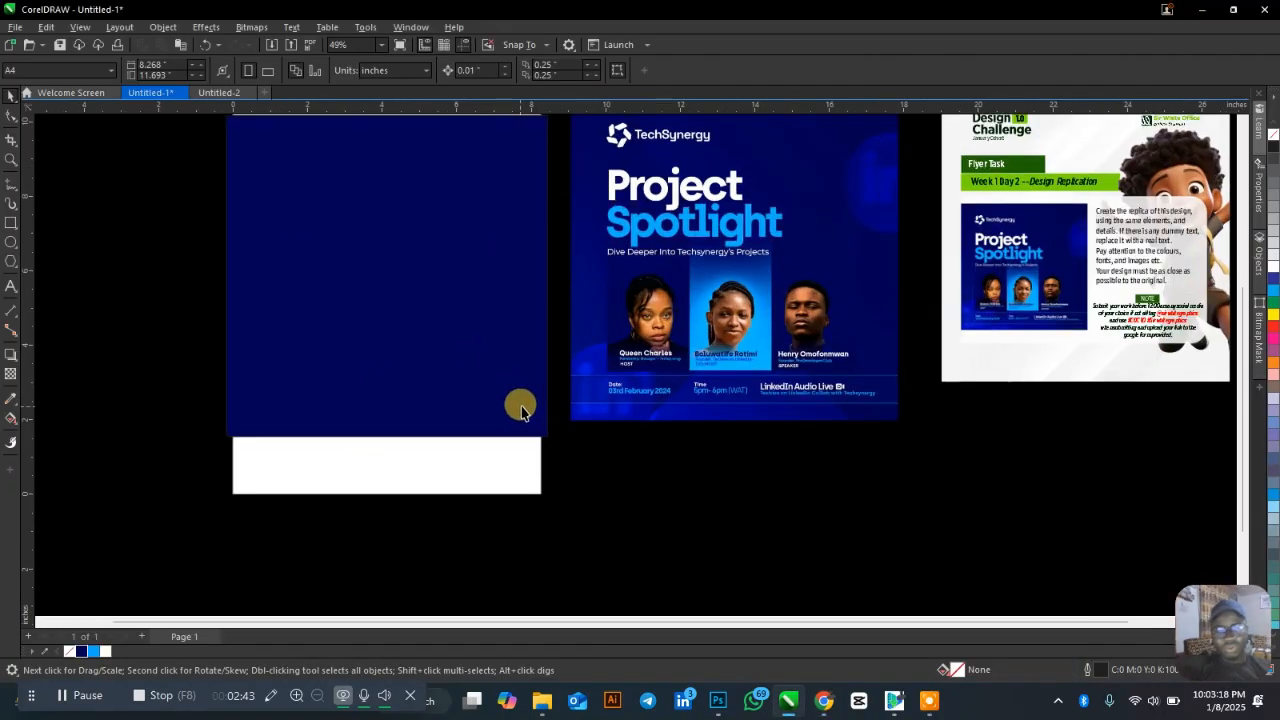
pyautogui.rightClick(614, 510)
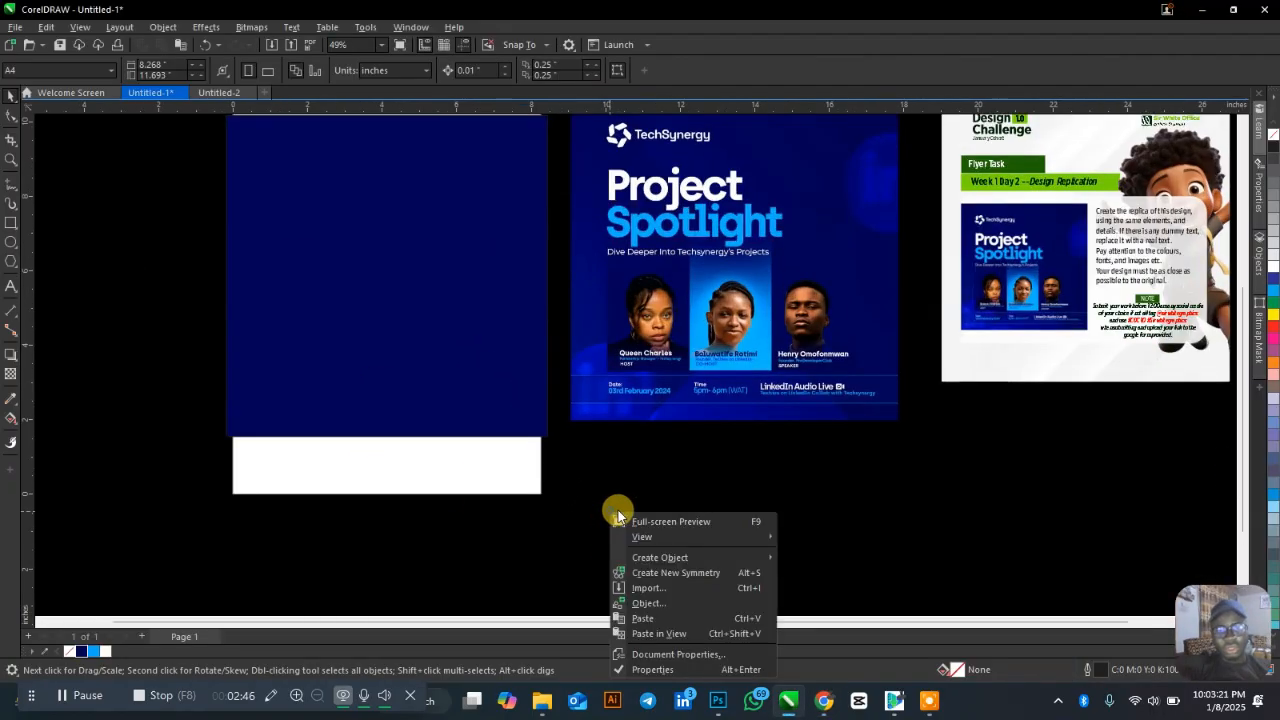
pyautogui.click(674, 632)
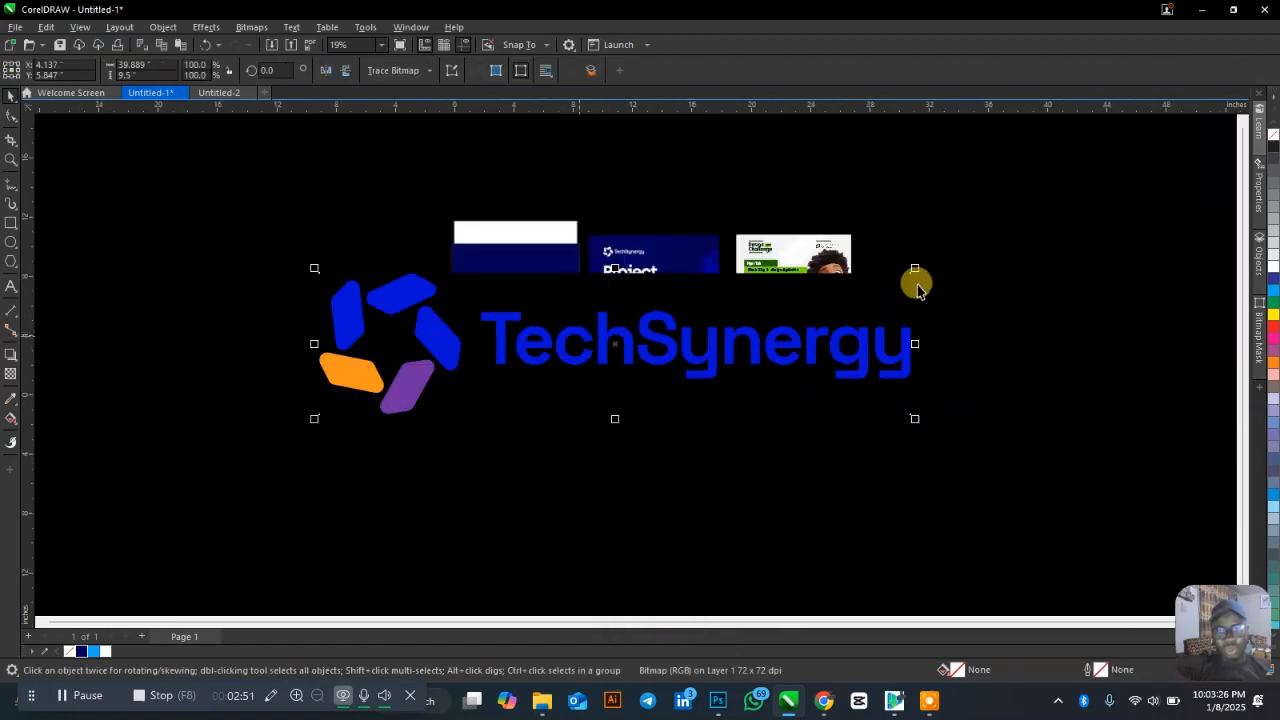
pyautogui.moveTo(914, 266); pyautogui.dragTo(533, 362)
pyautogui.moveTo(449, 367); pyautogui.dragTo(561, 187)
pyautogui.scroll(2, 585, 188)
pyautogui.click(777, 152)
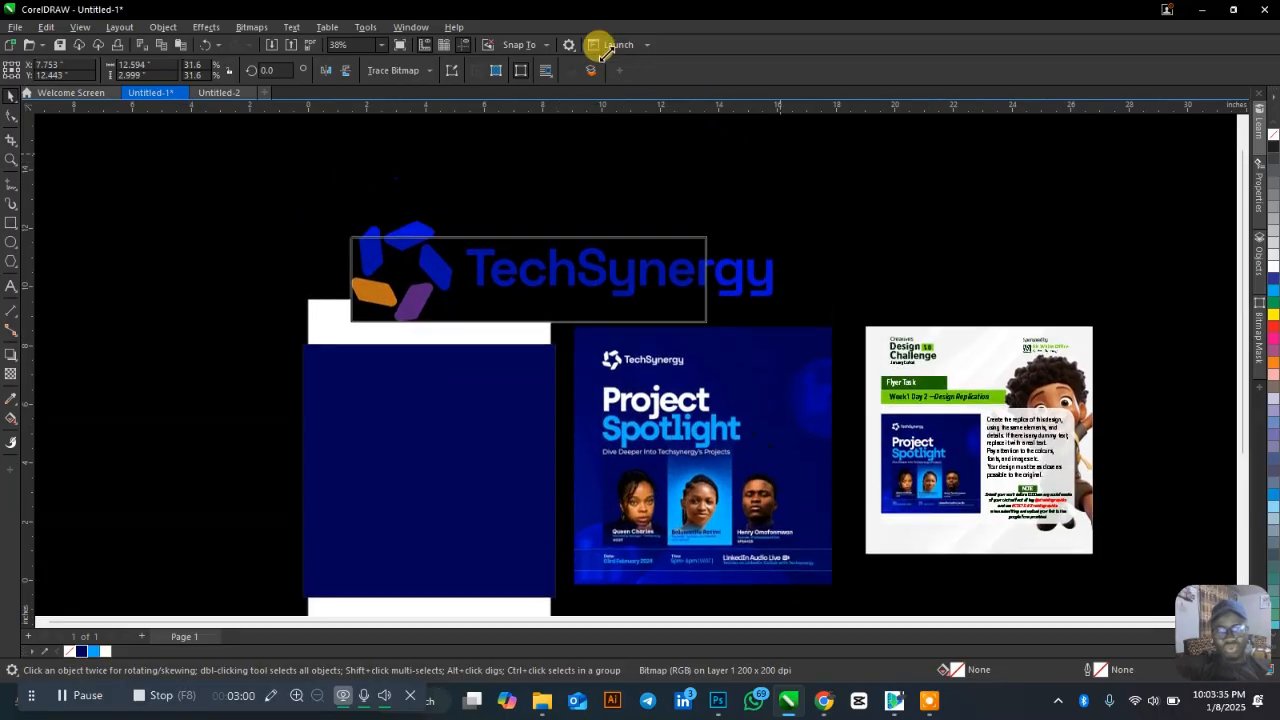
pyautogui.click(430, 285)
pyautogui.scroll(5, 437, 280)
pyautogui.scroll(-2, 446, 317)
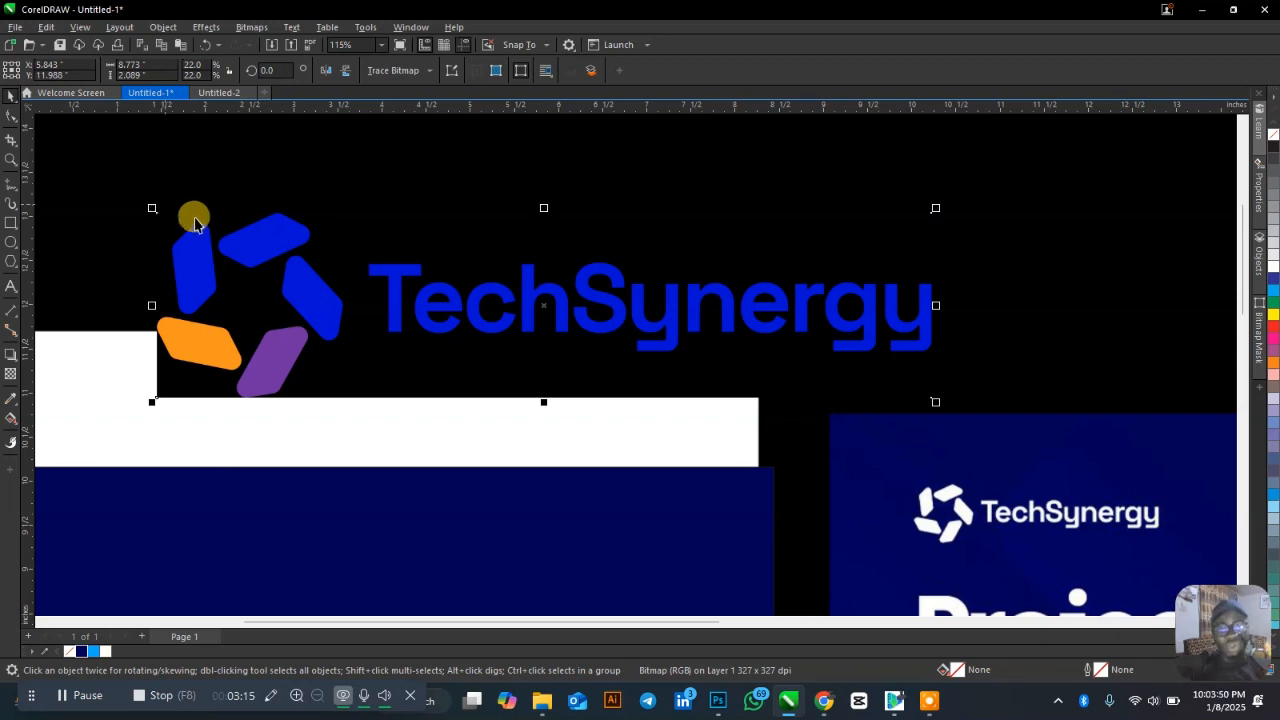
# Quick Trace the TechSynergy logo bitmap and move the traced copy onto the blue panel.
pyautogui.click(405, 71)
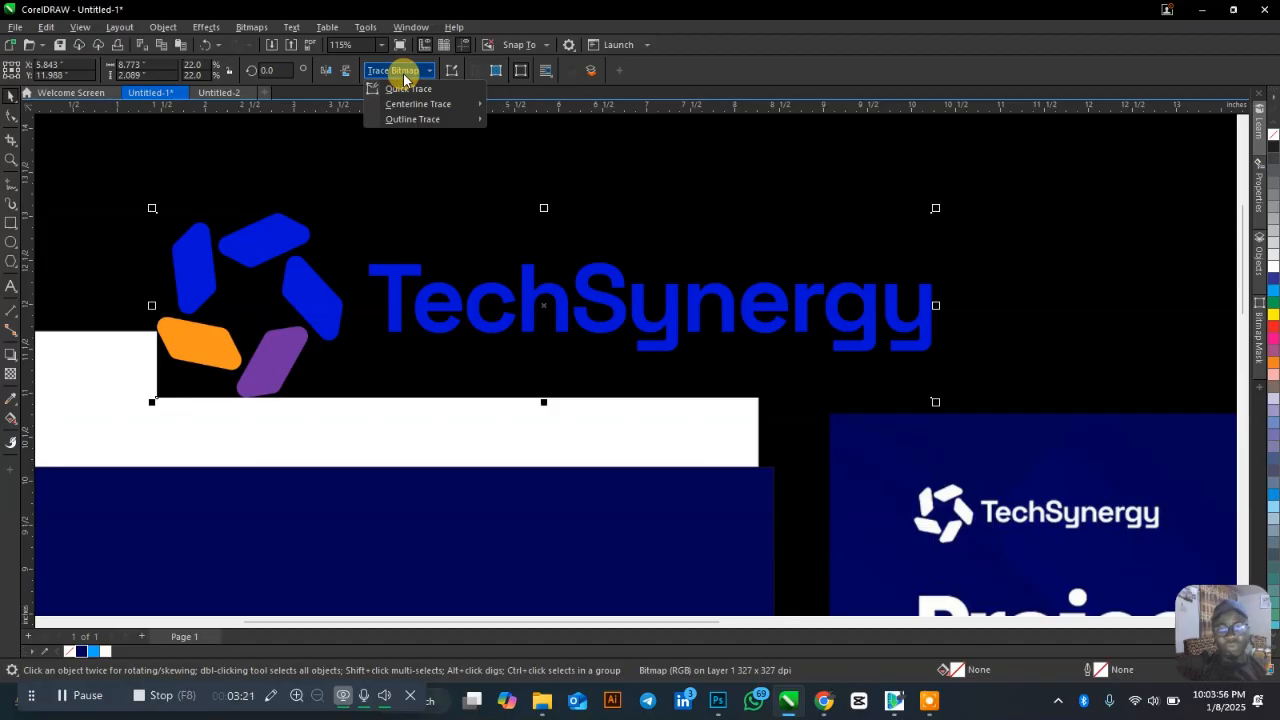
pyautogui.click(418, 90)
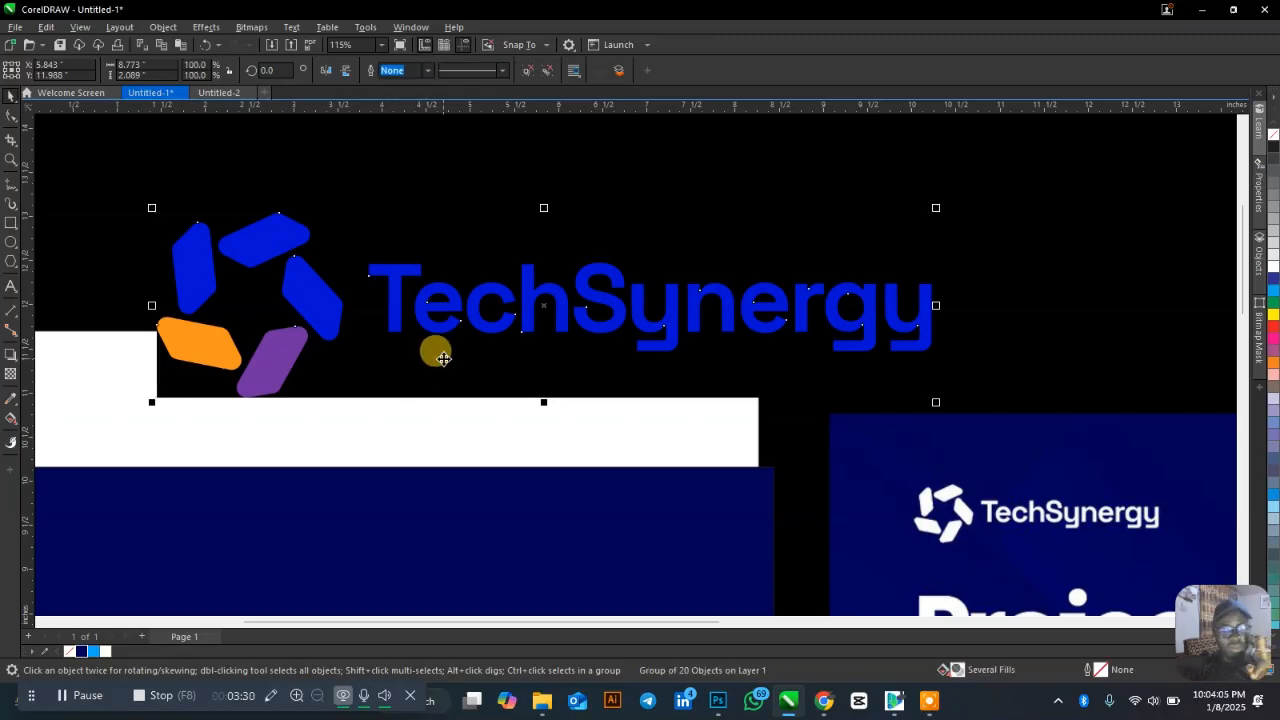
pyautogui.scroll(-3, 571, 214)
pyautogui.moveTo(563, 262); pyautogui.dragTo(523, 430)
# Delete the original TechSynergy logo bitmap.
pyautogui.click(558, 276)
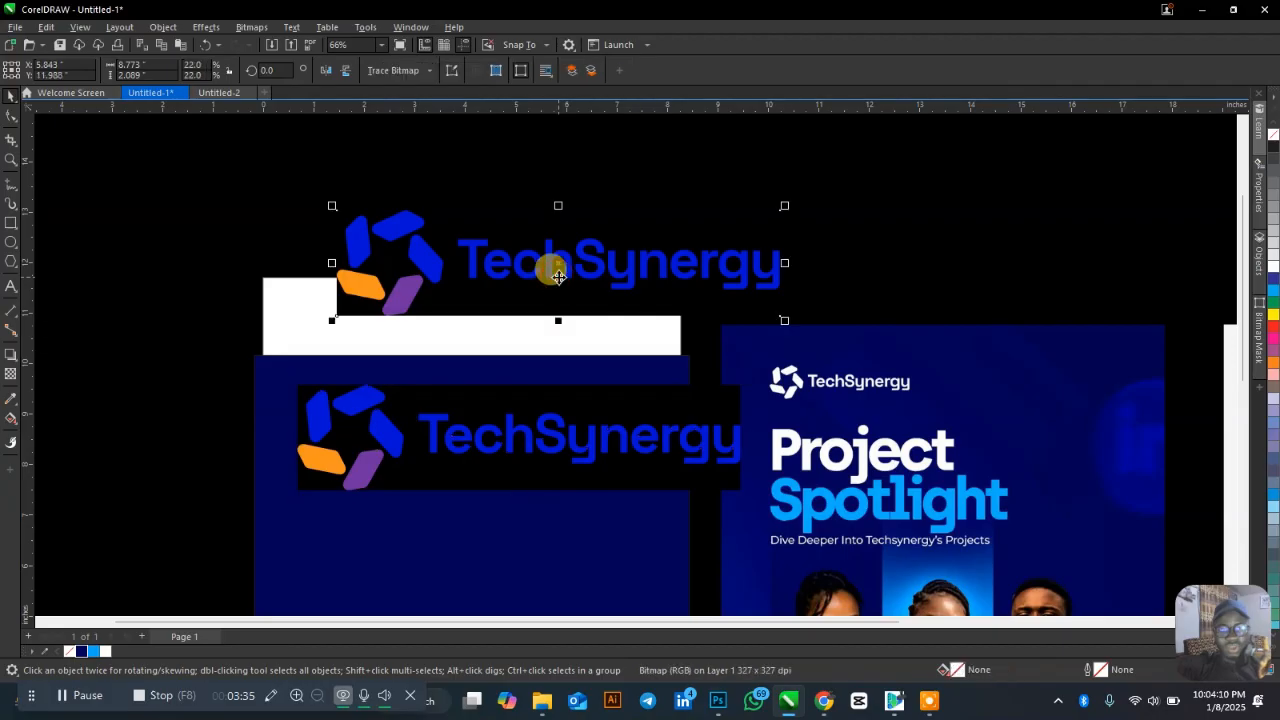
pyautogui.click(543, 417)
pyautogui.scroll(2, 484, 449)
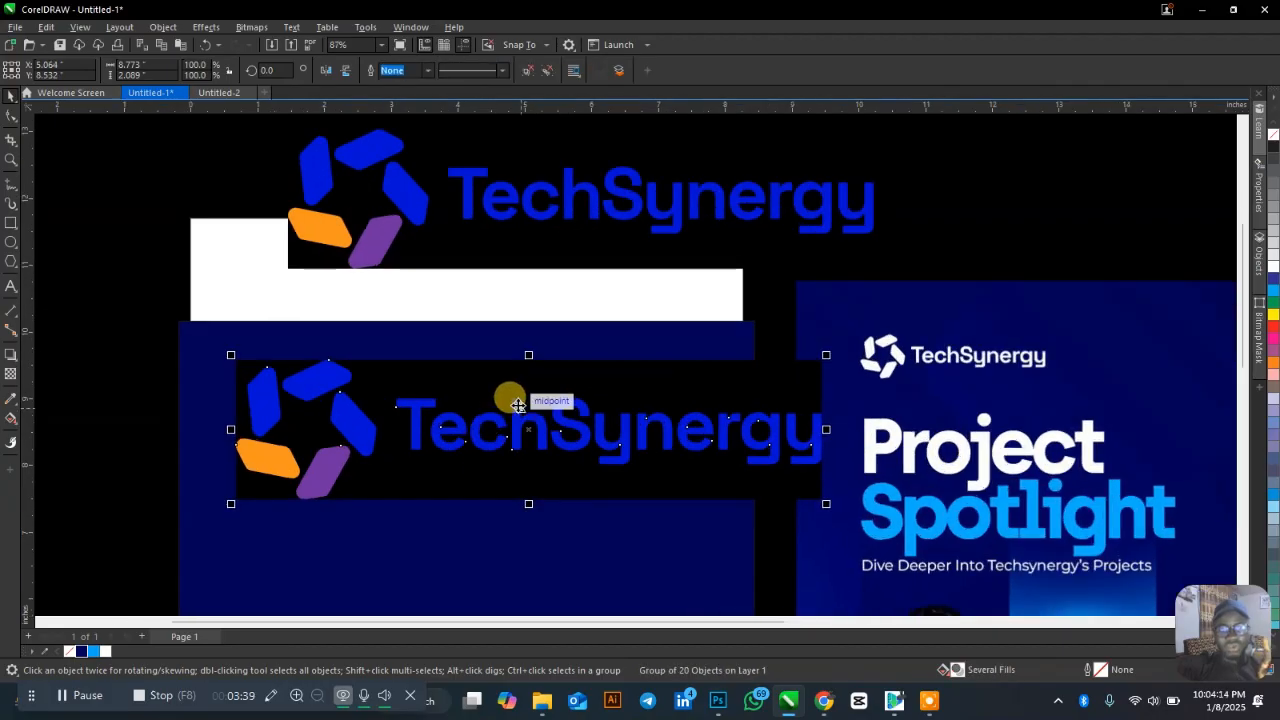
pyautogui.click(539, 213)
pyautogui.rightClick(534, 212)
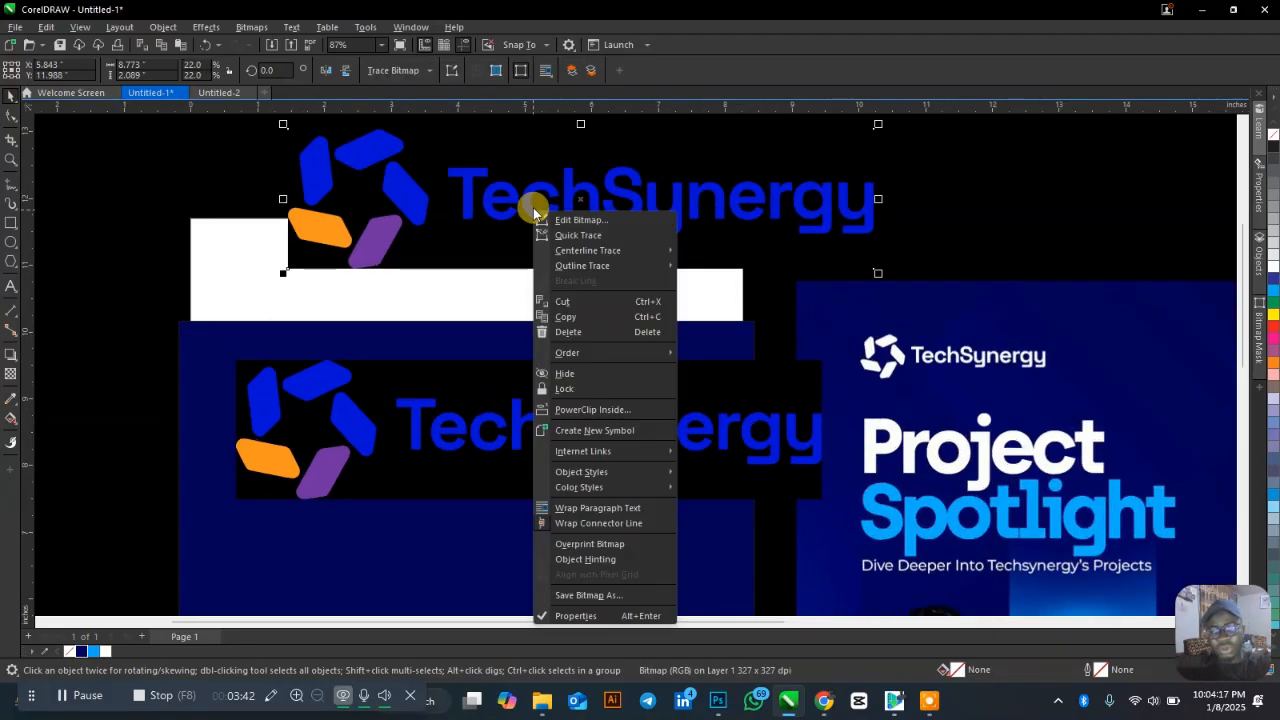
pyautogui.click(595, 336)
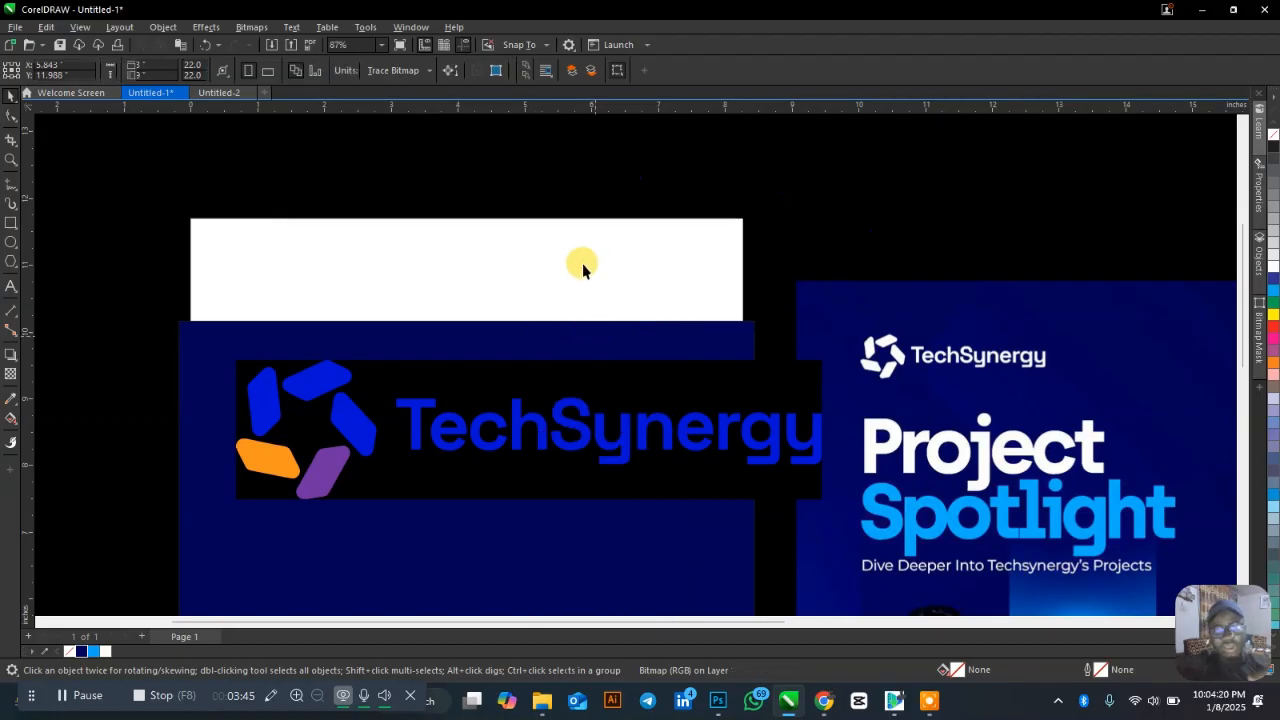
# Ungroup All on the traced logo group.
pyautogui.click(576, 440)
pyautogui.rightClick(574, 440)
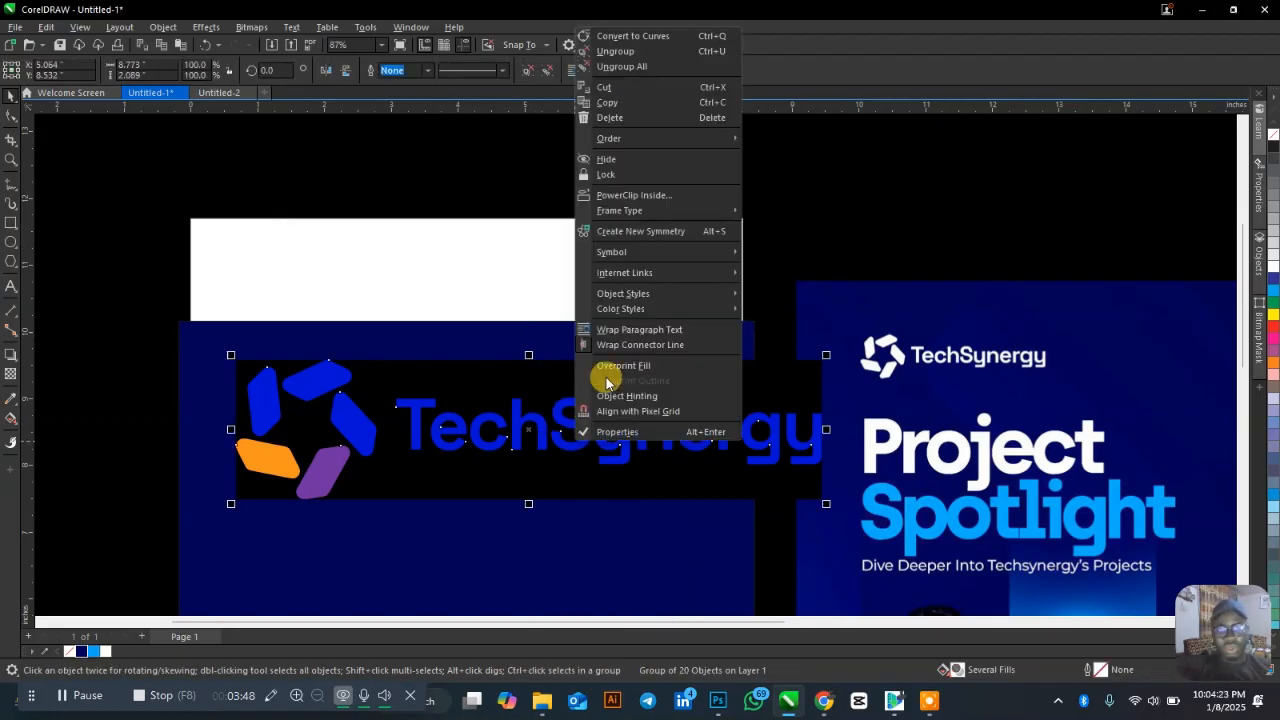
pyautogui.click(631, 67)
# Delete the black background rectangle behind the traced logo.
pyautogui.click(394, 380)
pyautogui.press('Delete')
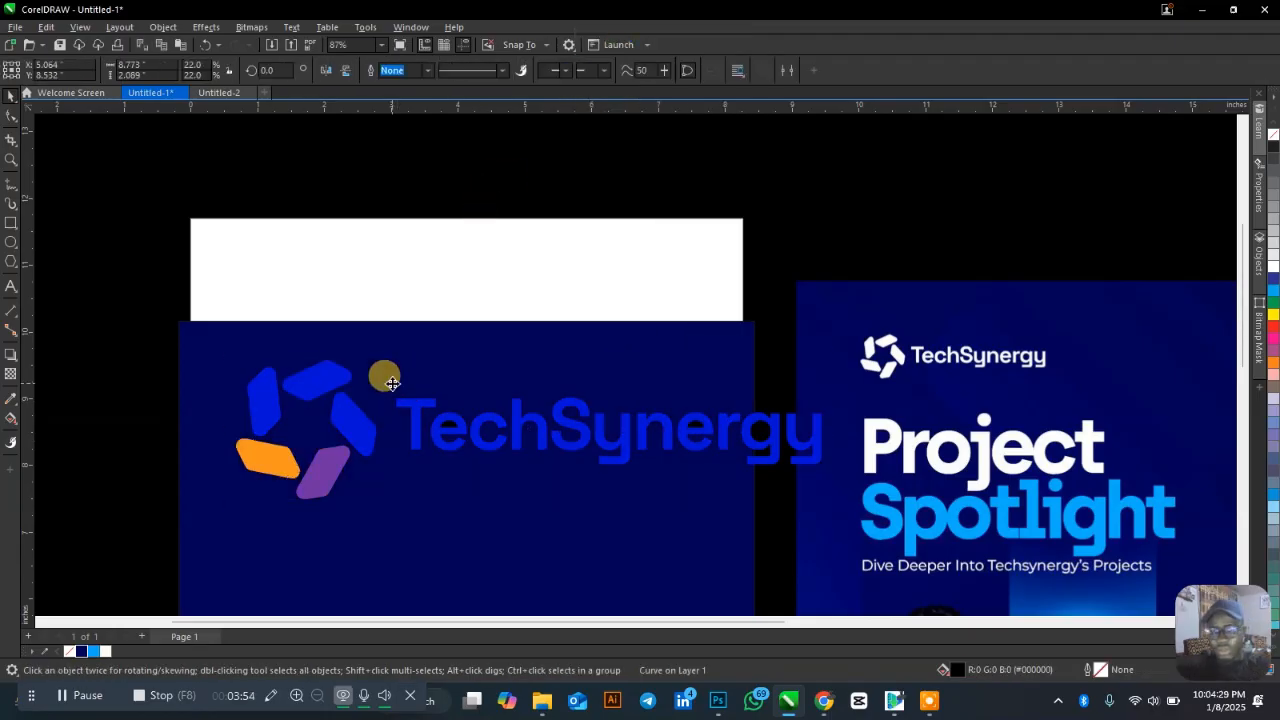
pyautogui.click(392, 384)
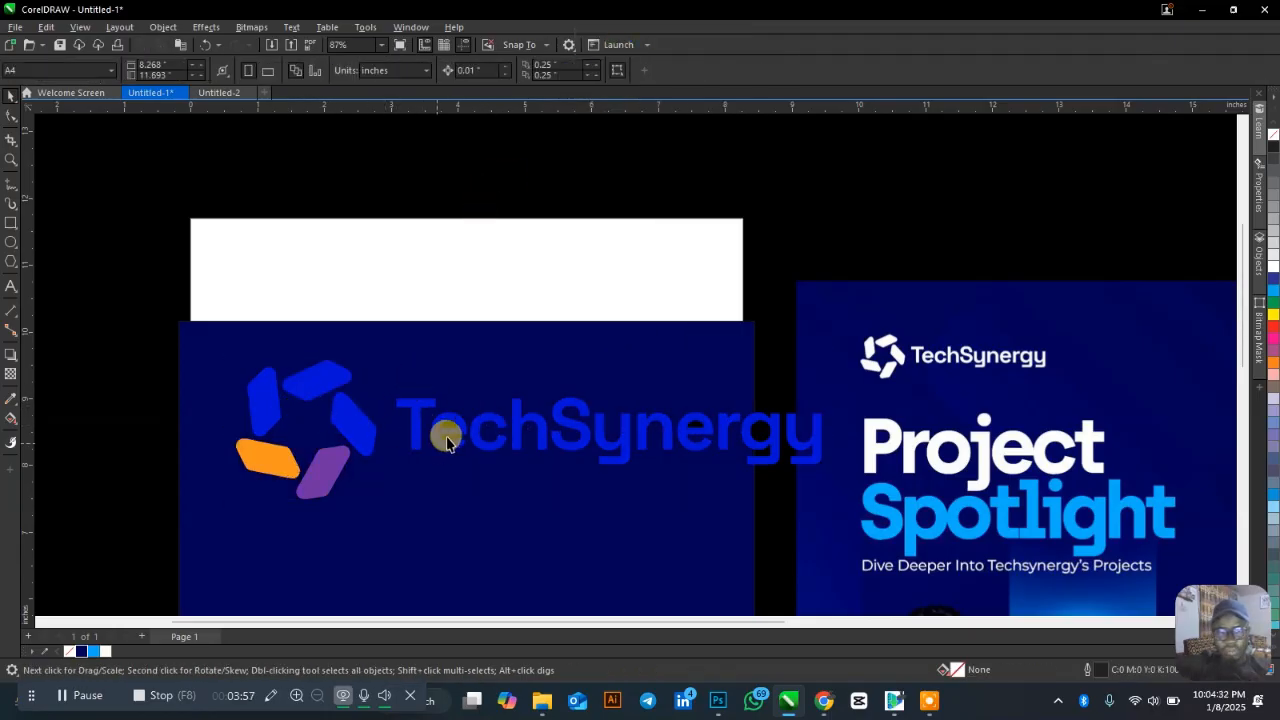
# Cut the black half-circle out of the first 'e' to open its hole.
pyautogui.scroll(5, 447, 440)
pyautogui.click(525, 318)
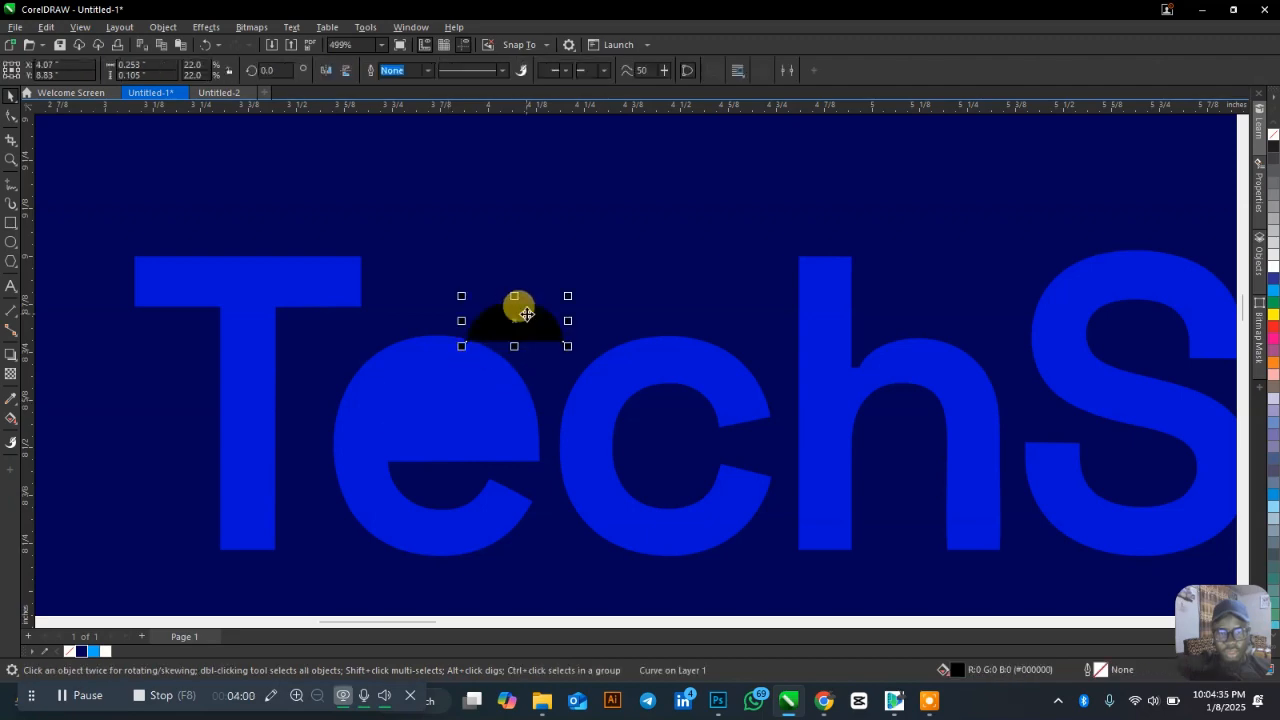
pyautogui.moveTo(526, 310); pyautogui.dragTo(448, 391)
pyautogui.scroll(-4, 332, 427)
pyautogui.scroll(3, 800, 412)
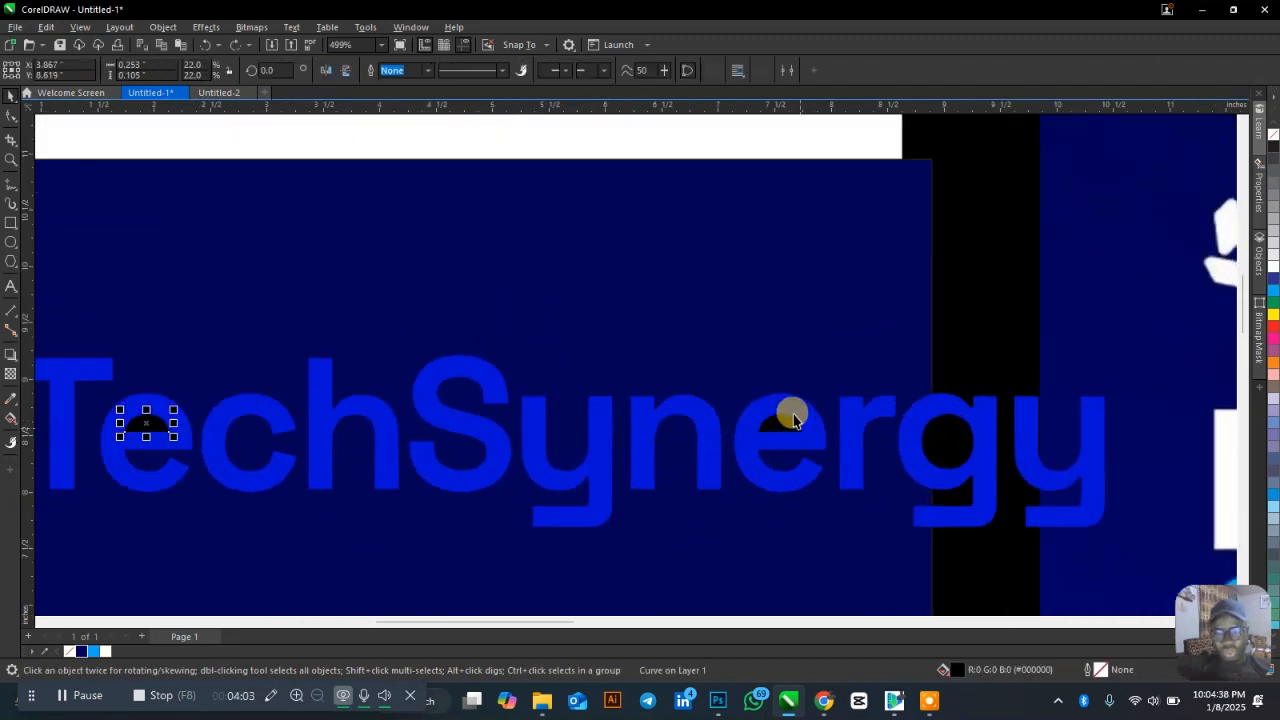
pyautogui.scroll(2, 368, 412)
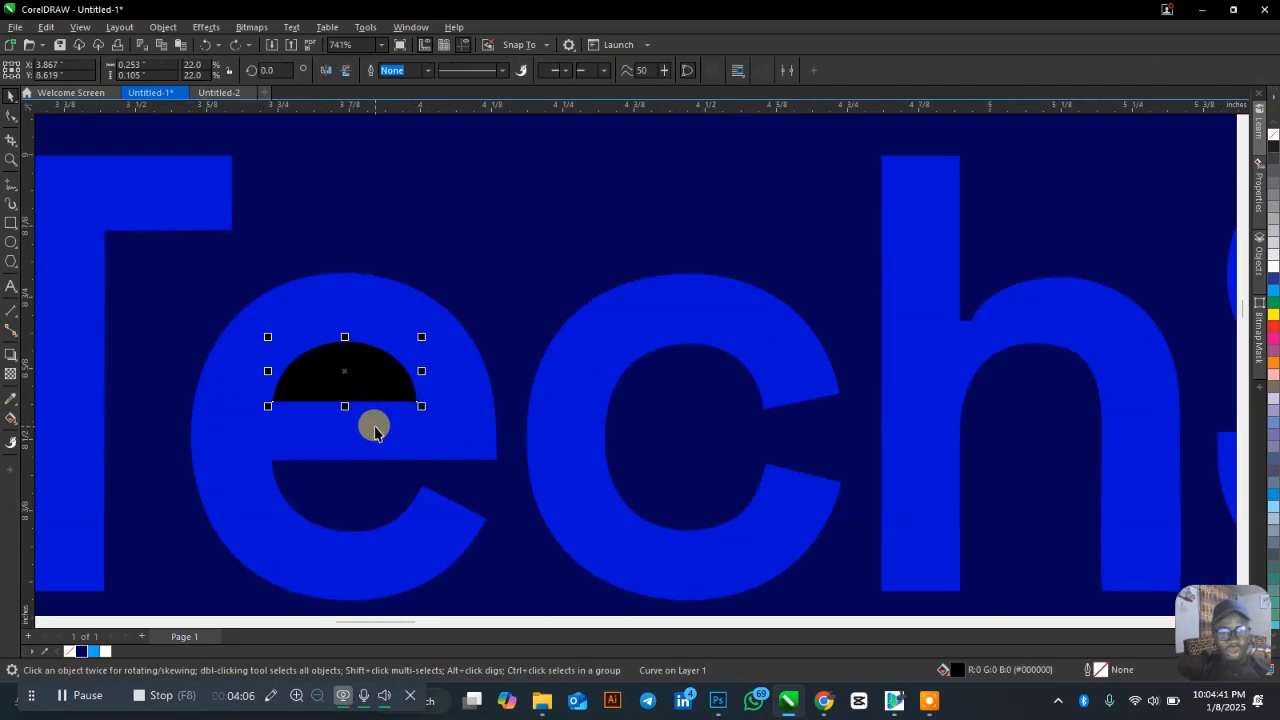
pyautogui.click(374, 430)
pyautogui.keyDown('shift'); pyautogui.click(363, 376); pyautogui.keyUp('shift')
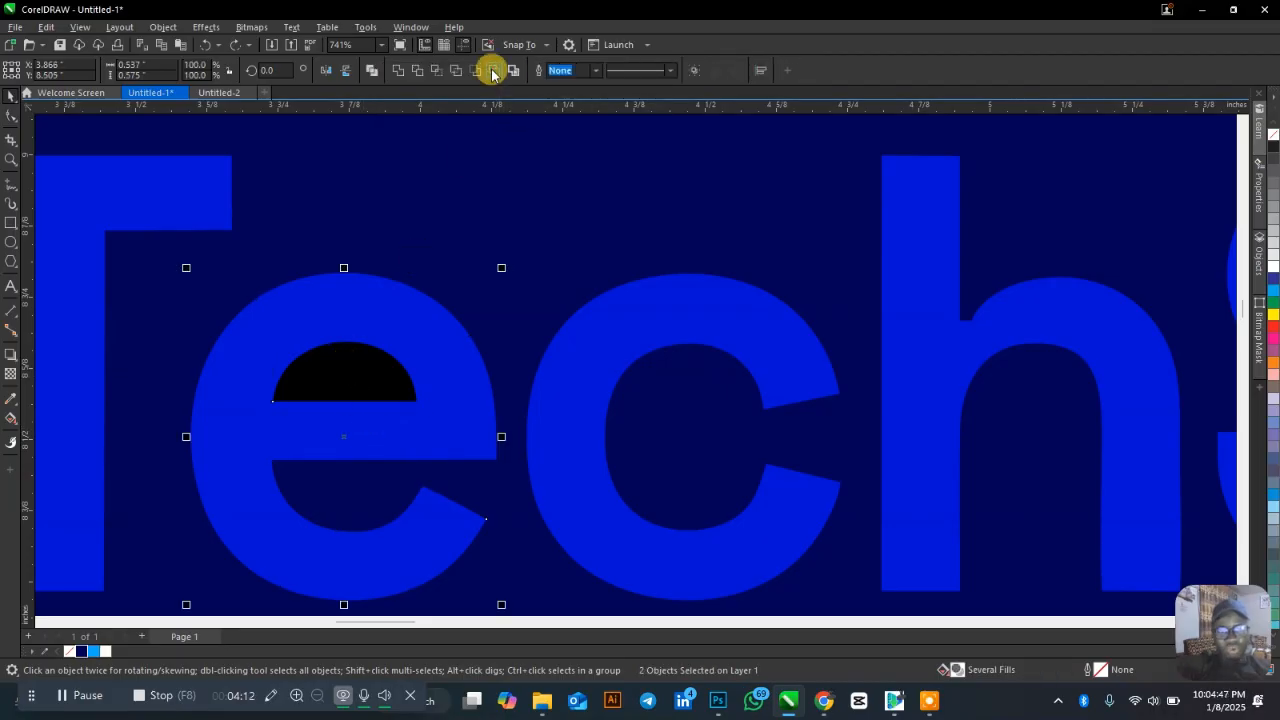
pyautogui.click(466, 202)
# Cut the black counters out of the second 'e' and the 'g'.
pyautogui.scroll(12, 370, 379)
pyautogui.scroll(-11, 362, 363)
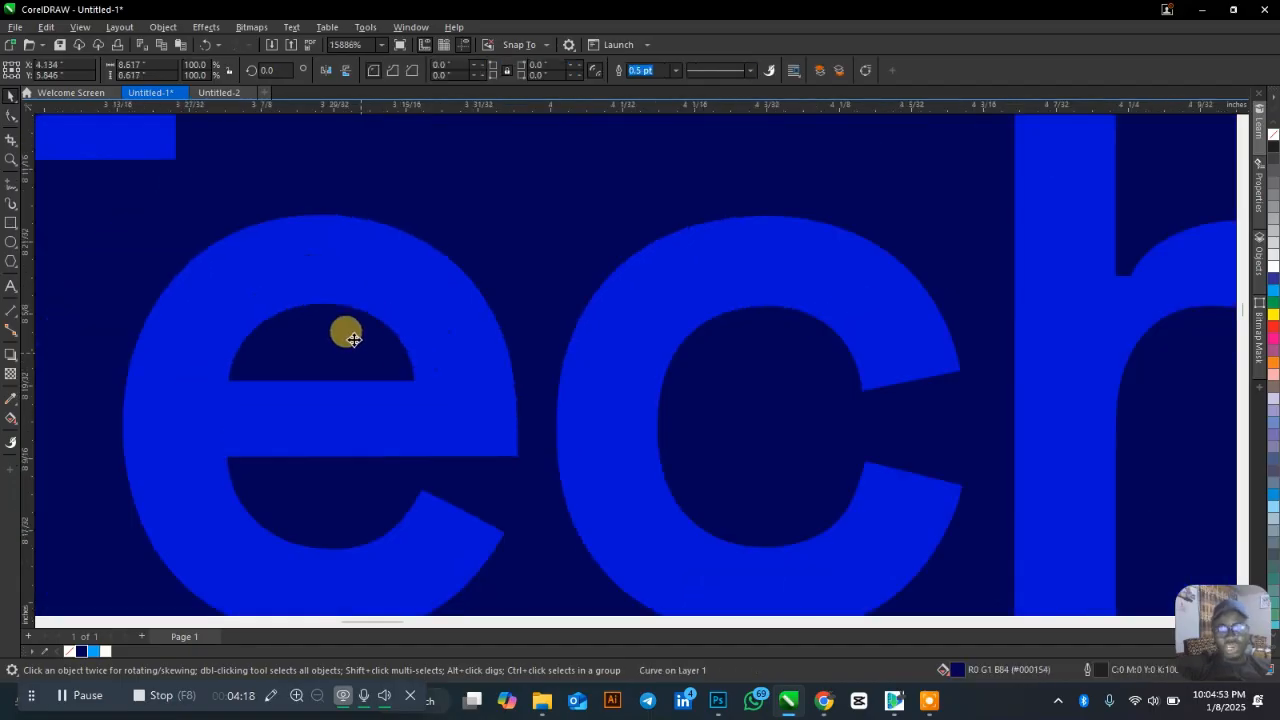
pyautogui.scroll(-8, 353, 339)
pyautogui.scroll(3, 1082, 355)
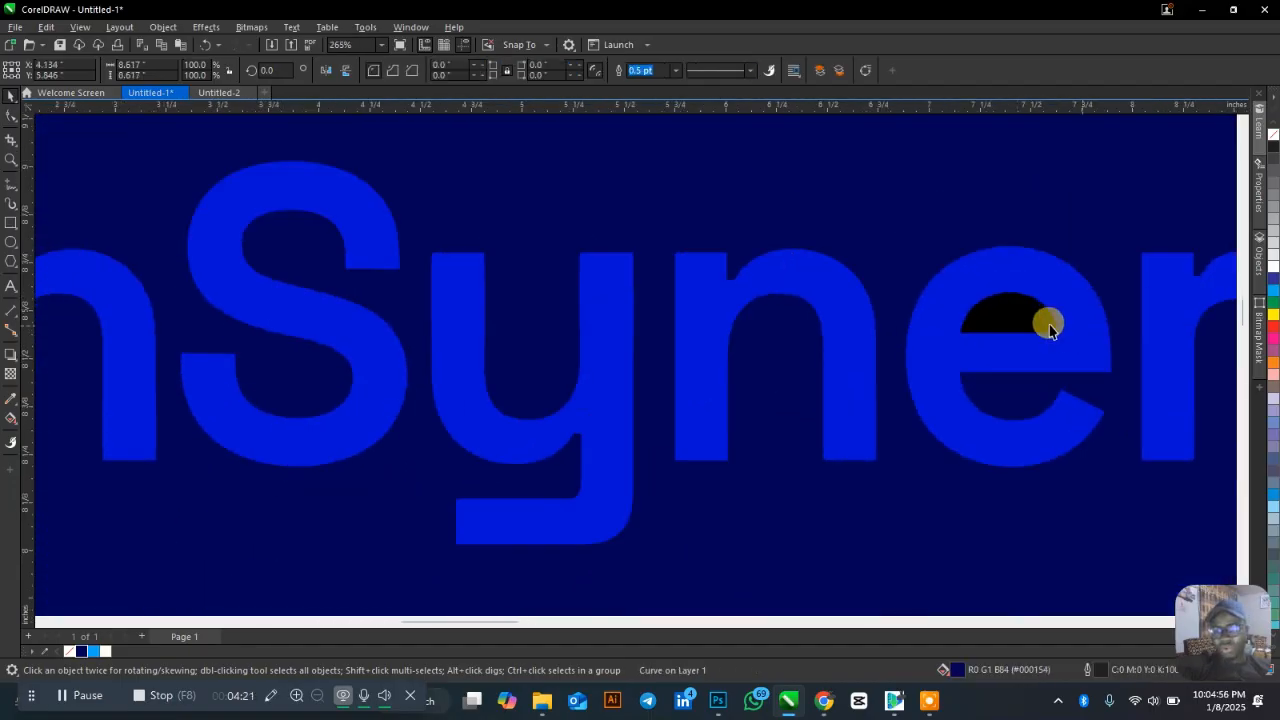
pyautogui.click(1050, 325)
pyautogui.keyDown('shift'); pyautogui.click(1077, 338); pyautogui.keyUp('shift')
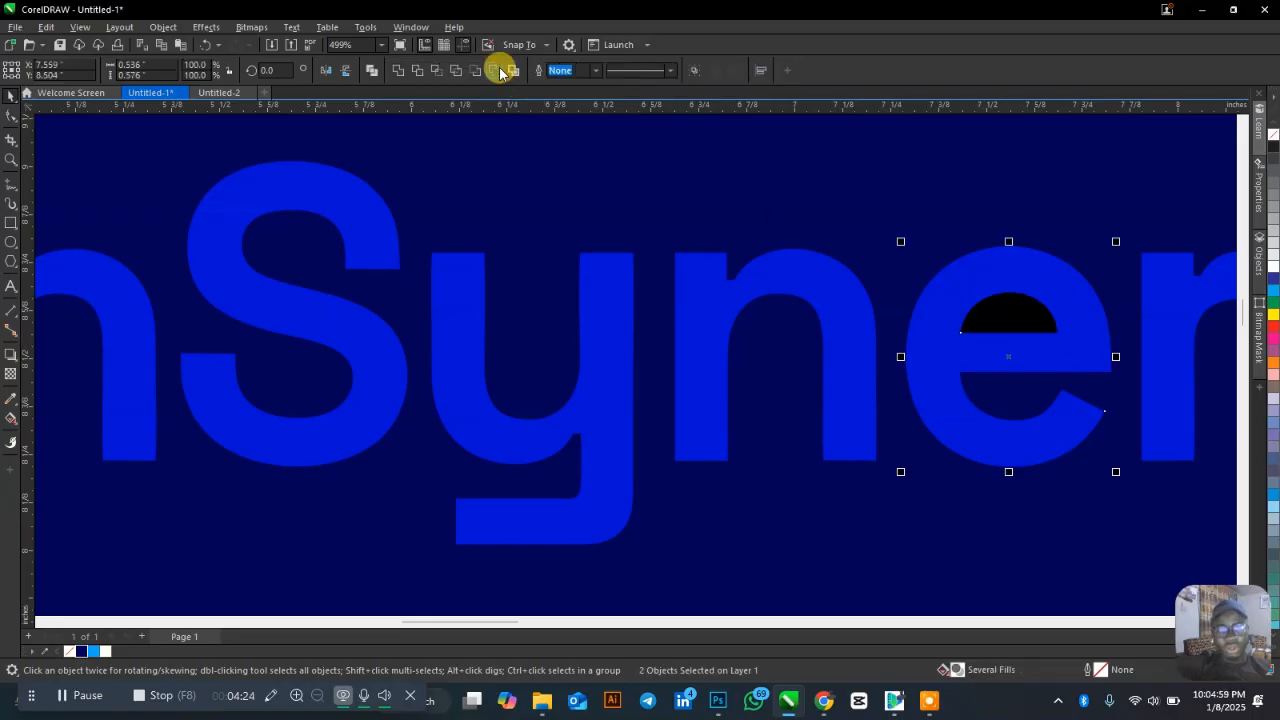
pyautogui.click(495, 68)
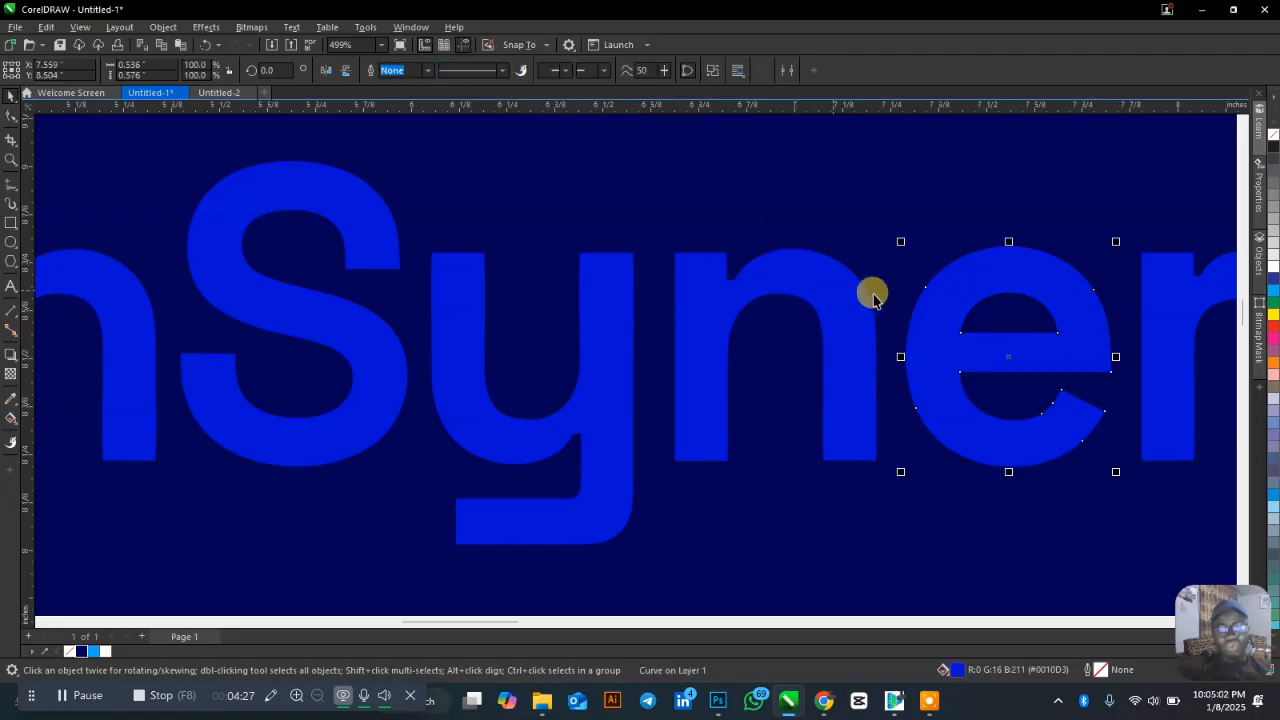
pyautogui.scroll(-2, 883, 300)
pyautogui.scroll(-6, 883, 300)
pyautogui.click(949, 322)
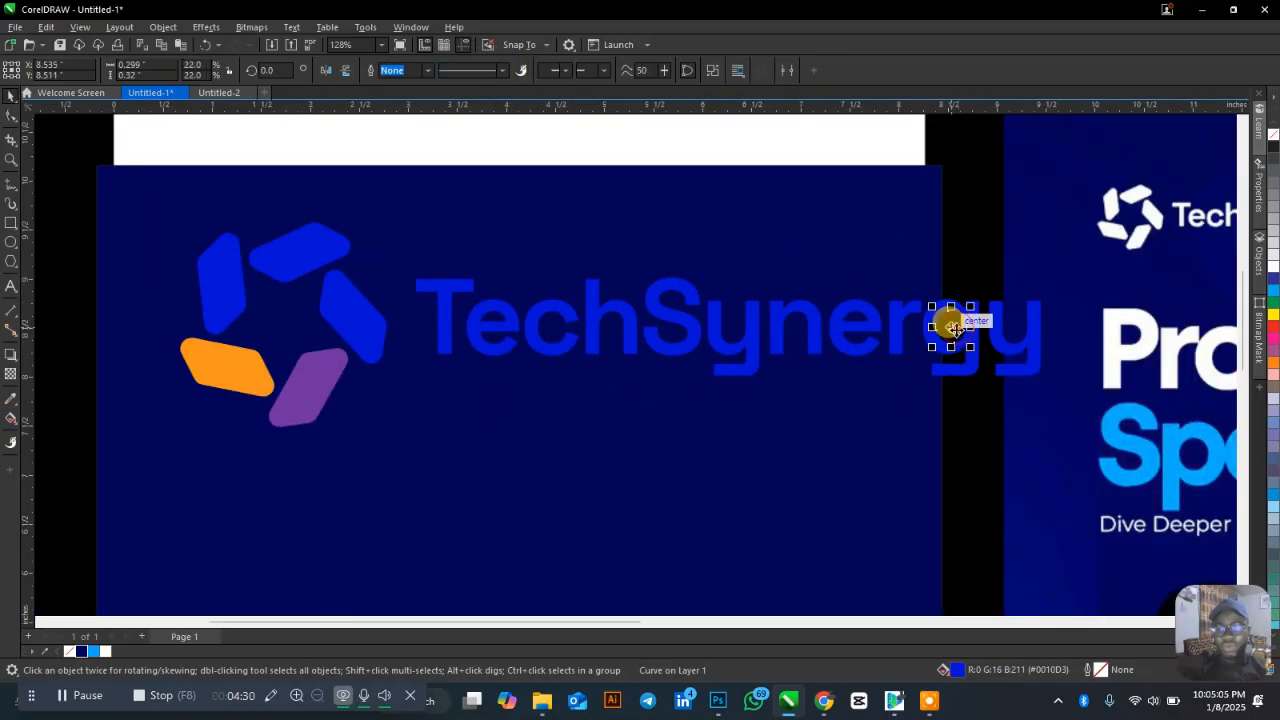
pyautogui.scroll(8, 970, 330)
pyautogui.scroll(-4, 891, 323)
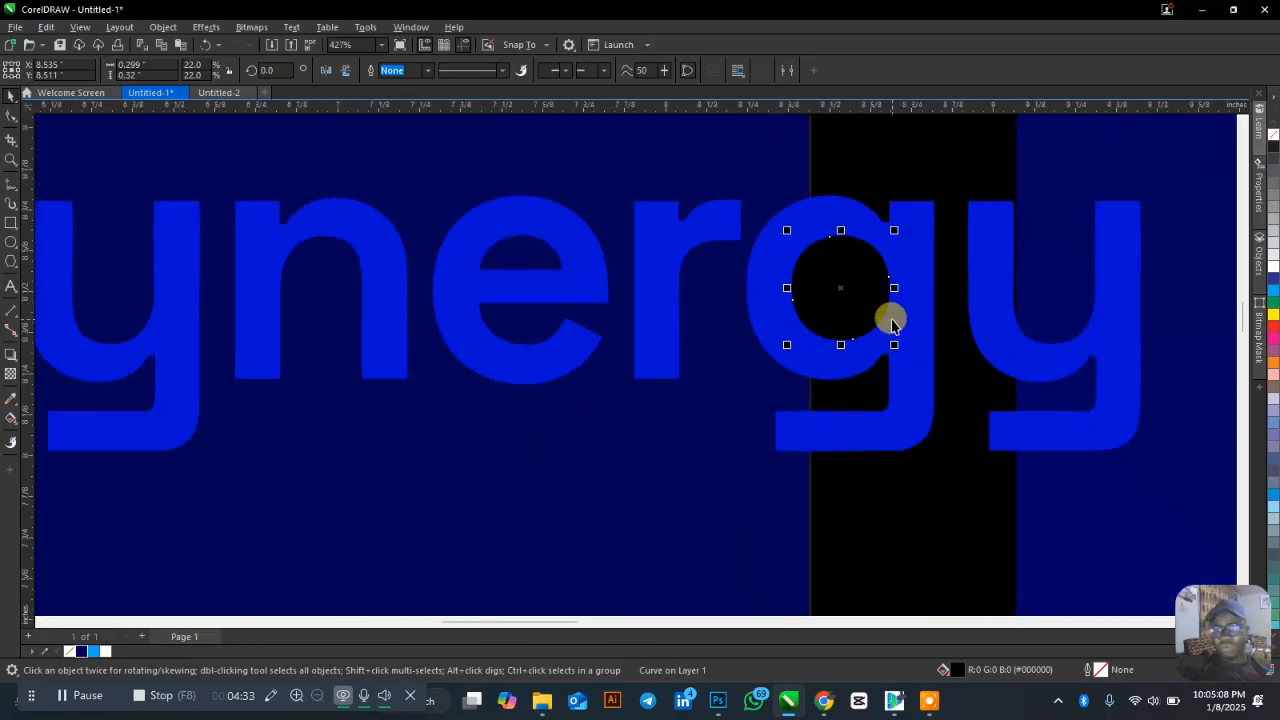
pyautogui.keyDown('shift'); pyautogui.click(899, 300); pyautogui.keyUp('shift')
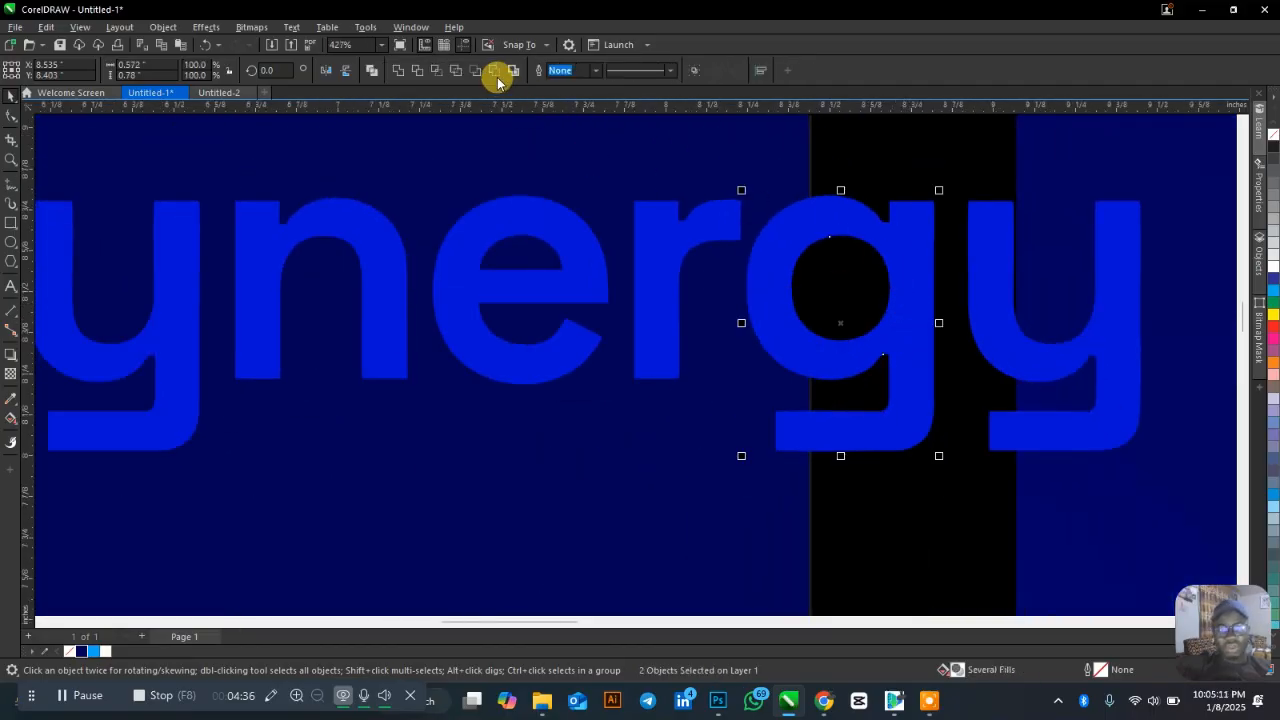
pyautogui.click(494, 74)
# Select all logo shapes and lettering and fill them white.
pyautogui.scroll(-7, 1006, 322)
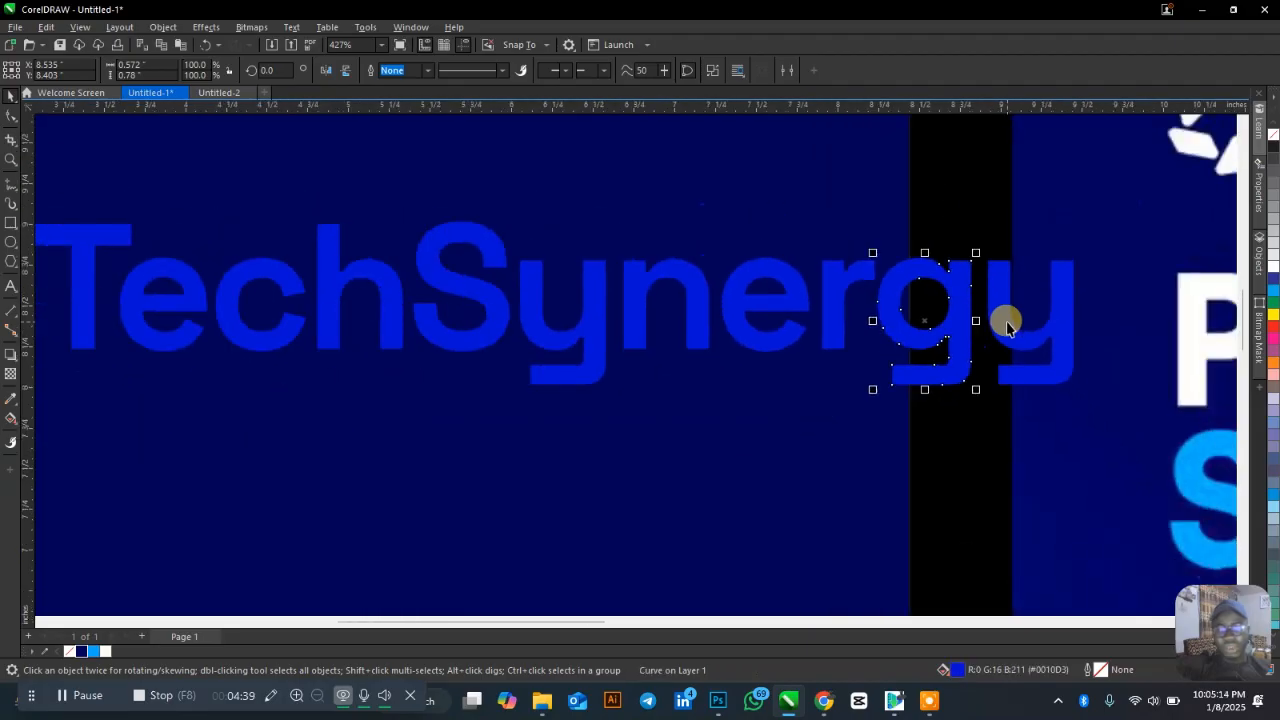
pyautogui.moveTo(204, 190); pyautogui.dragTo(1068, 406)
pyautogui.click(111, 651)
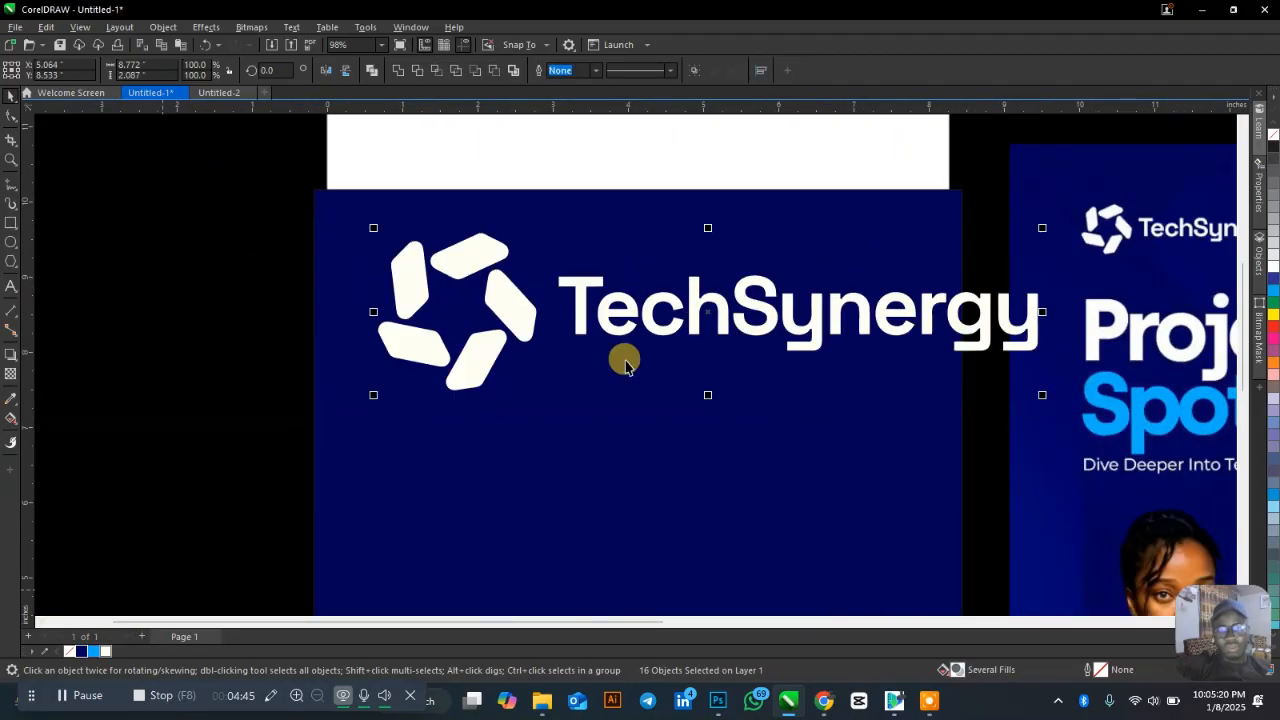
# Shrink the white logo, group its pieces, and move it up the navy page.
pyautogui.moveTo(1042, 228); pyautogui.dragTo(508, 260)
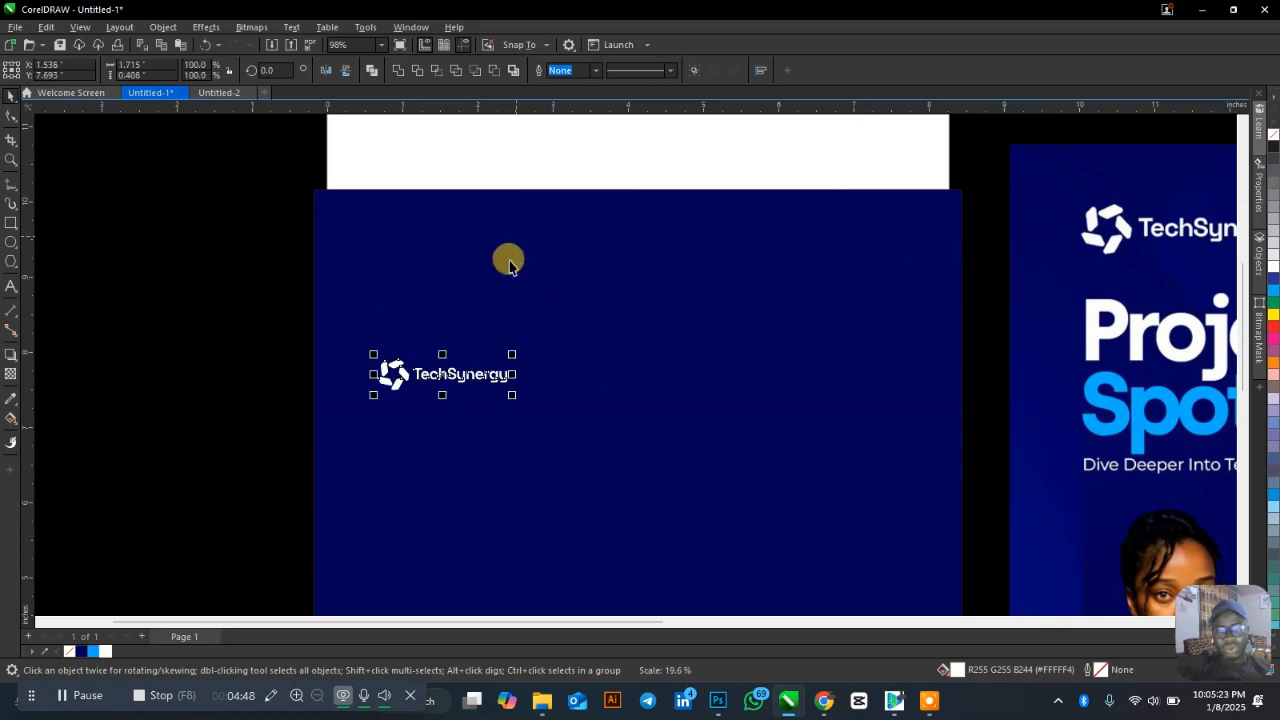
pyautogui.hotkey('ctrl', 'g')
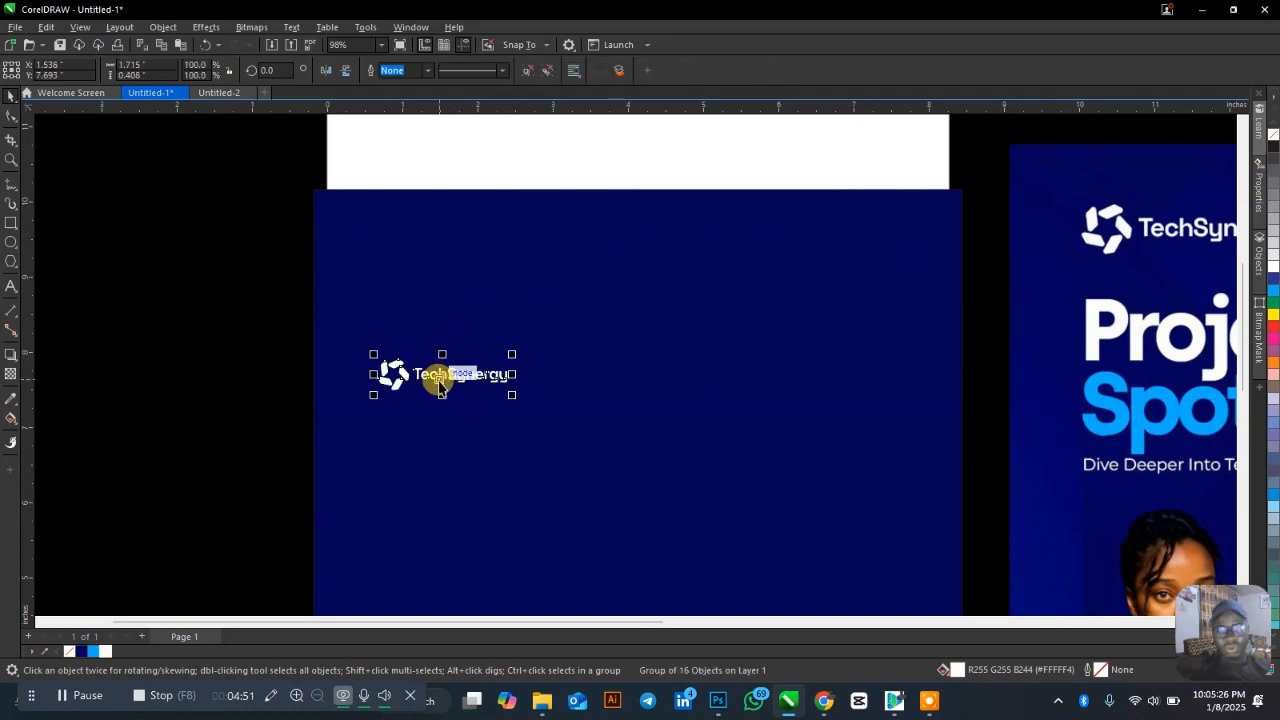
pyautogui.moveTo(441, 383); pyautogui.dragTo(439, 286)
pyautogui.scroll(-3, 391, 214)
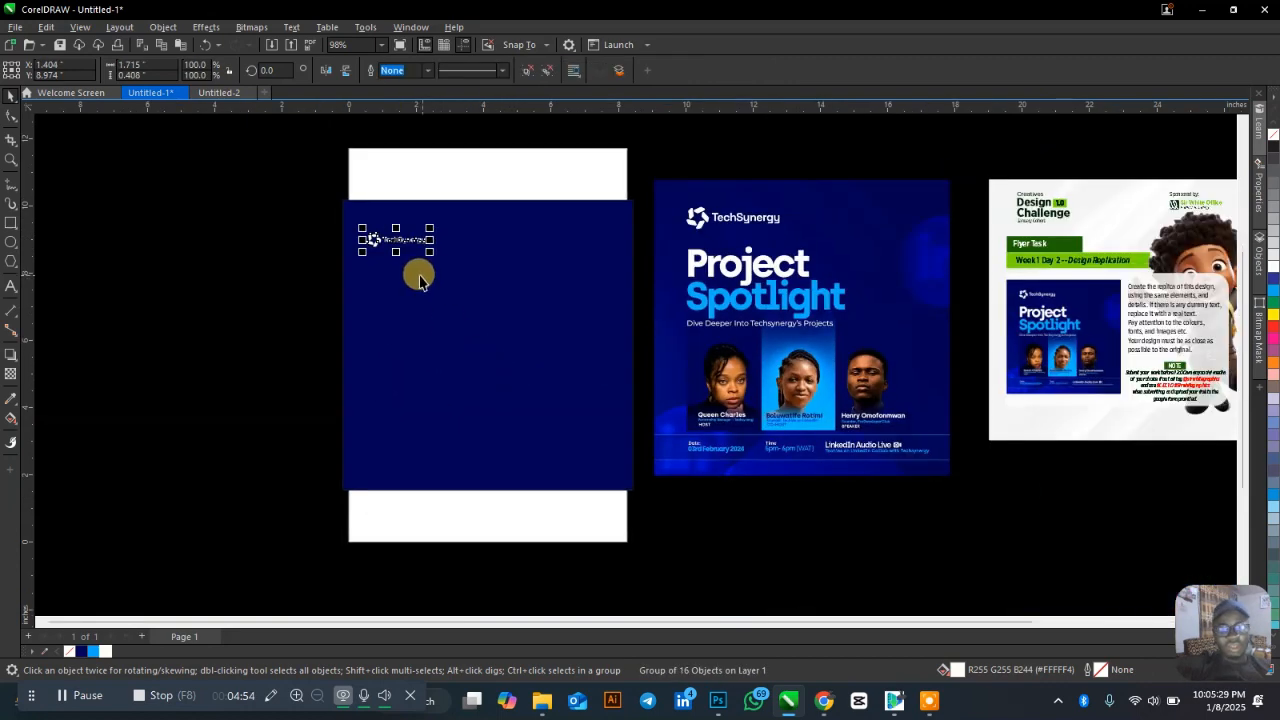
pyautogui.scroll(1, 420, 280)
# Add left, top, right and bottom margin guidelines on the flyer page.
pyautogui.moveTo(27, 298); pyautogui.dragTo(366, 268)
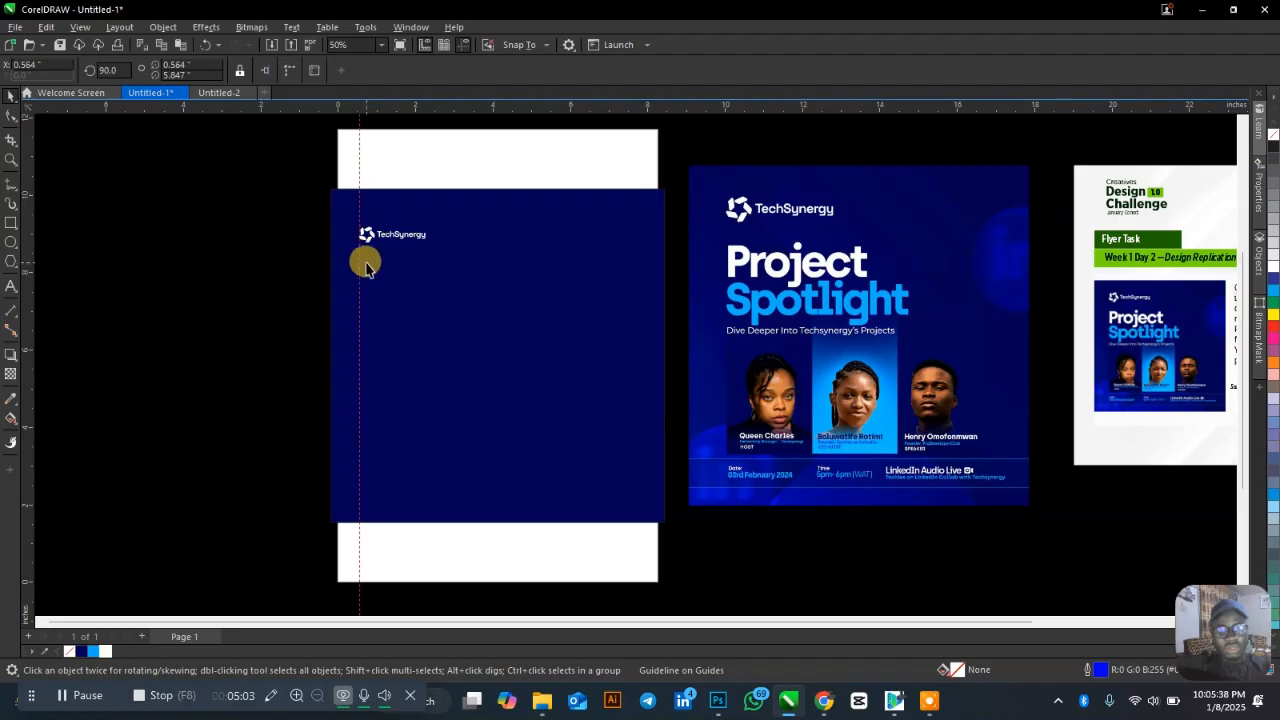
pyautogui.moveTo(484, 110); pyautogui.dragTo(462, 212)
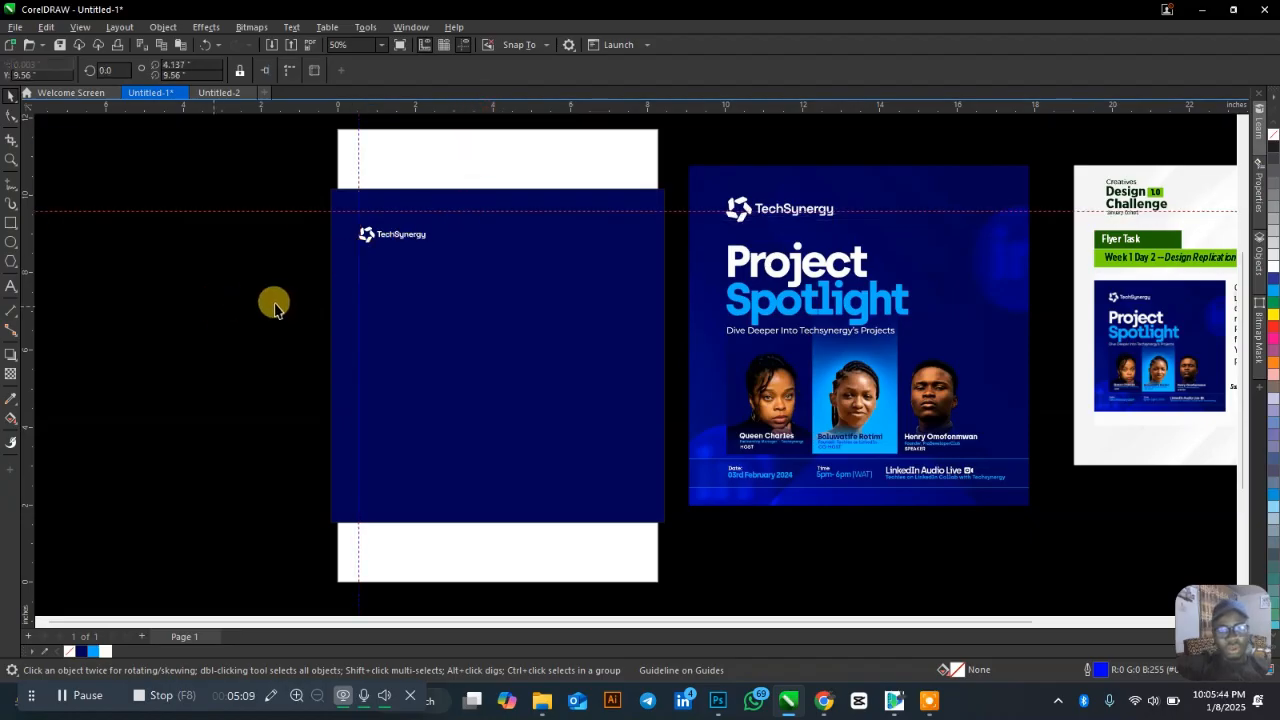
pyautogui.moveTo(358, 318); pyautogui.dragTo(516, 312)
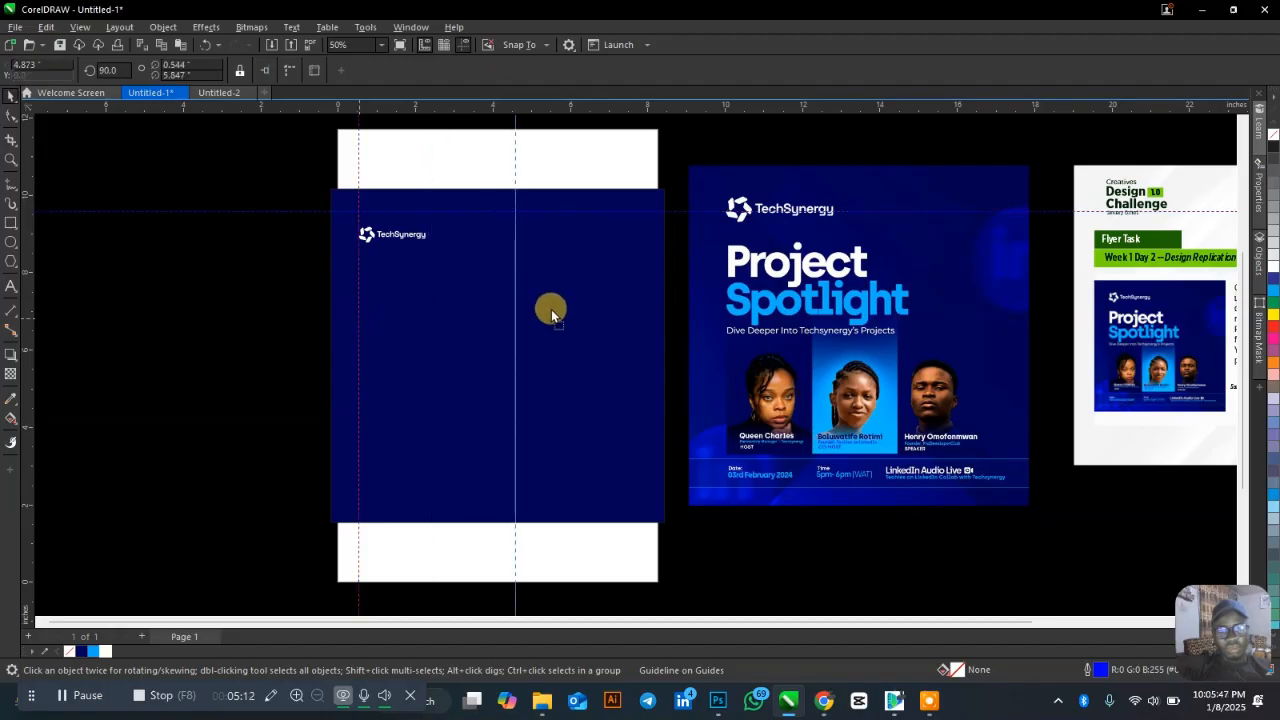
pyautogui.moveTo(617, 302); pyautogui.dragTo(640, 302)
pyautogui.moveTo(637, 302); pyautogui.dragTo(637, 302)
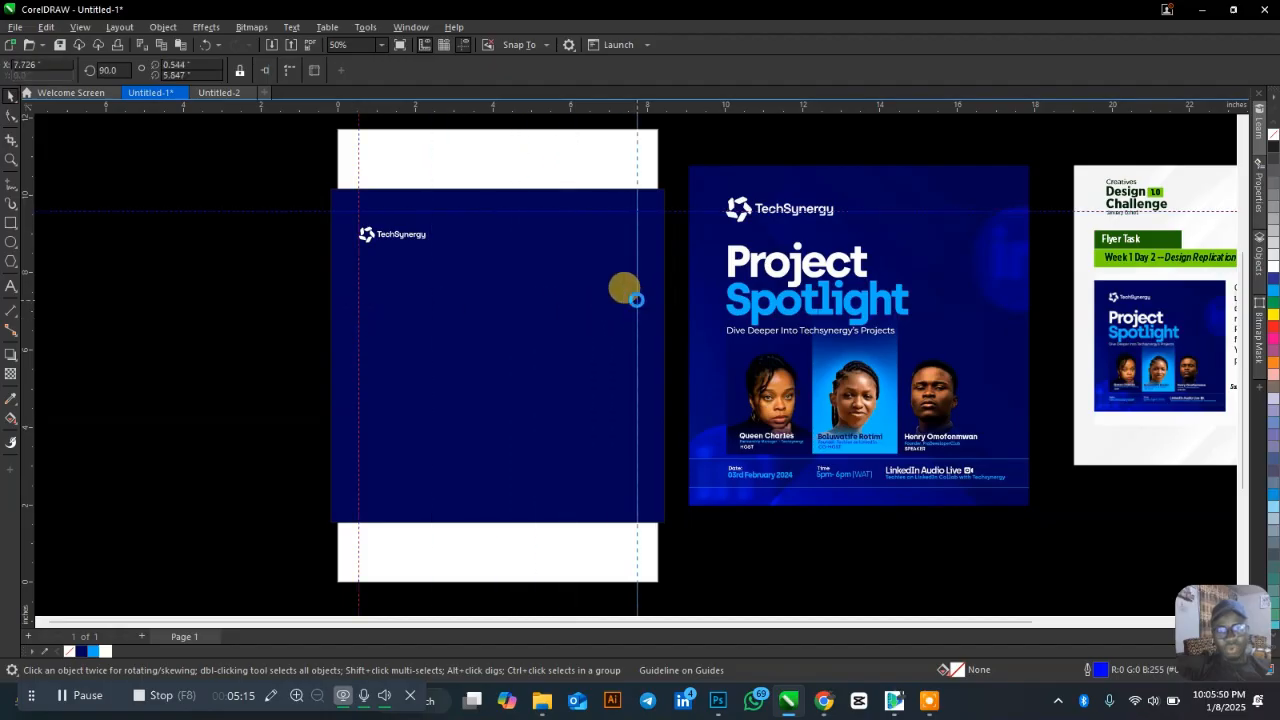
pyautogui.moveTo(588, 211); pyautogui.dragTo(615, 491)
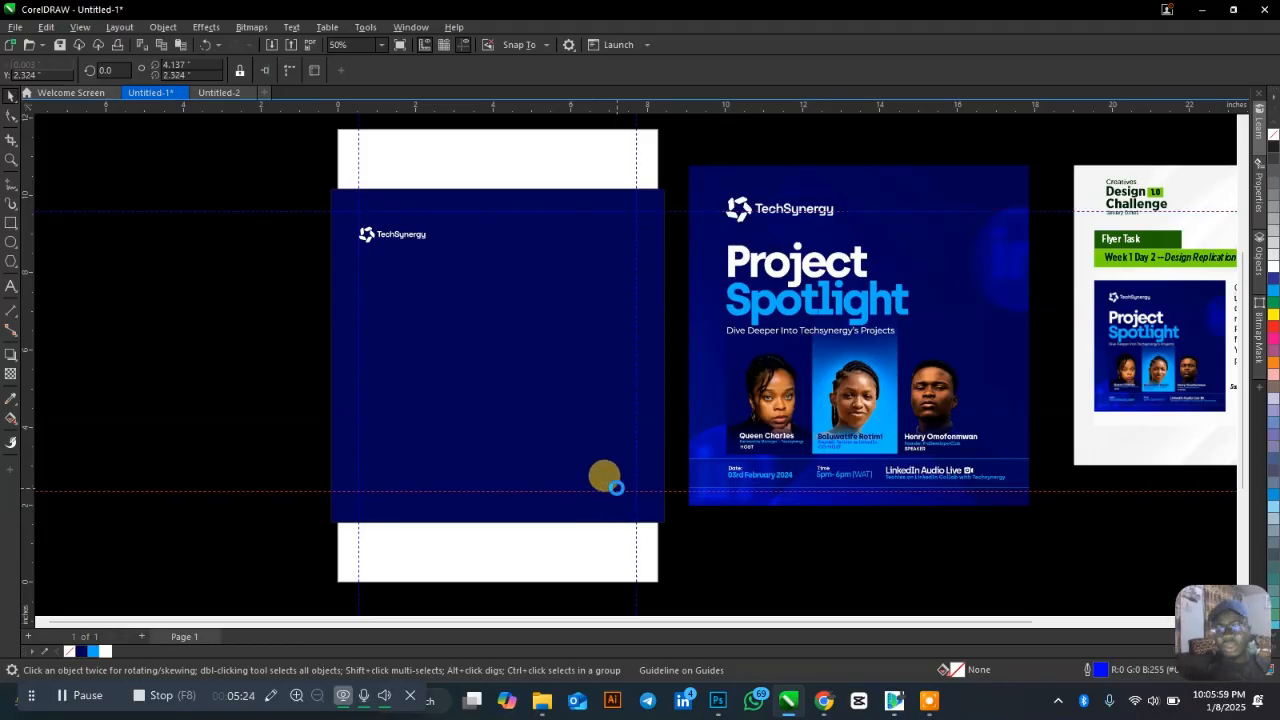
pyautogui.press('Down')
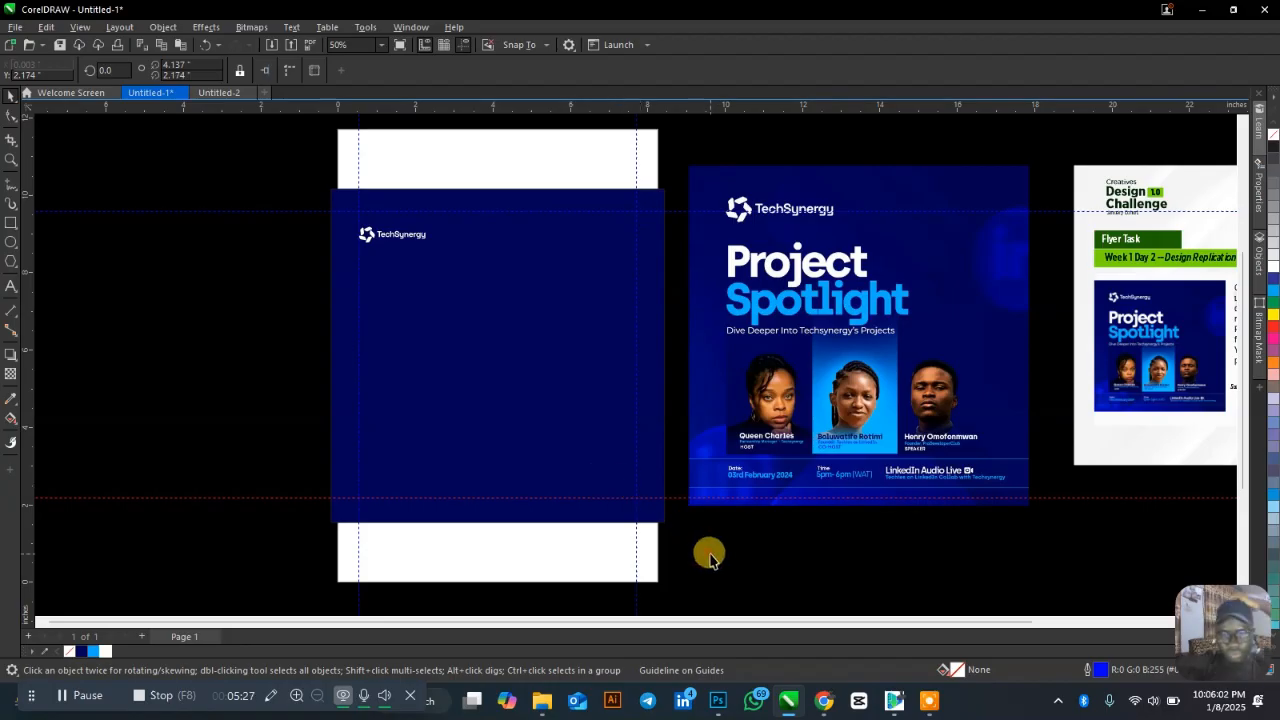
# Enlarge the TechSynergy logo group to about 174%.
pyautogui.click(710, 555)
pyautogui.scroll(1, 407, 238)
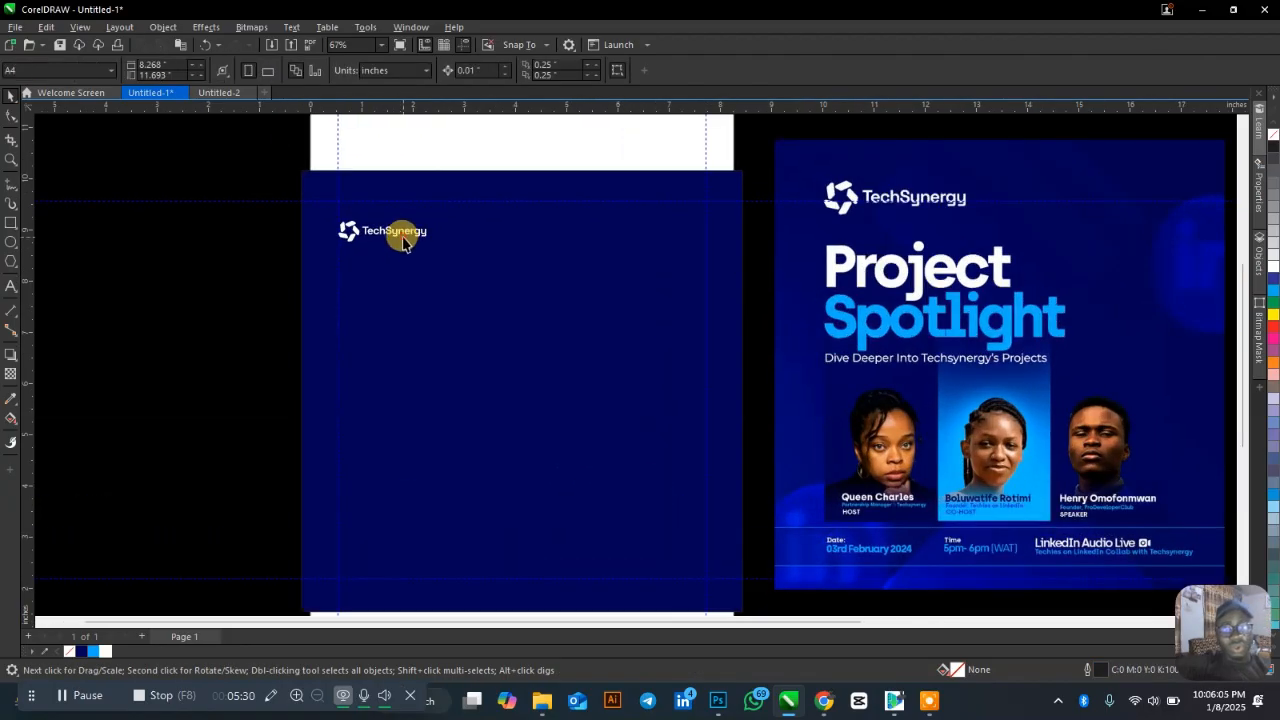
pyautogui.click(404, 236)
pyautogui.click(407, 233)
pyautogui.moveTo(430, 246); pyautogui.dragTo(498, 292)
# Move the reference poster beside the navy page and shrink it to 83%.
pyautogui.moveTo(831, 151); pyautogui.dragTo(800, 191)
pyautogui.scroll(-1, 594, 194)
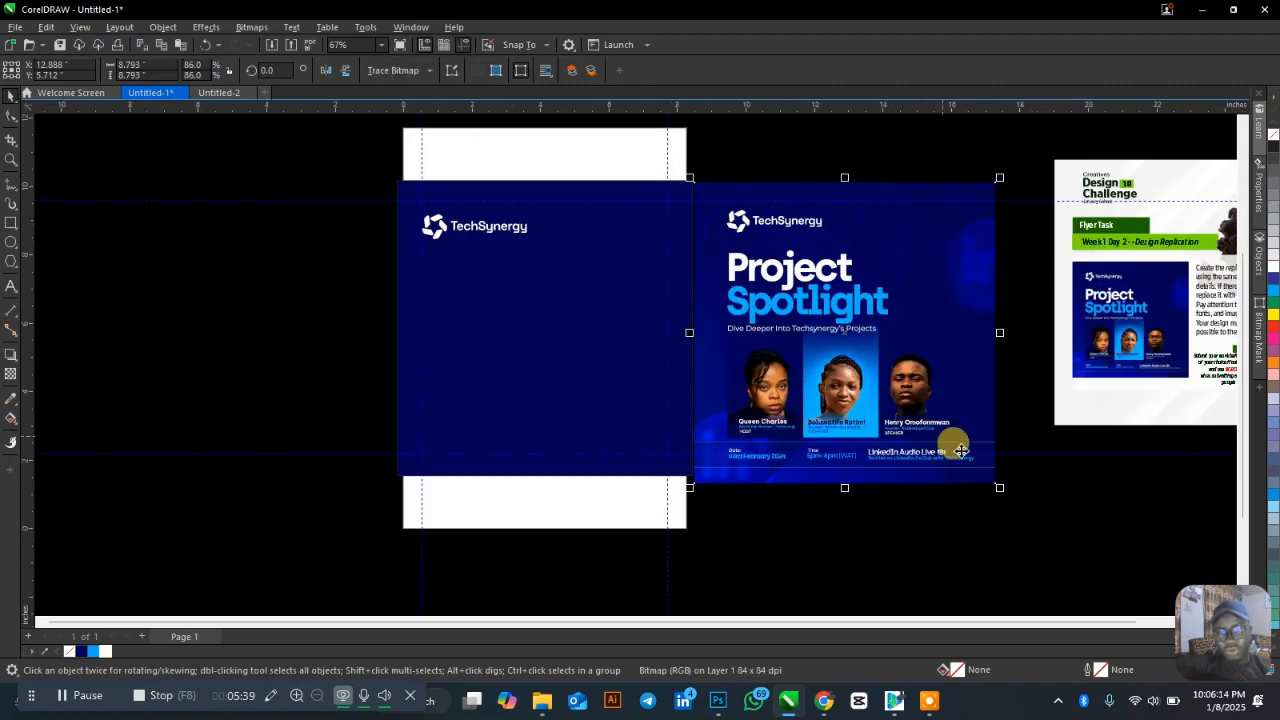
pyautogui.moveTo(999, 487); pyautogui.dragTo(989, 477)
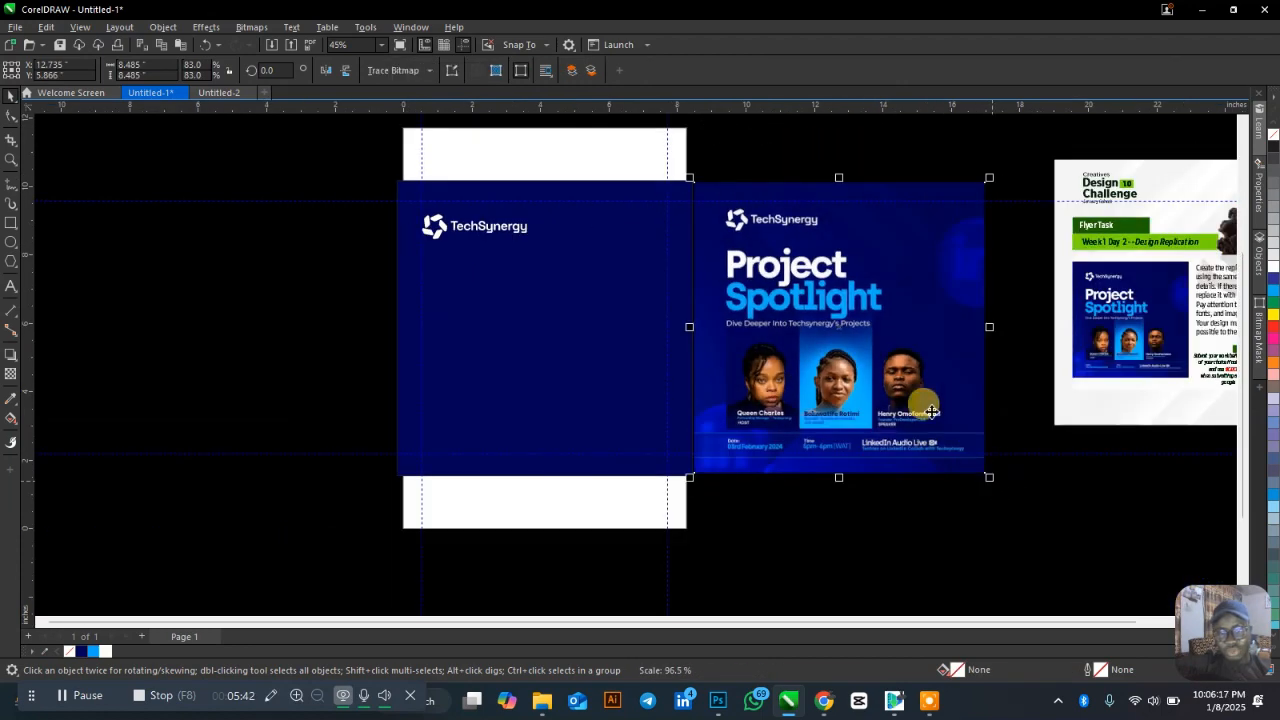
pyautogui.scroll(1, 583, 169)
pyautogui.scroll(1, 611, 206)
# Nudge the logo up two steps against the top-left margin guidelines.
pyautogui.click(411, 252)
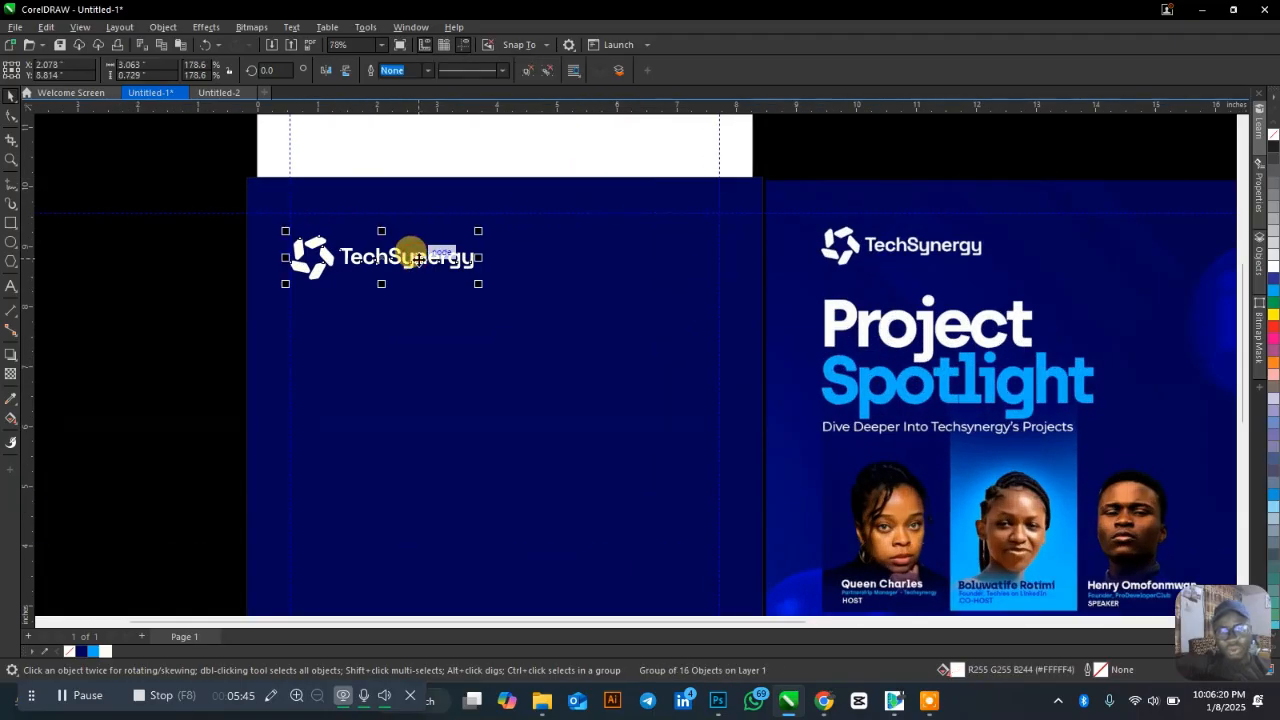
pyautogui.press('Up')
pyautogui.press('Up')
pyautogui.press('Up')
pyautogui.press('Up')
pyautogui.press('Up')
pyautogui.press('Up')
pyautogui.press('Up')
pyautogui.press('Up')
pyautogui.press('Up')
pyautogui.press('Up')
pyautogui.press('Up')
pyautogui.press('Up')
pyautogui.press('Up')
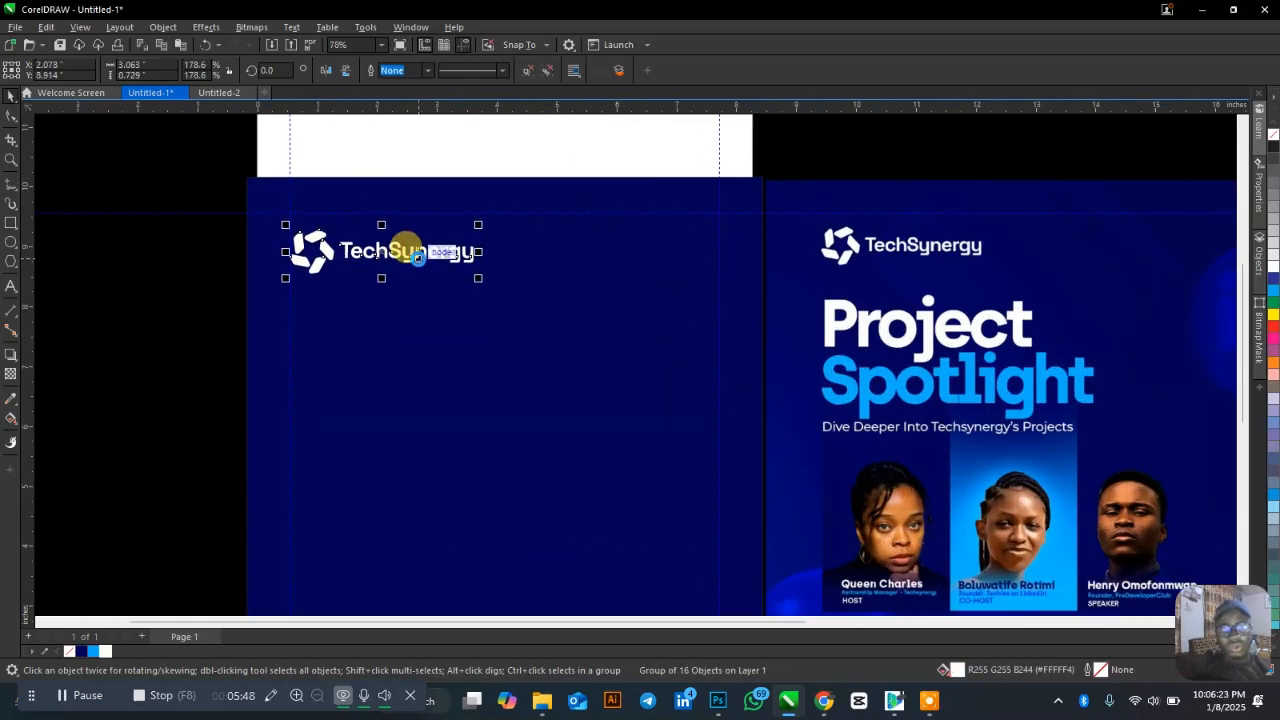
pyautogui.press('Up')
pyautogui.press('Up')
pyautogui.press('Up')
pyautogui.press('Up')
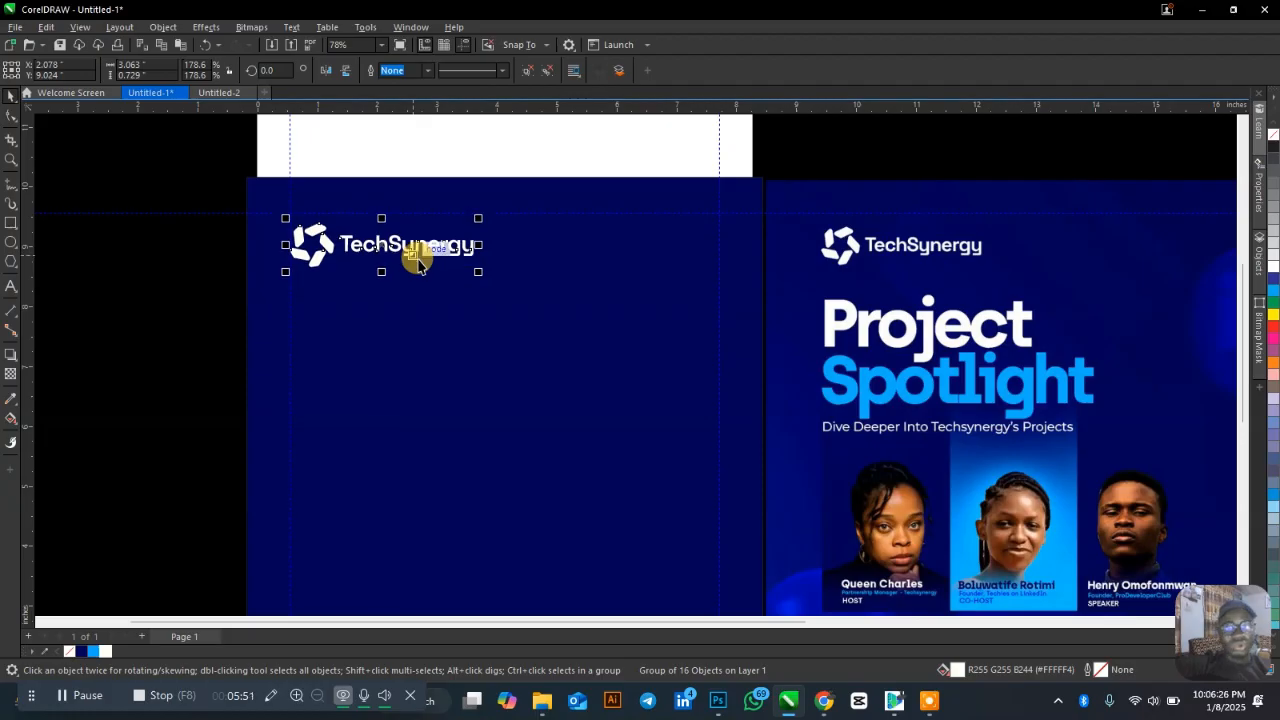
pyautogui.scroll(-1, 365, 180)
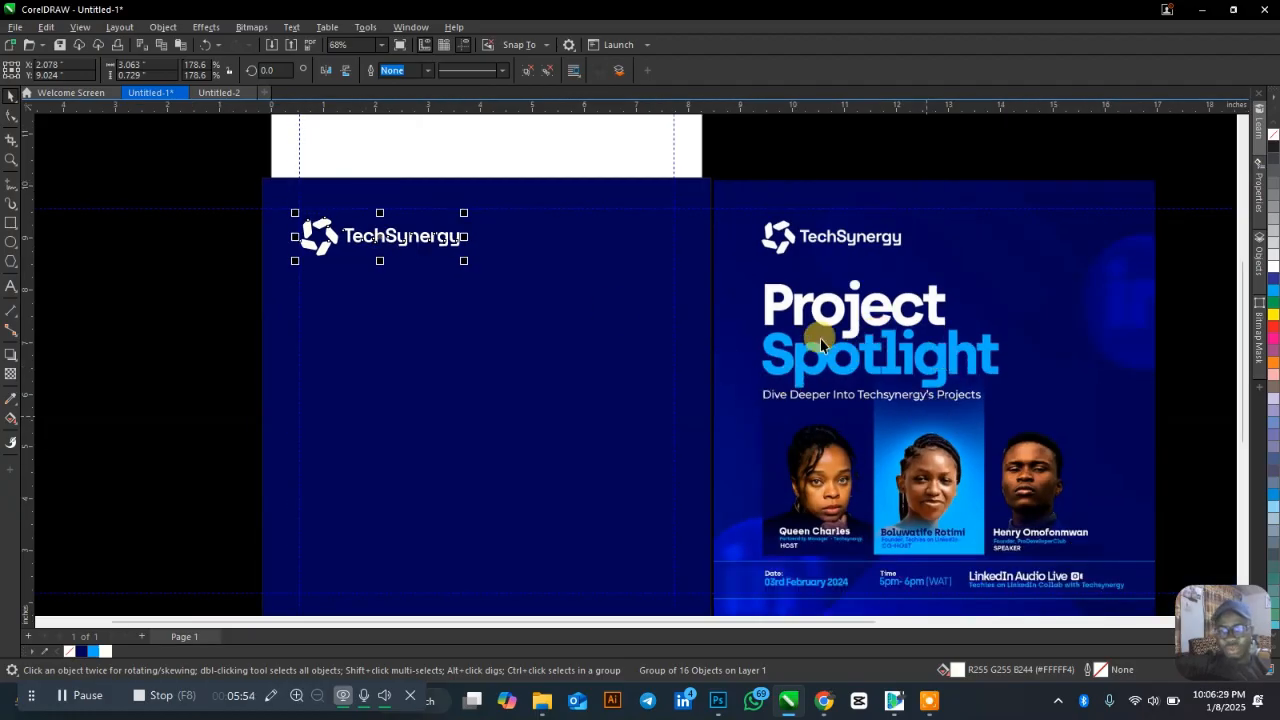
pyautogui.scroll(-3, 560, 236)
pyautogui.scroll(4, 925, 418)
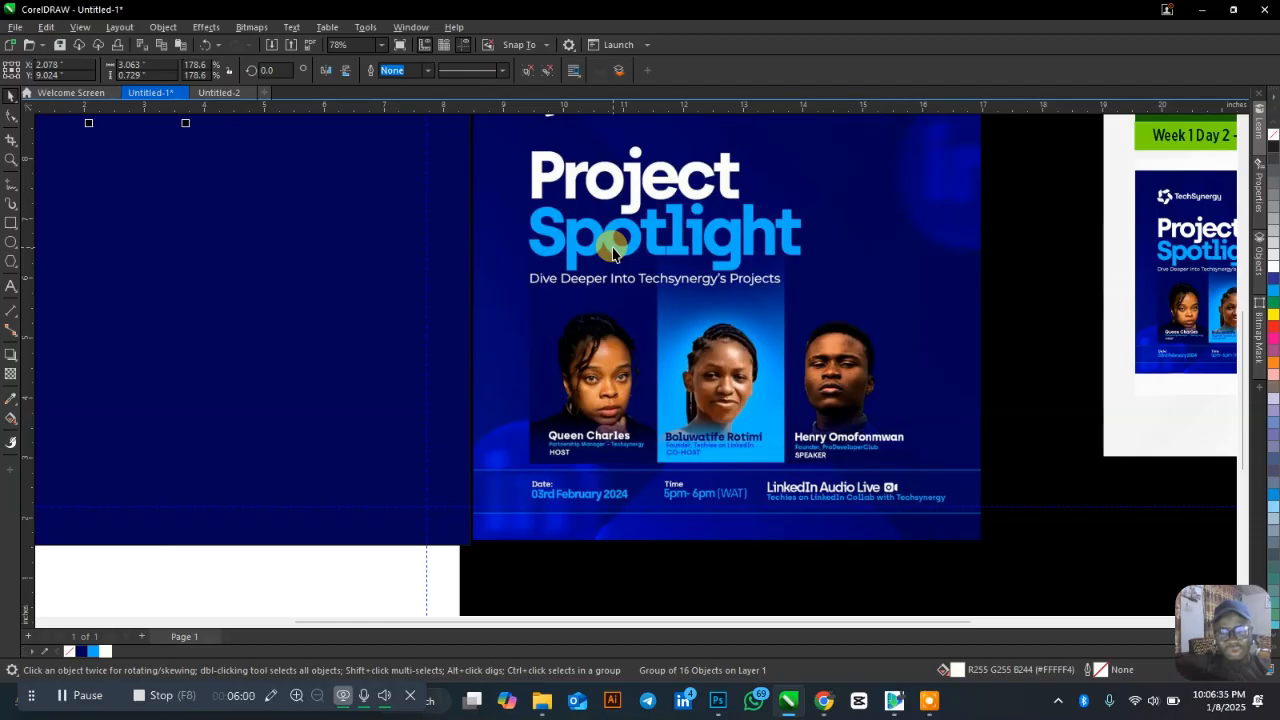
pyautogui.scroll(-1, 605, 420)
pyautogui.scroll(7, 621, 152)
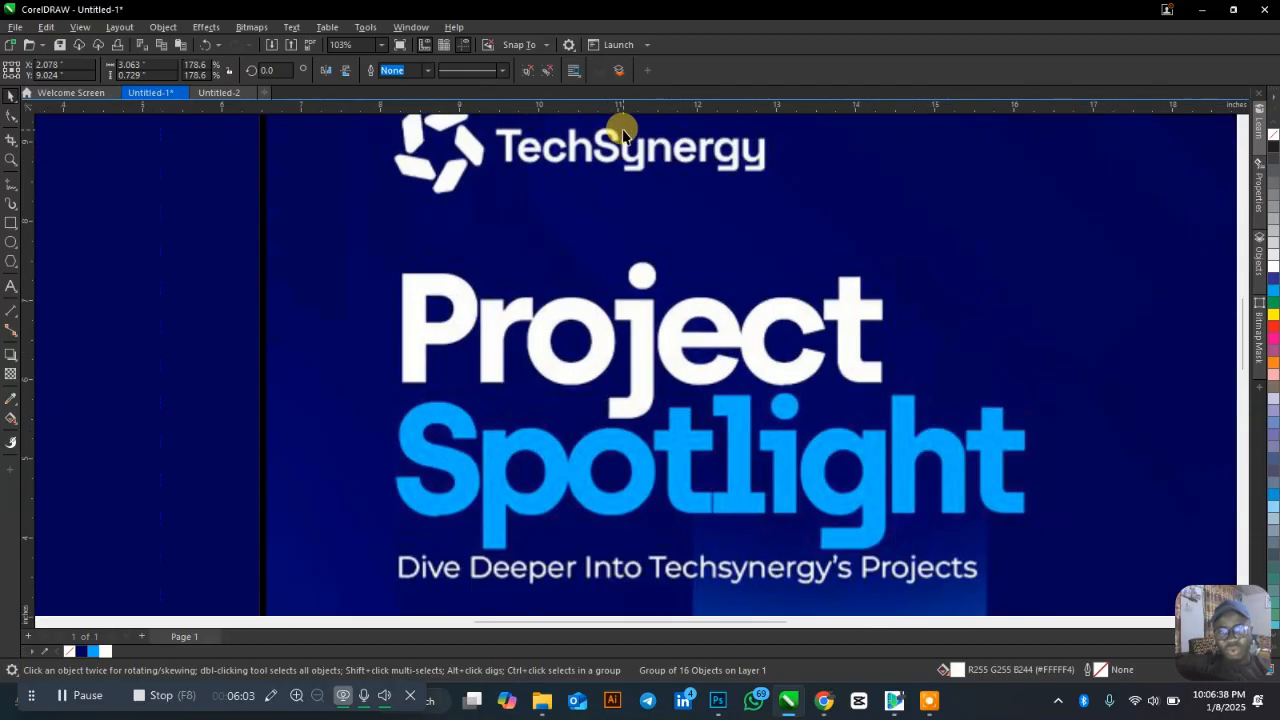
pyautogui.scroll(2, 621, 133)
pyautogui.scroll(-4, 637, 157)
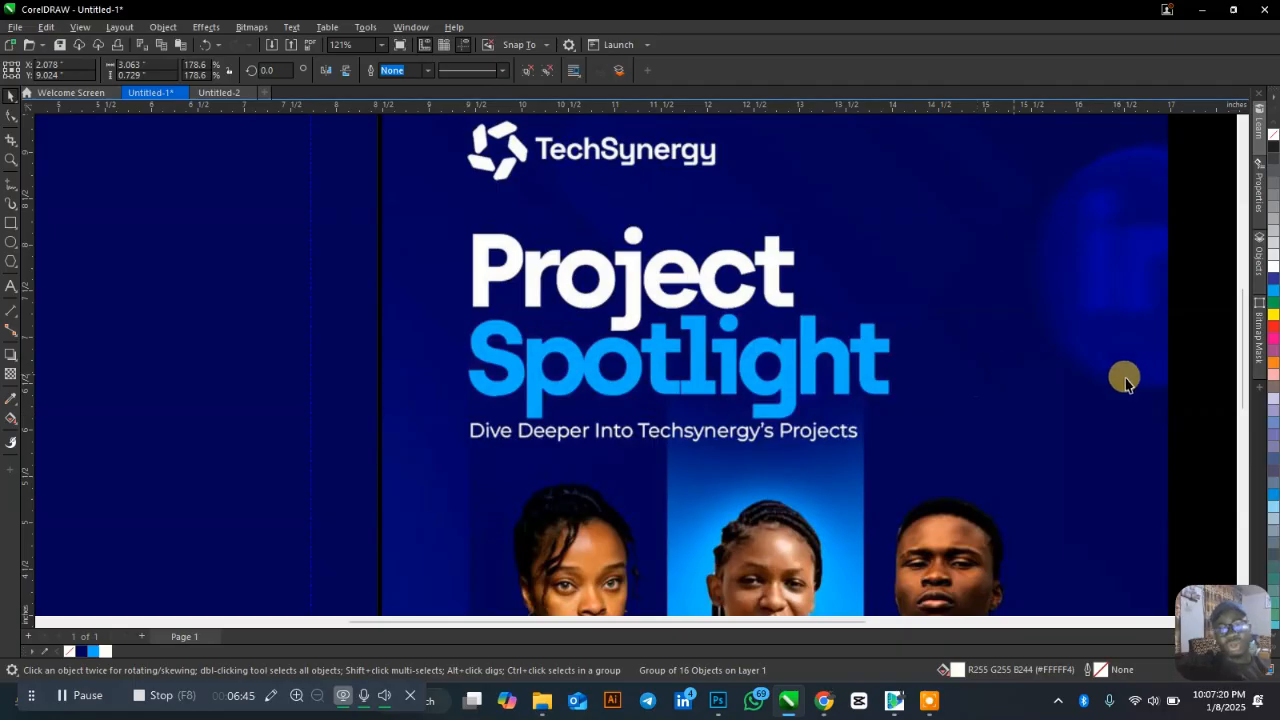
pyautogui.scroll(-2, 1123, 374)
pyautogui.scroll(1, 886, 330)
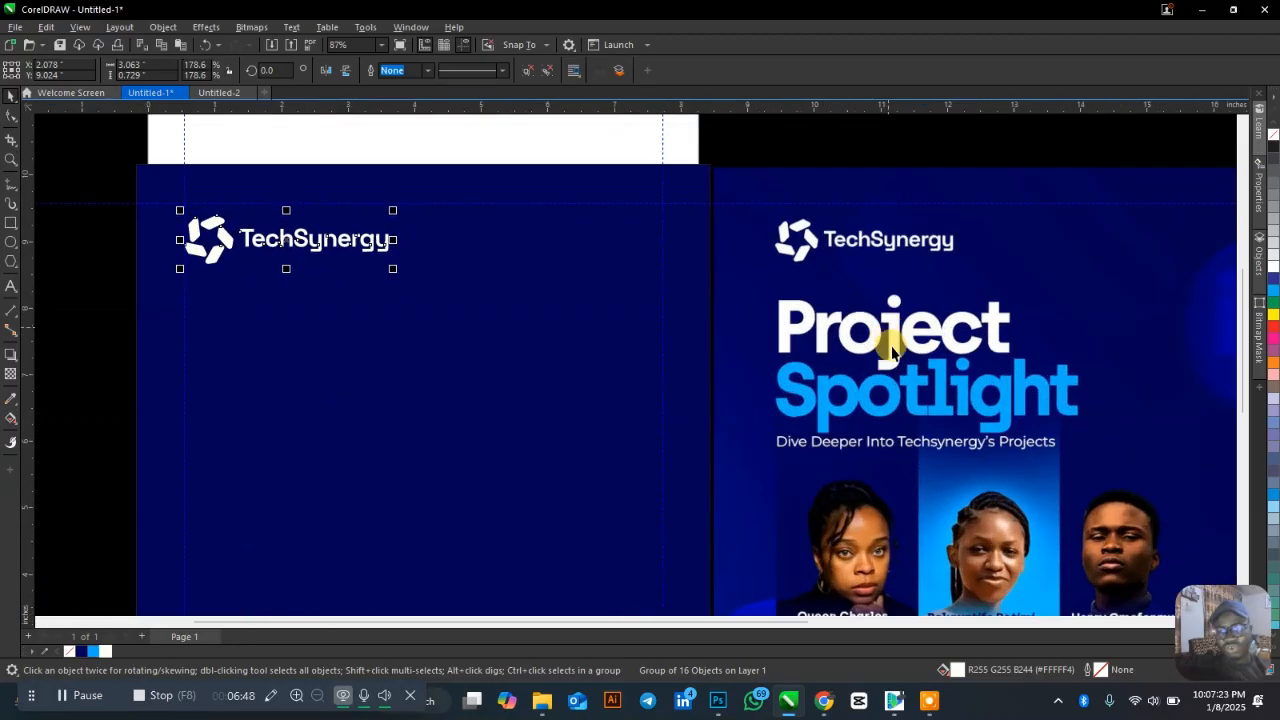
# Type a white 'Project Spotlight' title below the logo, scaled to about 50 pt.
pyautogui.click(11, 287)
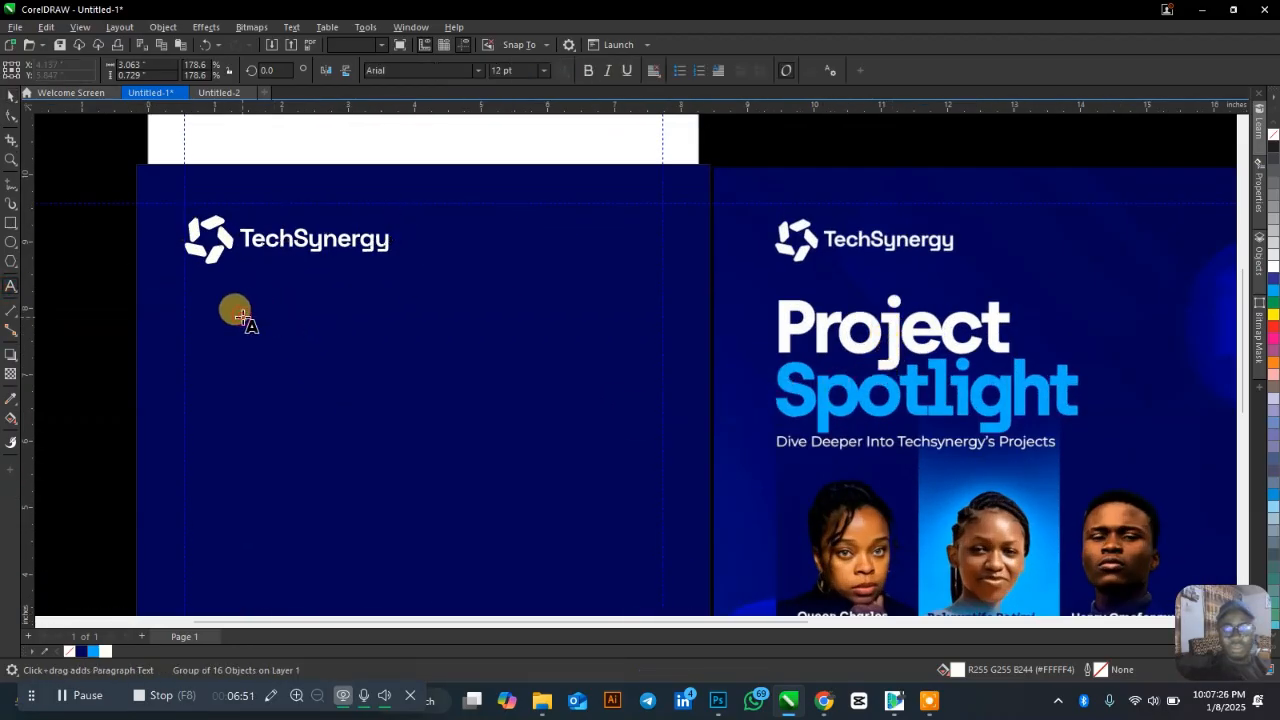
pyautogui.click(240, 310)
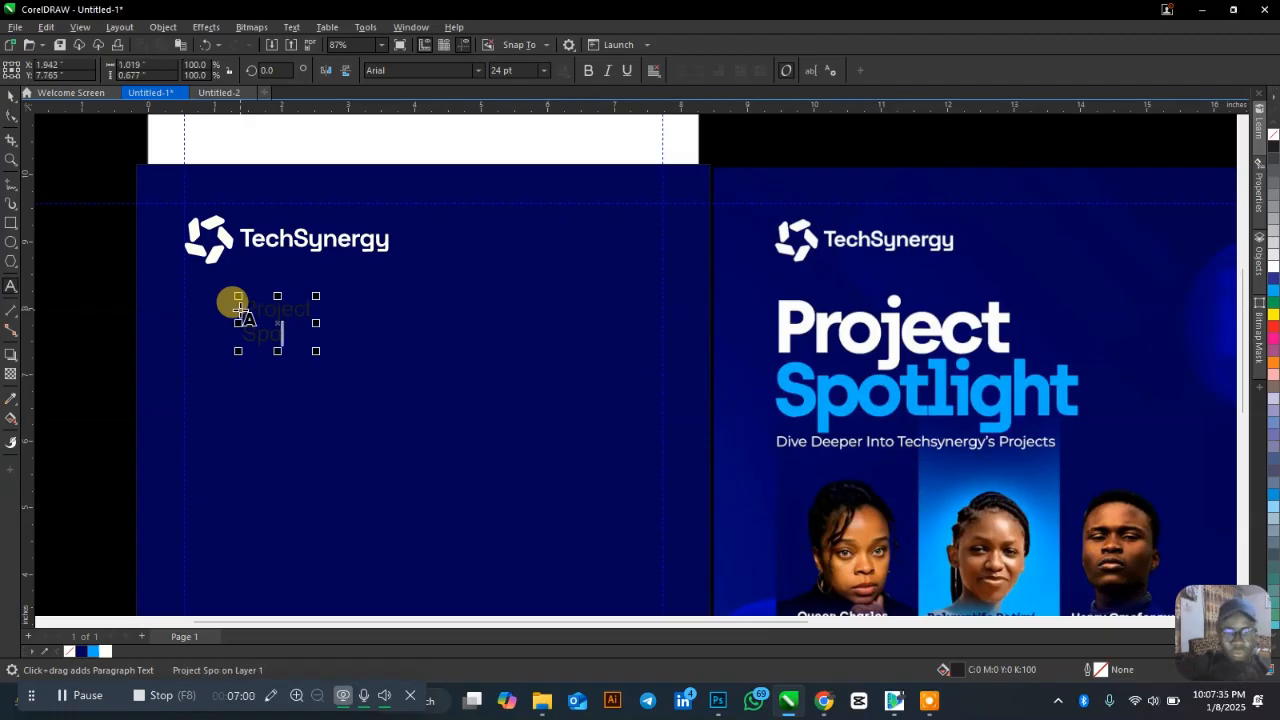
pyautogui.click(11, 96)
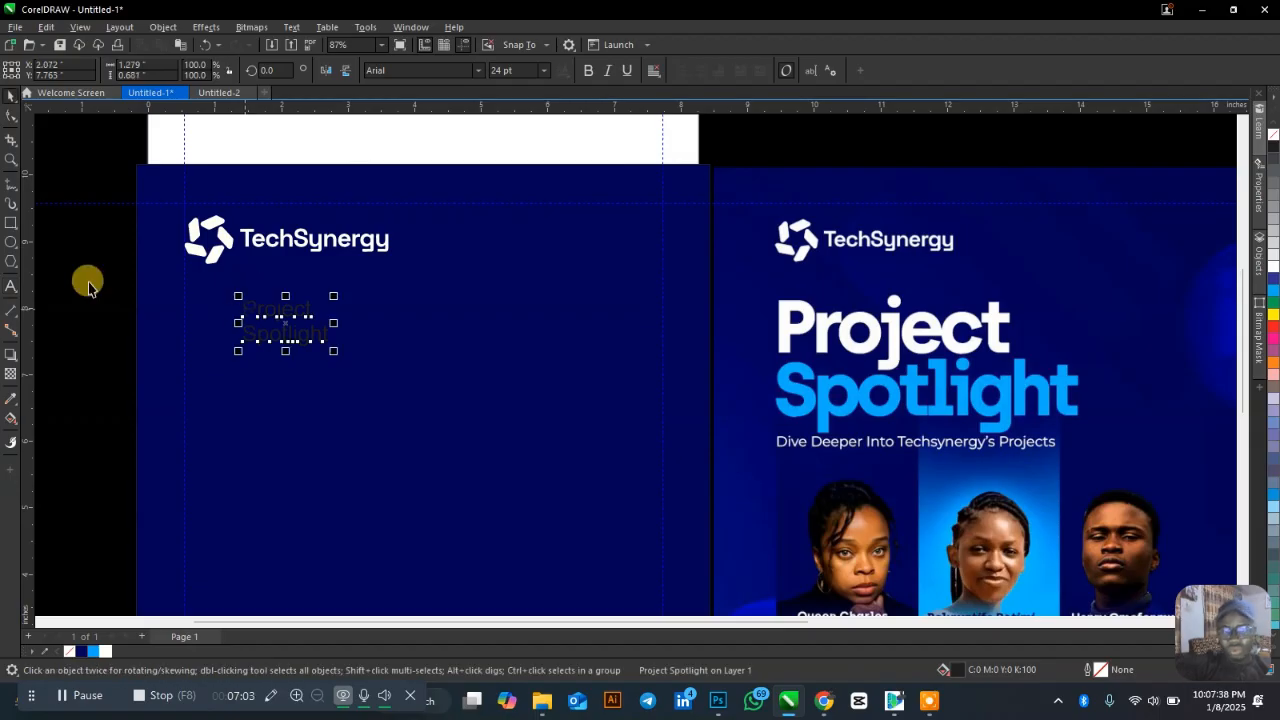
pyautogui.click(105, 651)
pyautogui.moveTo(333, 351); pyautogui.dragTo(405, 400)
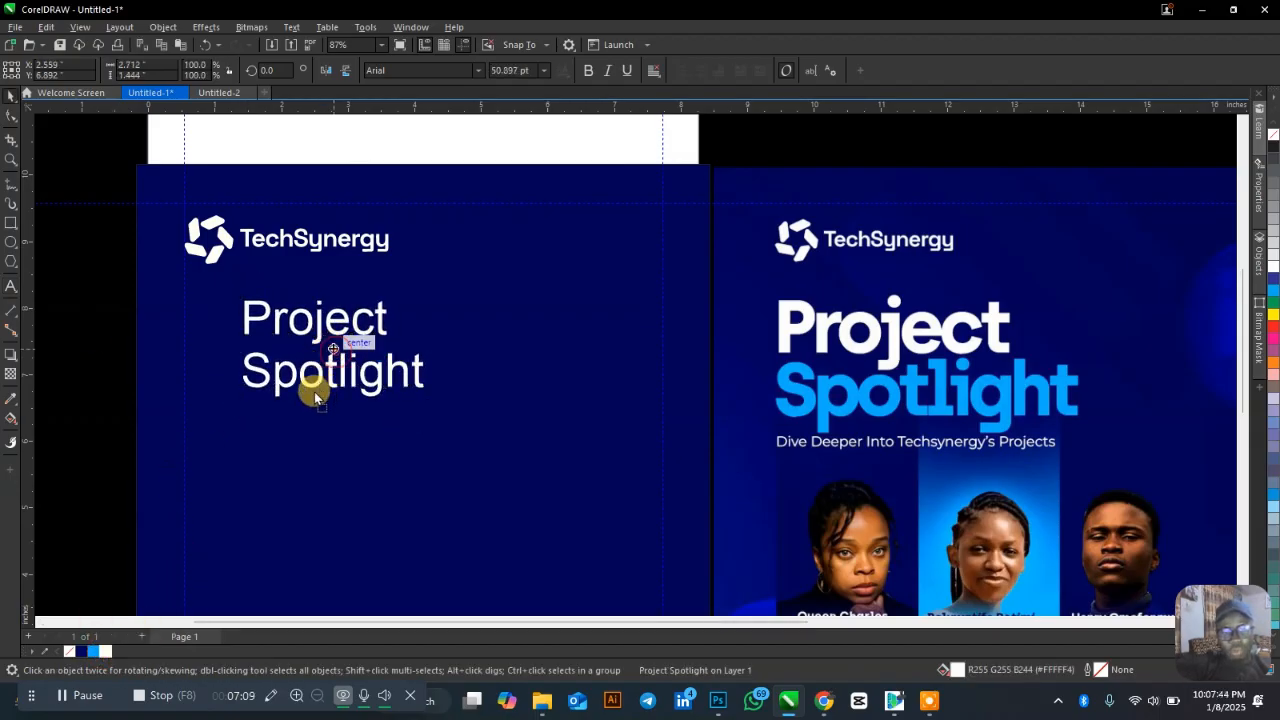
pyautogui.moveTo(314, 393); pyautogui.dragTo(289, 363)
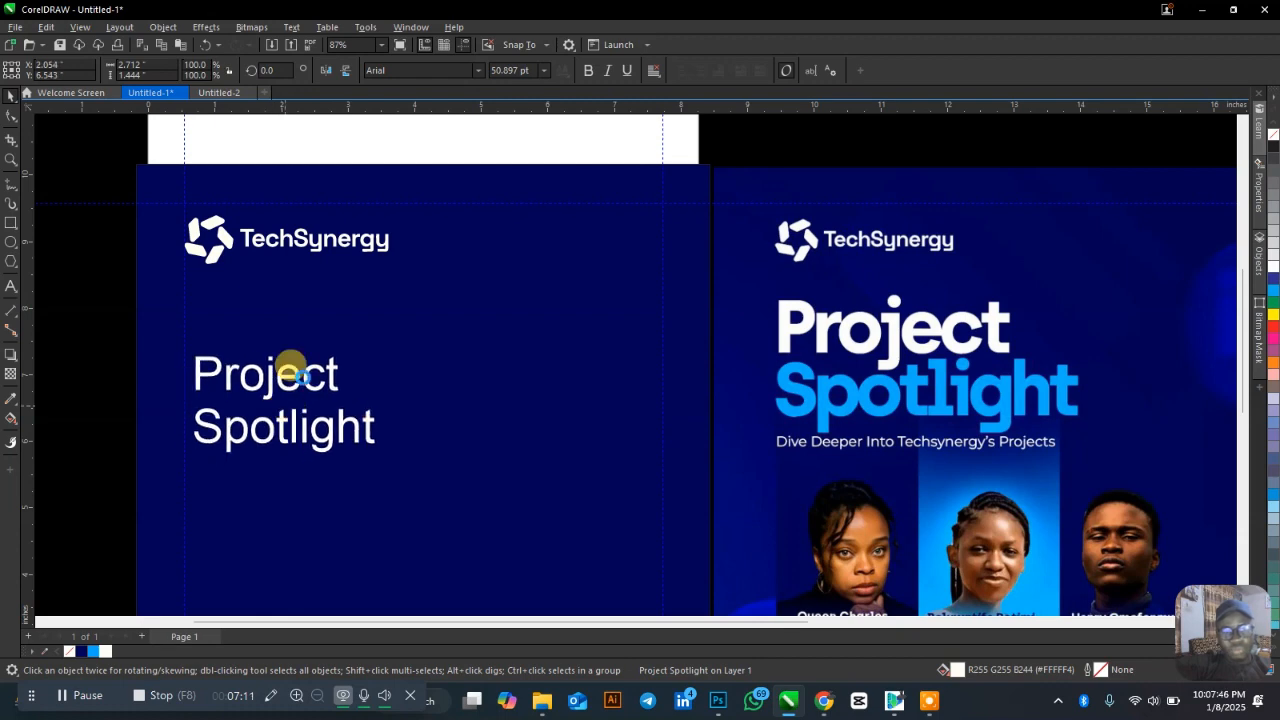
pyautogui.click(479, 72)
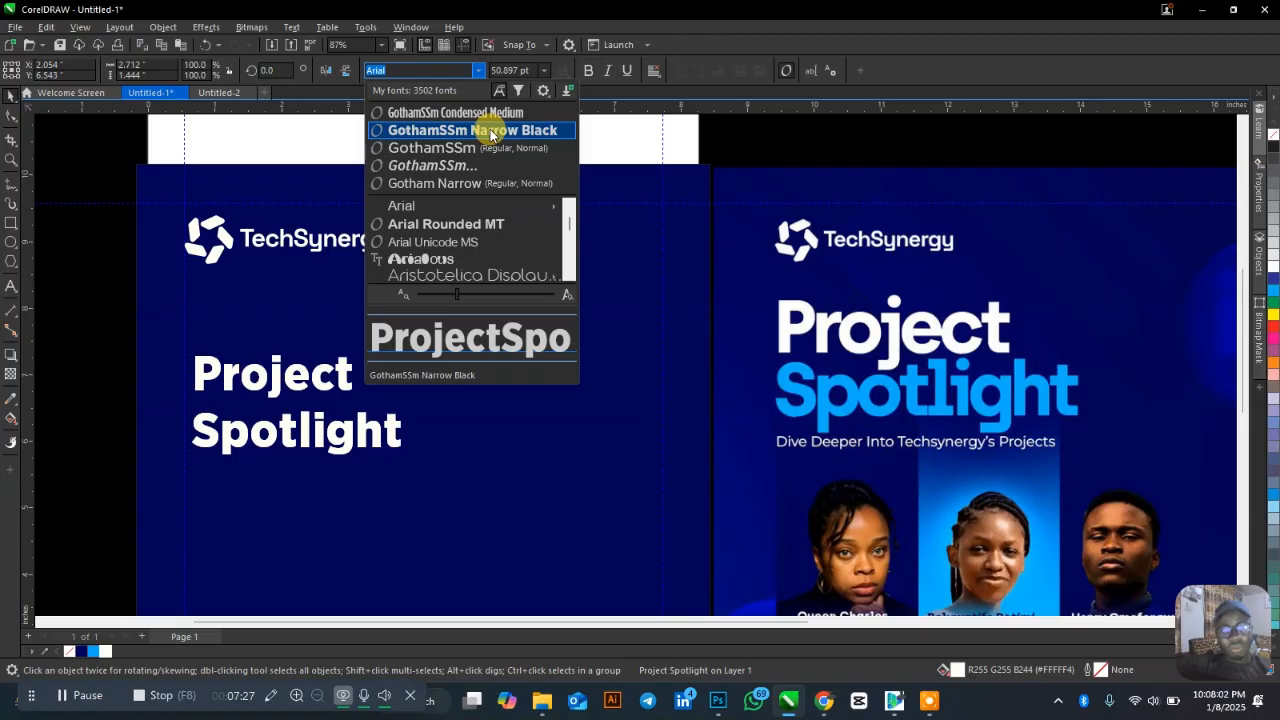
# Set the title to GothamSSm Narrow Black, tighten its line spacing and enlarge it.
pyautogui.click(489, 129)
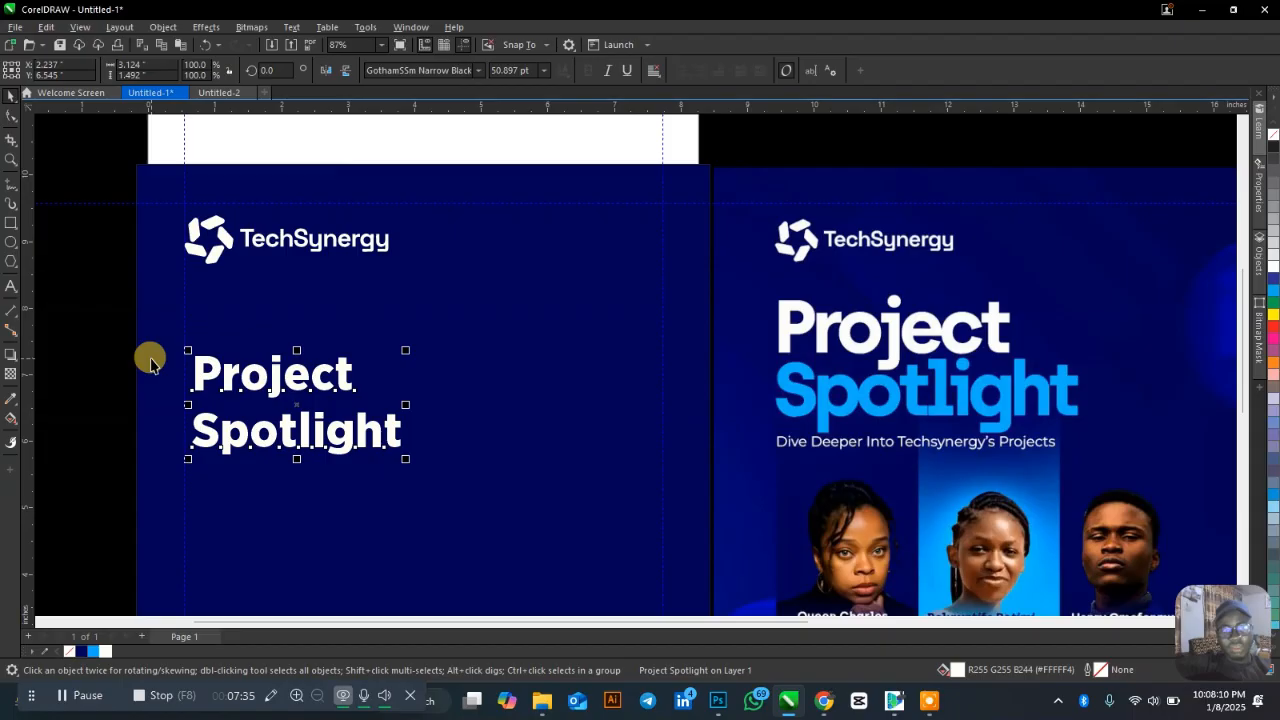
pyautogui.click(11, 115)
pyautogui.moveTo(174, 462); pyautogui.dragTo(183, 420)
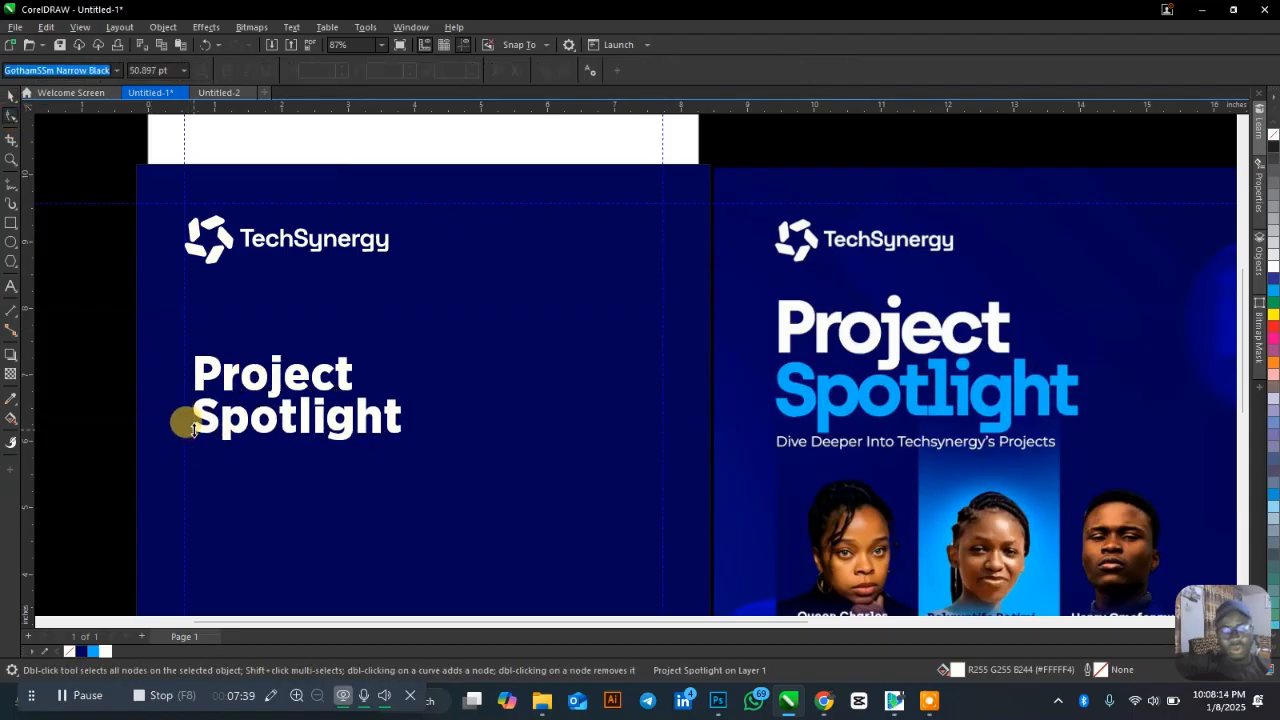
pyautogui.press('space')
pyautogui.moveTo(405, 444); pyautogui.dragTo(475, 473)
# Overlay the title on the reference title to compare sizes, then undo the trial move.
pyautogui.moveTo(329, 409); pyautogui.dragTo(913, 346)
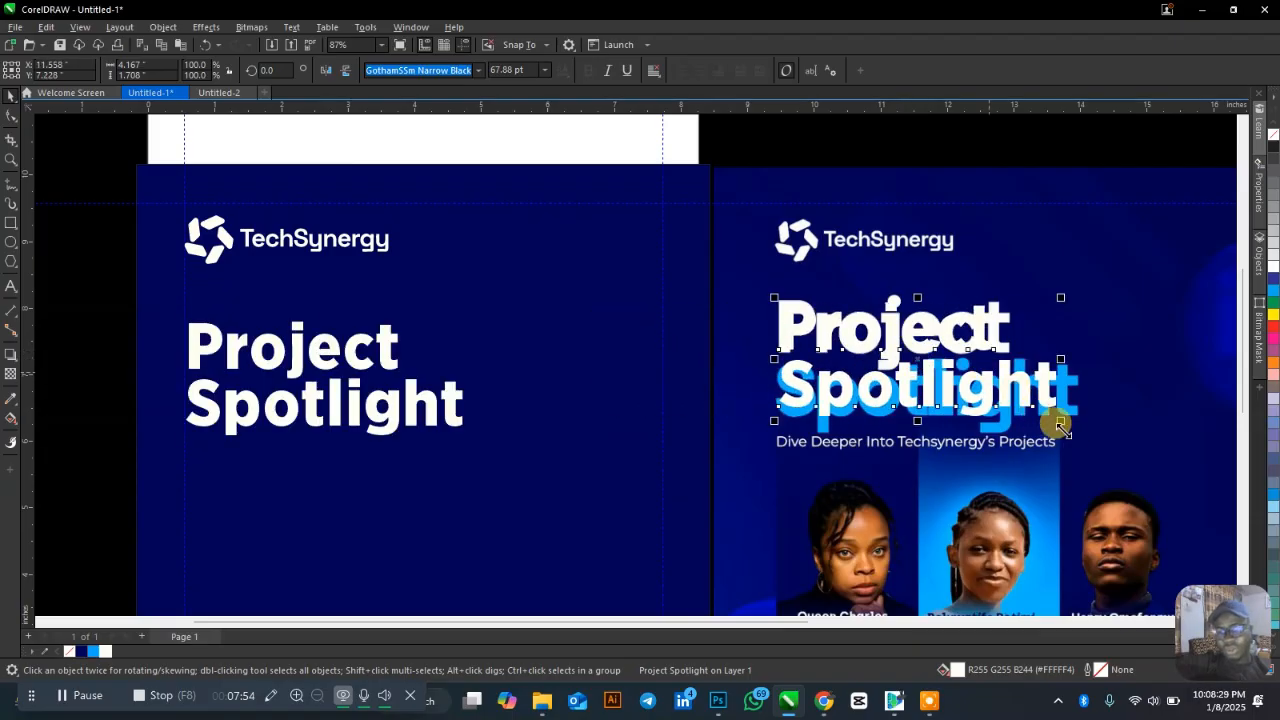
pyautogui.moveTo(1062, 421); pyautogui.dragTo(1081, 430)
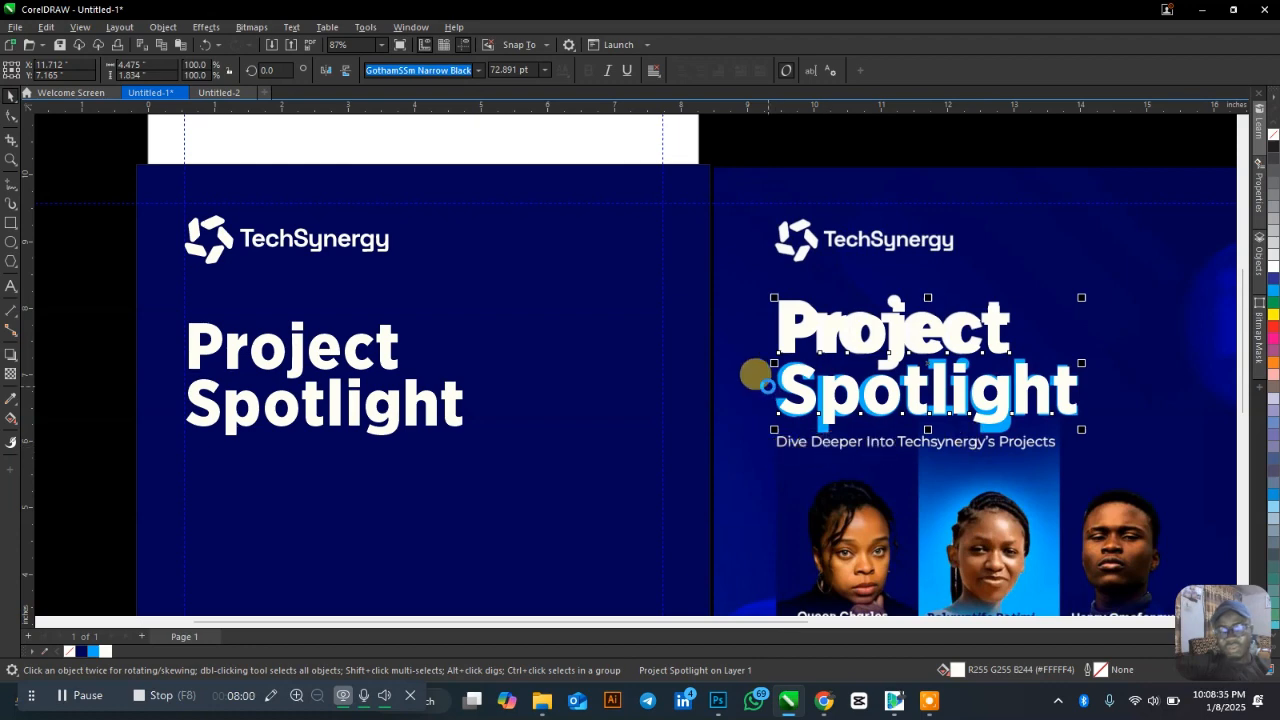
pyautogui.hotkey('ctrl', 'z')
pyautogui.hotkey('ctrl', 'z')
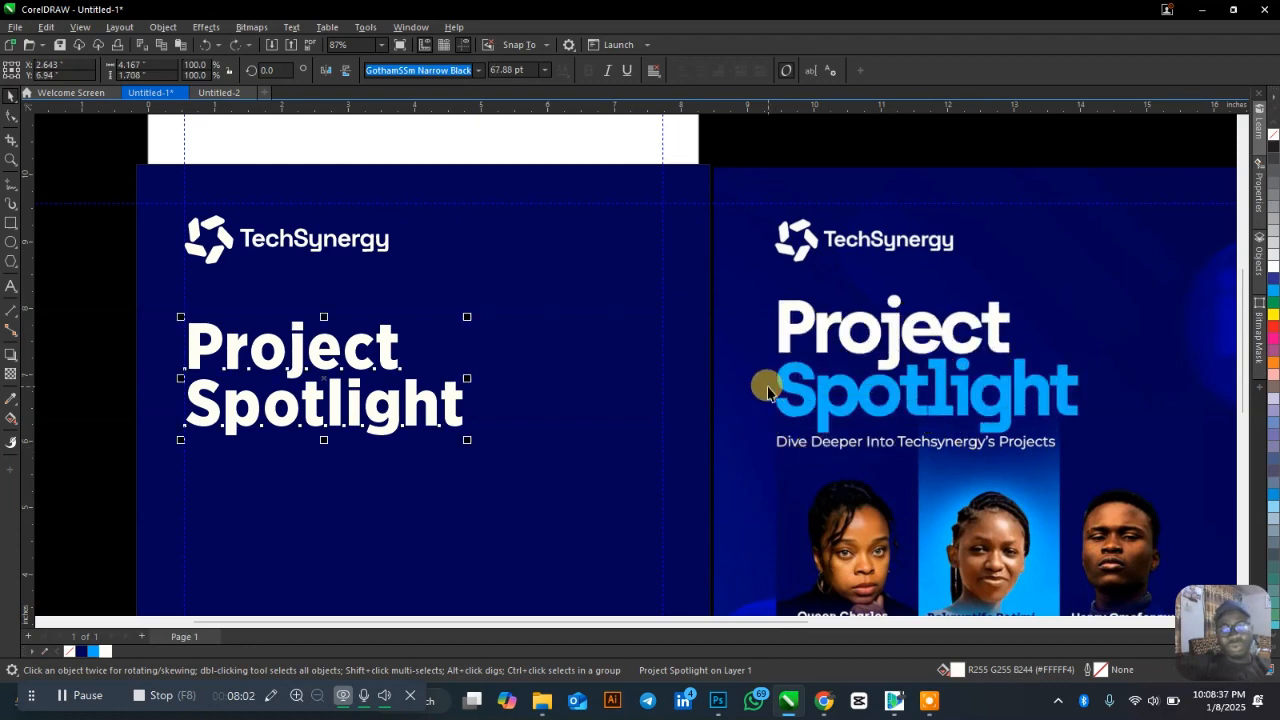
# Move the Project Spotlight heading up just under the TechSynergy logo and deselect it.
pyautogui.scroll(-1, 243, 258)
pyautogui.click(262, 235)
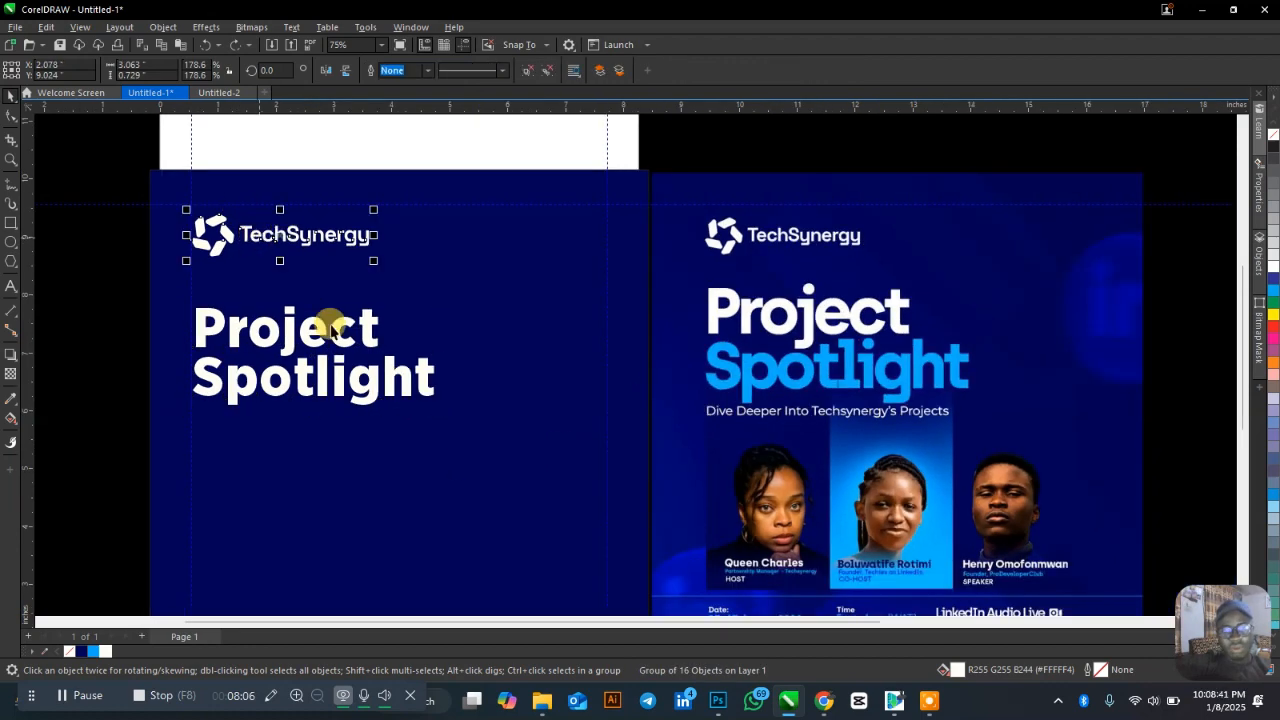
pyautogui.moveTo(334, 346)
pyautogui.mouseDown()
pyautogui.moveTo(338, 322)
pyautogui.moveTo(339, 339)
pyautogui.mouseUp()
pyautogui.click(89, 263)
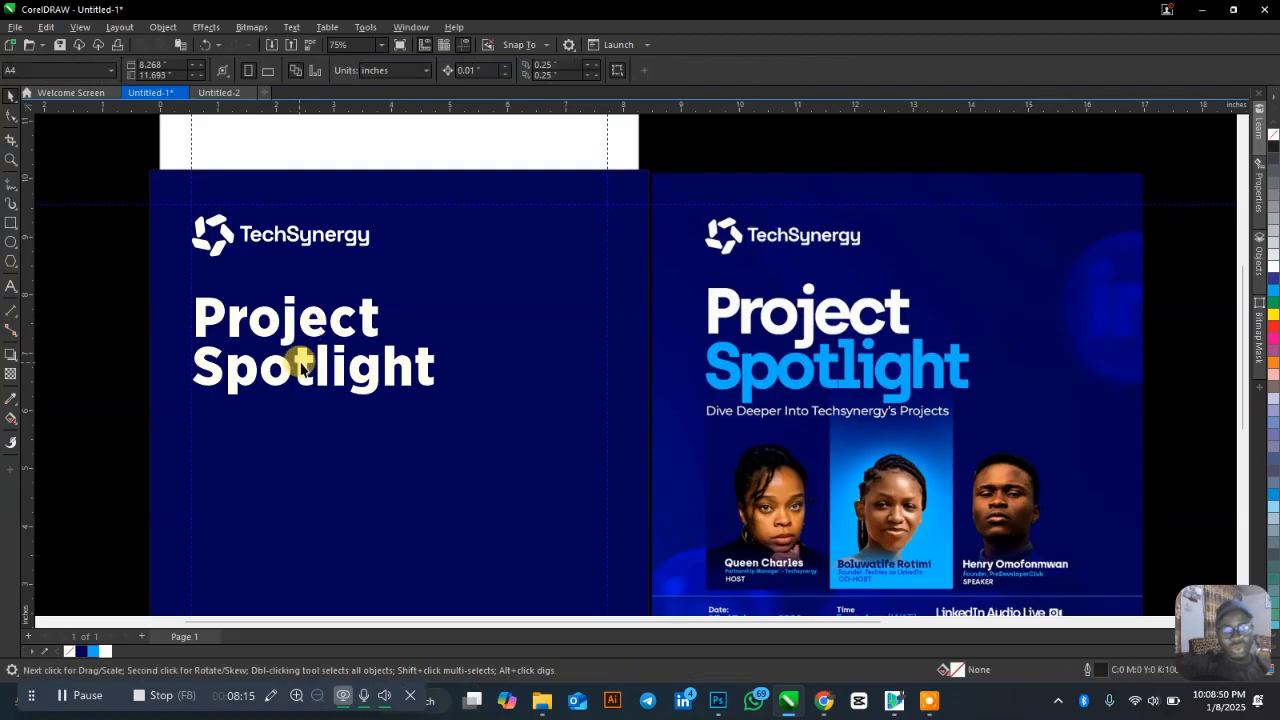
pyautogui.click(300, 363)
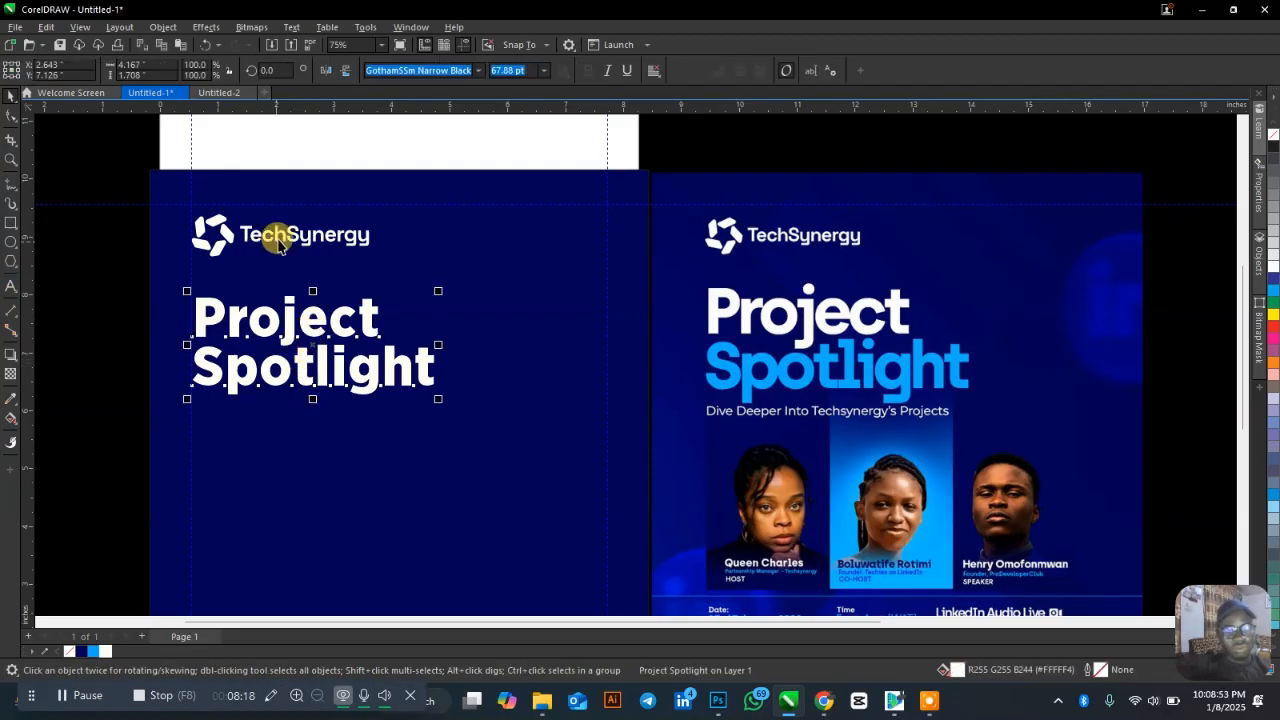
pyautogui.click(11, 286)
pyautogui.click(219, 434)
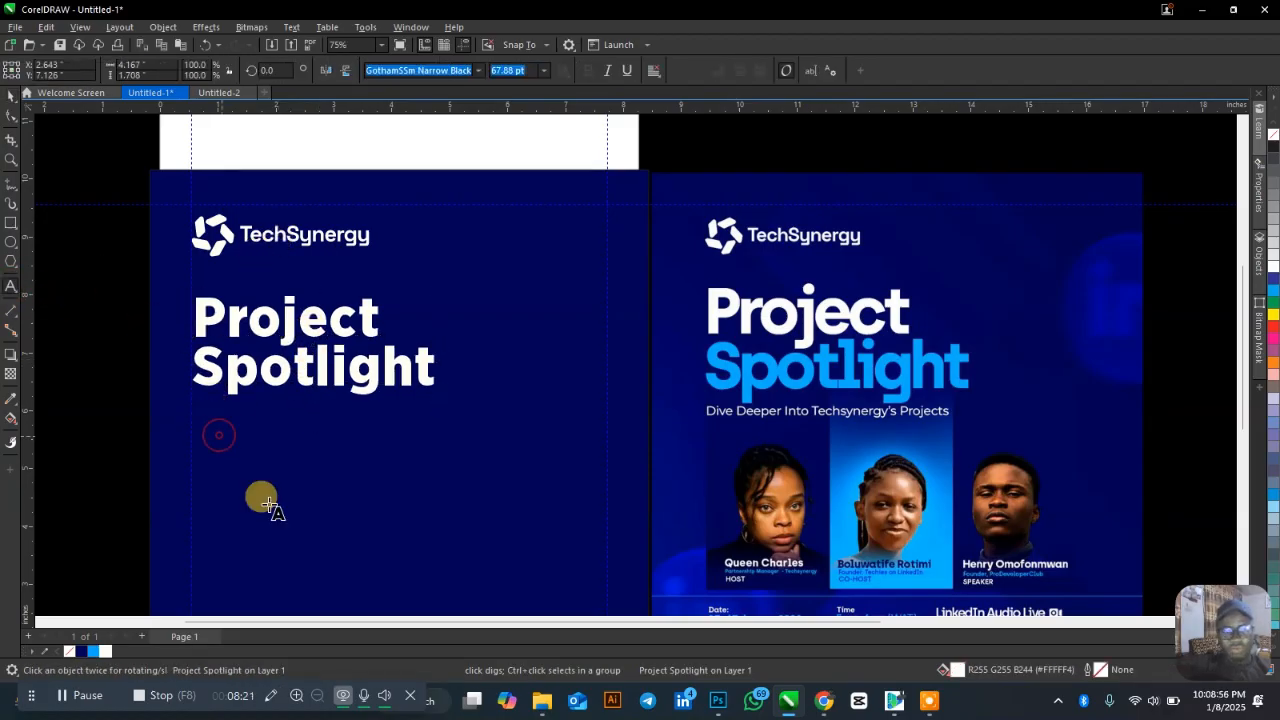
# Type the subtitle 'Dive Deeper Into Techsynergy's Projects' and place it under the Spotlight line.
pyautogui.click(270, 503)
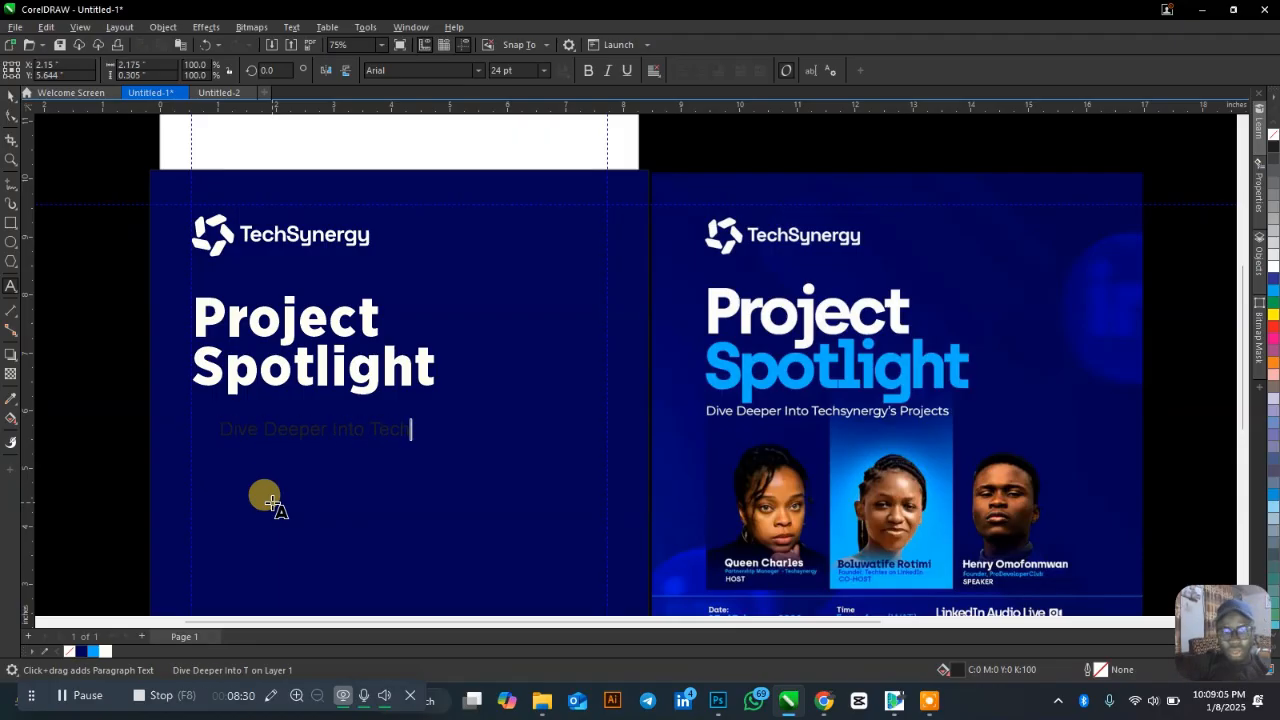
pyautogui.write("ynergy's")
pyautogui.press('Escape')
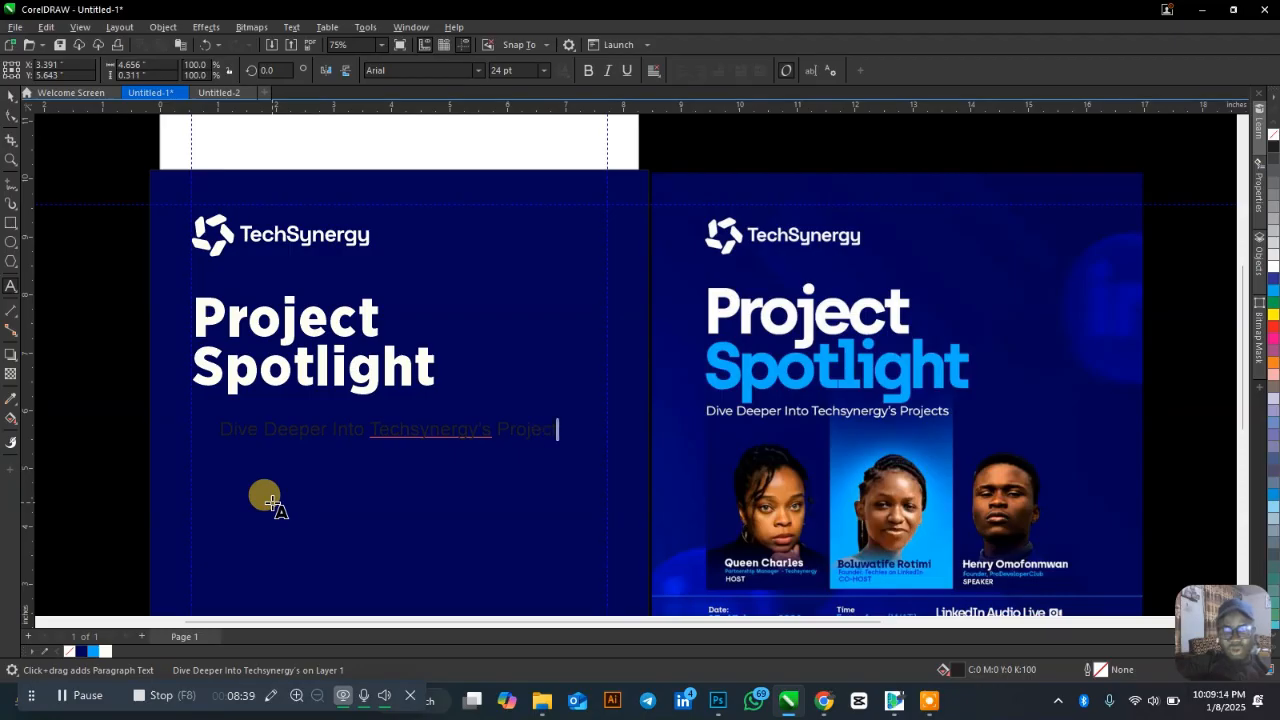
pyautogui.hotkey('ctrl', 'space')
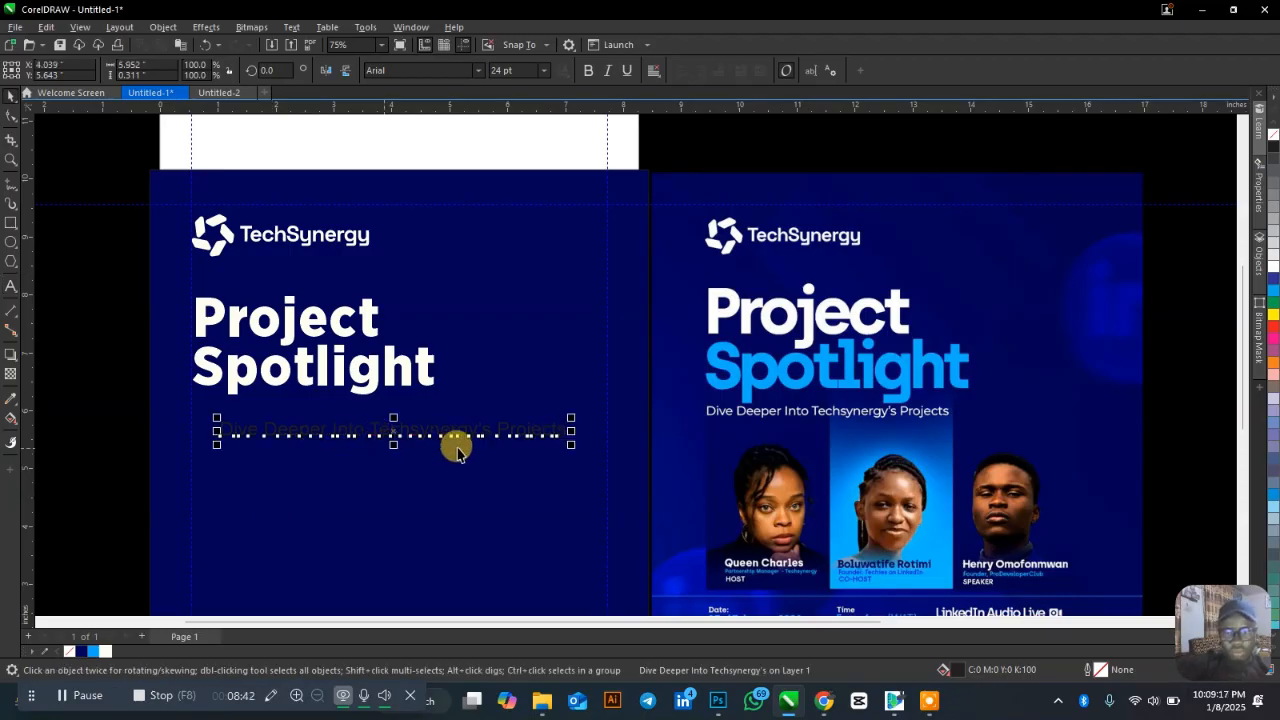
pyautogui.moveTo(576, 415); pyautogui.dragTo(463, 286)
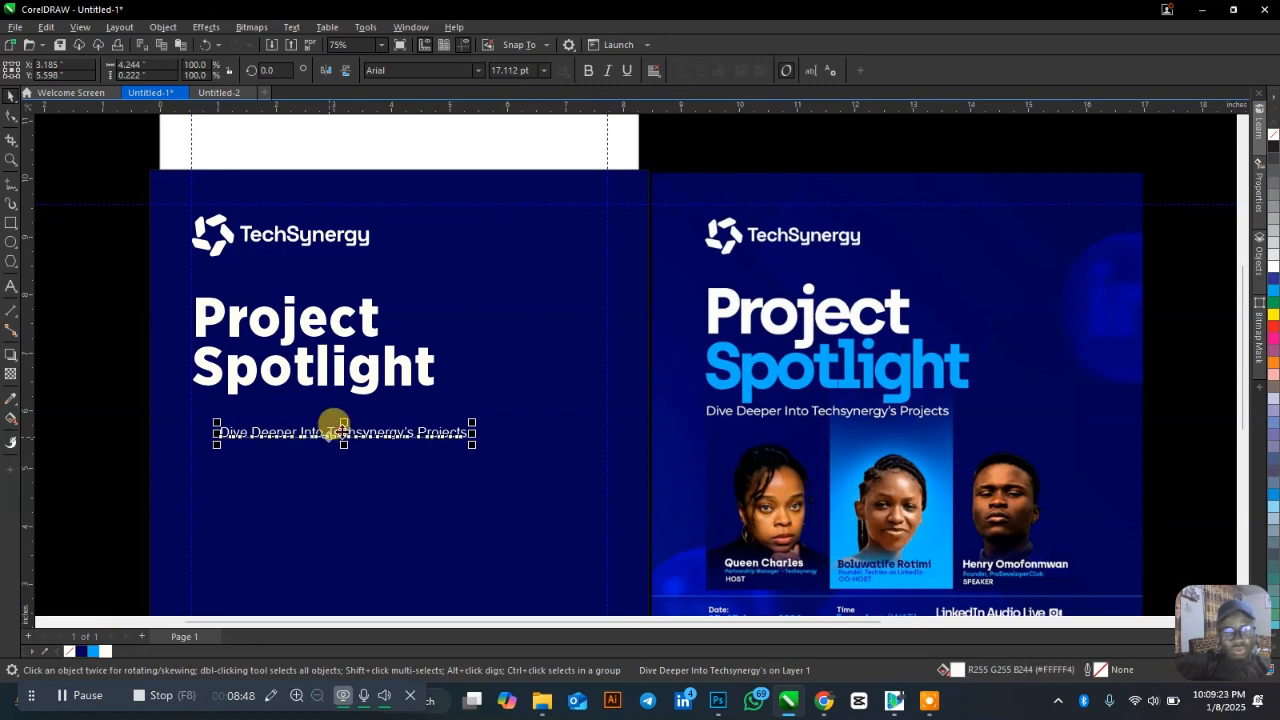
pyautogui.moveTo(334, 429); pyautogui.dragTo(329, 404)
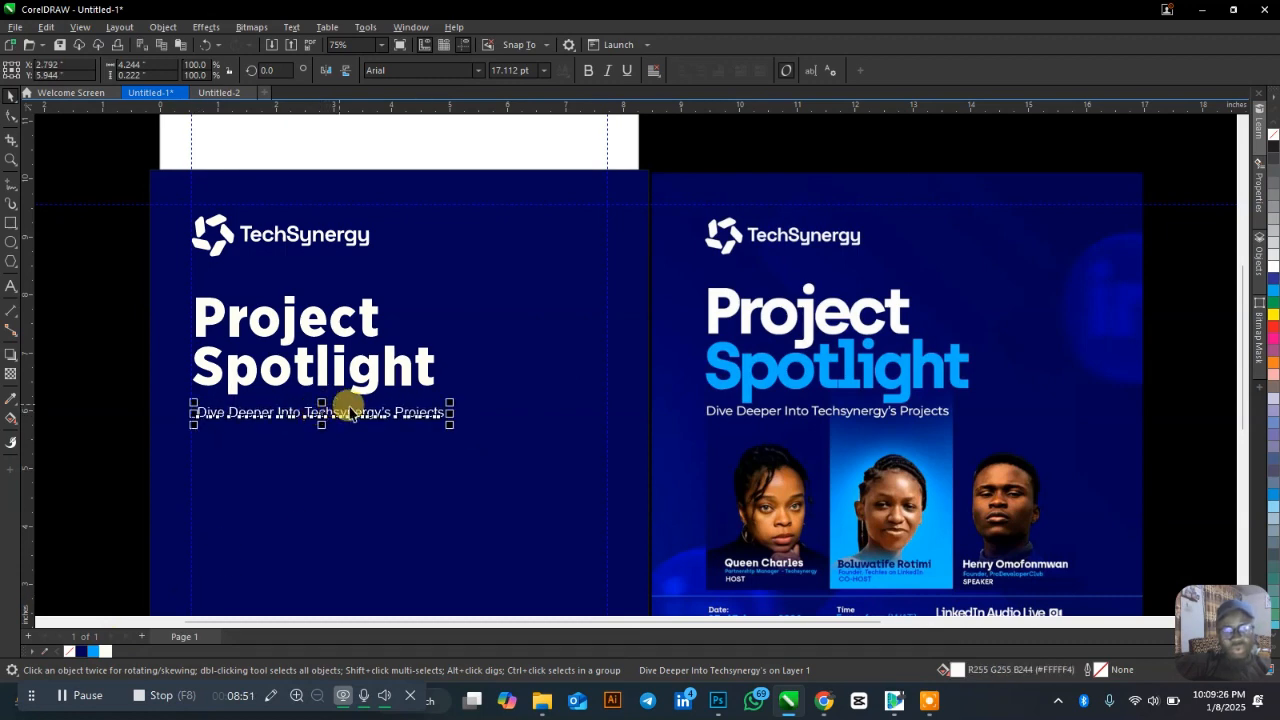
# Set the subtitle to GothamSSm Regular and scale it down to about 14 pt.
pyautogui.click(479, 70)
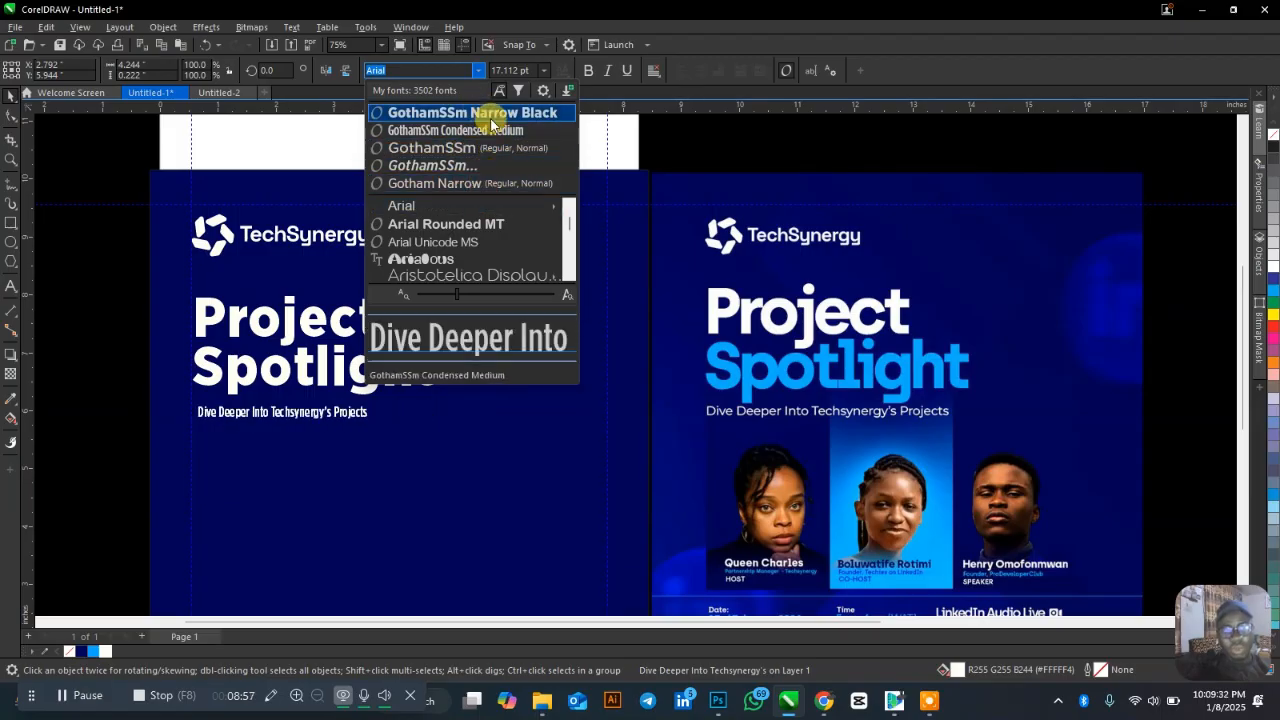
pyautogui.click(489, 113)
pyautogui.click(482, 70)
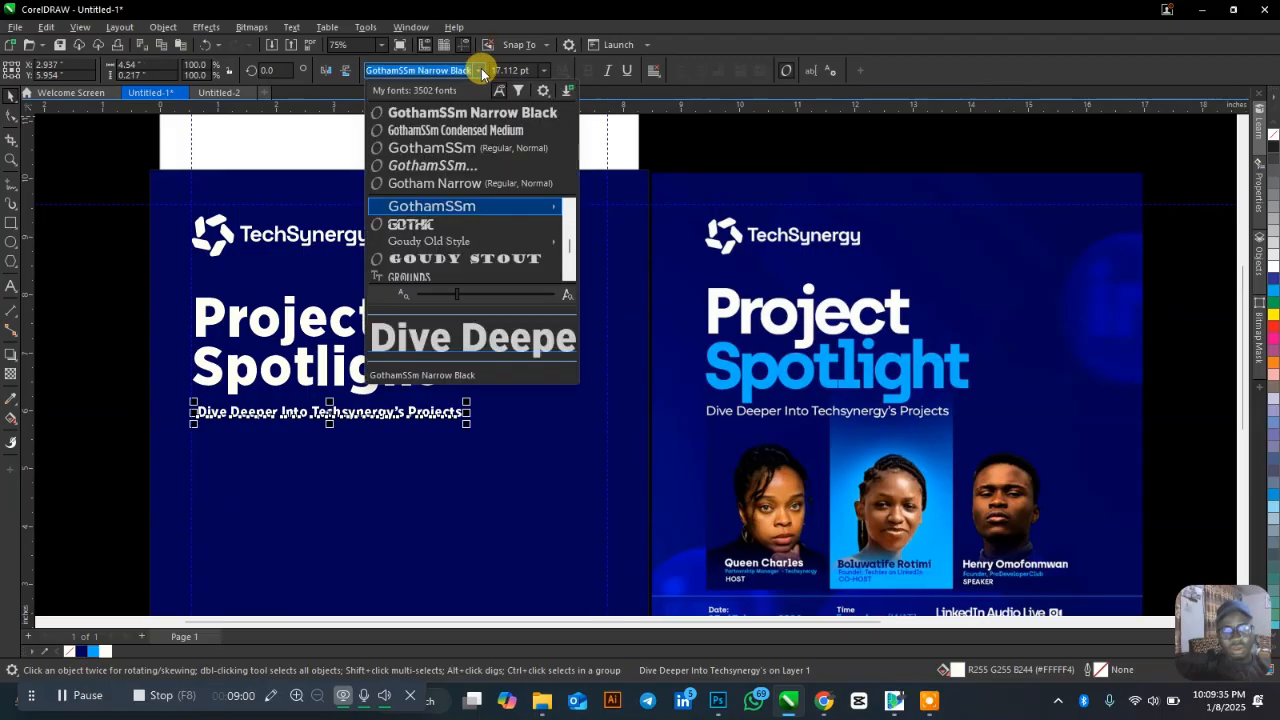
pyautogui.moveTo(558, 212)
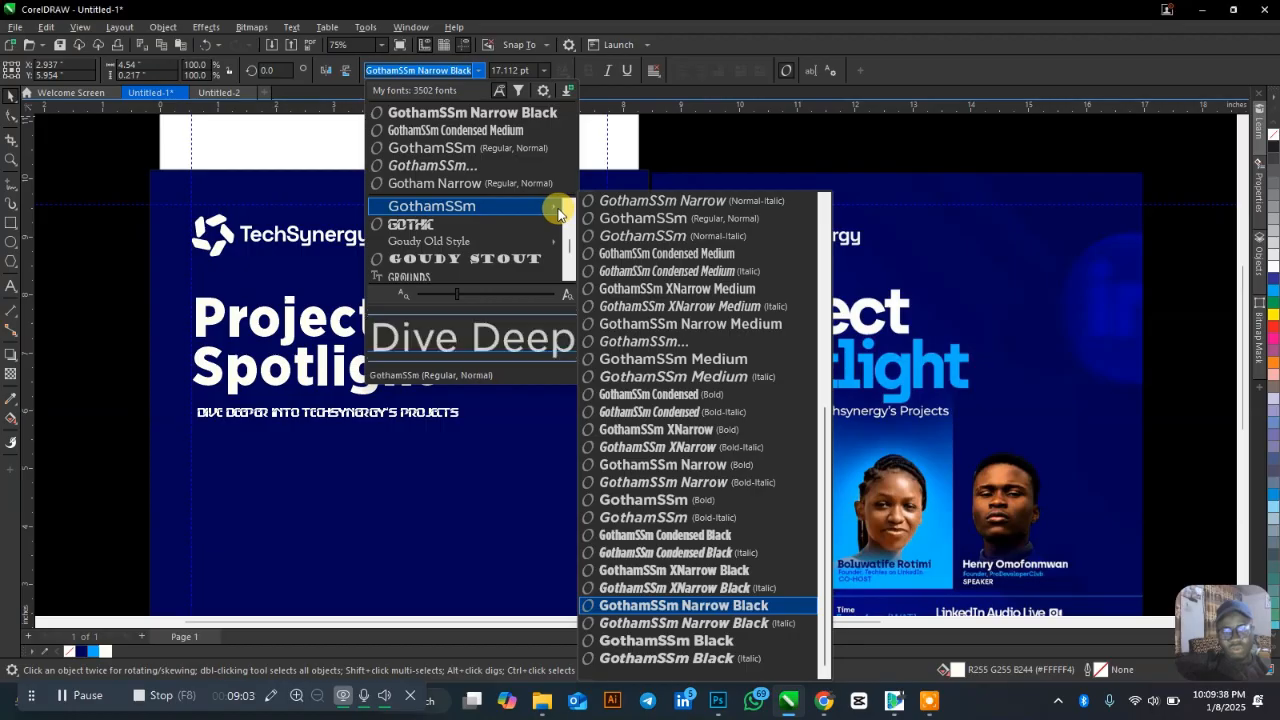
pyautogui.scroll(7, 733, 470)
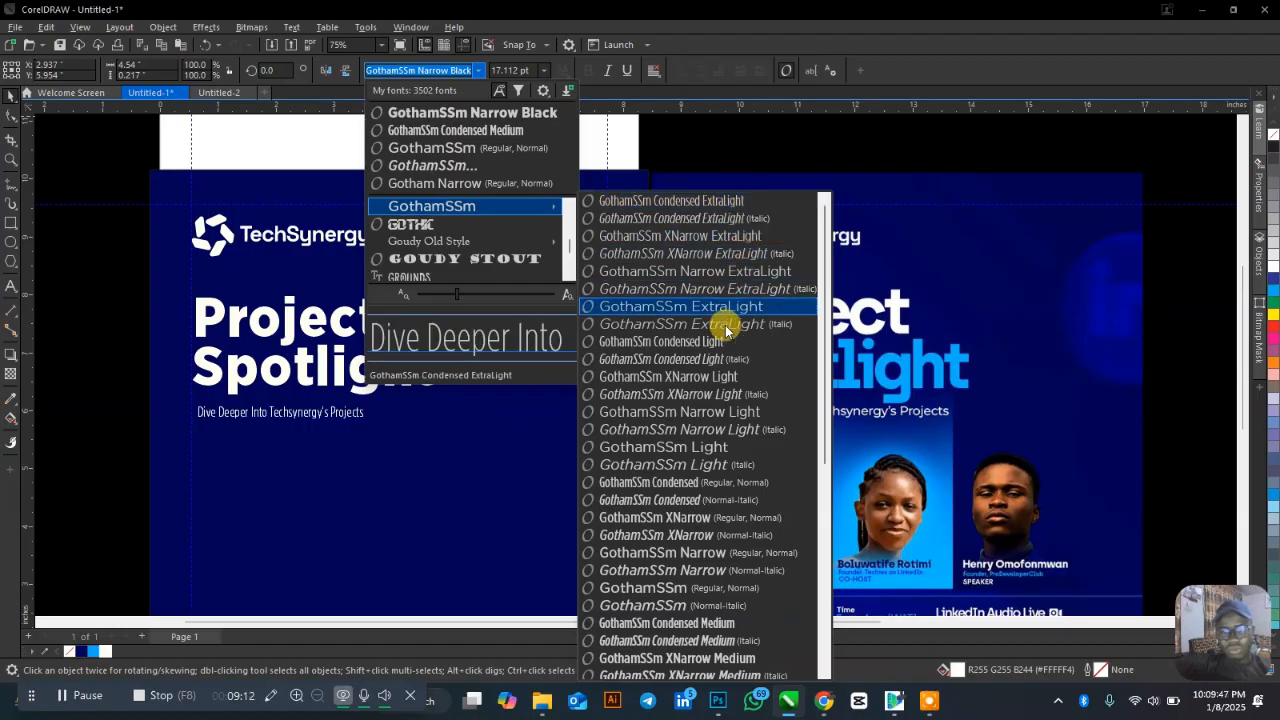
pyautogui.click(715, 588)
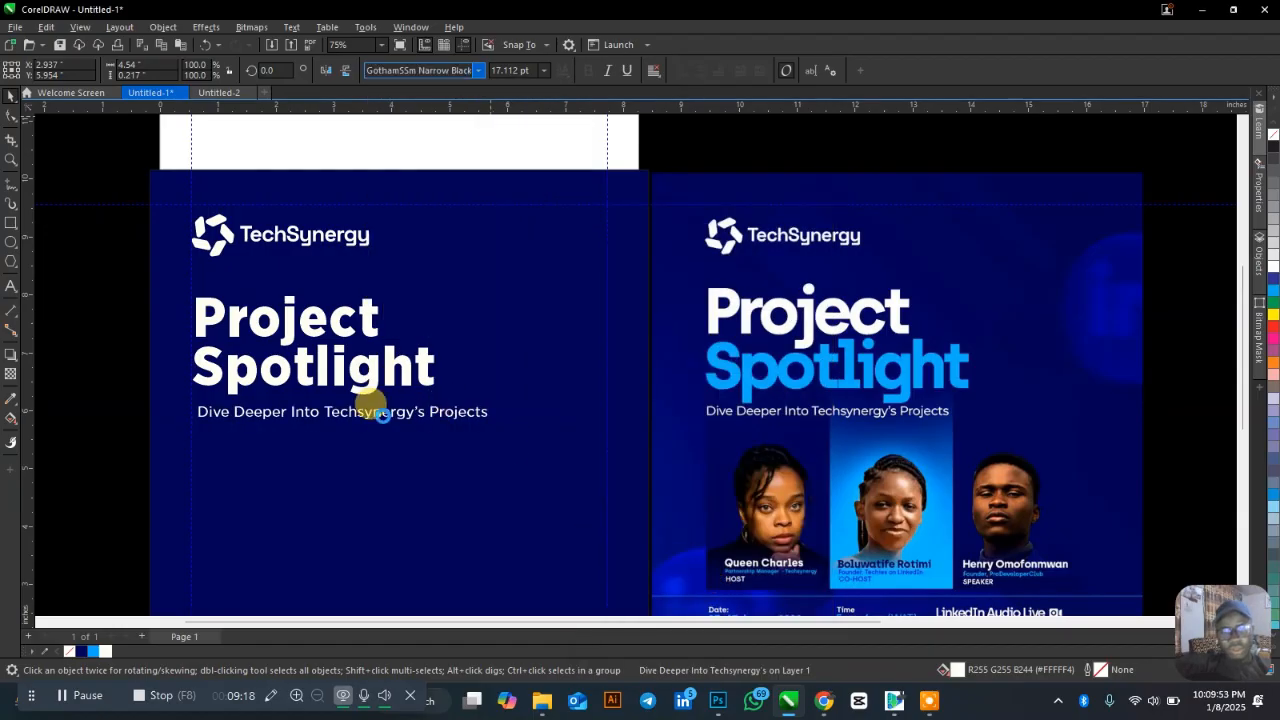
pyautogui.moveTo(494, 398); pyautogui.dragTo(440, 320)
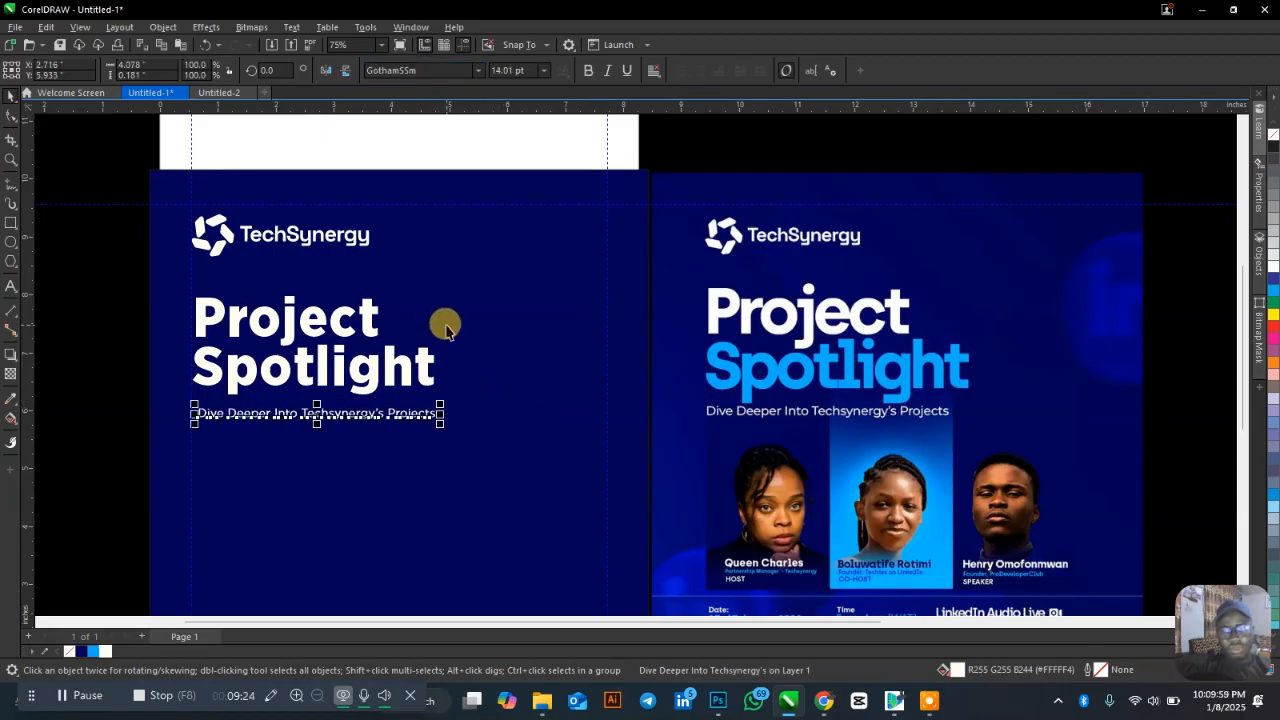
pyautogui.click(108, 362)
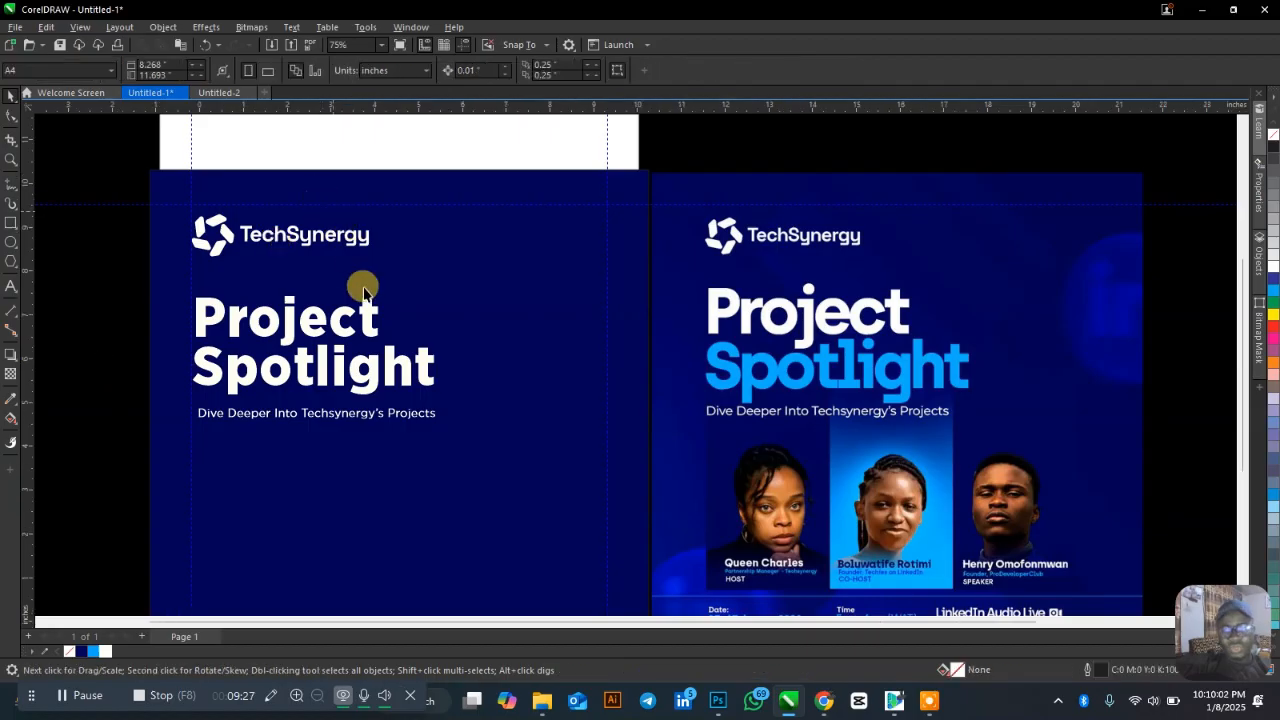
pyautogui.scroll(-1, 355, 365)
pyautogui.scroll(1, 352, 365)
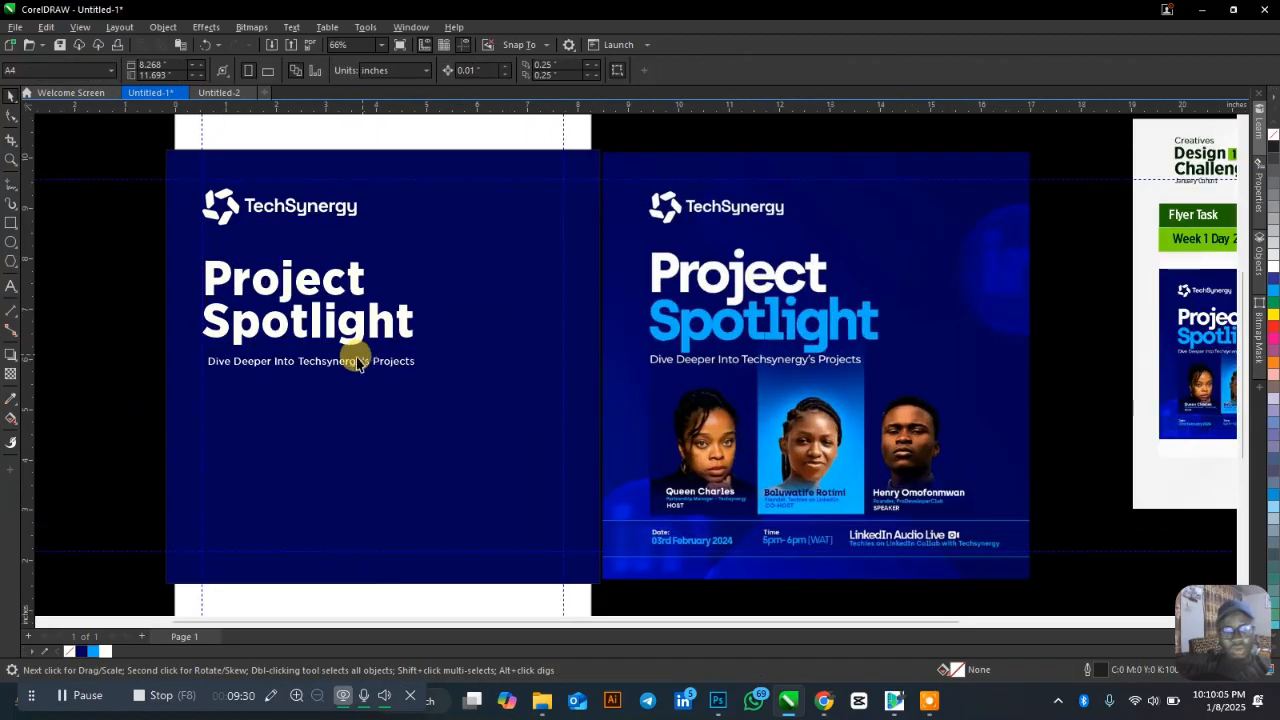
pyautogui.scroll(2, 268, 400)
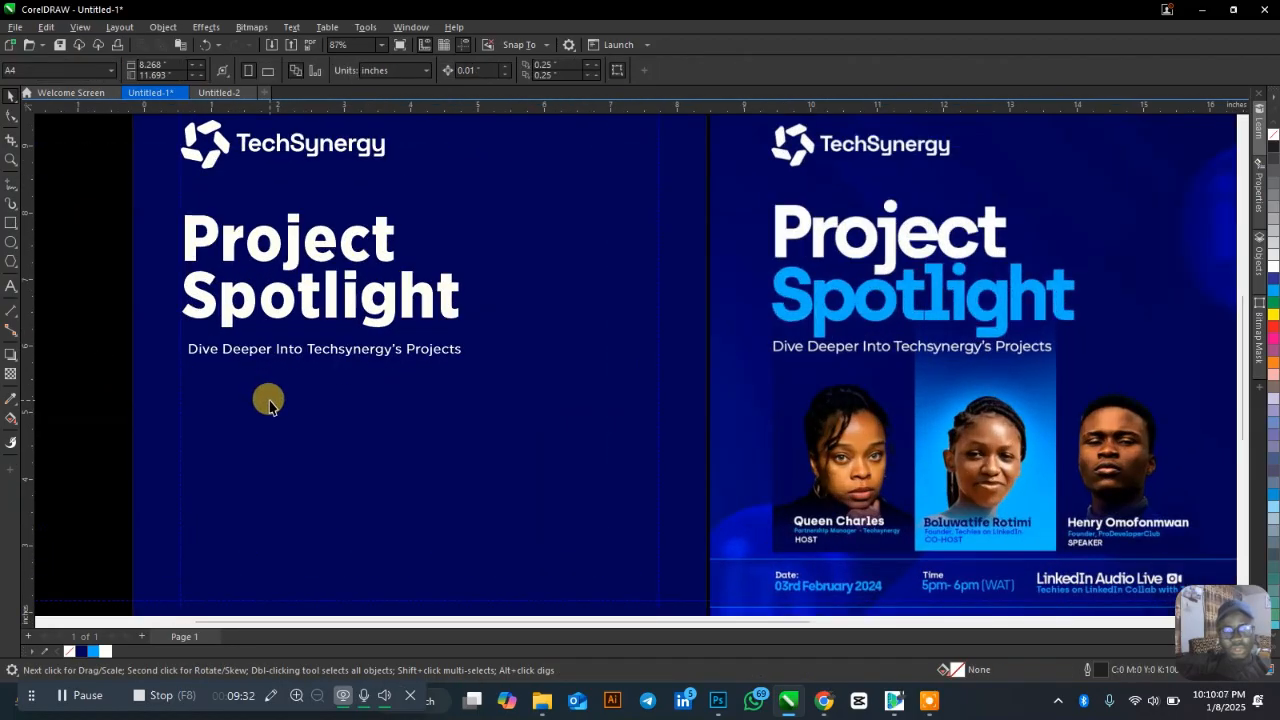
pyautogui.click(11, 222)
# Draw a tall rectangle beneath the subtitle at the left margin and apply the dark navy swatch.
pyautogui.moveTo(188, 371); pyautogui.dragTo(314, 545)
pyautogui.press('space')
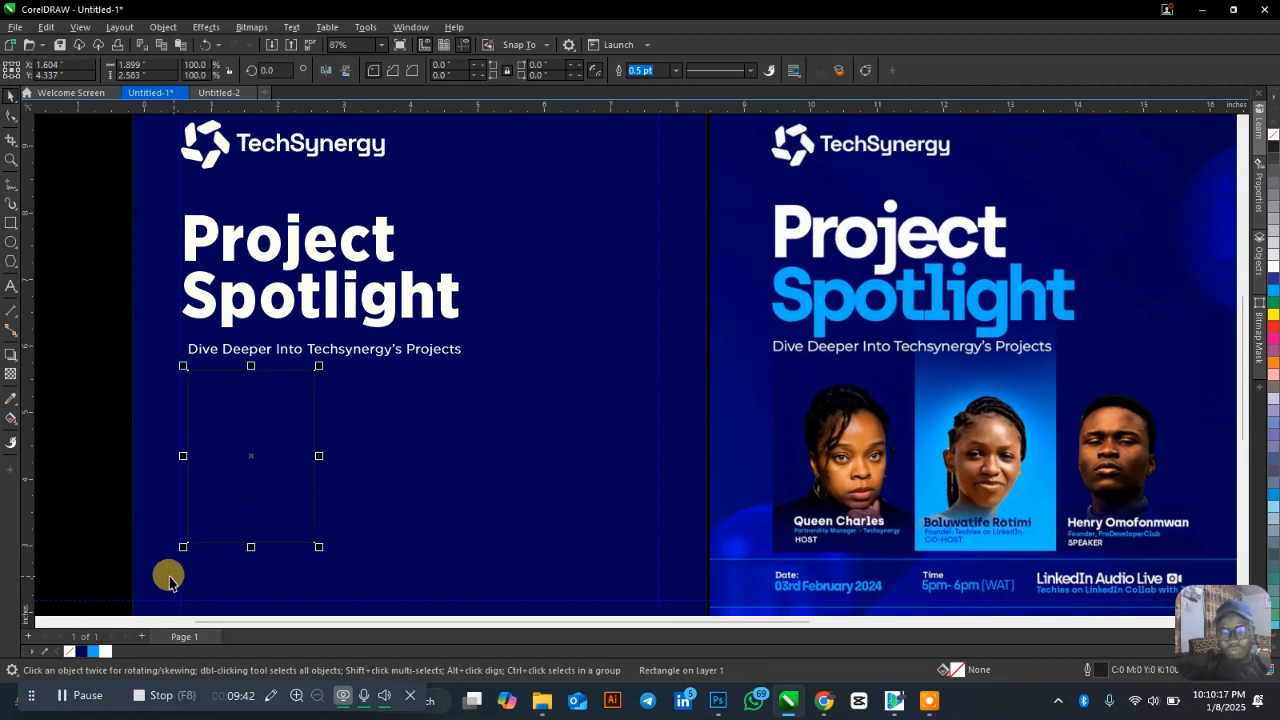
pyautogui.click(82, 651)
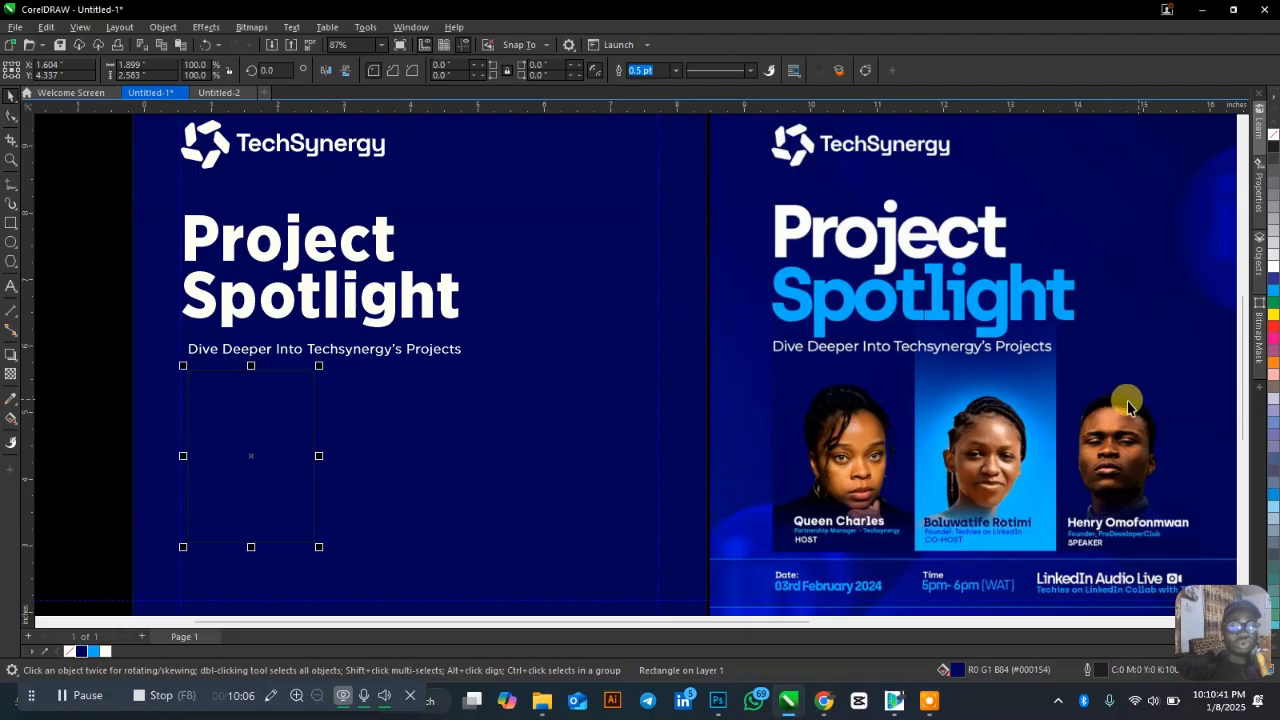
pyautogui.scroll(-3, 294, 297)
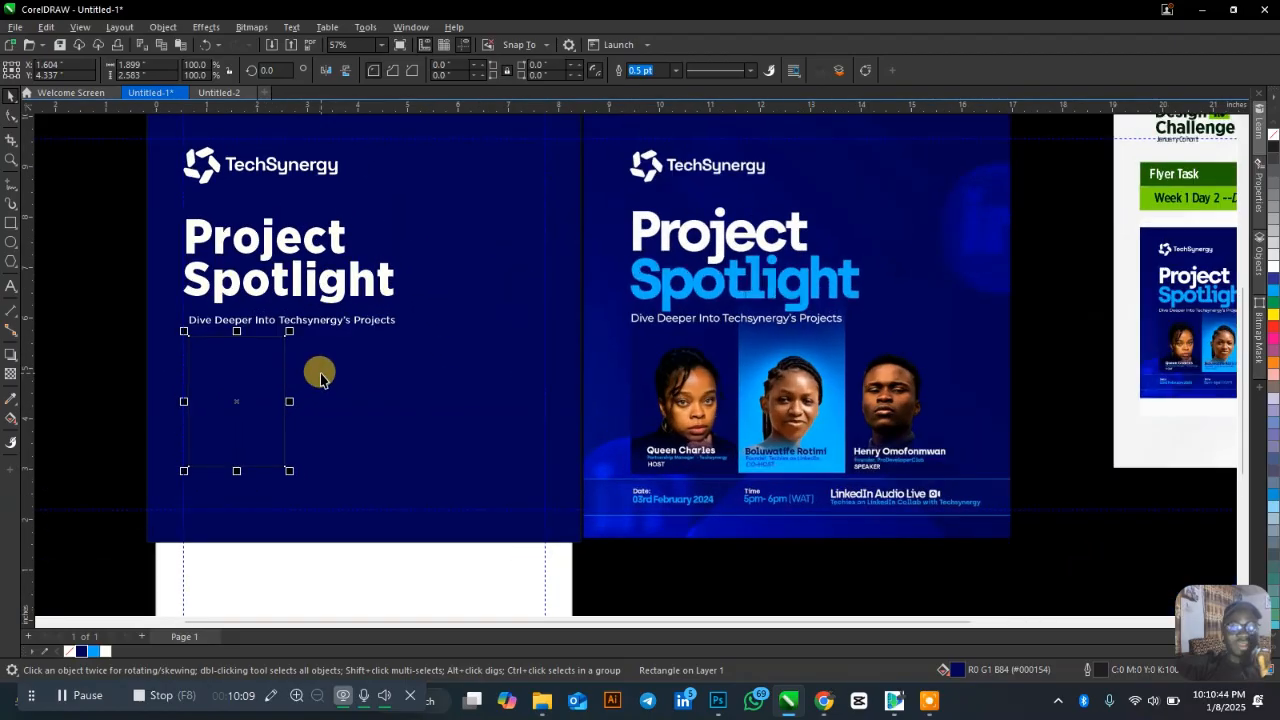
pyautogui.scroll(1, 320, 377)
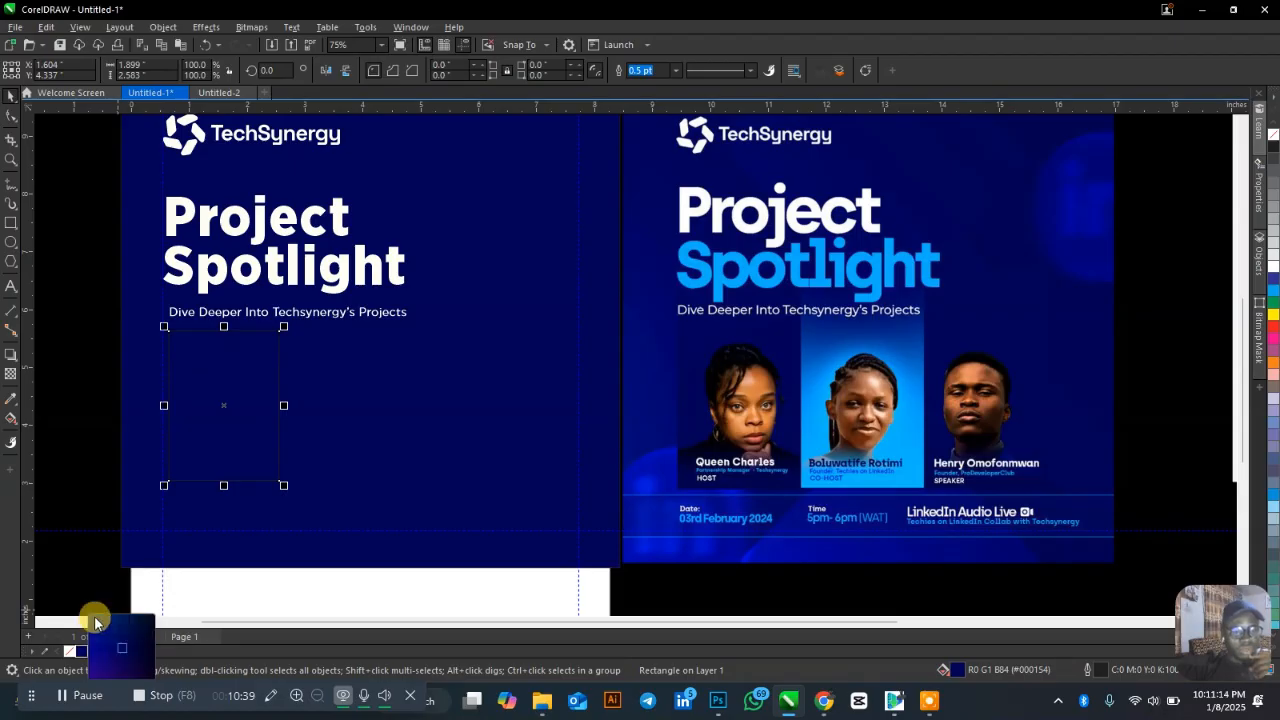
# Fill the rectangle with blue #002888, remove its outline, and try lighter blue shades.
pyautogui.click(95, 620)
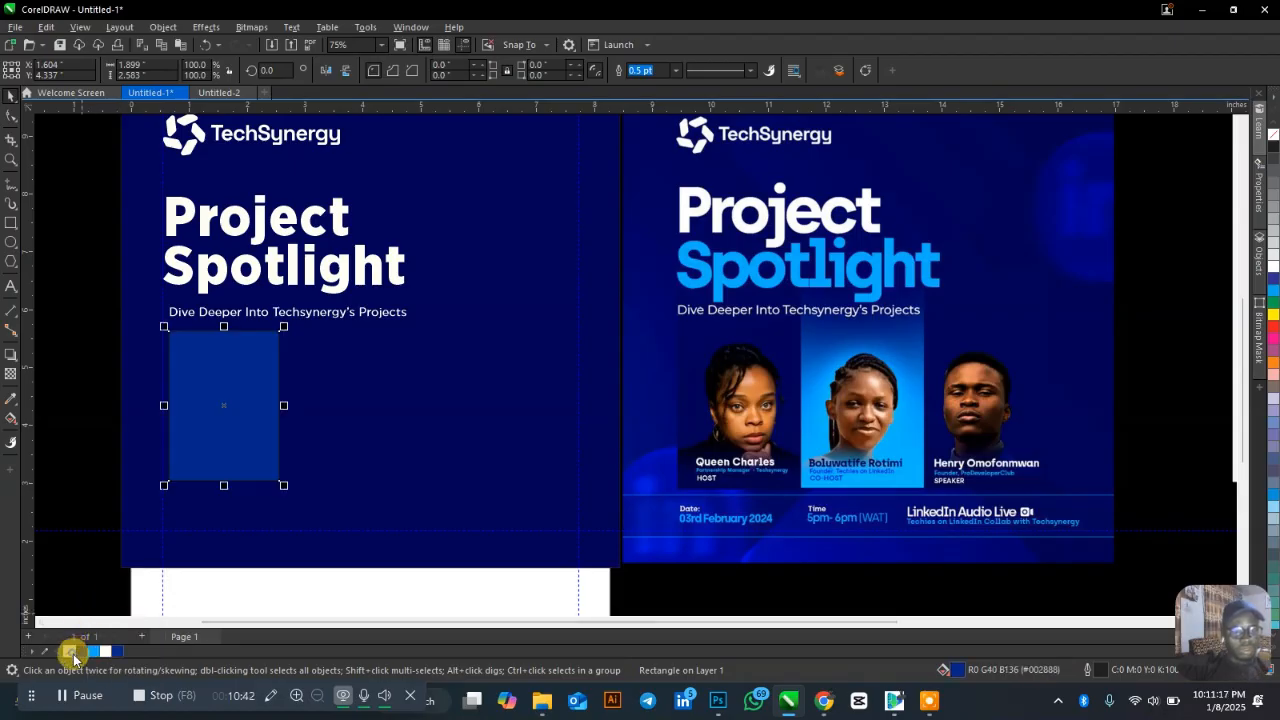
pyautogui.rightClick(69, 651)
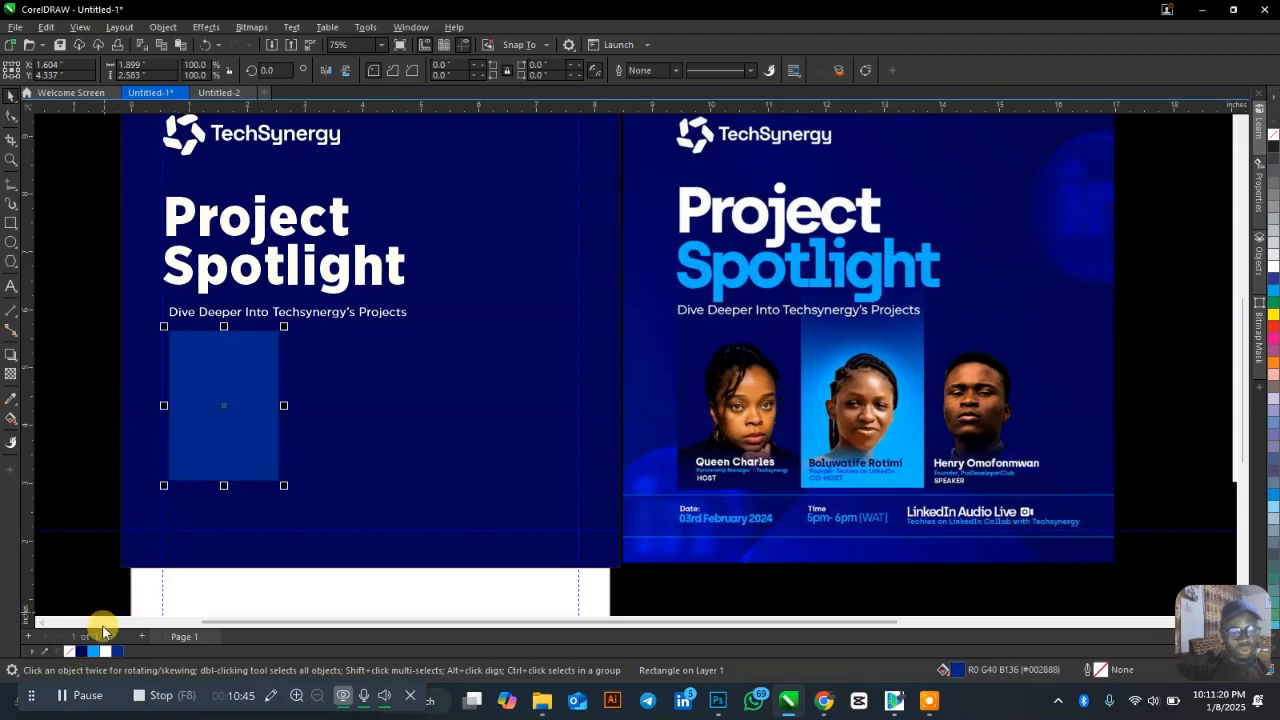
pyautogui.click(121, 651)
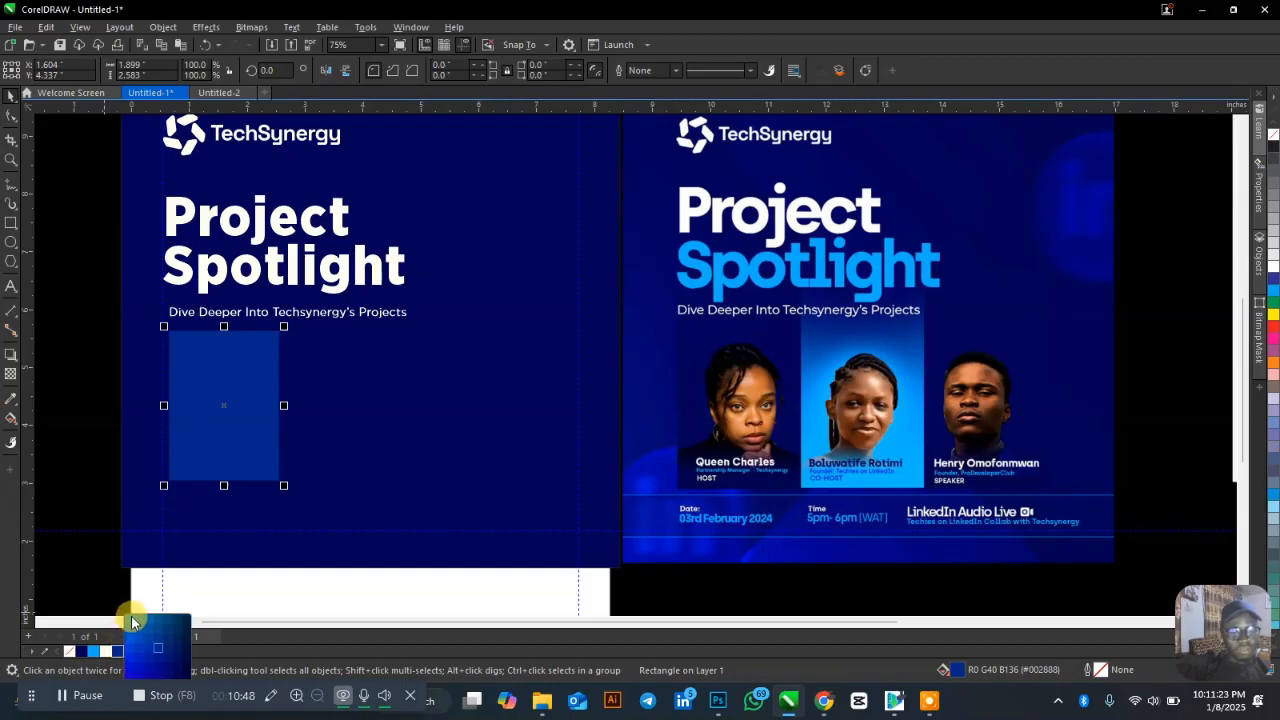
pyautogui.click(132, 621)
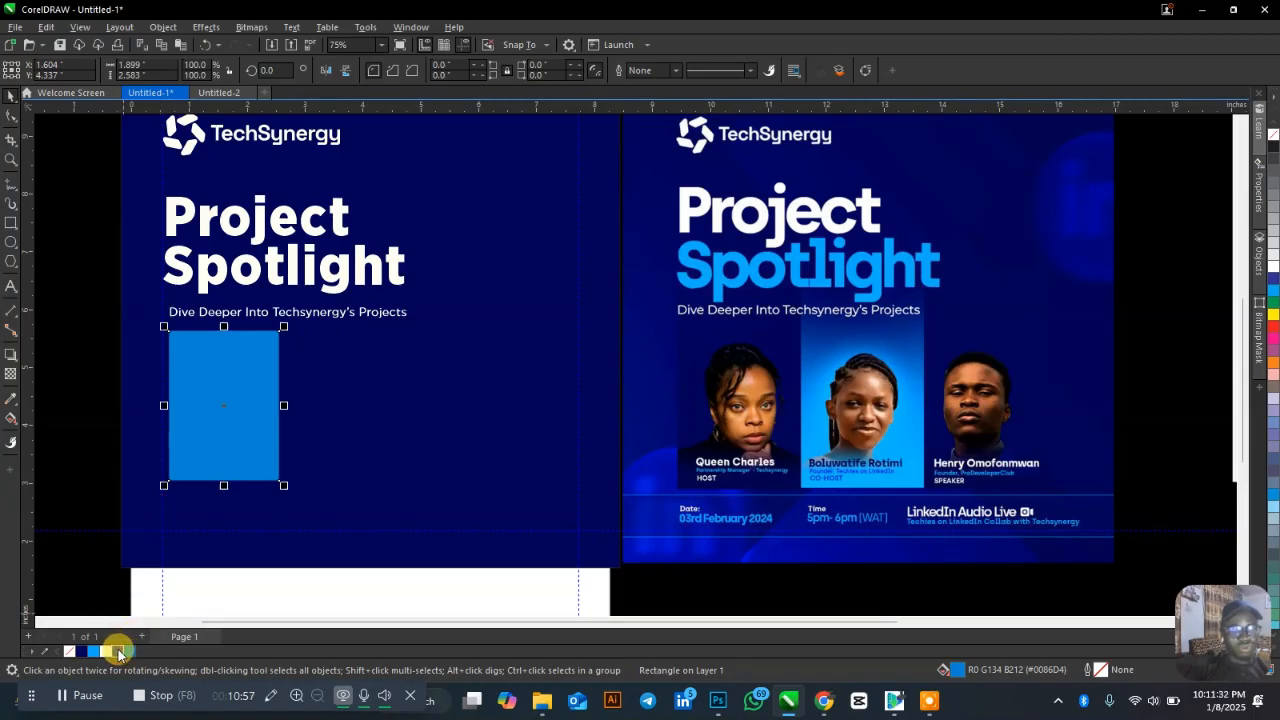
pyautogui.click(118, 652)
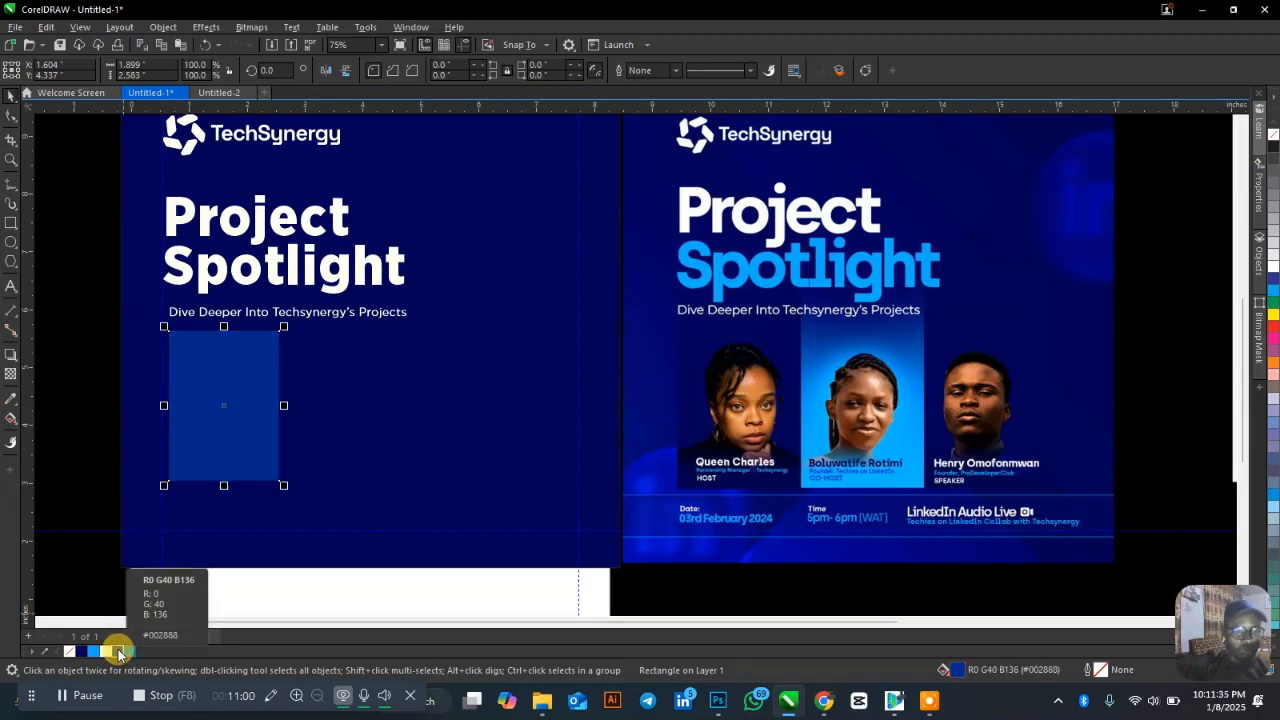
pyautogui.moveTo(118, 652); pyautogui.dragTo(141, 640)
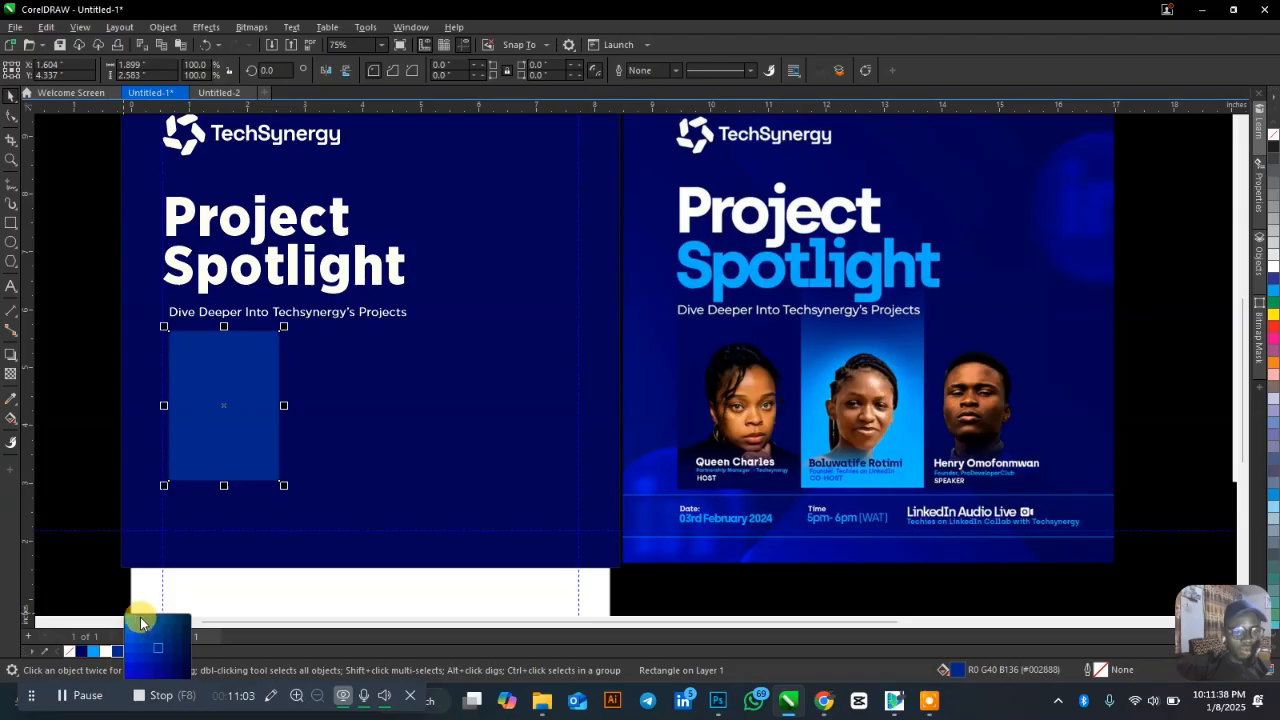
pyautogui.click(147, 626)
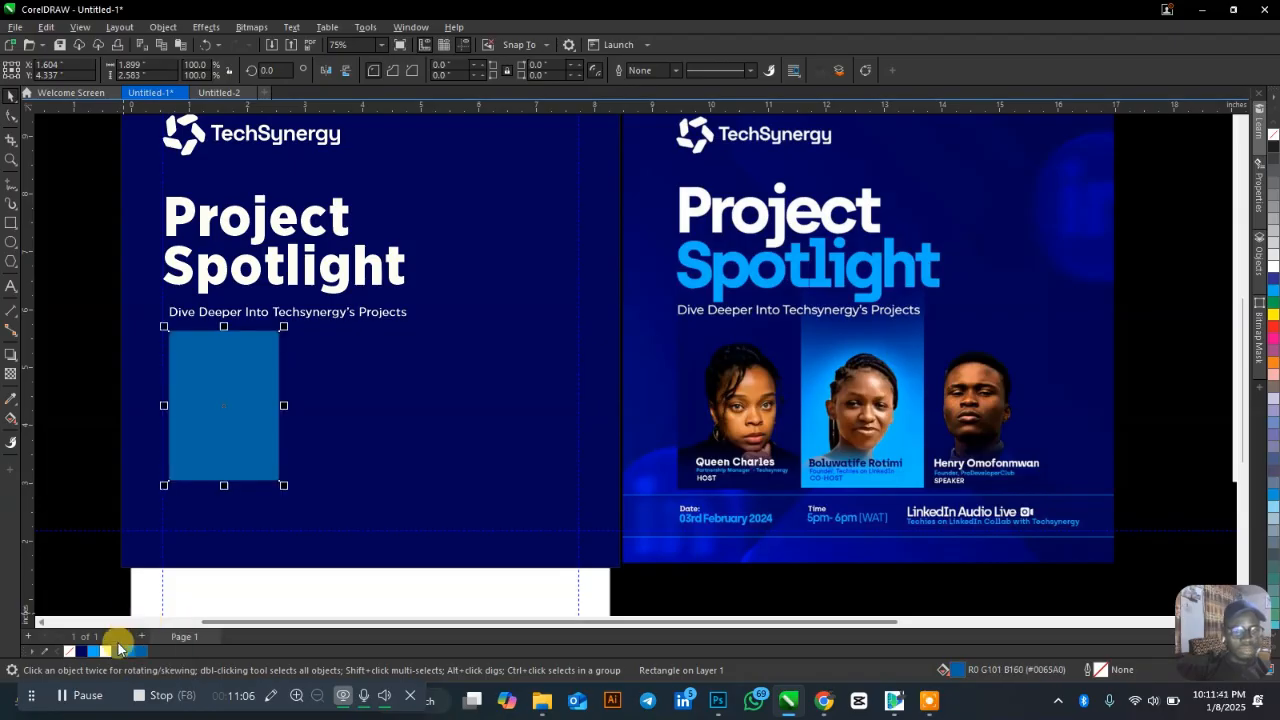
pyautogui.moveTo(120, 652); pyautogui.dragTo(133, 646)
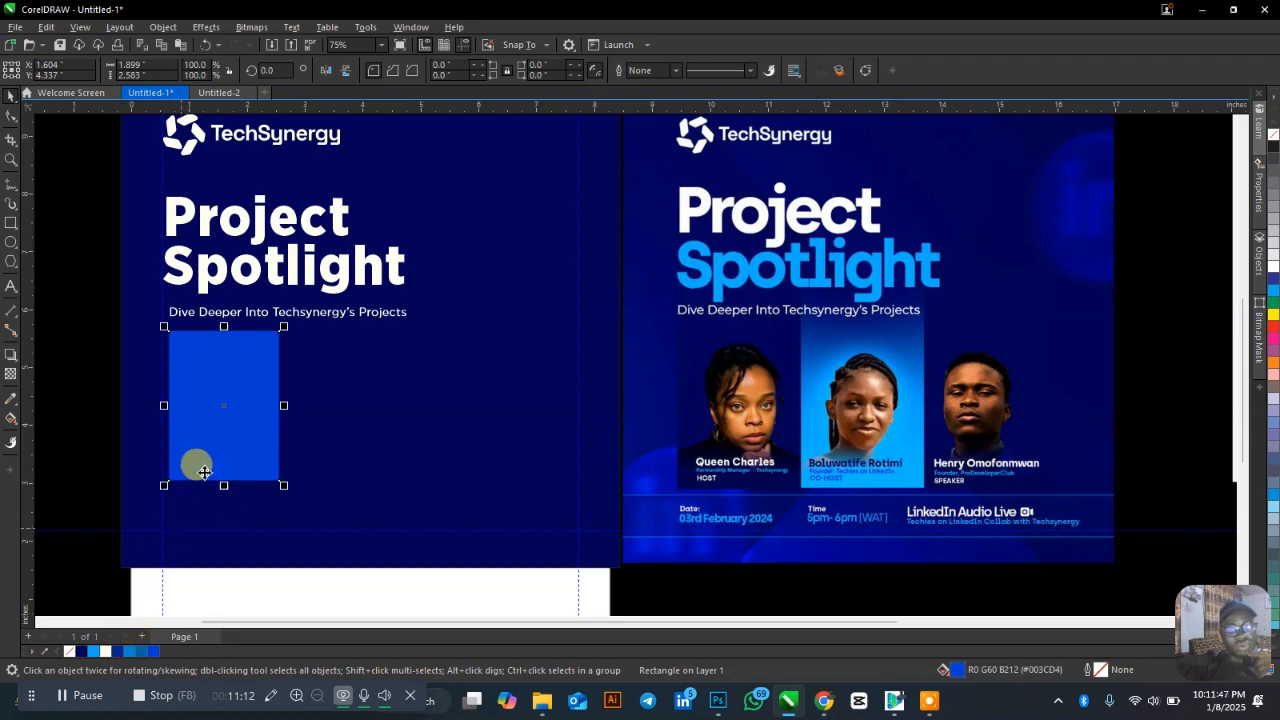
# Copy the rectangle into a row of three, make the middle one light blue, and stretch all taller.
pyautogui.moveTo(225, 405); pyautogui.dragTo(334, 403)
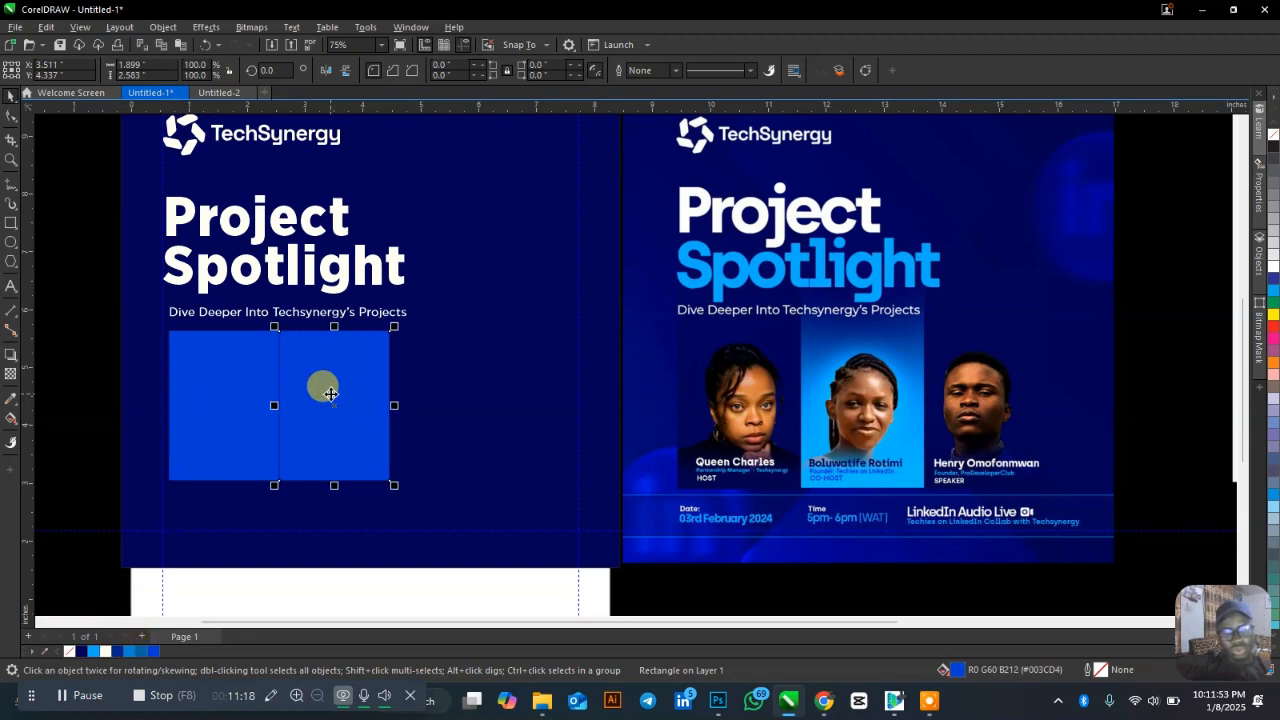
pyautogui.hotkey('ctrl', 'r')
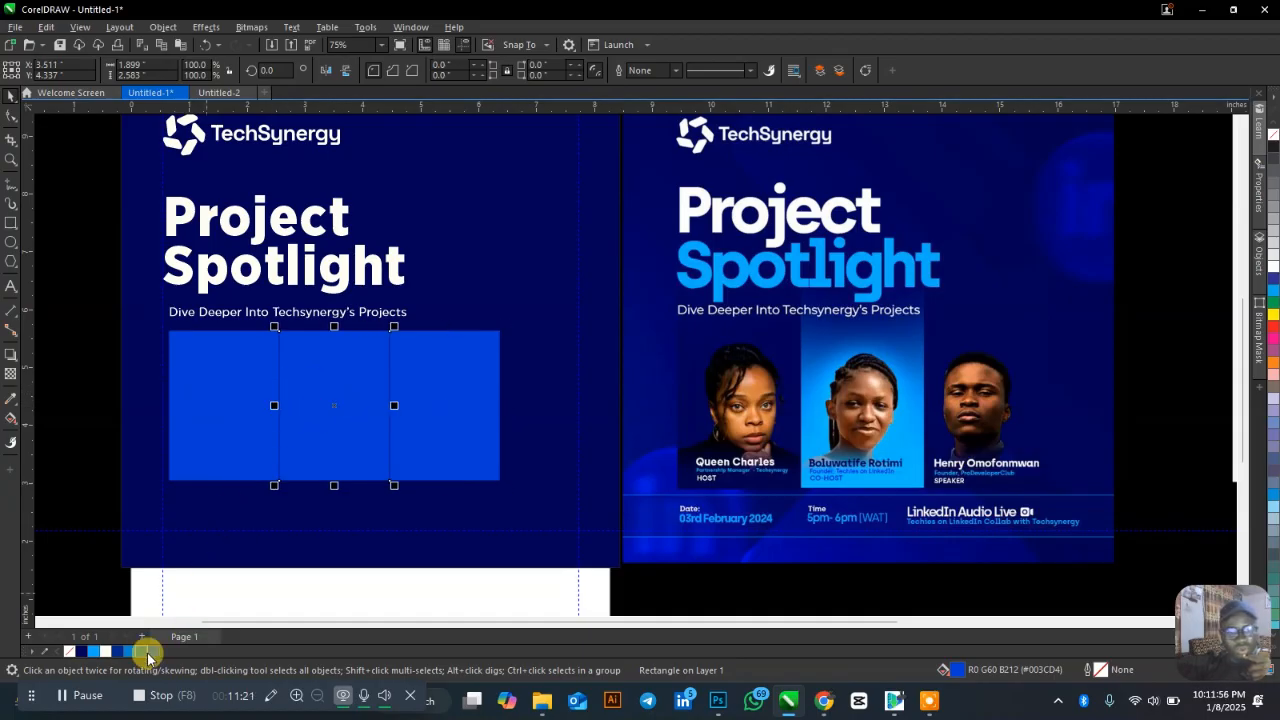
pyautogui.click(95, 651)
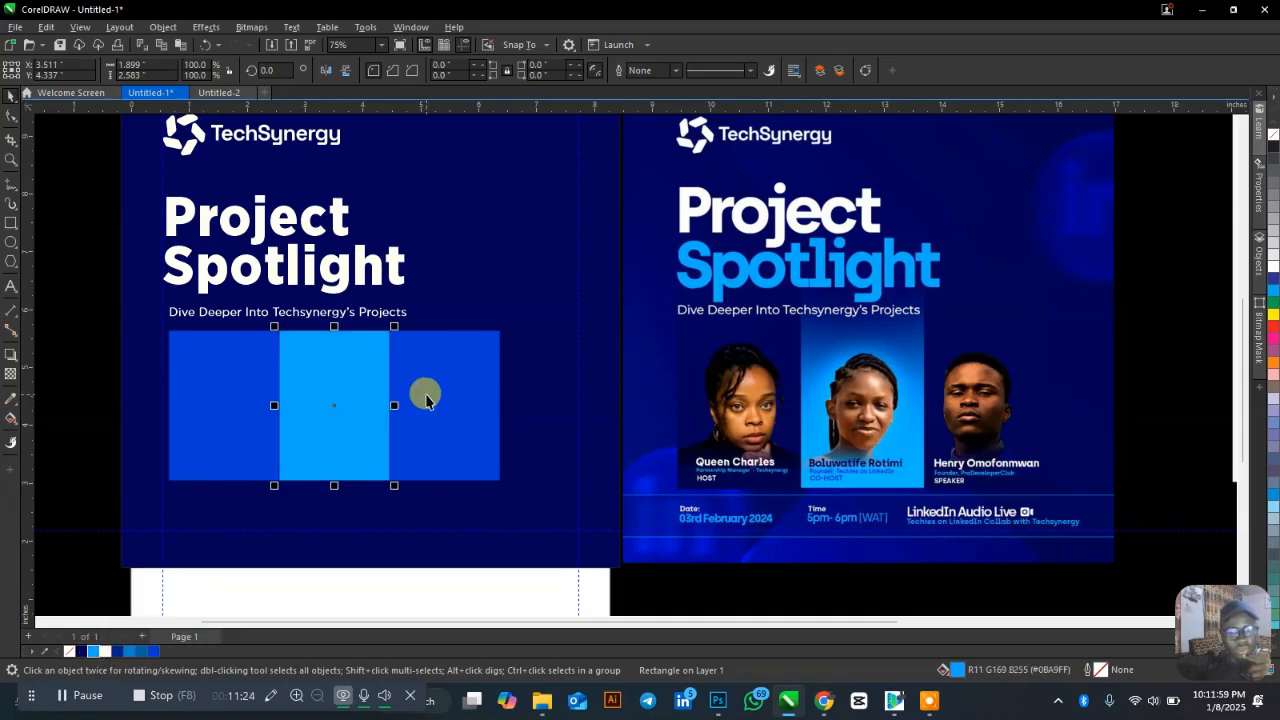
pyautogui.click(426, 394)
pyautogui.keyDown('shift'); pyautogui.click(346, 414); pyautogui.keyUp('shift')
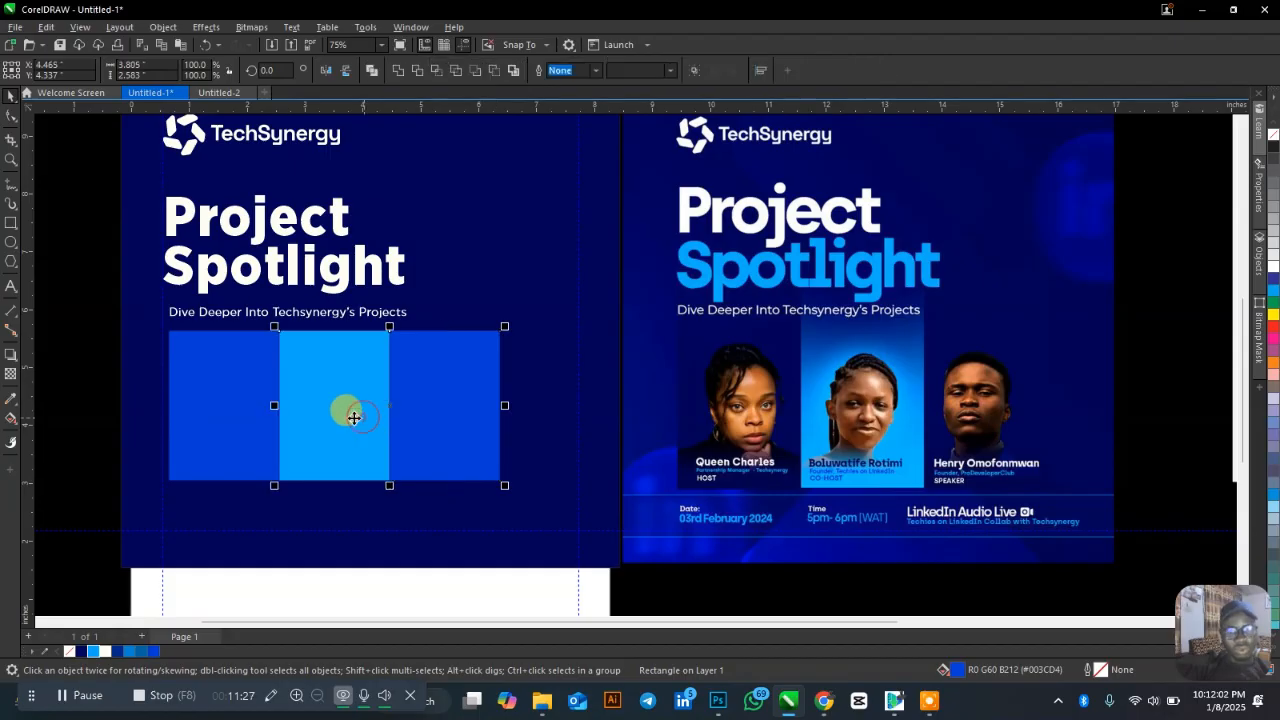
pyautogui.keyDown('shift'); pyautogui.click(234, 417); pyautogui.keyUp('shift')
pyautogui.scroll(-1, 369, 405)
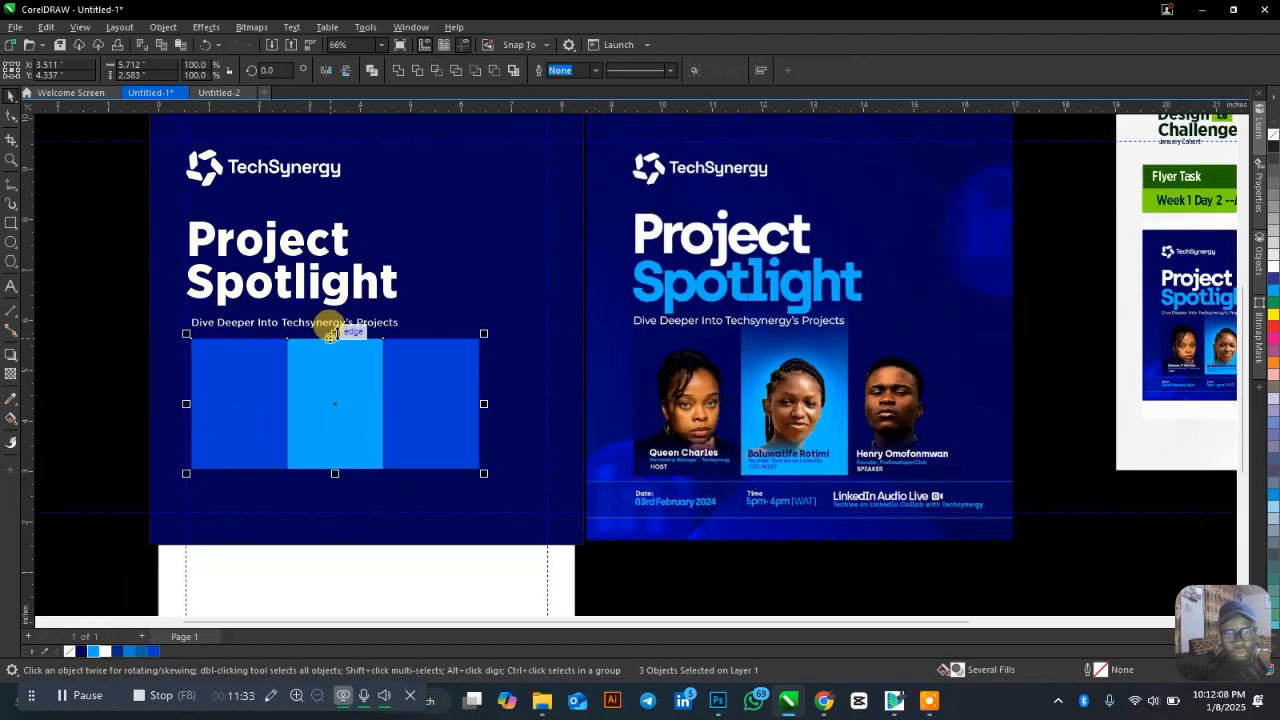
pyautogui.moveTo(332, 336); pyautogui.dragTo(334, 284)
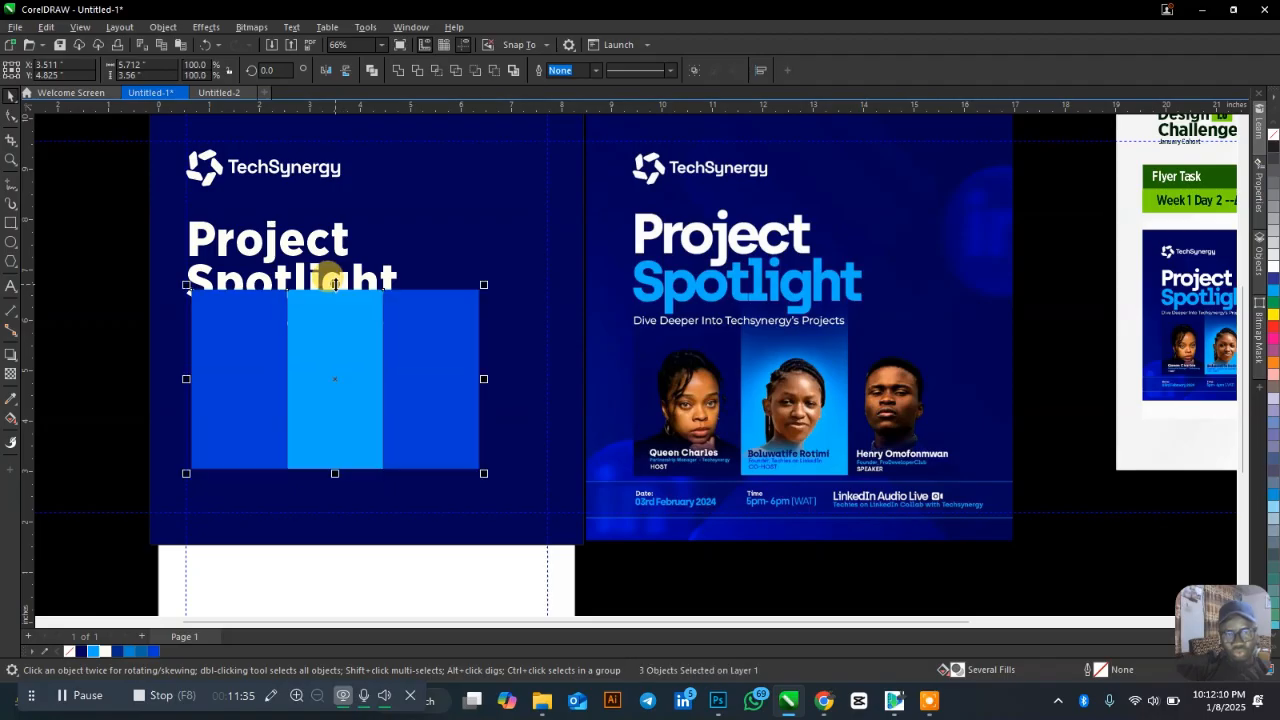
pyautogui.click(9, 379)
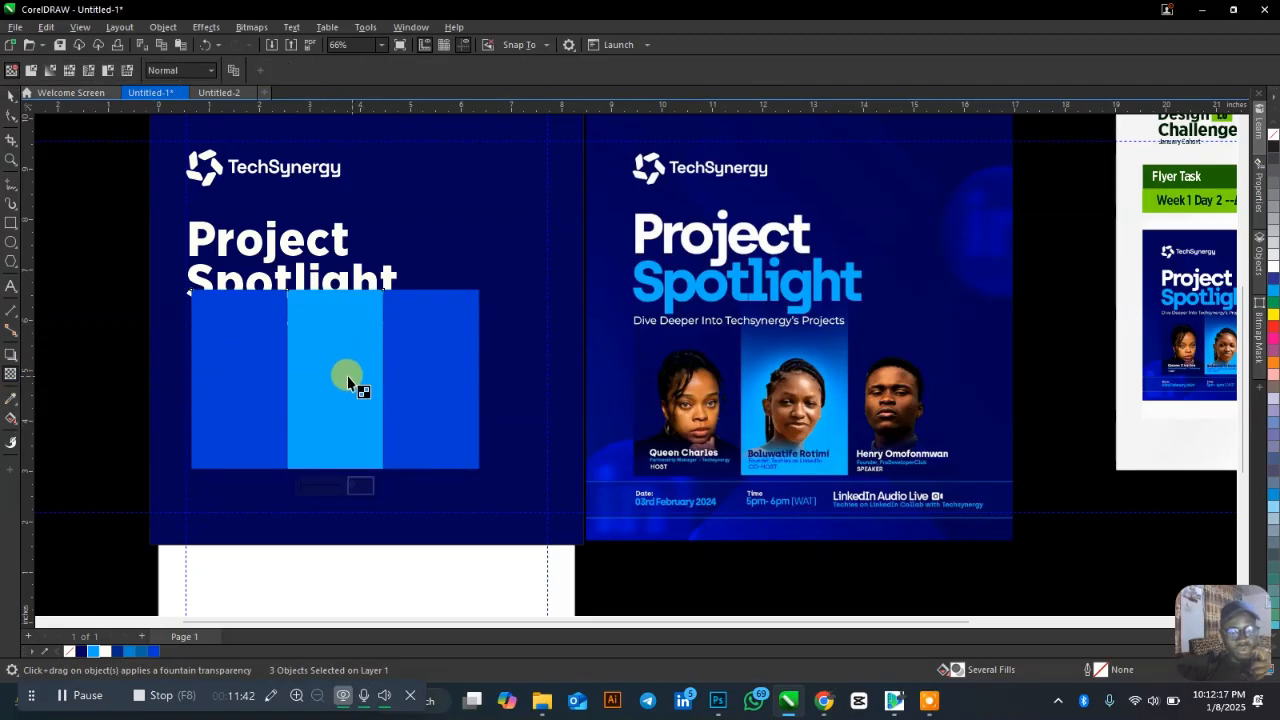
# Apply a fountain transparency so the three panels fade out toward the top.
pyautogui.moveTo(347, 375); pyautogui.dragTo(342, 295)
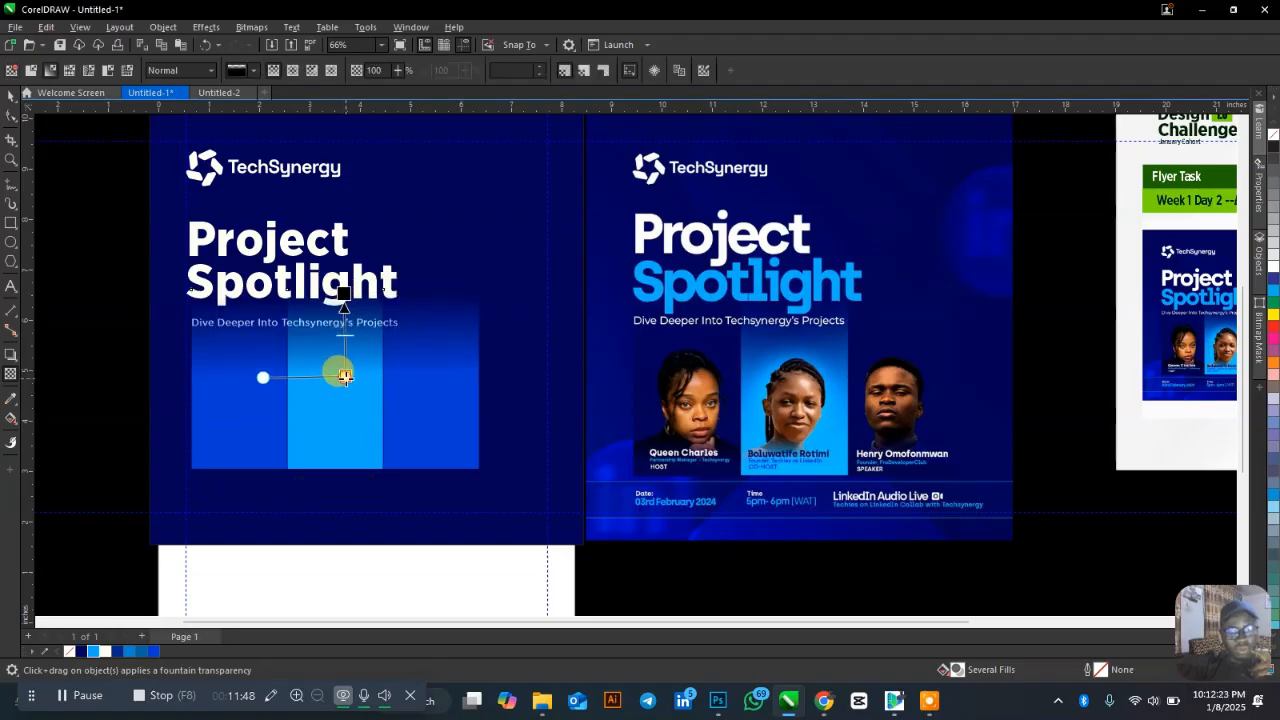
pyautogui.moveTo(345, 376); pyautogui.dragTo(343, 416)
pyautogui.moveTo(343, 292); pyautogui.dragTo(344, 321)
pyautogui.click(339, 321)
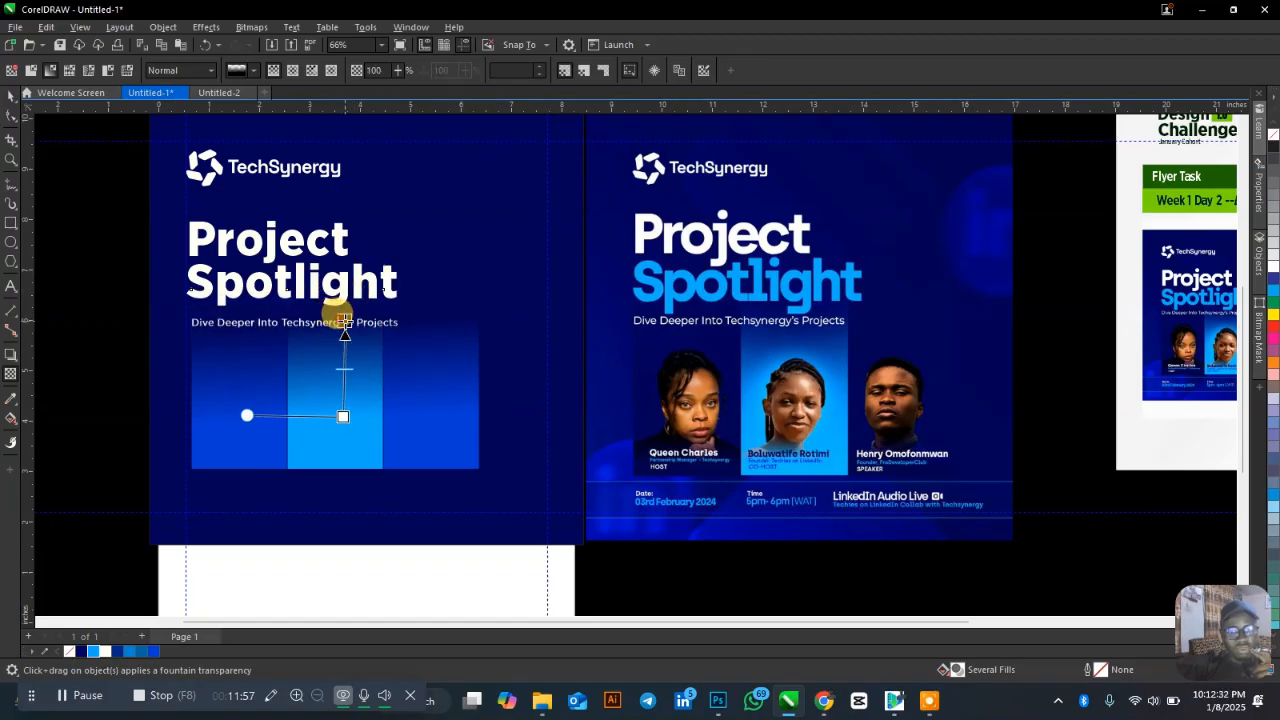
pyautogui.click(343, 319)
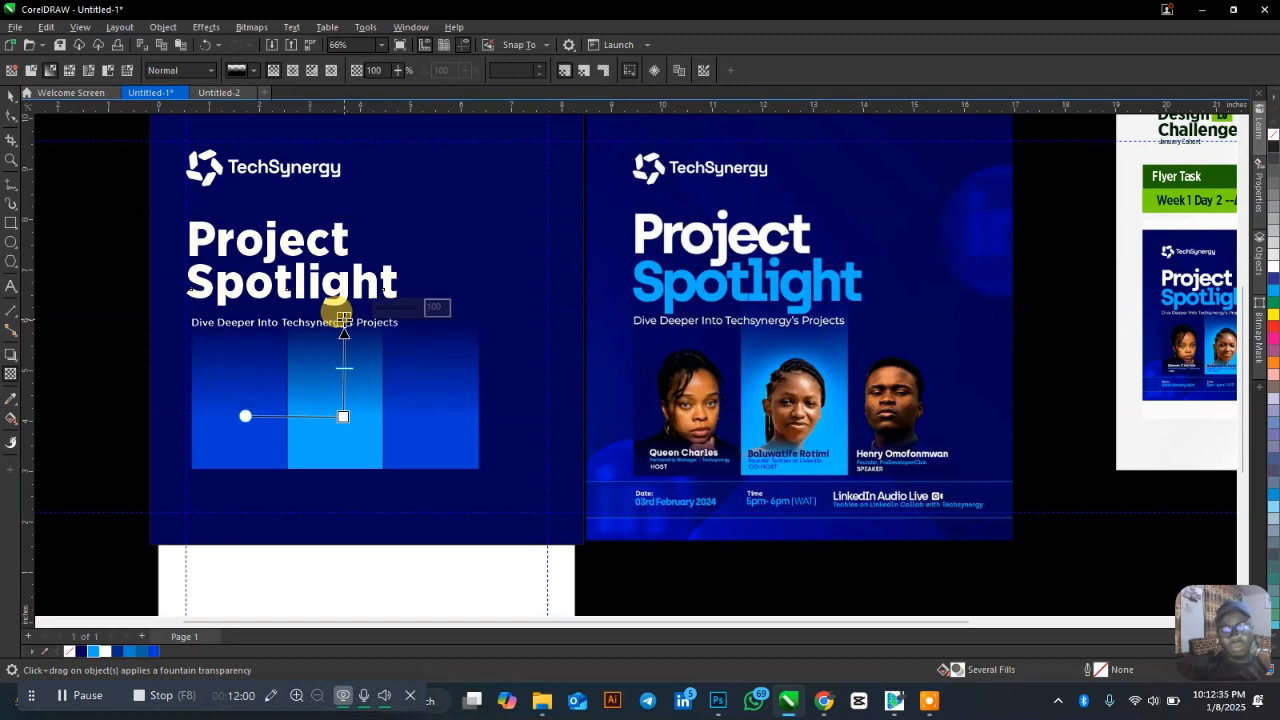
pyautogui.press('space')
pyautogui.click(117, 337)
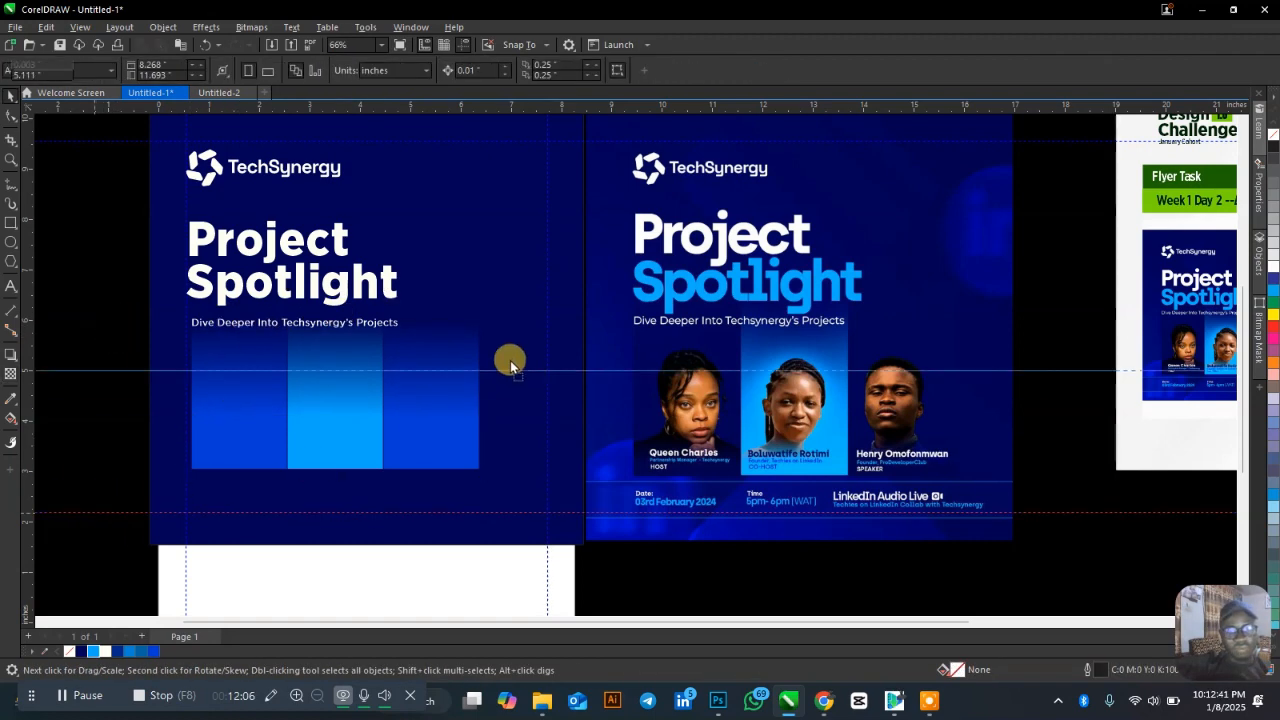
# Group the three panels and shrink the TechSynergy logo slightly.
pyautogui.click(480, 350)
pyautogui.keyDown('shift'); pyautogui.click(314, 420); pyautogui.keyUp('shift')
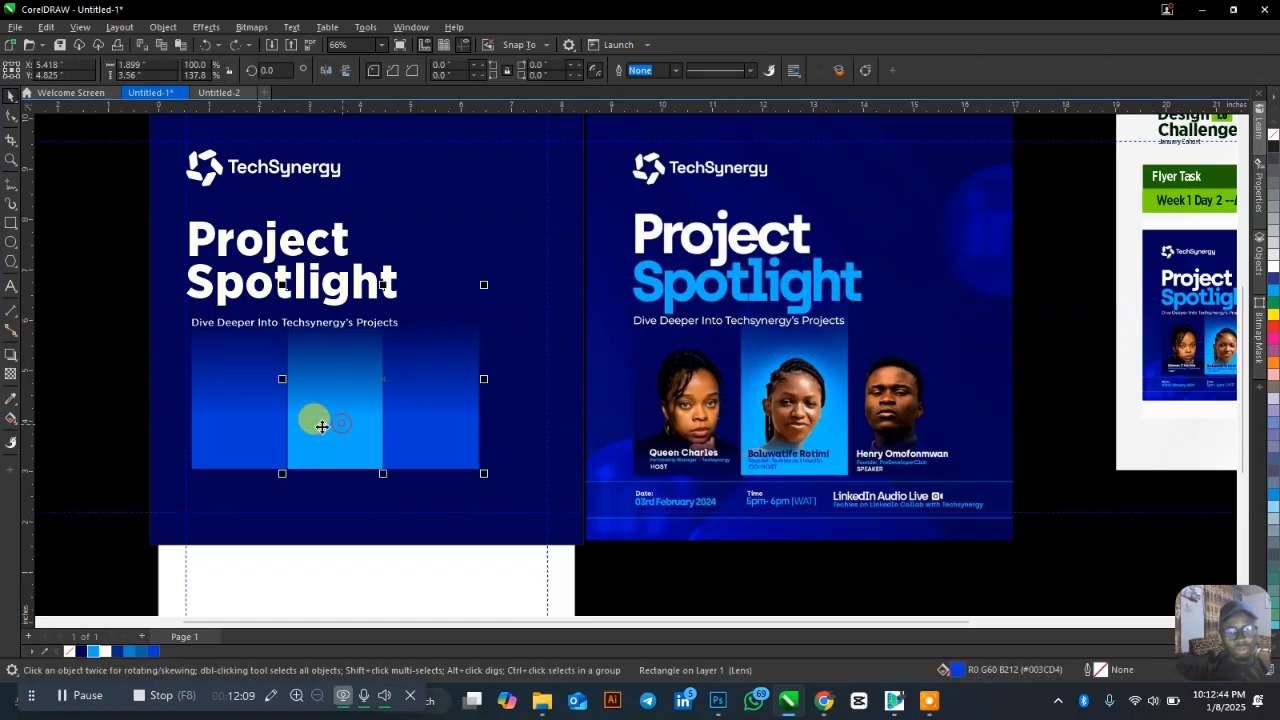
pyautogui.keyDown('shift'); pyautogui.click(259, 406); pyautogui.keyUp('shift')
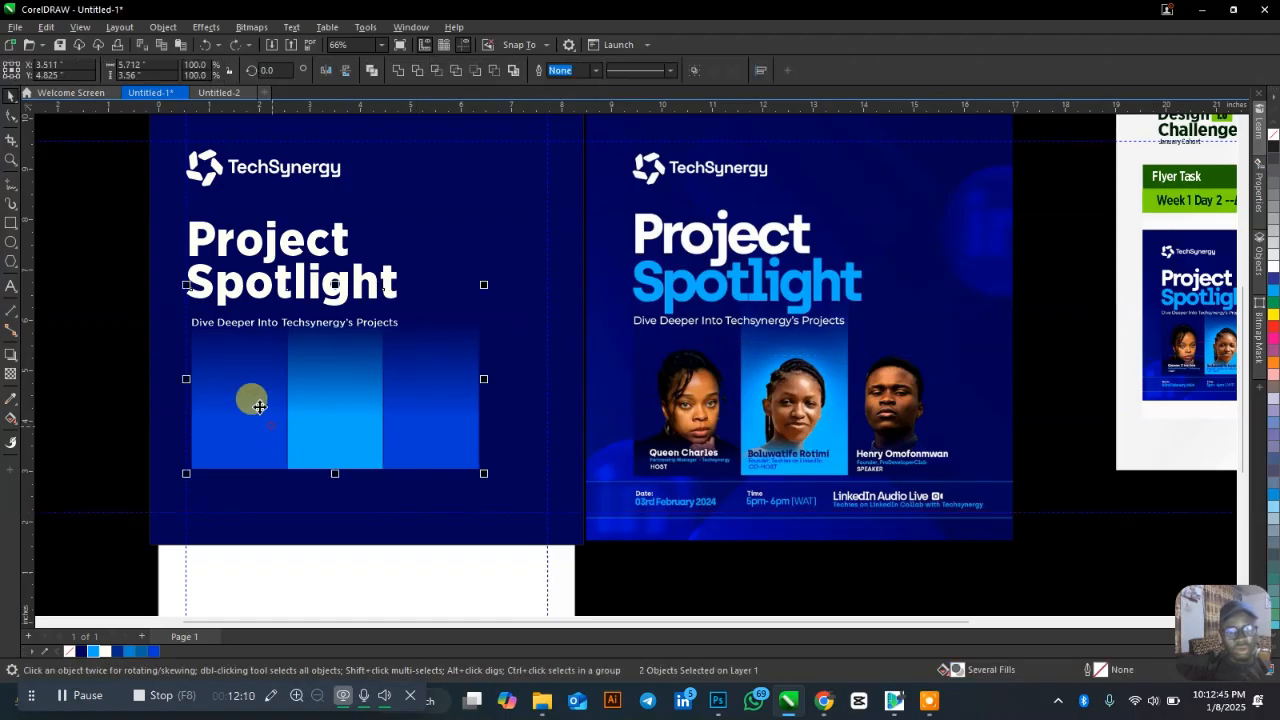
pyautogui.hotkey('ctrl', 'g')
pyautogui.click(126, 135)
pyautogui.click(284, 180)
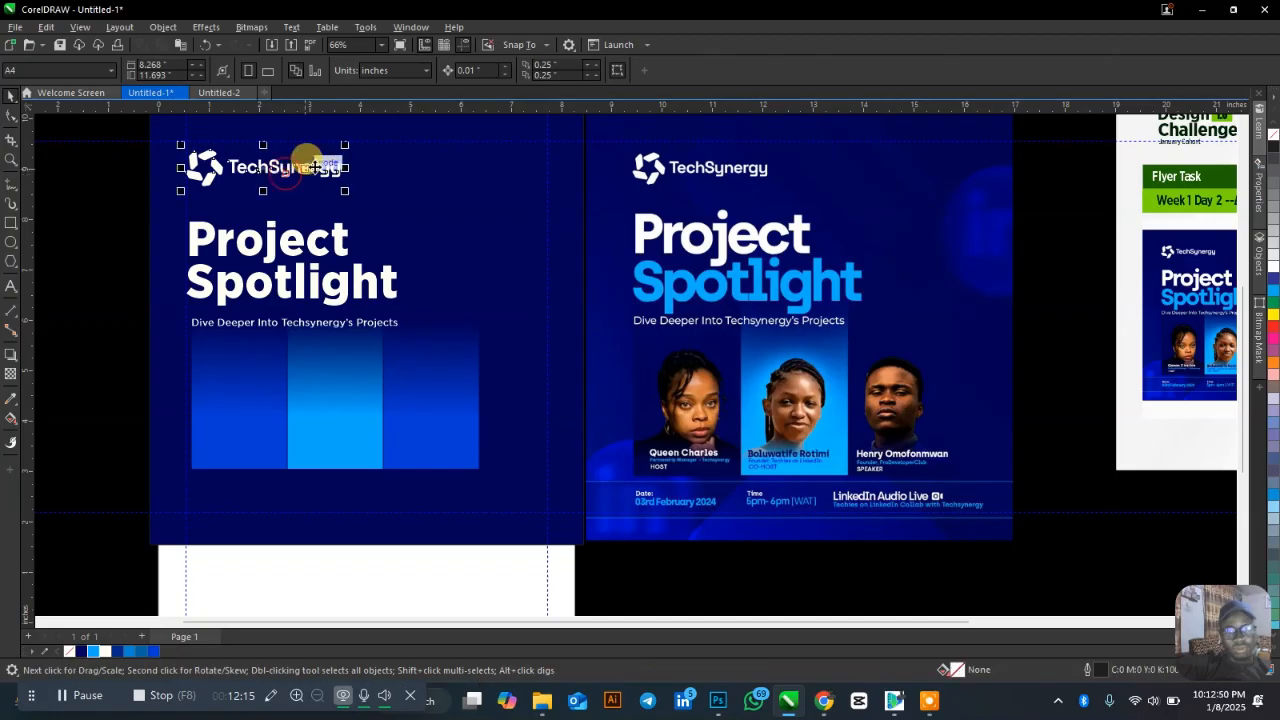
pyautogui.moveTo(344, 146); pyautogui.dragTo(318, 188)
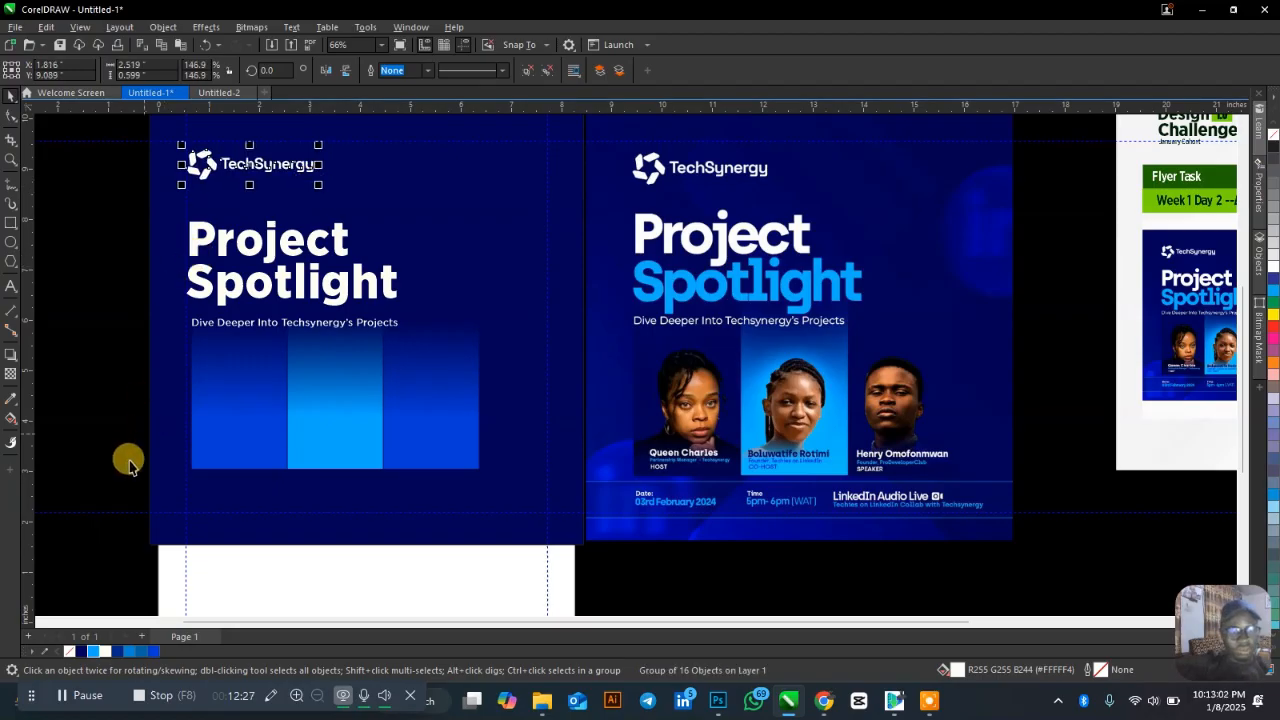
# Left-align the logo, title, subtitle and gradient panels to the logo's left edge.
pyautogui.click(319, 424)
pyautogui.moveTo(89, 567); pyautogui.dragTo(500, 138)
pyautogui.press('l')
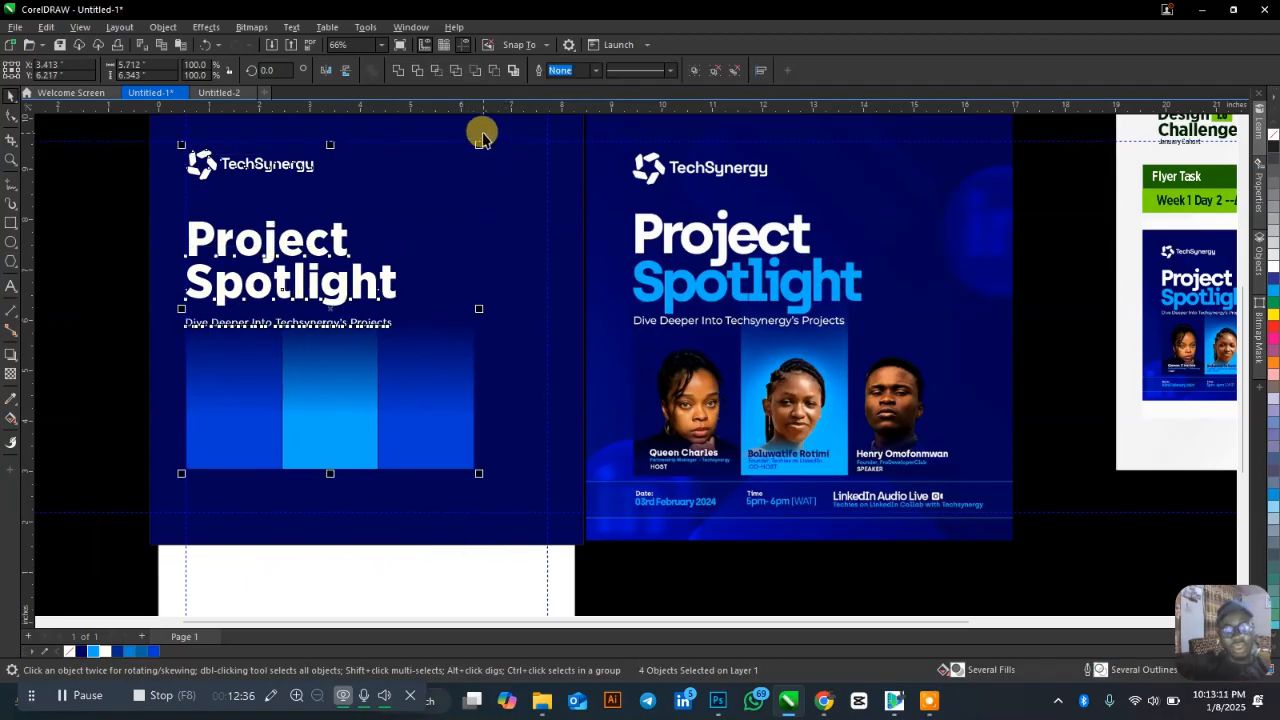
pyautogui.press('r')
pyautogui.press('l')
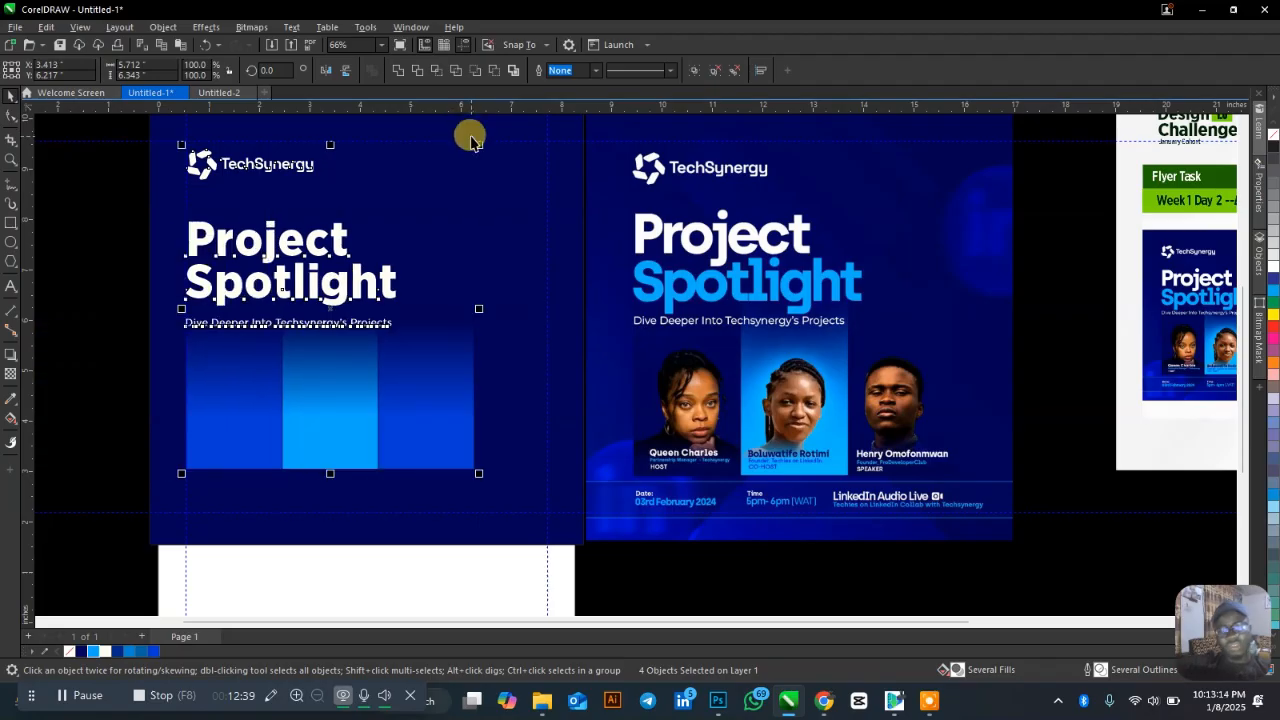
pyautogui.click(91, 289)
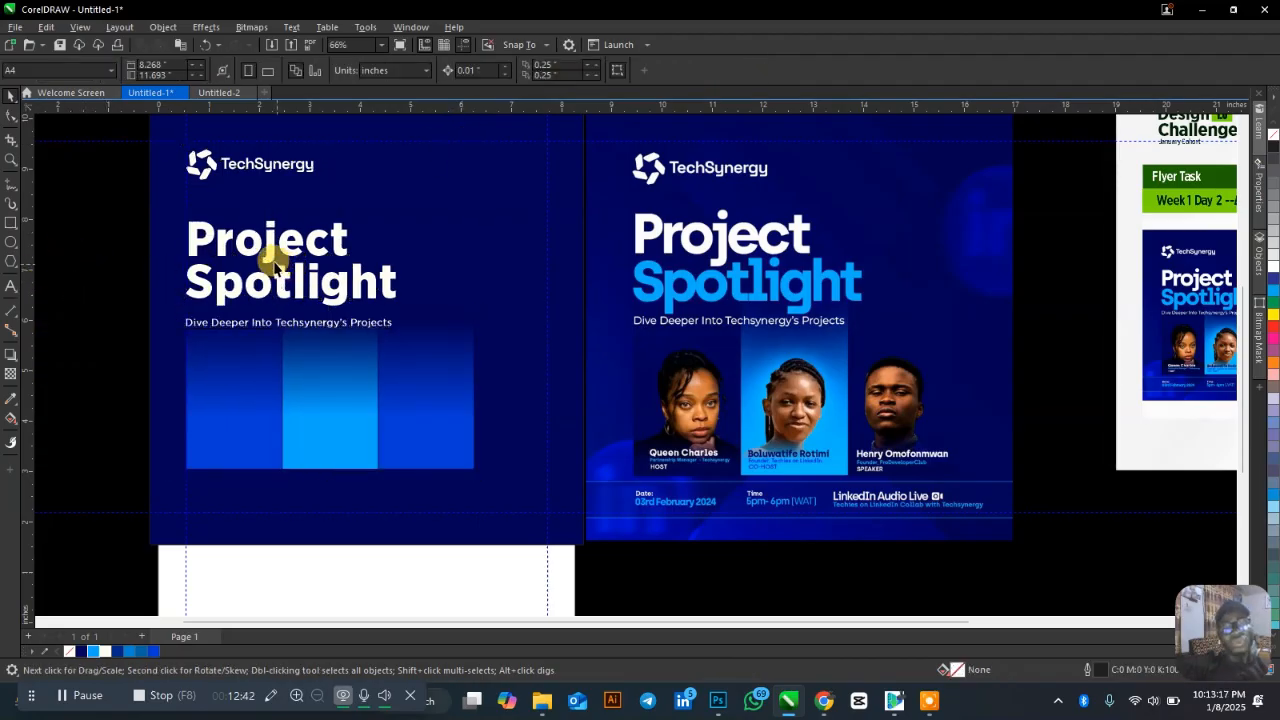
# Nudge the subtitle slightly down with the arrow key.
pyautogui.click(330, 333)
pyautogui.moveTo(109, 348); pyautogui.dragTo(468, 243)
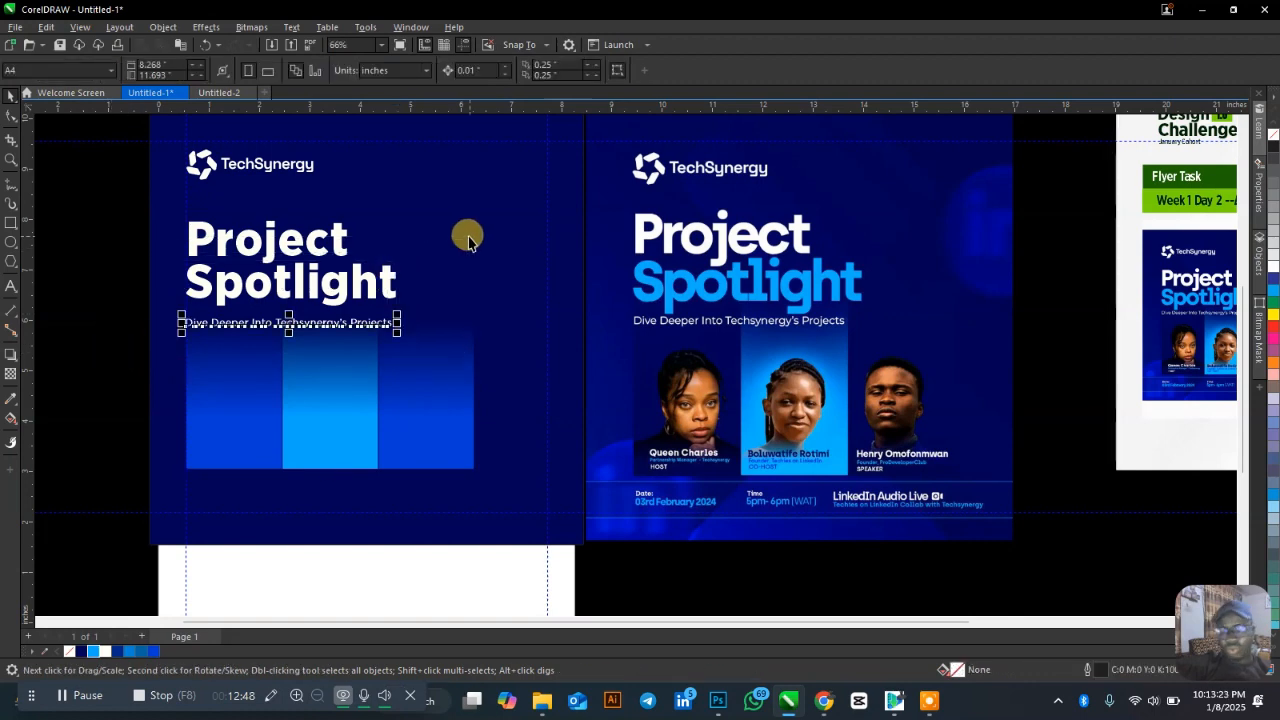
pyautogui.click(137, 271)
pyautogui.scroll(1, 255, 305)
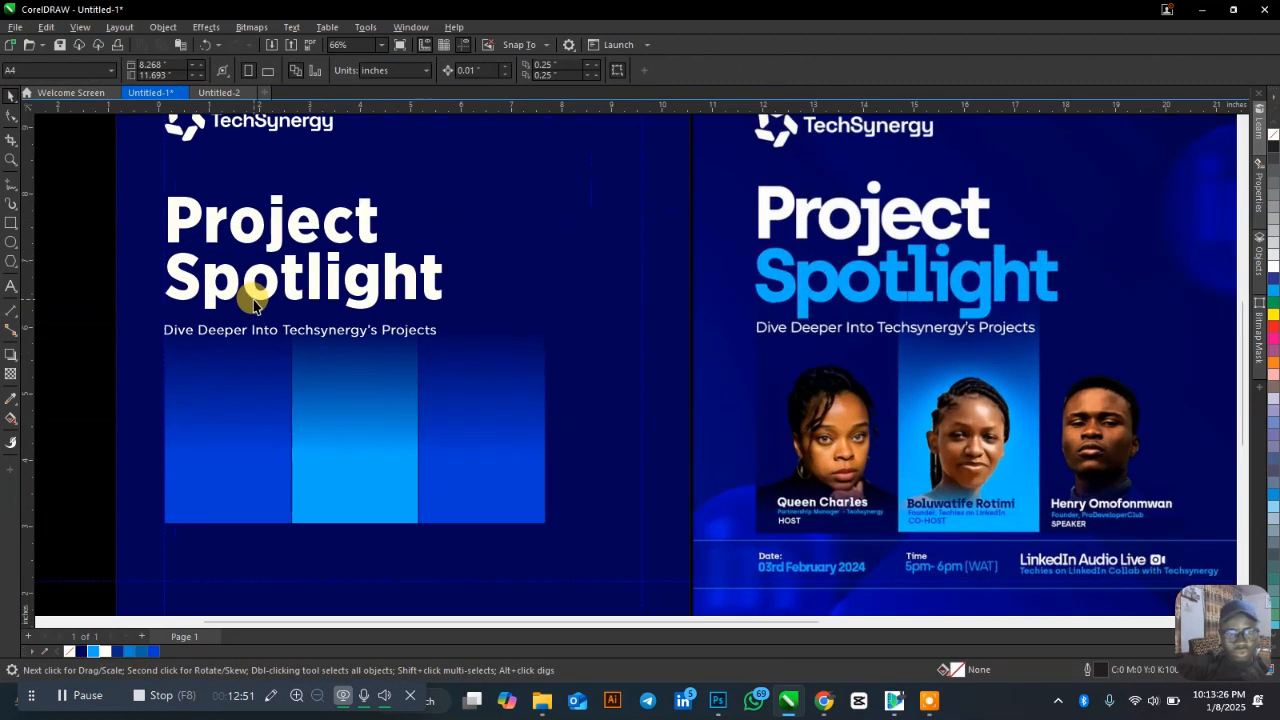
pyautogui.scroll(1, 255, 305)
pyautogui.moveTo(266, 331); pyautogui.dragTo(307, 313)
pyautogui.press('Down')
pyautogui.press('Down')
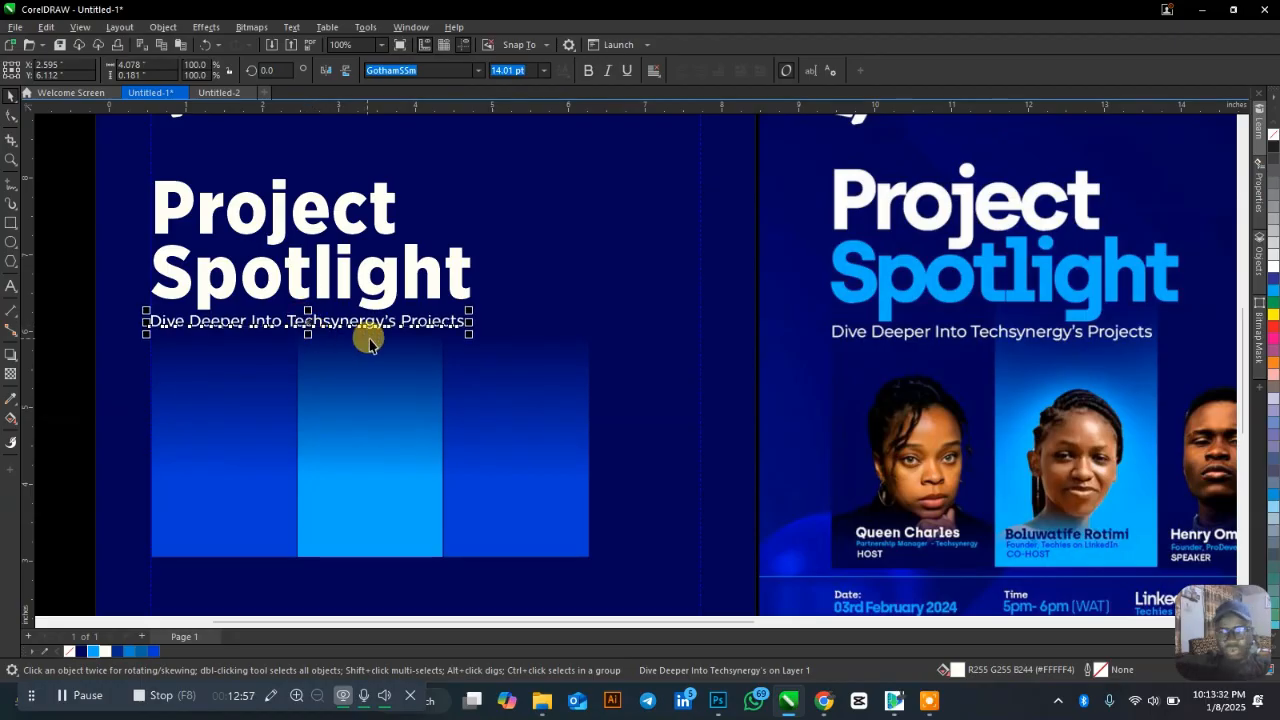
pyautogui.click(347, 289)
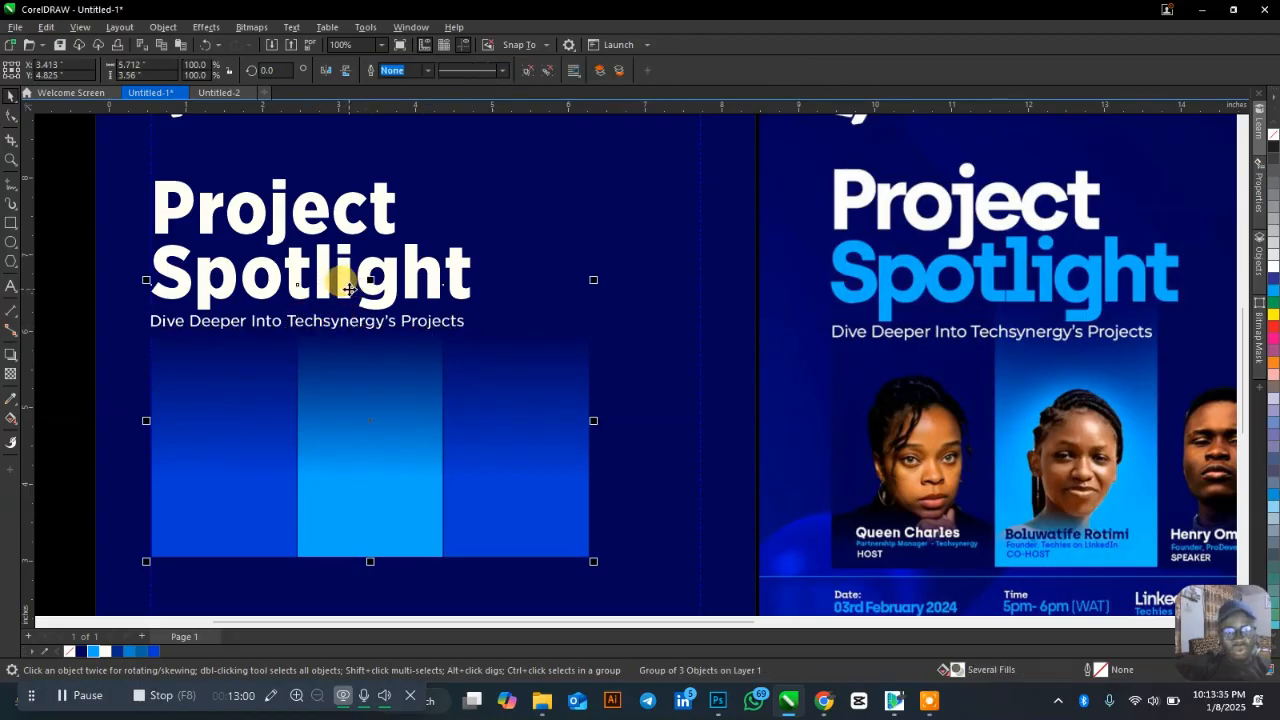
pyautogui.click(343, 272)
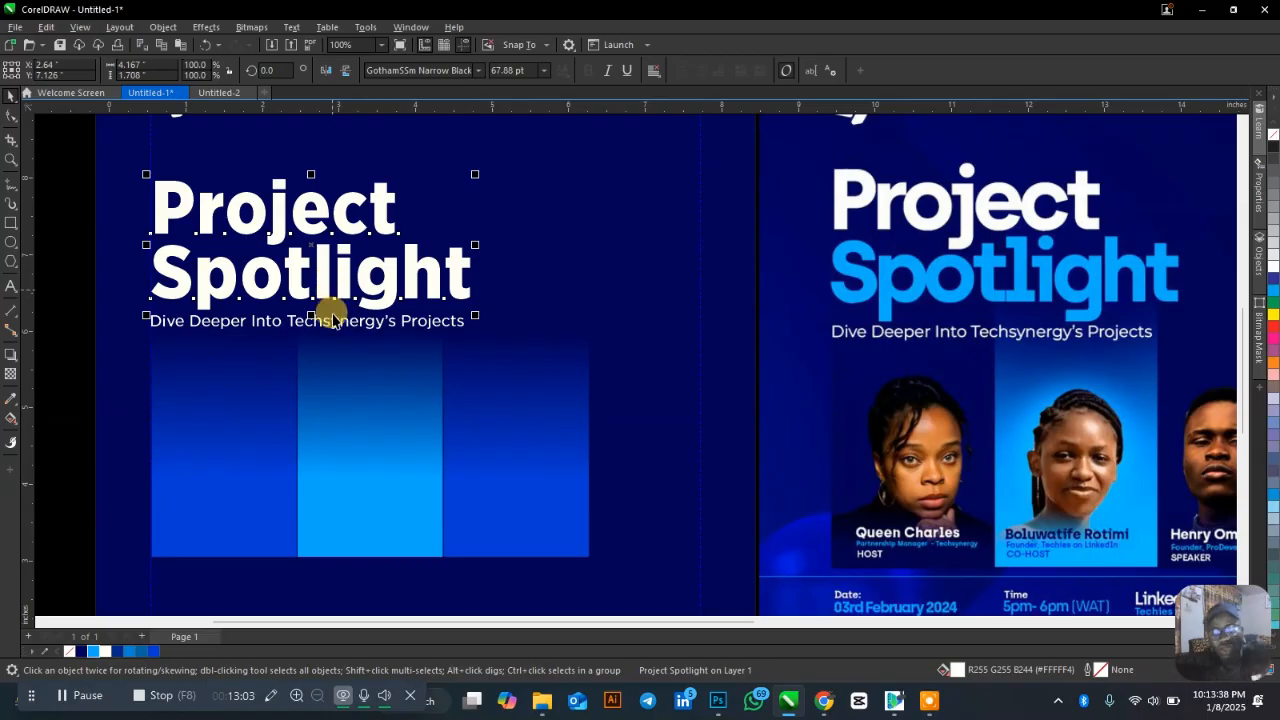
# Color the word Spotlight in the heading light blue.
pyautogui.keyDown('ctrl'); pyautogui.click(316, 262); pyautogui.keyUp('ctrl')
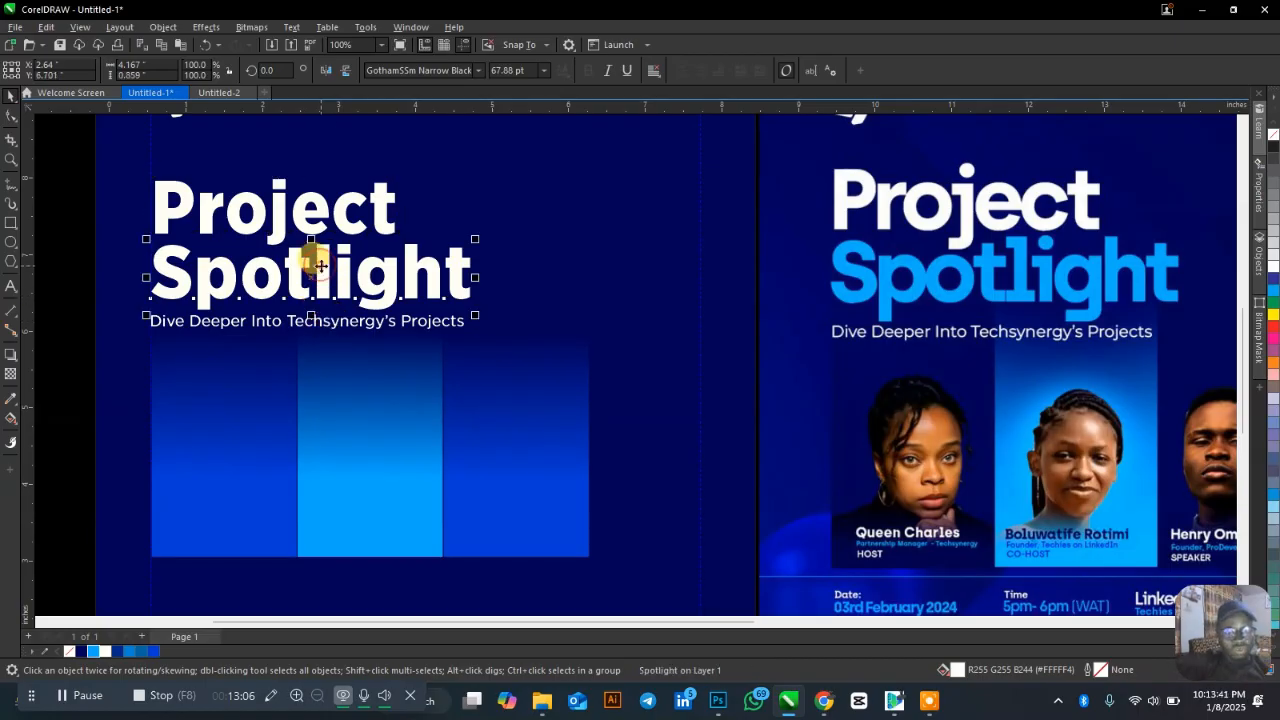
pyautogui.click(93, 652)
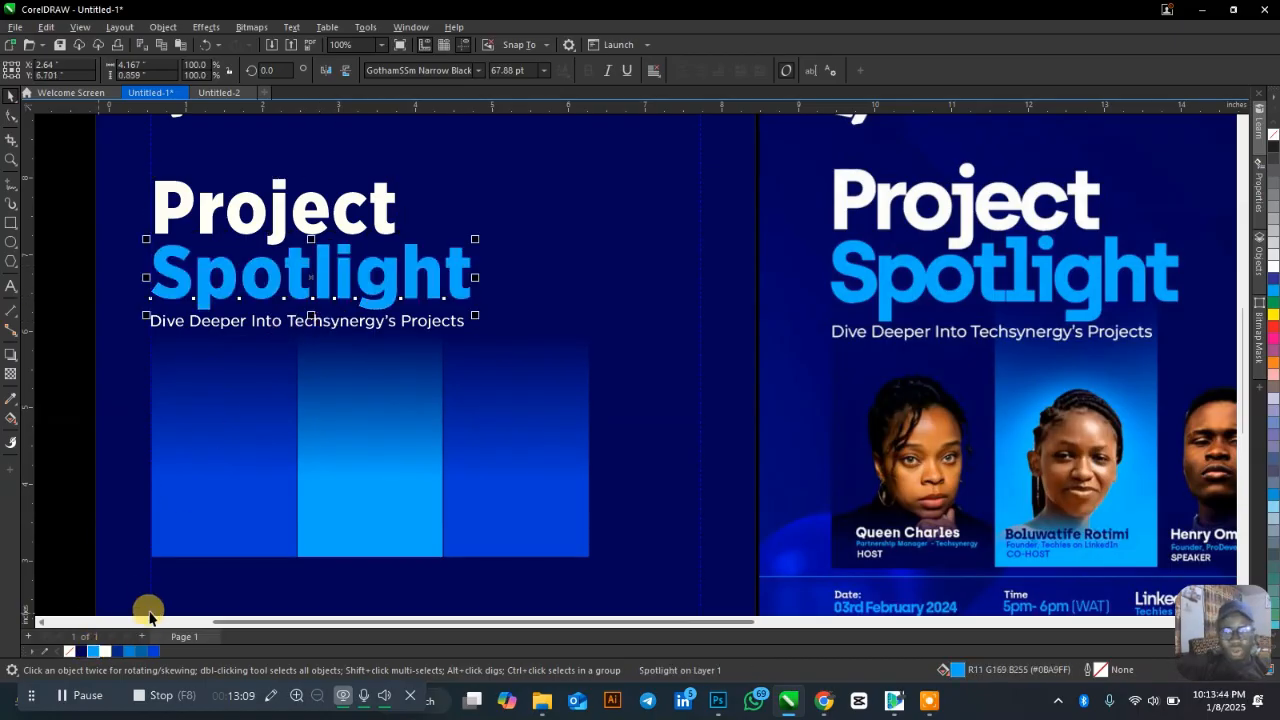
pyautogui.scroll(-1, 286, 320)
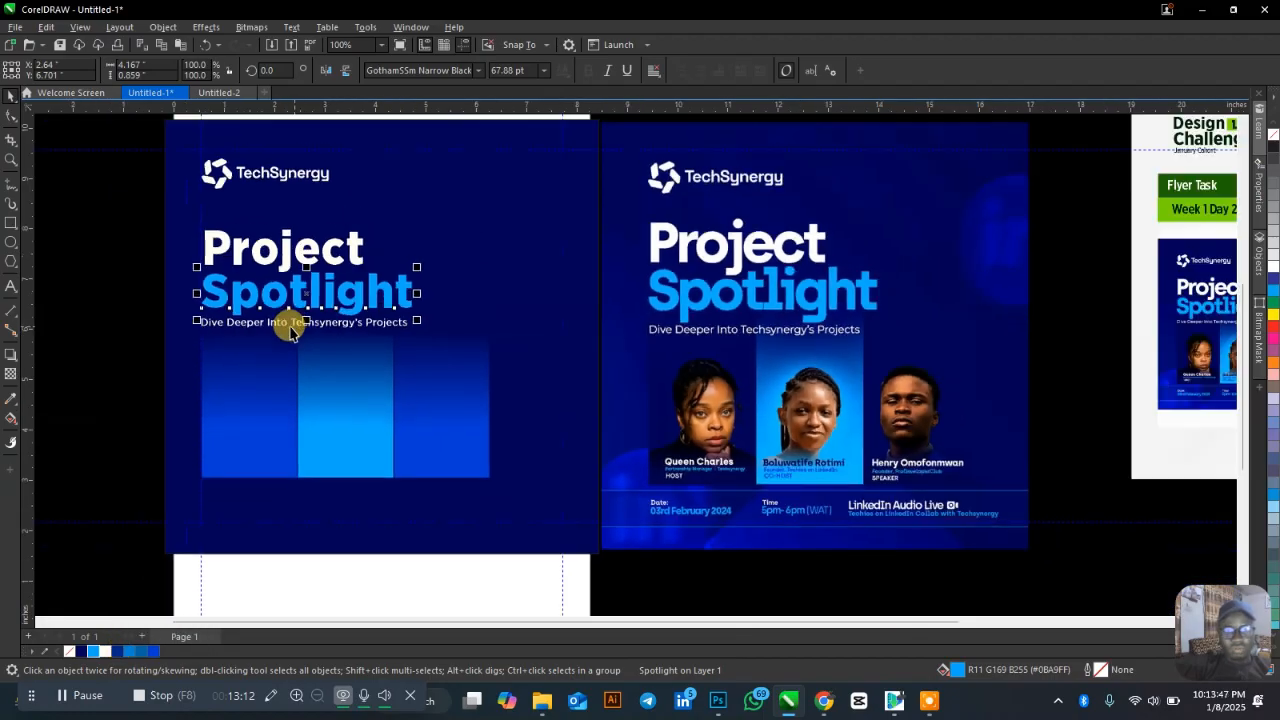
pyautogui.click(100, 337)
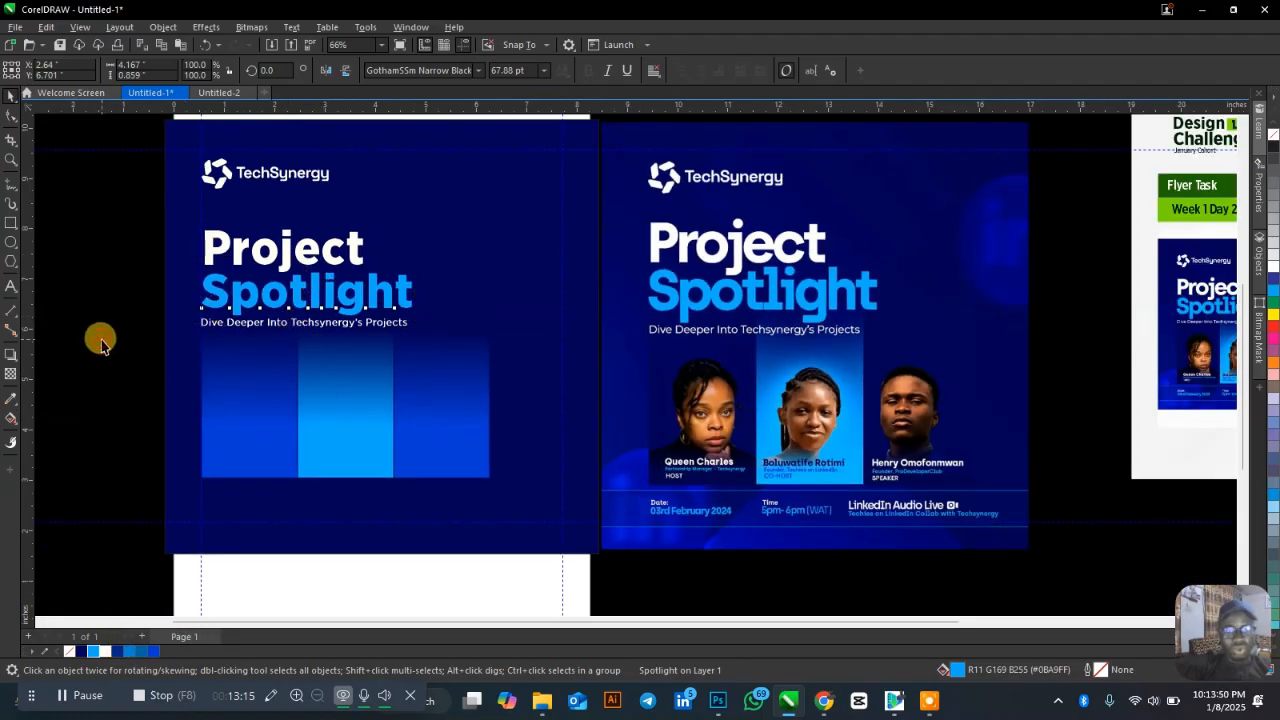
# Undo the stray subtitle copy dropped on the bars, keeping the original under the title.
pyautogui.click(165, 525)
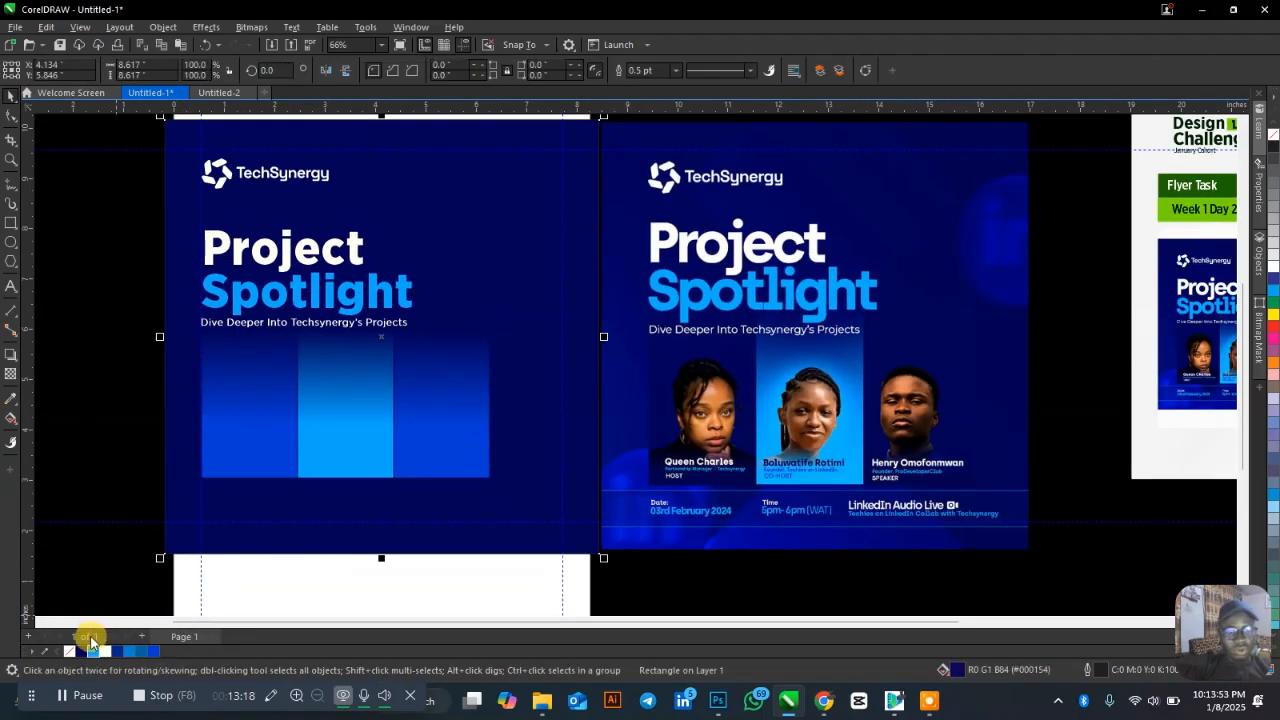
pyautogui.click(304, 329)
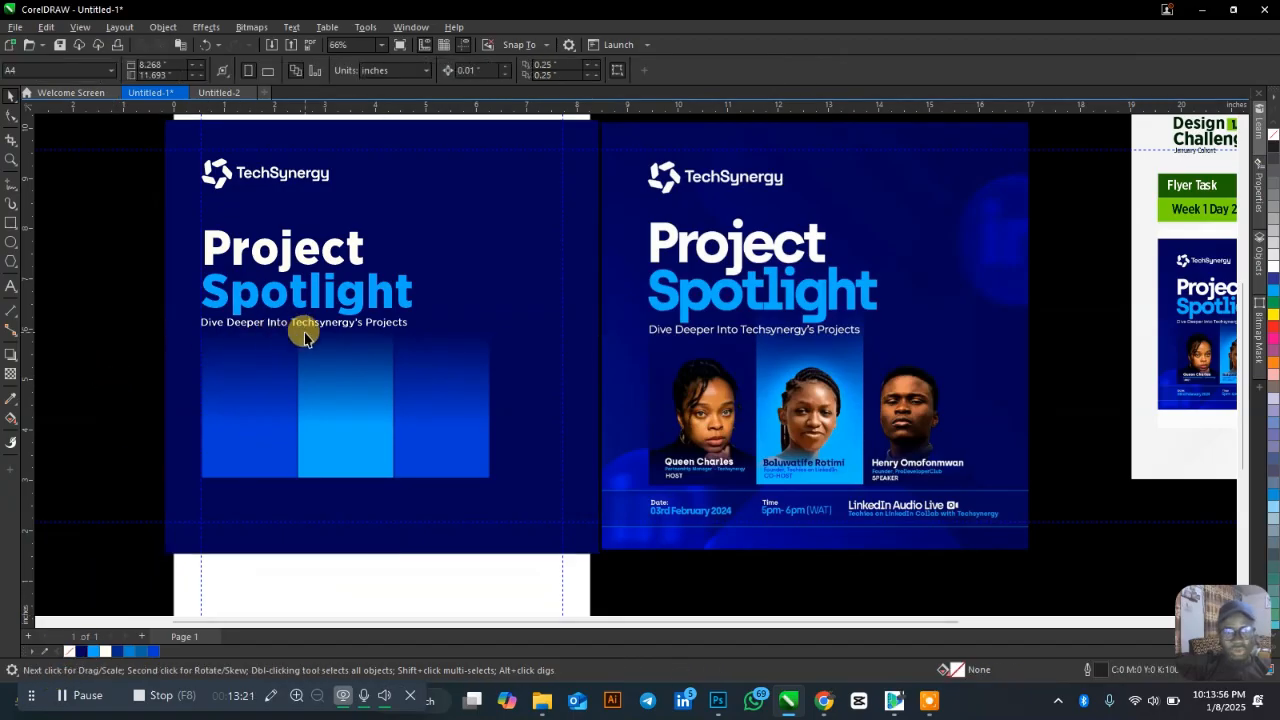
pyautogui.click(304, 328)
pyautogui.moveTo(304, 327); pyautogui.dragTo(317, 466)
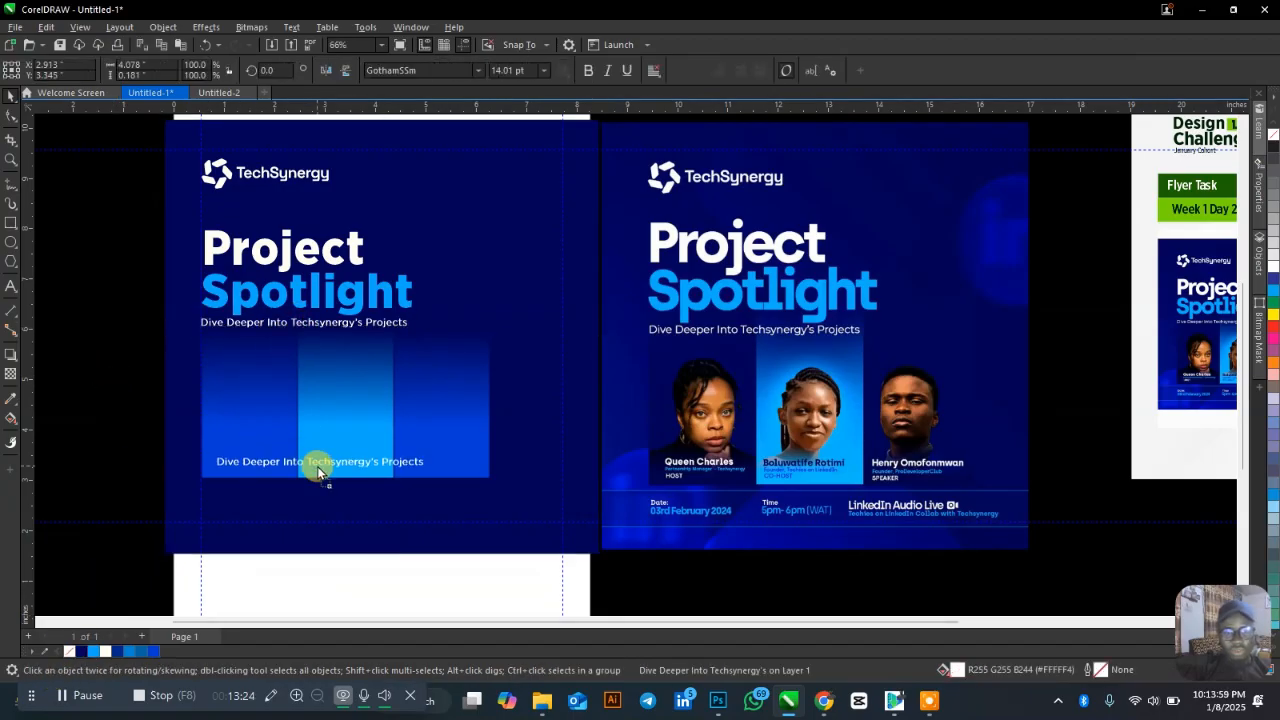
pyautogui.scroll(1, 237, 474)
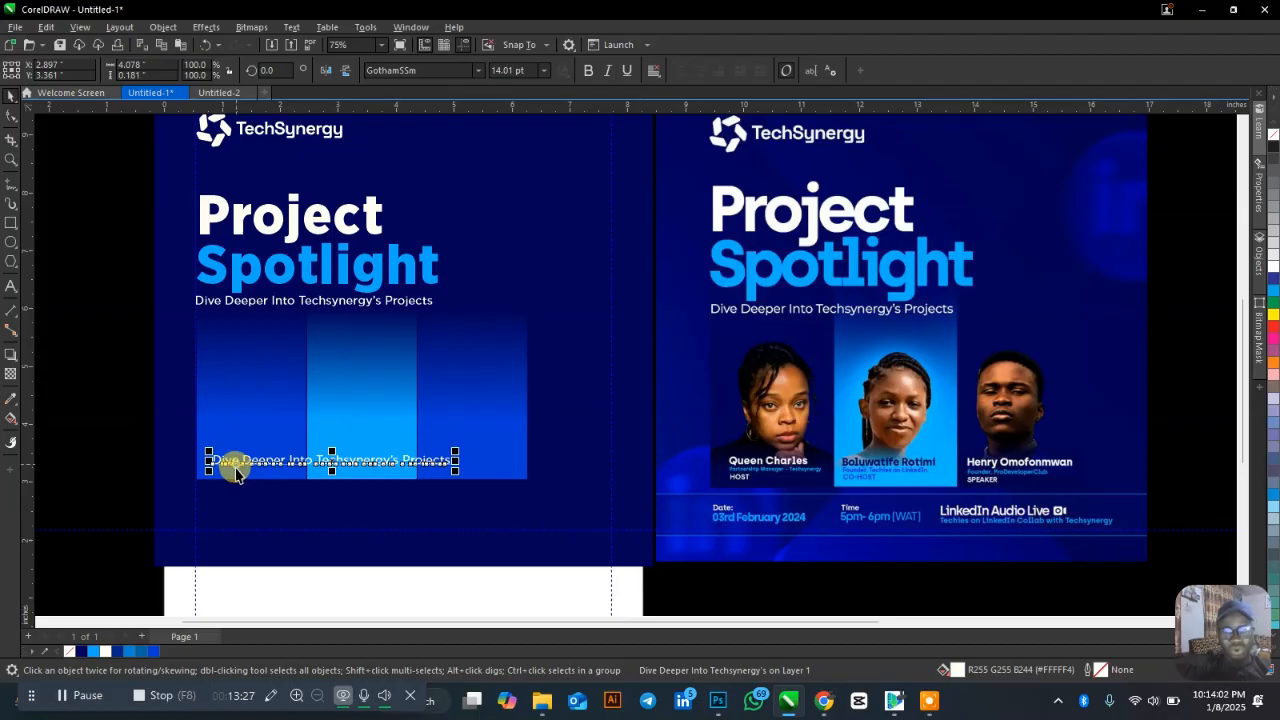
pyautogui.hotkey('ctrl', 'z')
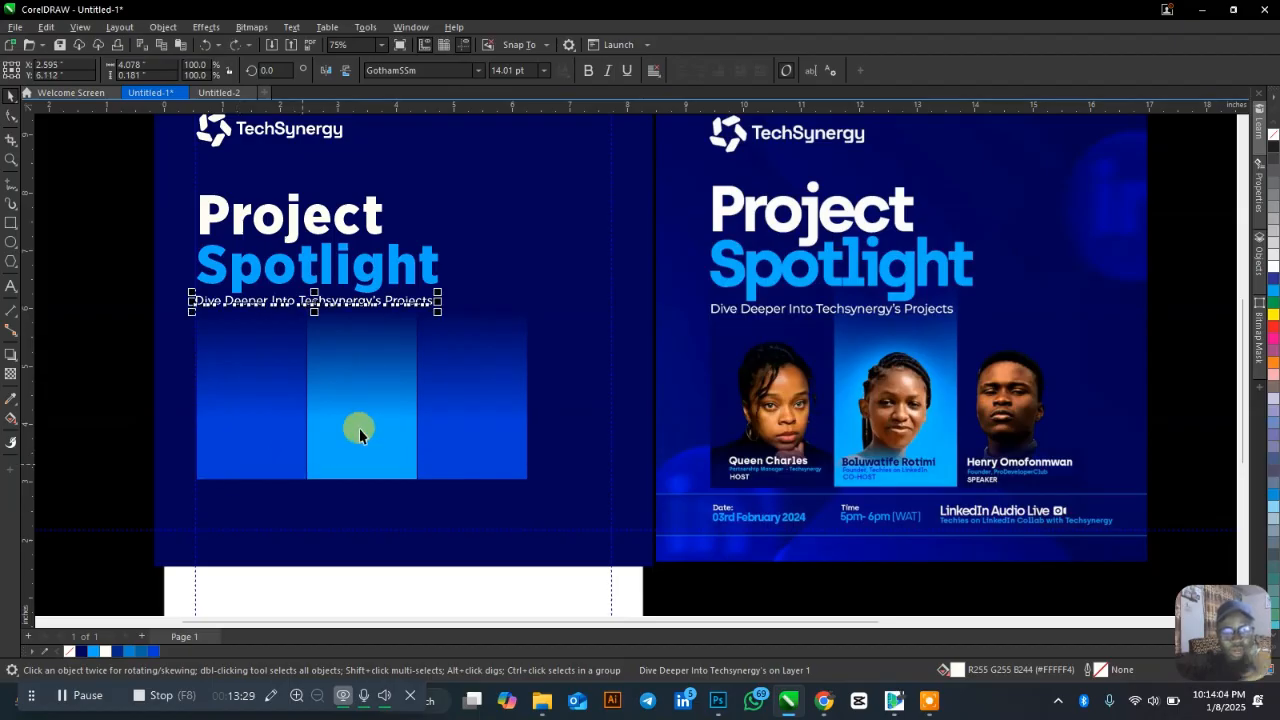
pyautogui.click(103, 450)
# Drag the ssss, my dp and Untitled-1 portraits from Pictures into the CorelDRAW flyer.
pyautogui.click(542, 708)
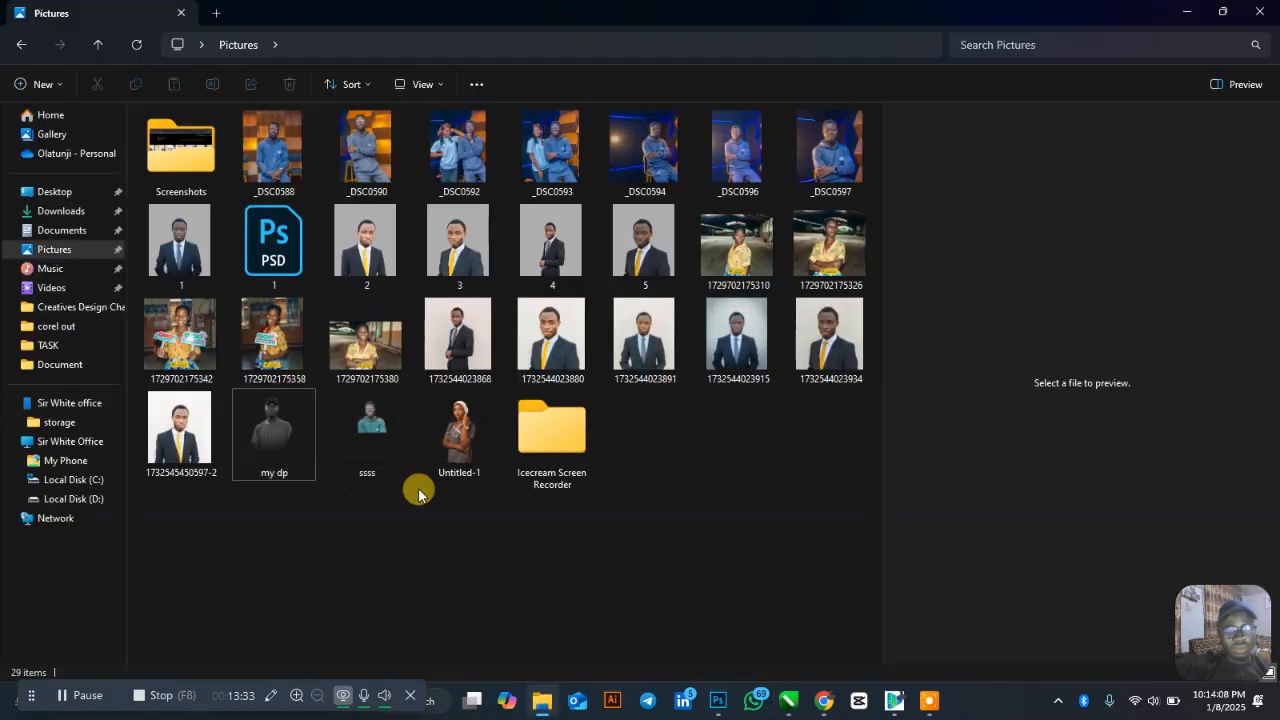
pyautogui.click(367, 432)
pyautogui.keyDown('ctrl'); pyautogui.click(263, 434); pyautogui.keyUp('ctrl')
pyautogui.keyDown('ctrl'); pyautogui.click(459, 432); pyautogui.keyUp('ctrl')
pyautogui.moveTo(459, 432); pyautogui.dragTo(814, 567)
pyautogui.hotkey('alt', 'Tab')
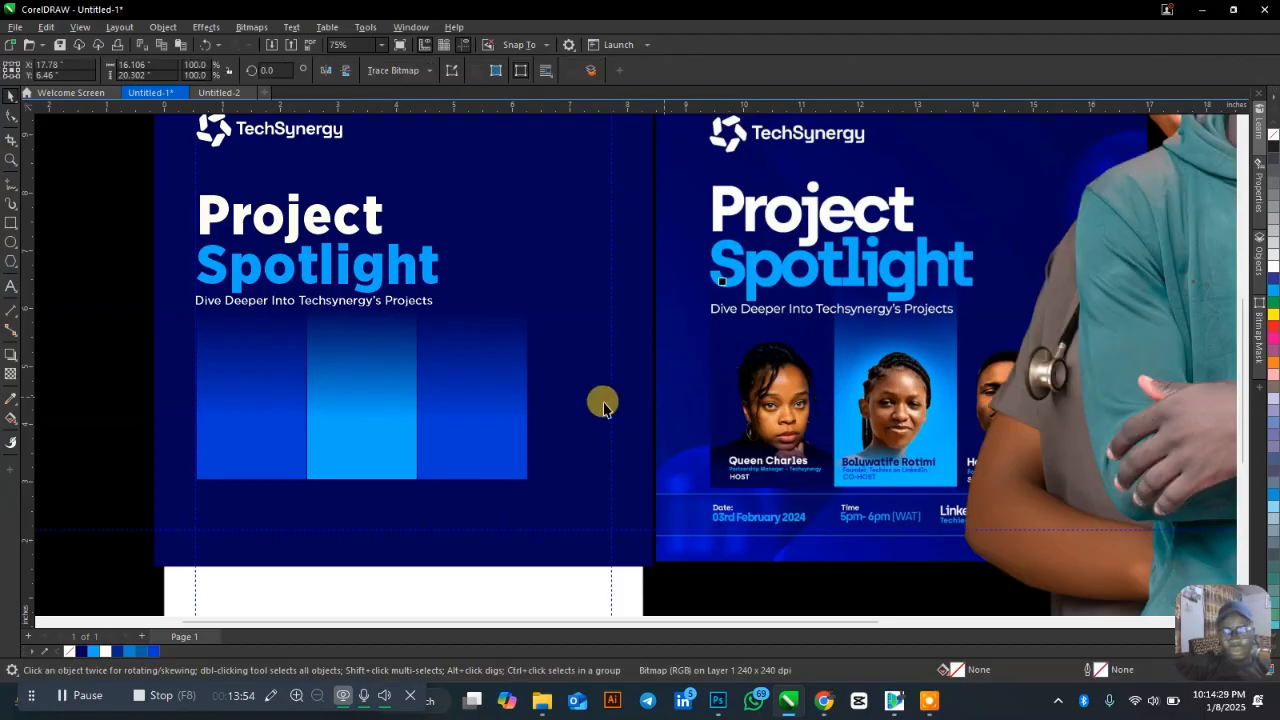
# Shrink the smiling man and nurse photos and park them beside the flyer page.
pyautogui.scroll(-5, 520, 371)
pyautogui.moveTo(838, 372); pyautogui.dragTo(1126, 322)
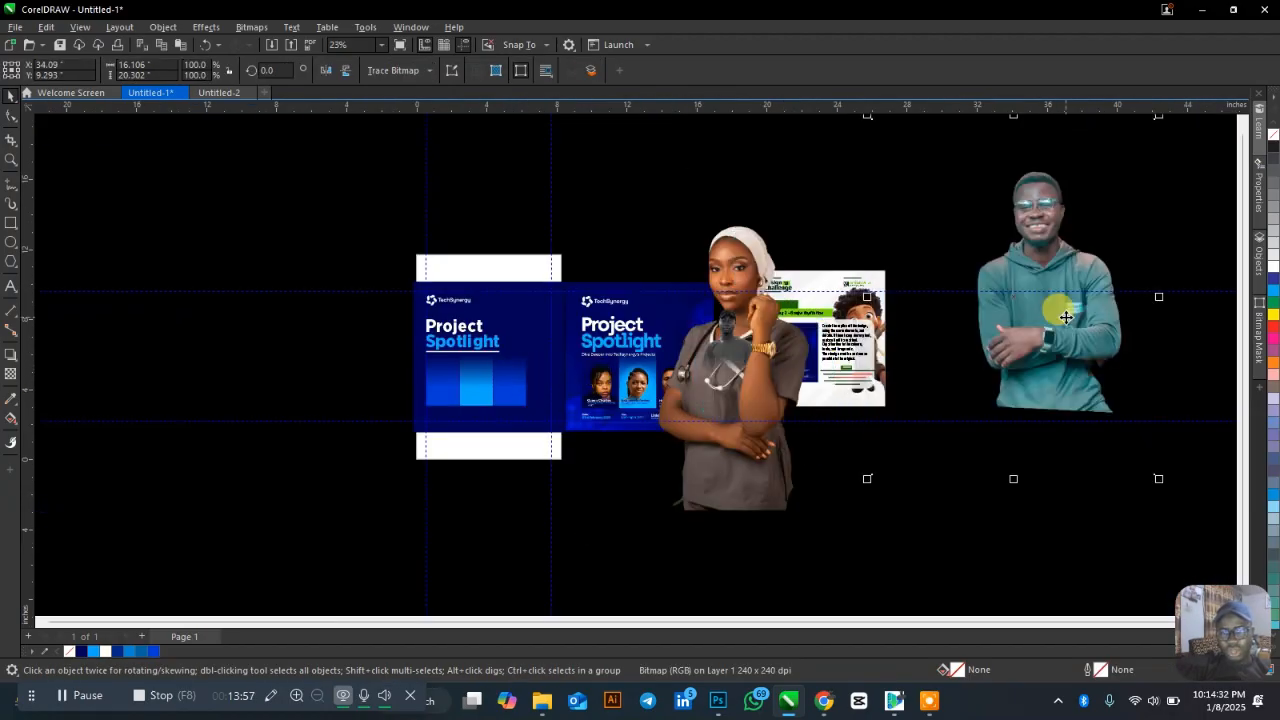
pyautogui.moveTo(1157, 477); pyautogui.dragTo(1001, 455)
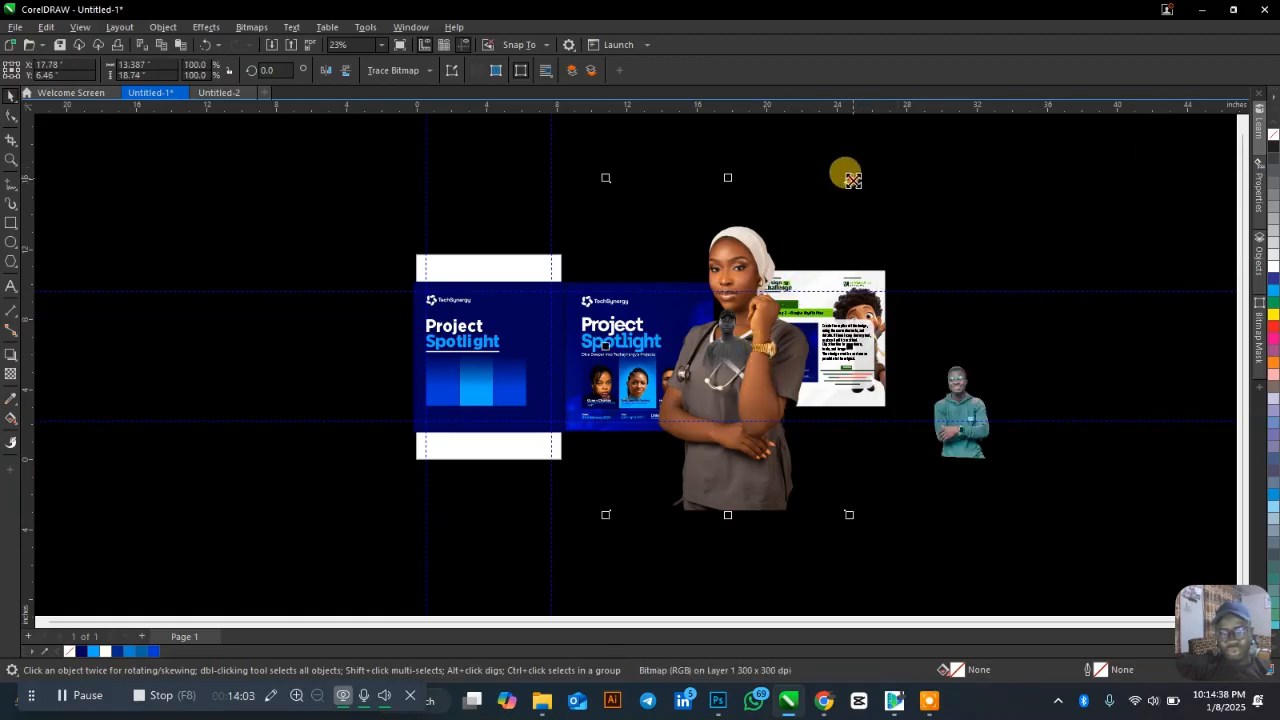
pyautogui.moveTo(848, 178); pyautogui.dragTo(778, 291)
pyautogui.moveTo(708, 338); pyautogui.dragTo(538, 389)
# Resize the grey-toned man photo and position it over the first gradient panel.
pyautogui.click(722, 354)
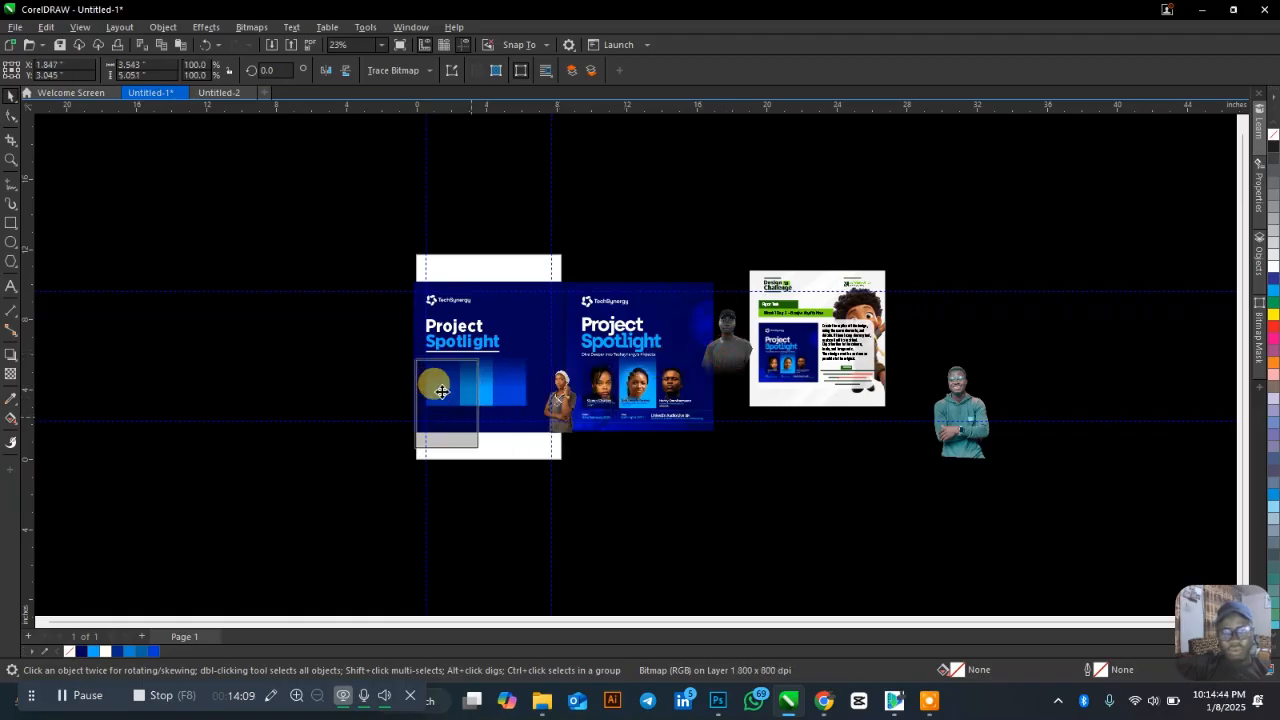
pyautogui.moveTo(441, 390); pyautogui.dragTo(455, 395)
pyautogui.scroll(5, 474, 374)
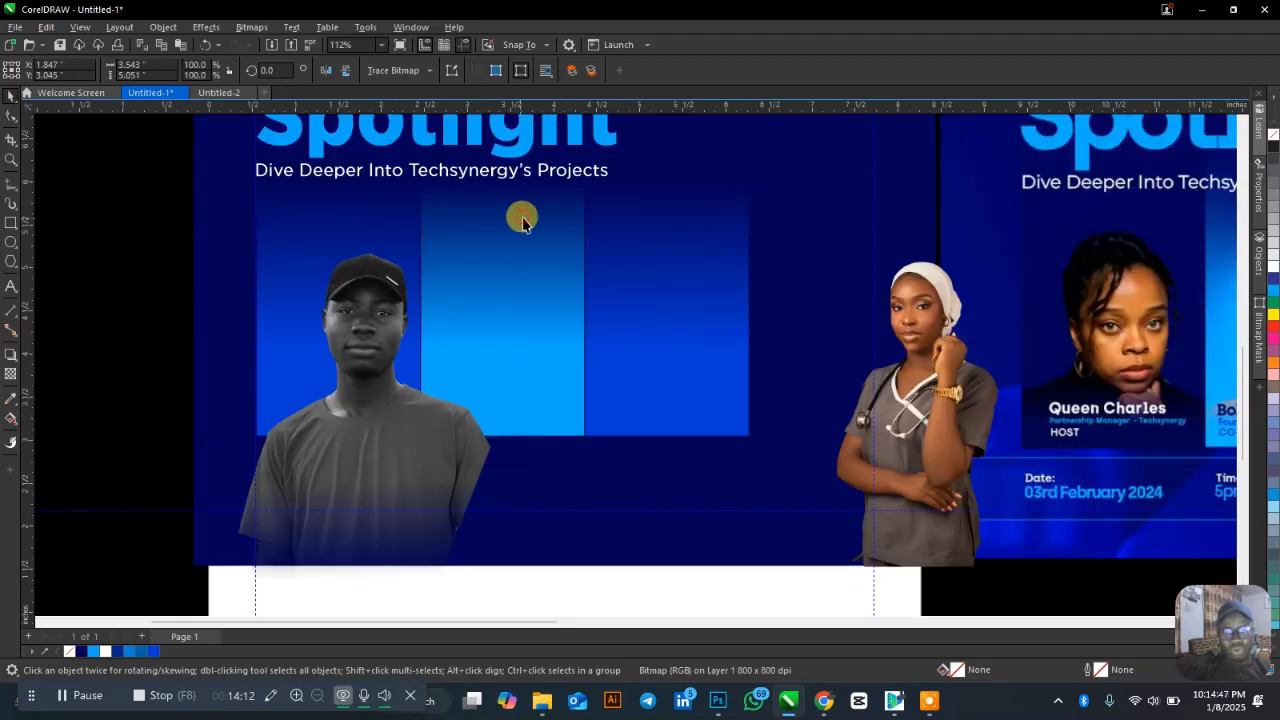
pyautogui.click(349, 343)
pyautogui.moveTo(517, 206); pyautogui.dragTo(466, 300)
pyautogui.moveTo(373, 428); pyautogui.dragTo(349, 330)
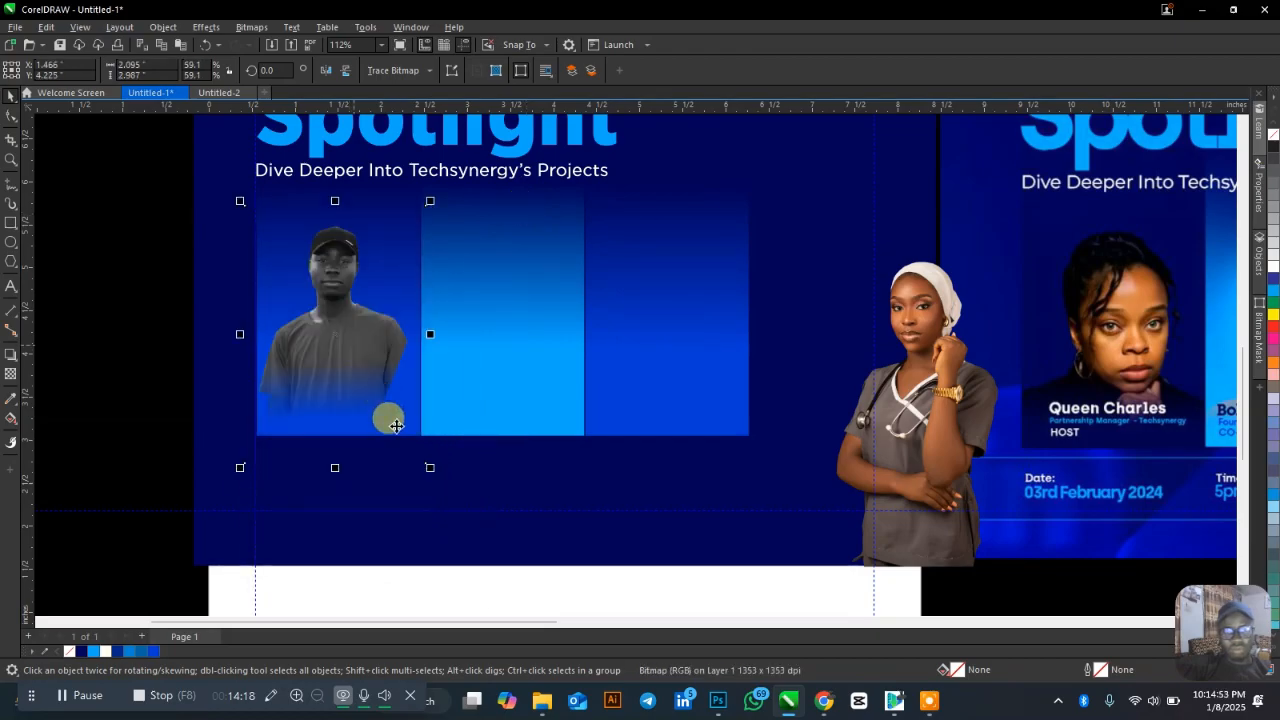
pyautogui.moveTo(429, 474); pyautogui.dragTo(505, 570)
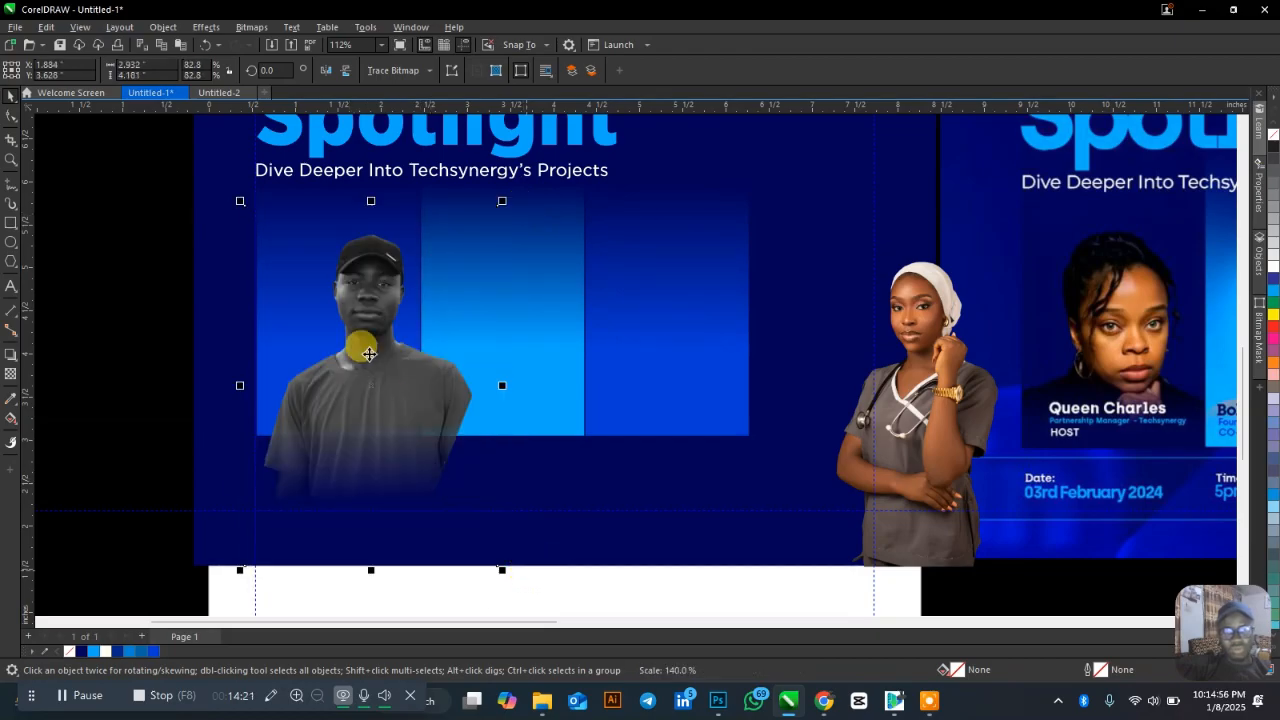
pyautogui.moveTo(369, 353); pyautogui.dragTo(371, 372)
# PowerClip the grey man photo inside the first blue panel.
pyautogui.rightClick(371, 372)
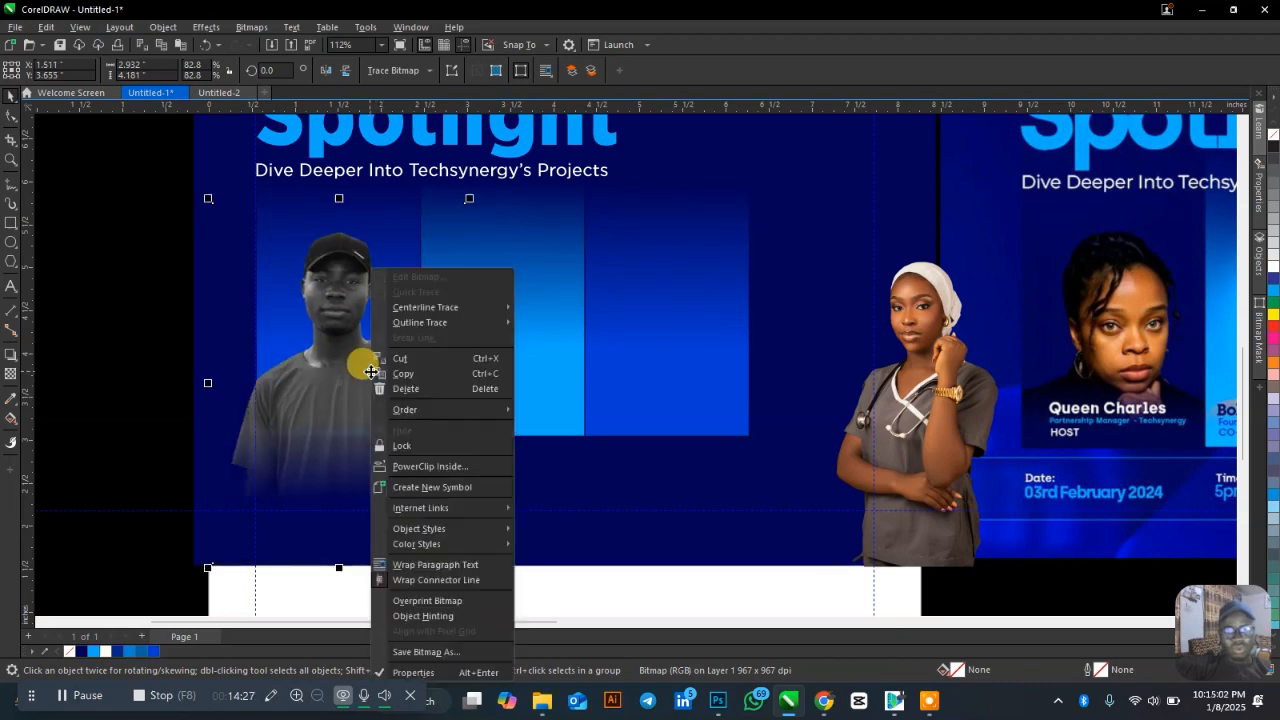
pyautogui.click(603, 362)
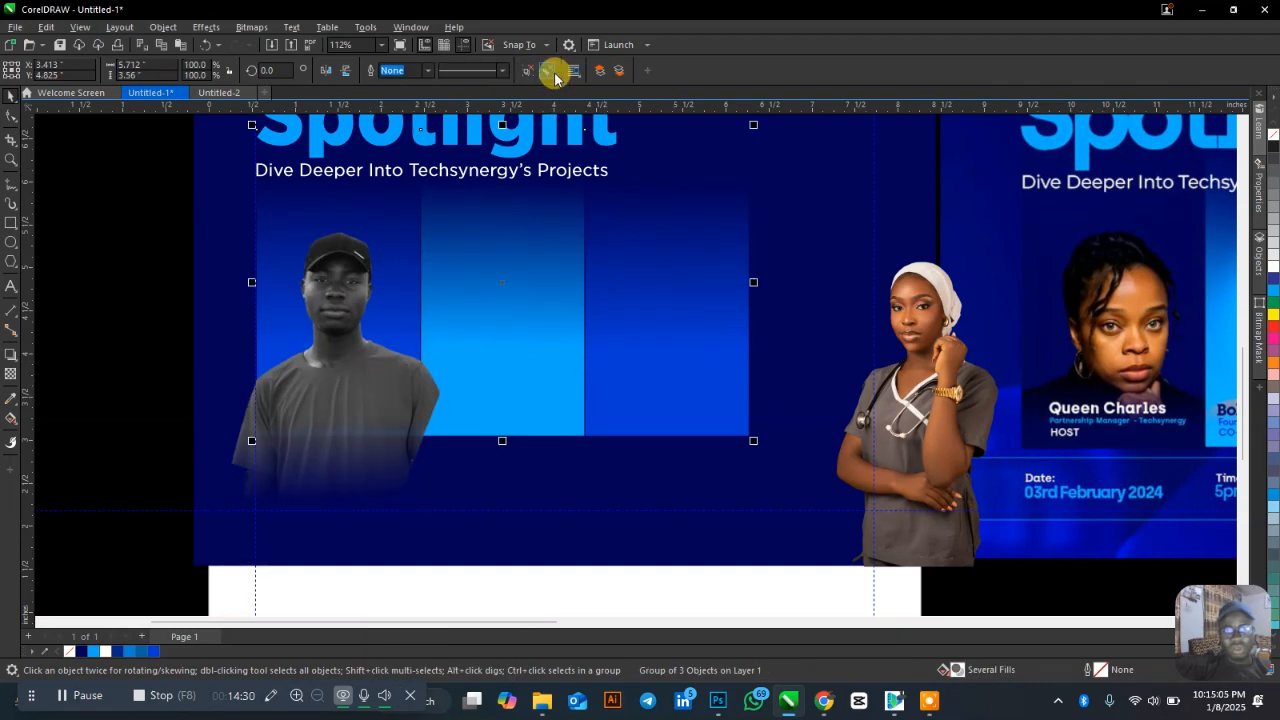
pyautogui.click(324, 366)
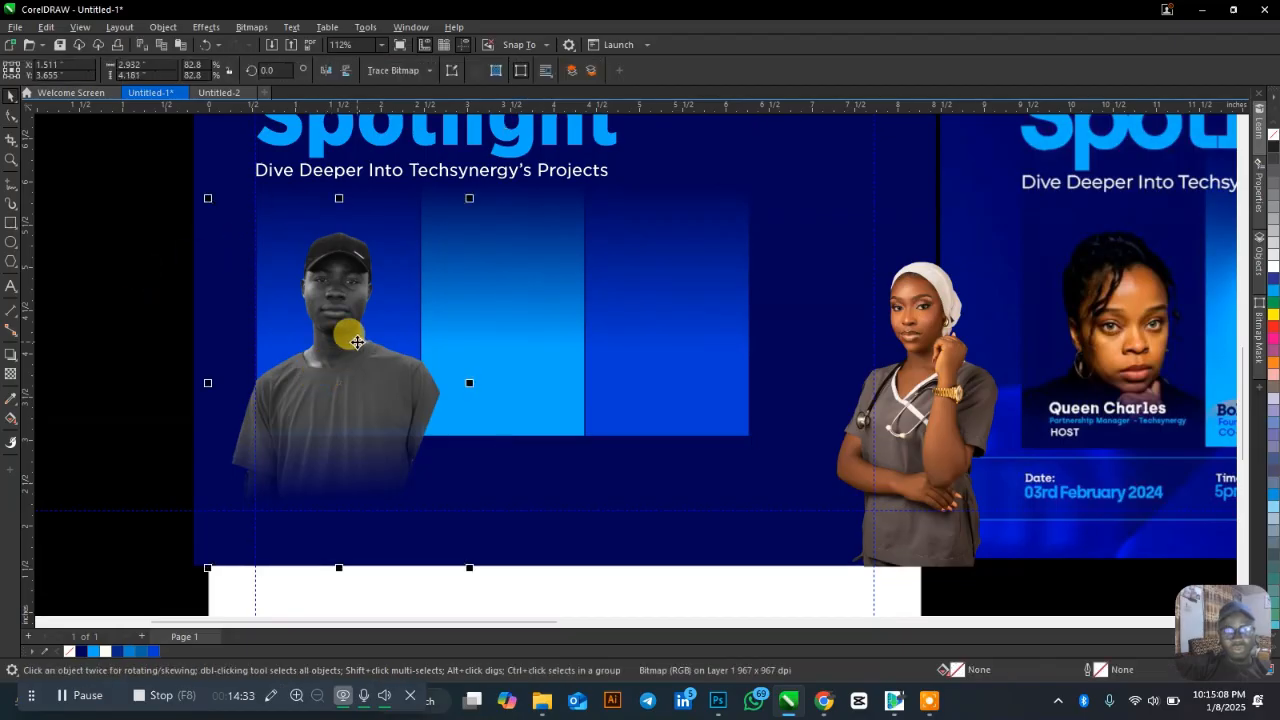
pyautogui.rightClick(355, 340)
pyautogui.click(408, 461)
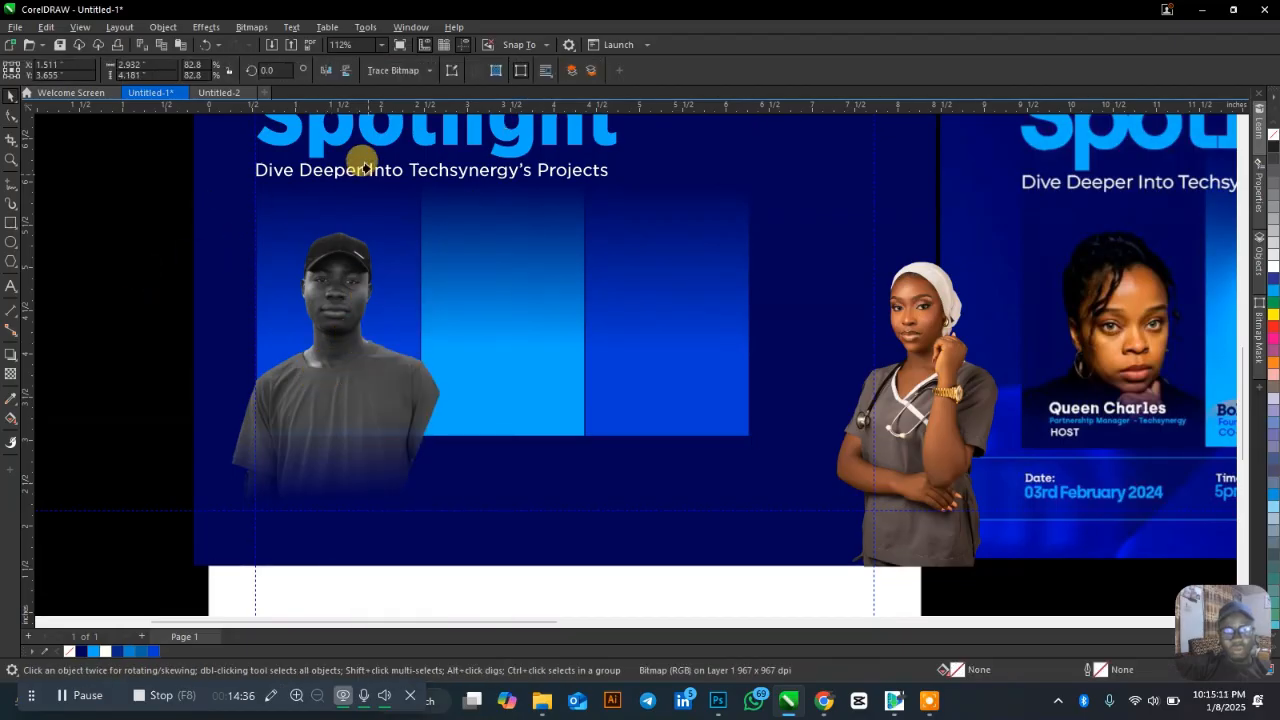
pyautogui.click(503, 262)
pyautogui.click(638, 393)
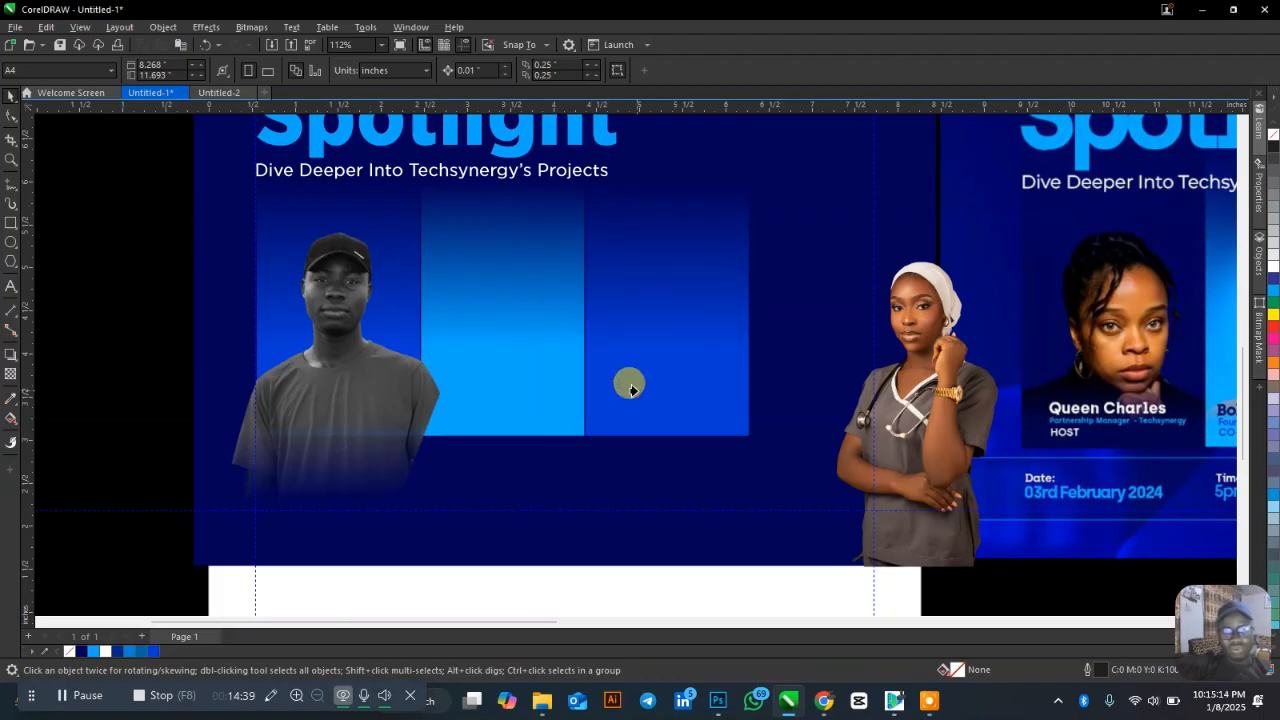
pyautogui.click(429, 386)
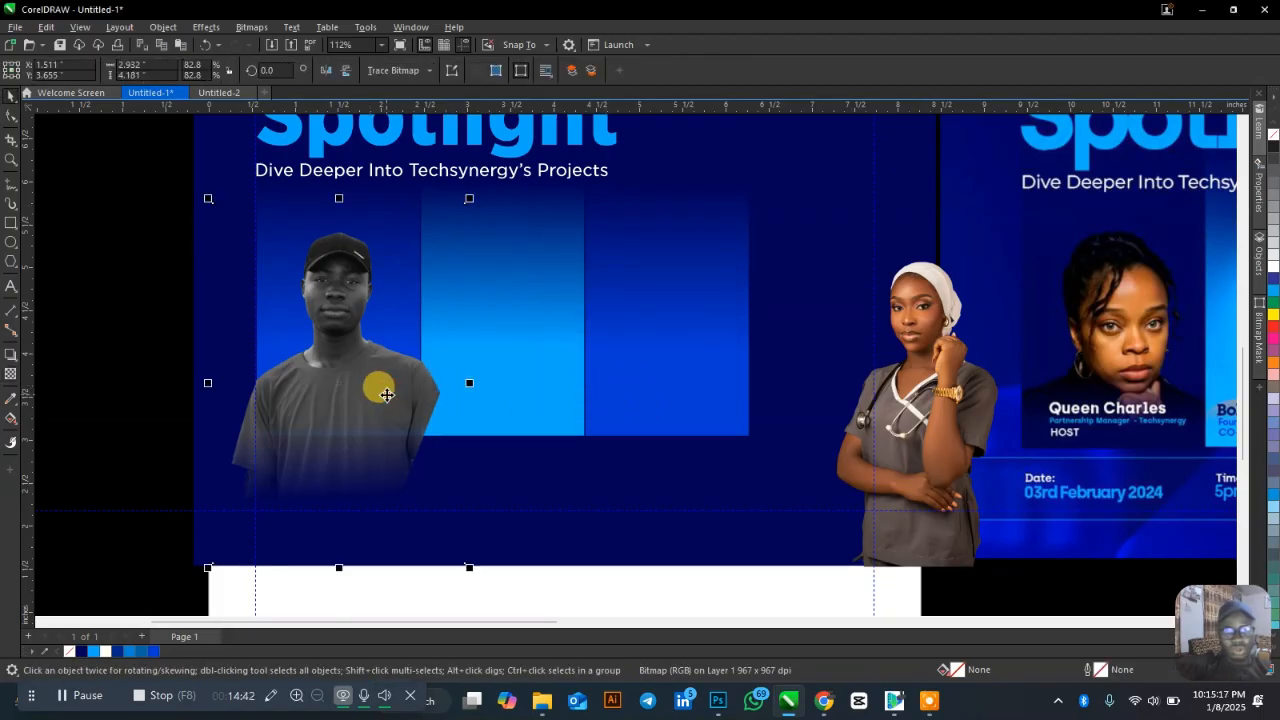
pyautogui.click(366, 184)
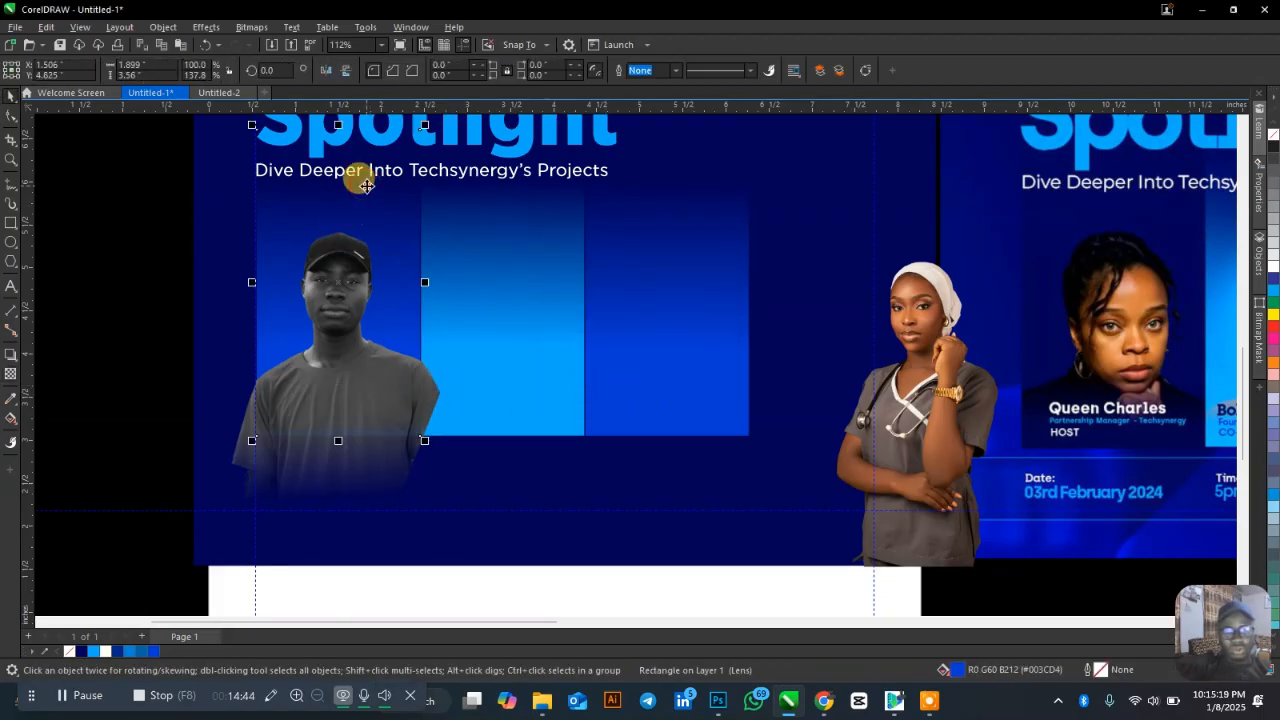
pyautogui.click(368, 362)
pyautogui.rightClick(368, 360)
pyautogui.click(446, 466)
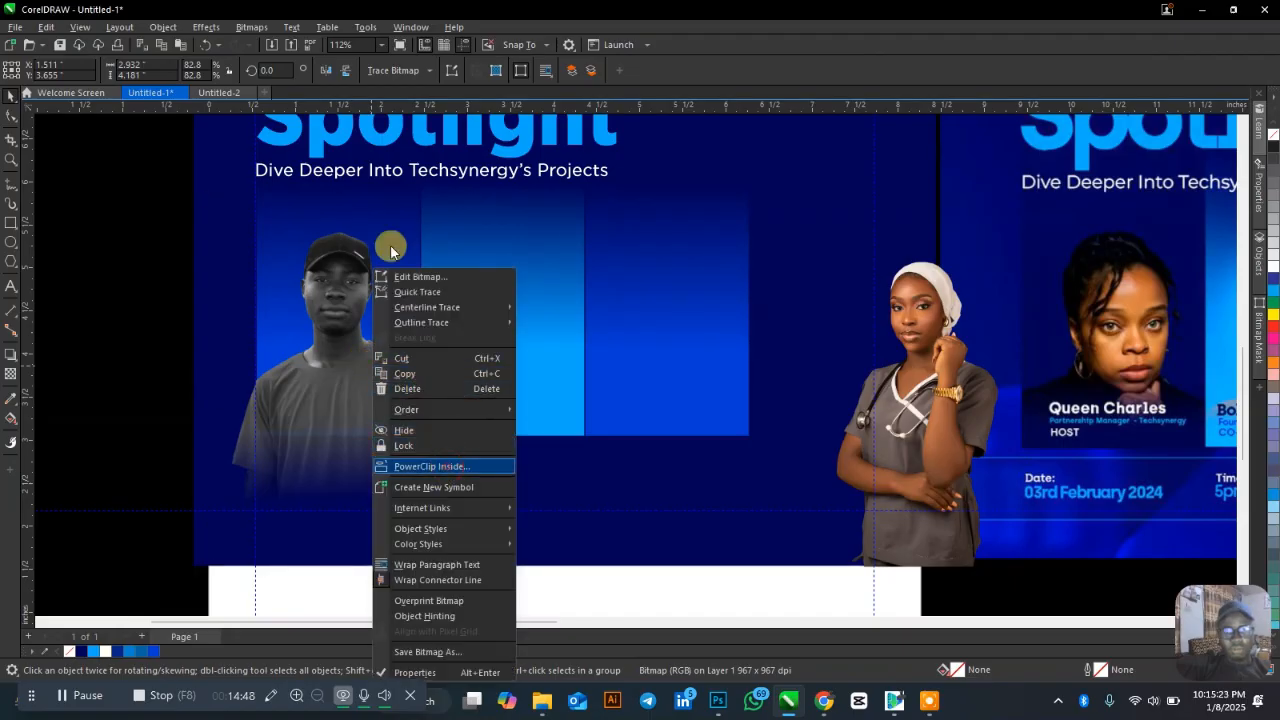
pyautogui.click(360, 172)
# PowerClip the nurse photo inside the middle blue panel.
pyautogui.click(928, 388)
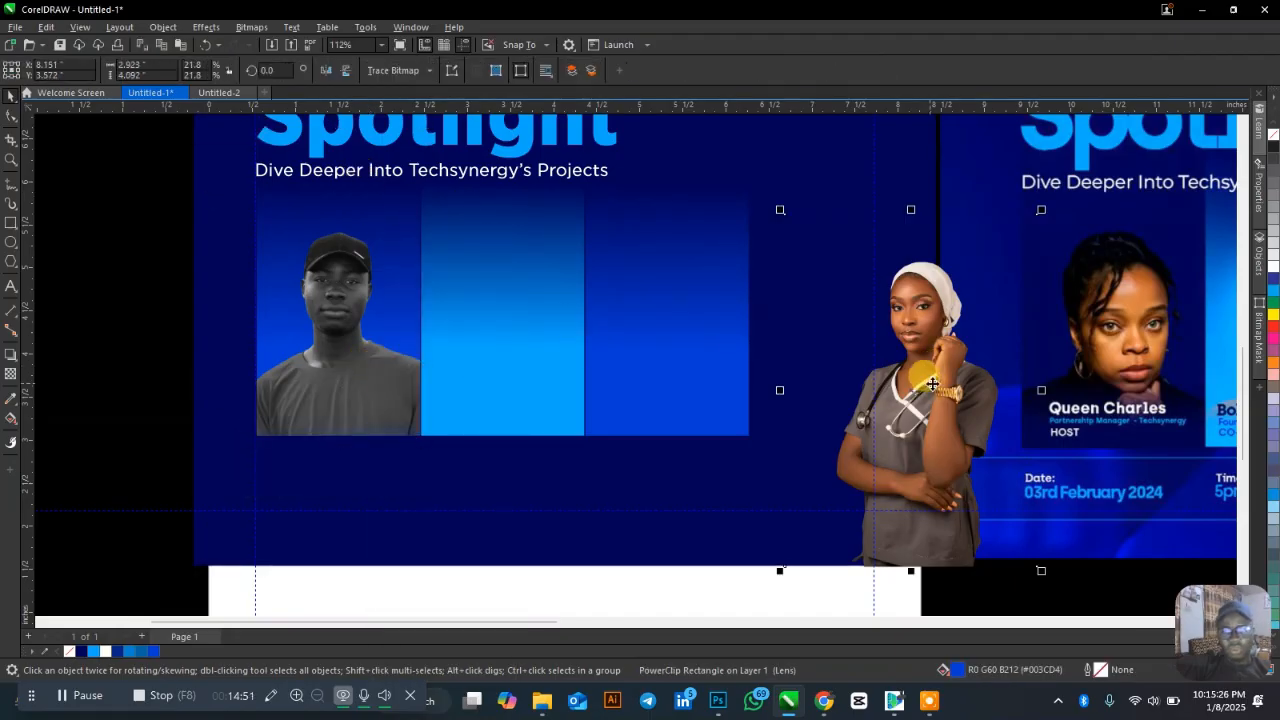
pyautogui.rightClick(929, 388)
pyautogui.click(1023, 467)
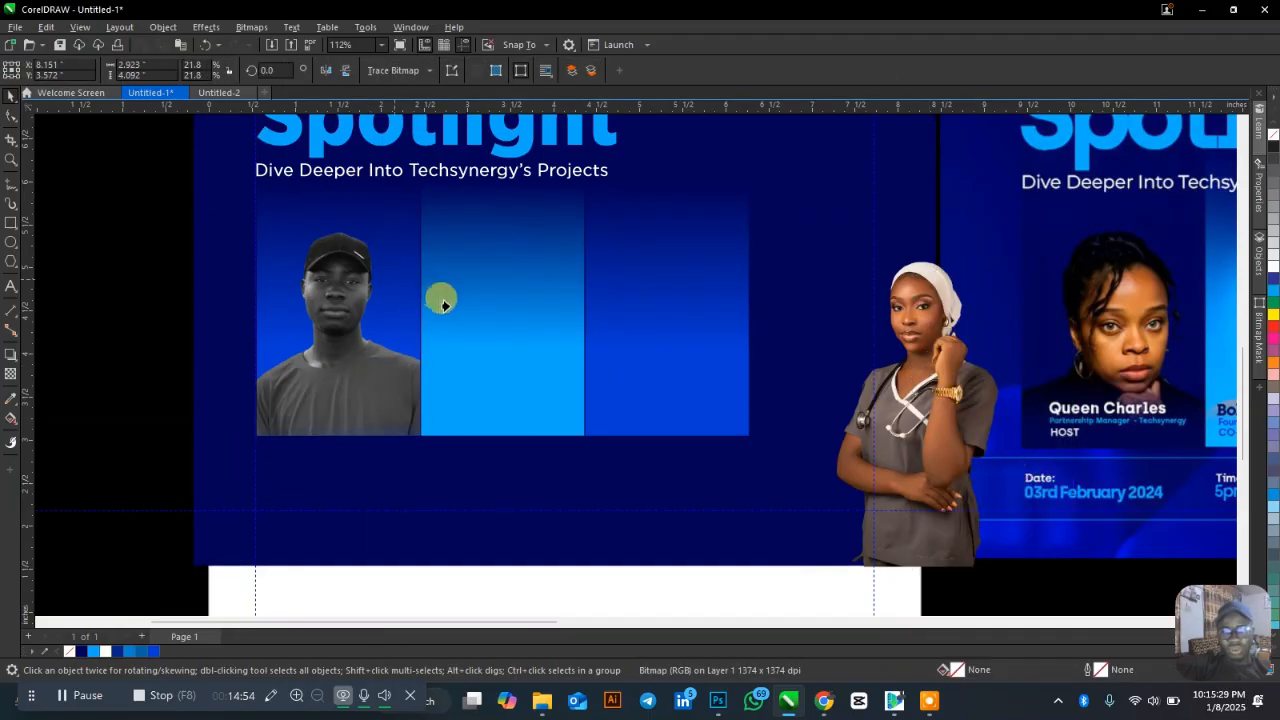
pyautogui.click(443, 297)
# Move the smiling-man photo onto the flyer and PowerClip it into the third panel.
pyautogui.scroll(-1, 428, 228)
pyautogui.scroll(-1, 428, 228)
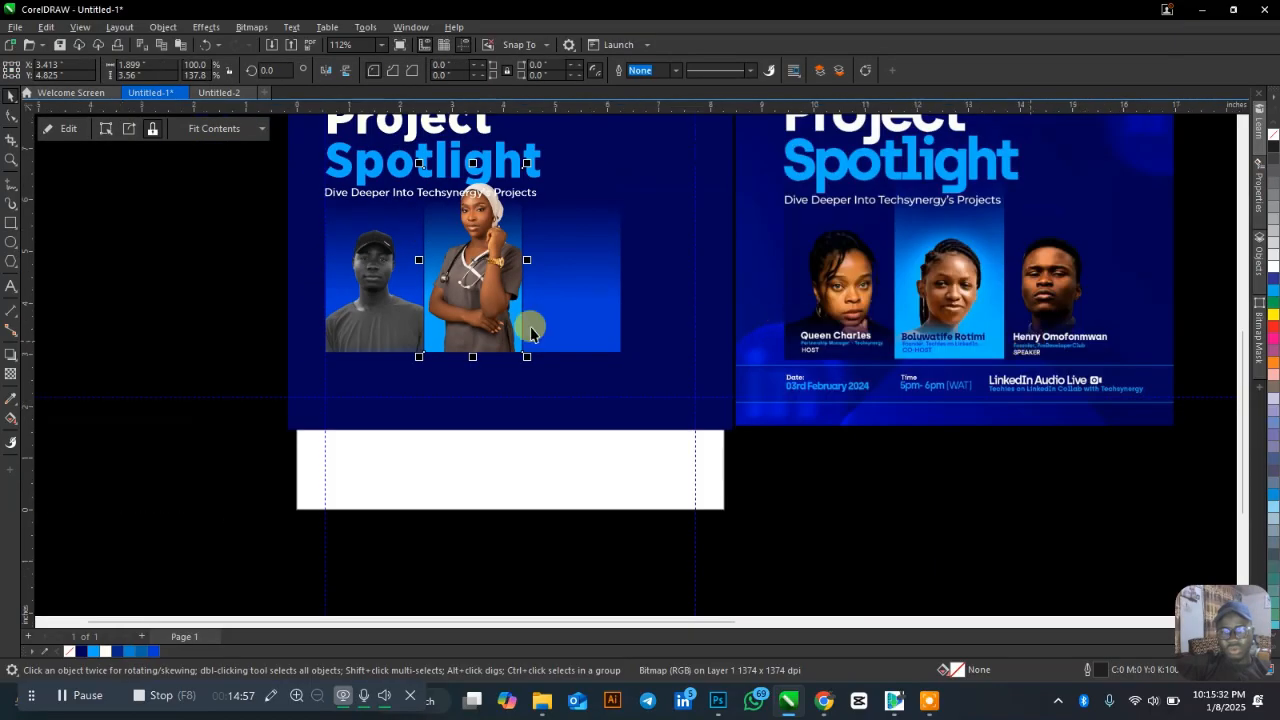
pyautogui.scroll(-1, 530, 327)
pyautogui.scroll(-2, 643, 280)
pyautogui.click(1123, 306)
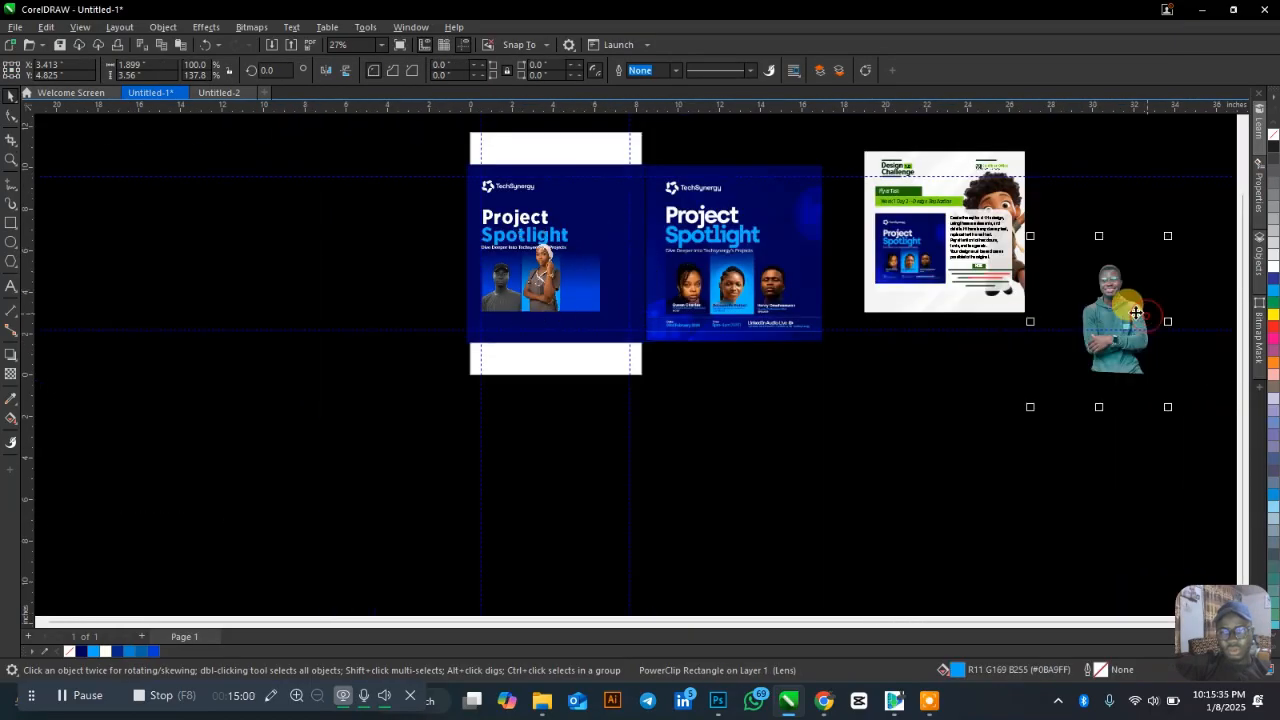
pyautogui.moveTo(1123, 306); pyautogui.dragTo(705, 271)
pyautogui.rightClick(705, 271)
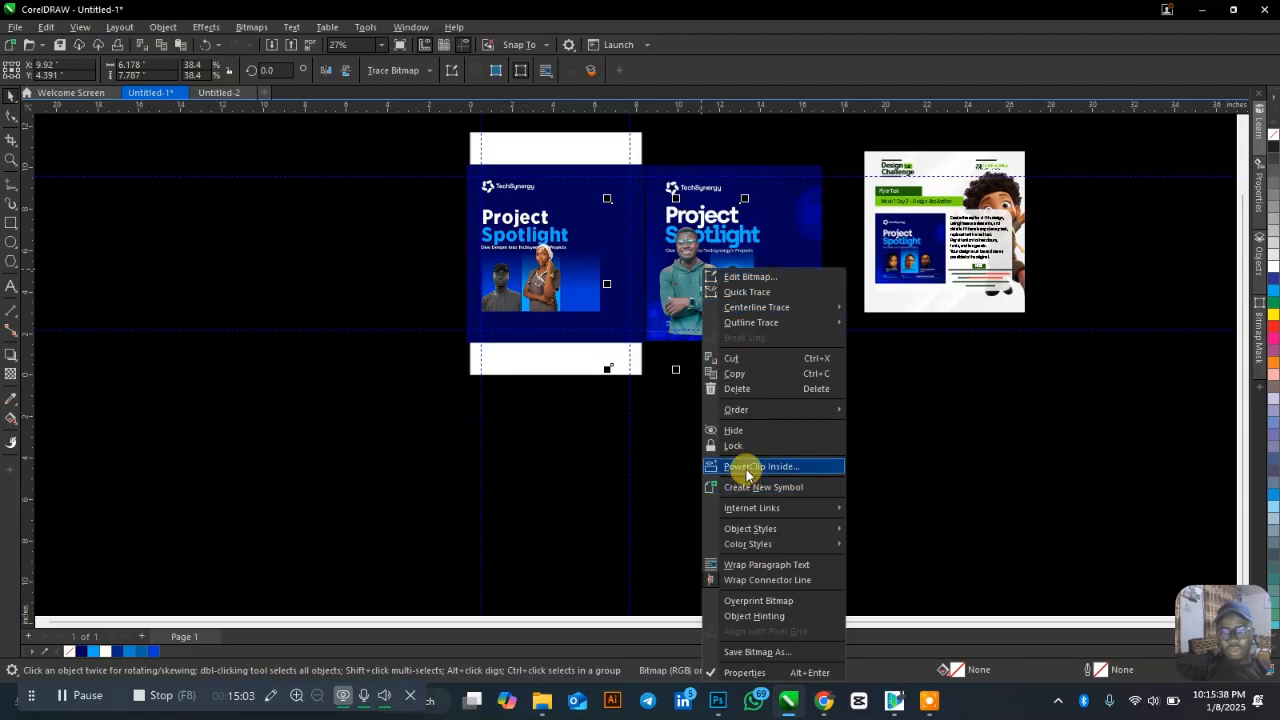
pyautogui.click(755, 466)
pyautogui.click(549, 263)
# Shrink and reposition the smiling-man photo so his face fills the third panel.
pyautogui.scroll(2, 552, 265)
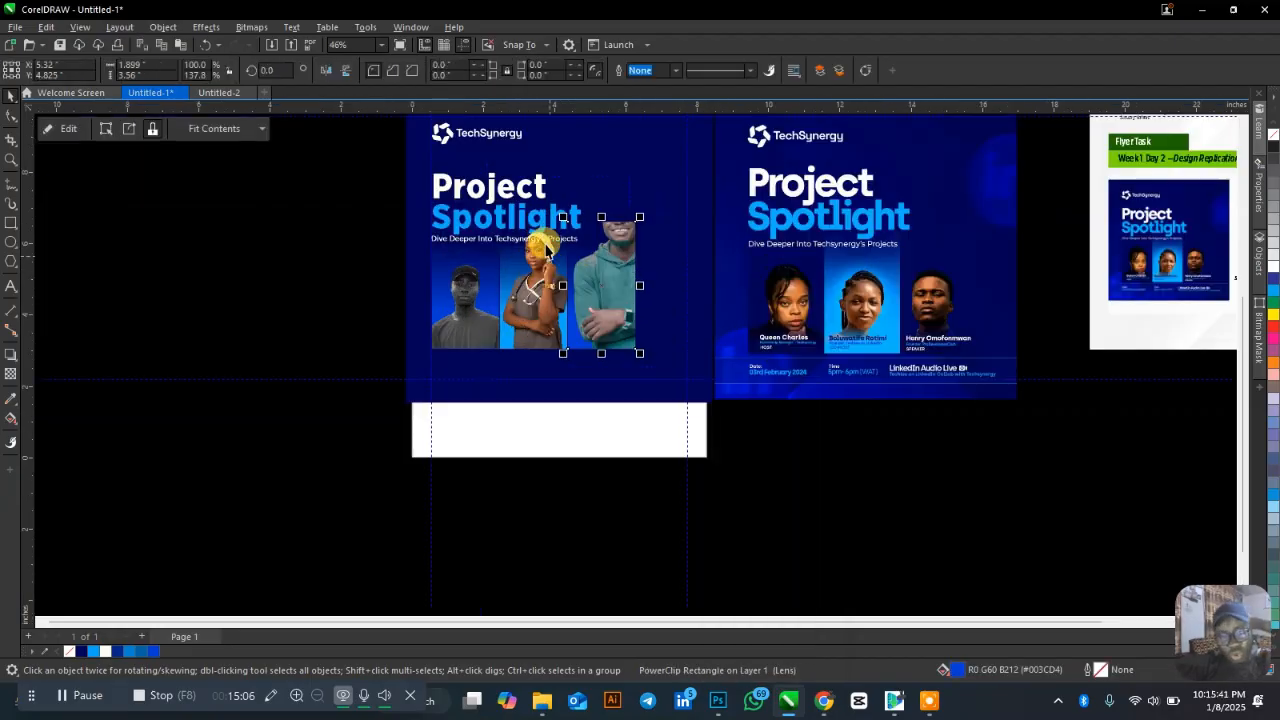
pyautogui.scroll(-1, 588, 229)
pyautogui.scroll(1, 588, 229)
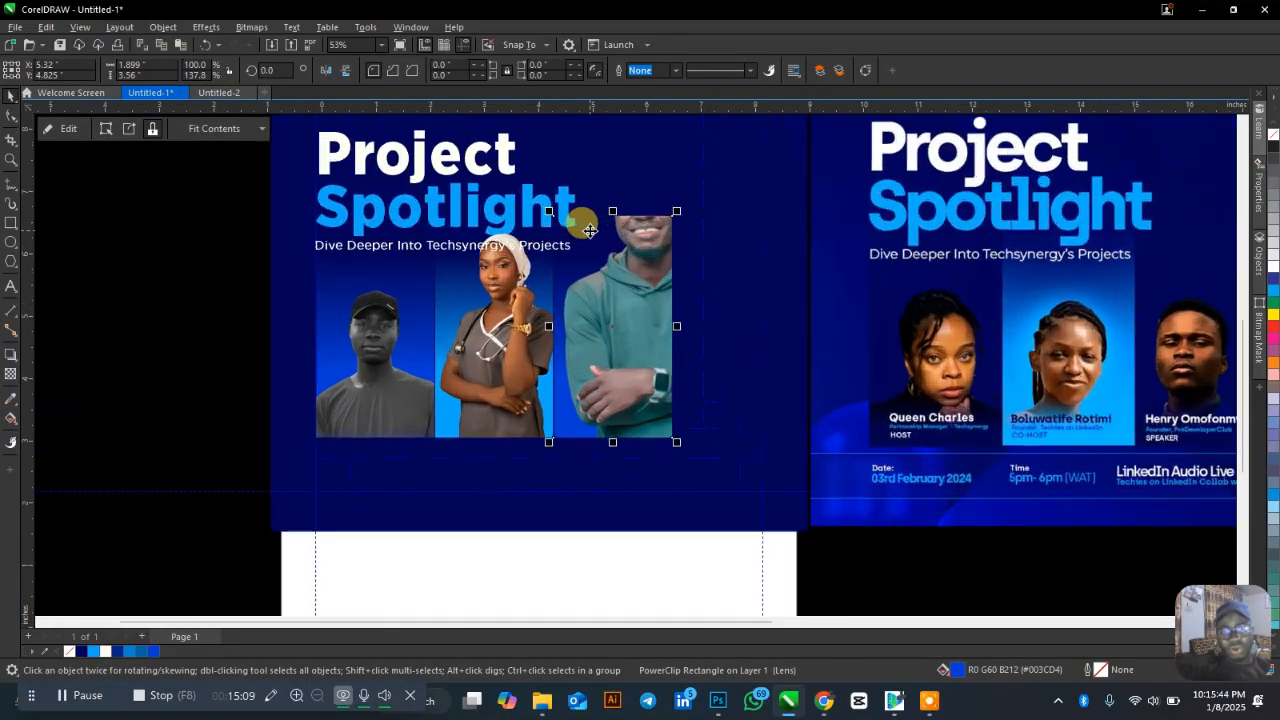
pyautogui.keyDown('ctrl'); pyautogui.click(630, 288); pyautogui.keyUp('ctrl')
pyautogui.moveTo(621, 302); pyautogui.dragTo(616, 332)
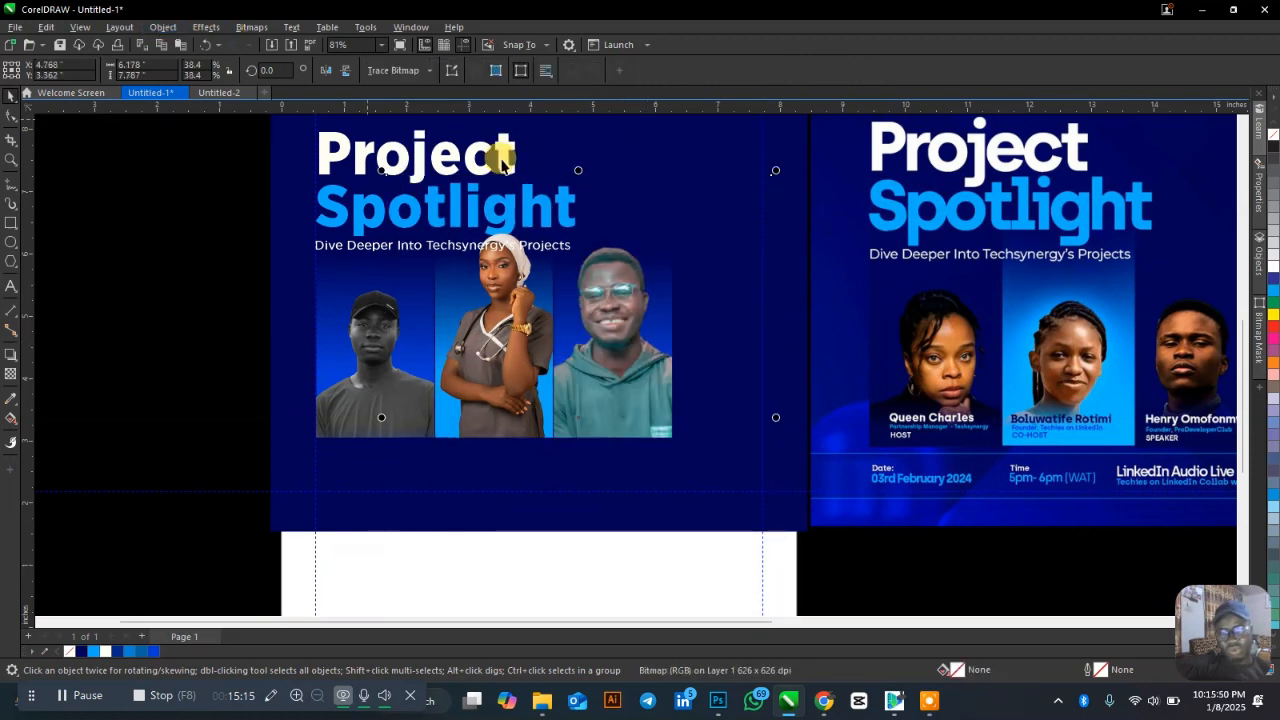
pyautogui.moveTo(775, 171); pyautogui.dragTo(678, 287)
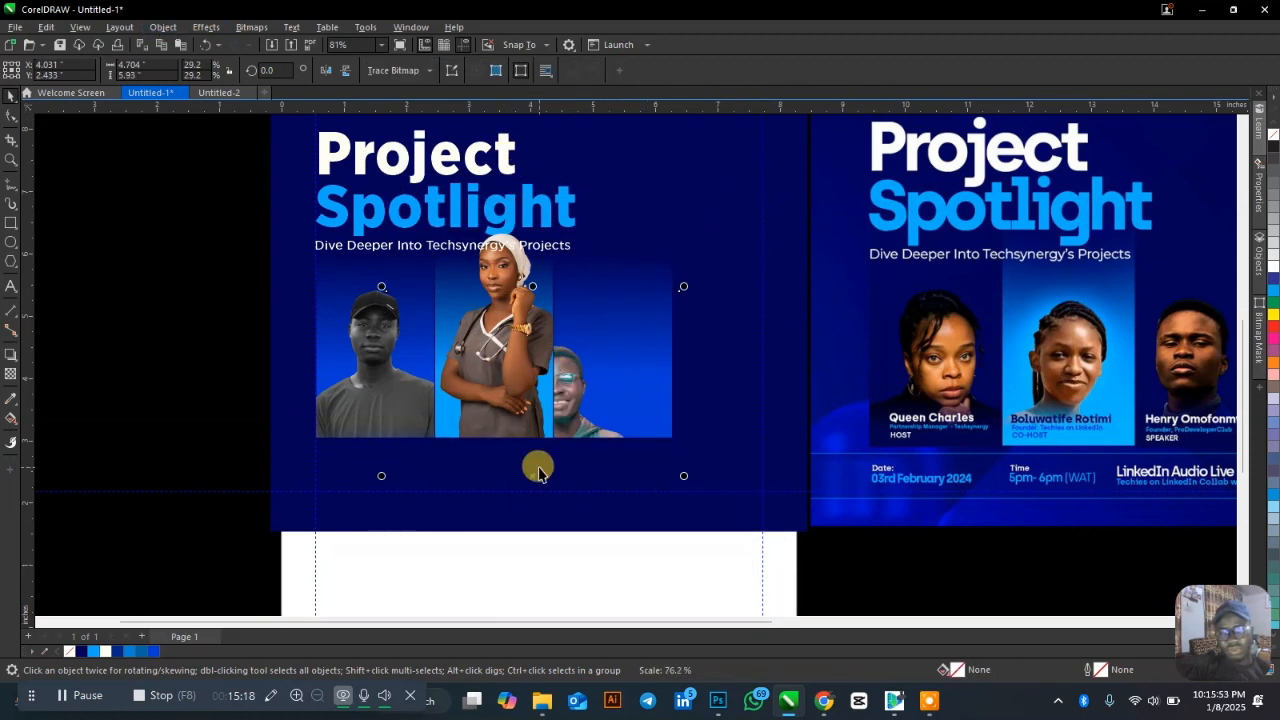
pyautogui.moveTo(534, 475); pyautogui.dragTo(583, 396)
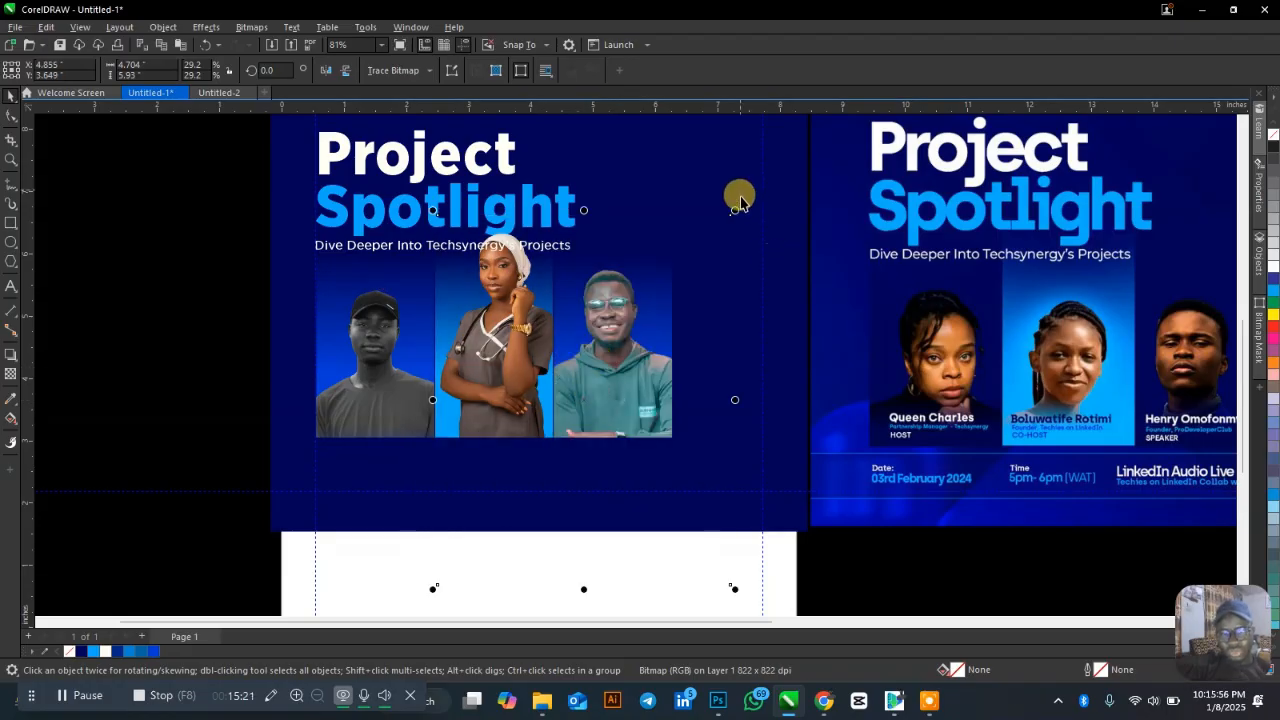
pyautogui.moveTo(724, 212); pyautogui.dragTo(701, 241)
pyautogui.moveTo(613, 397); pyautogui.dragTo(613, 382)
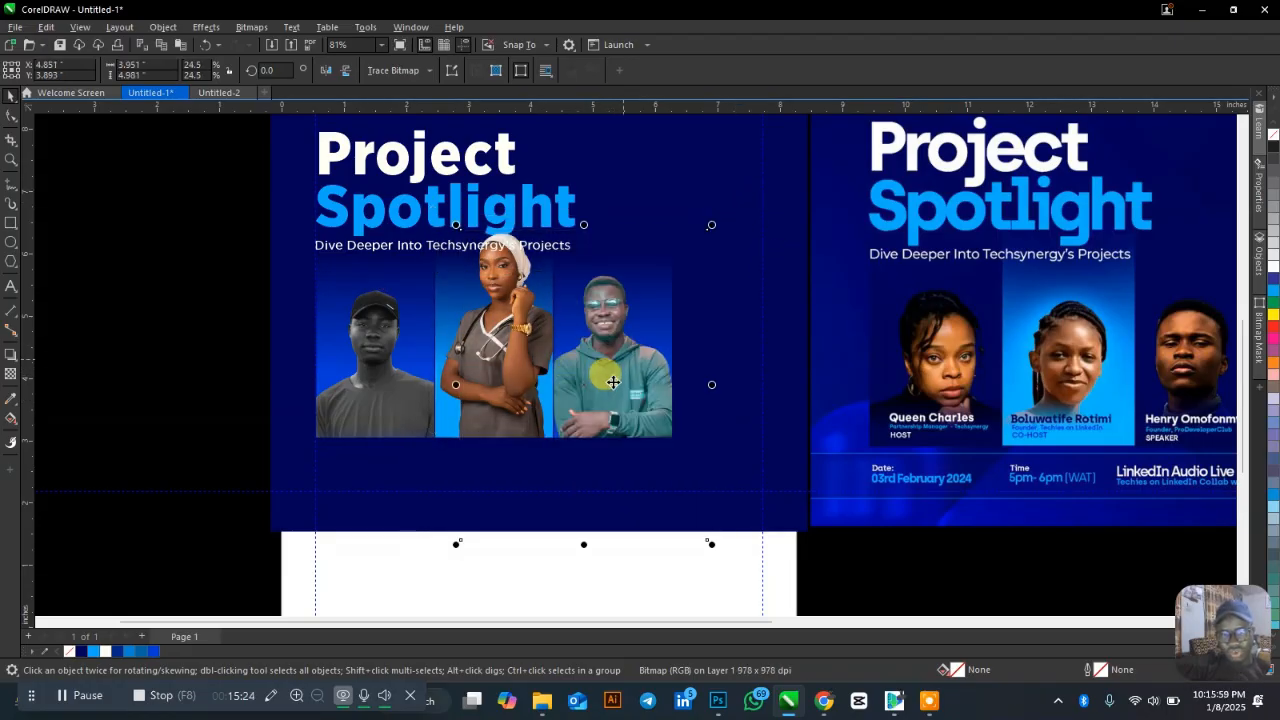
pyautogui.click(510, 368)
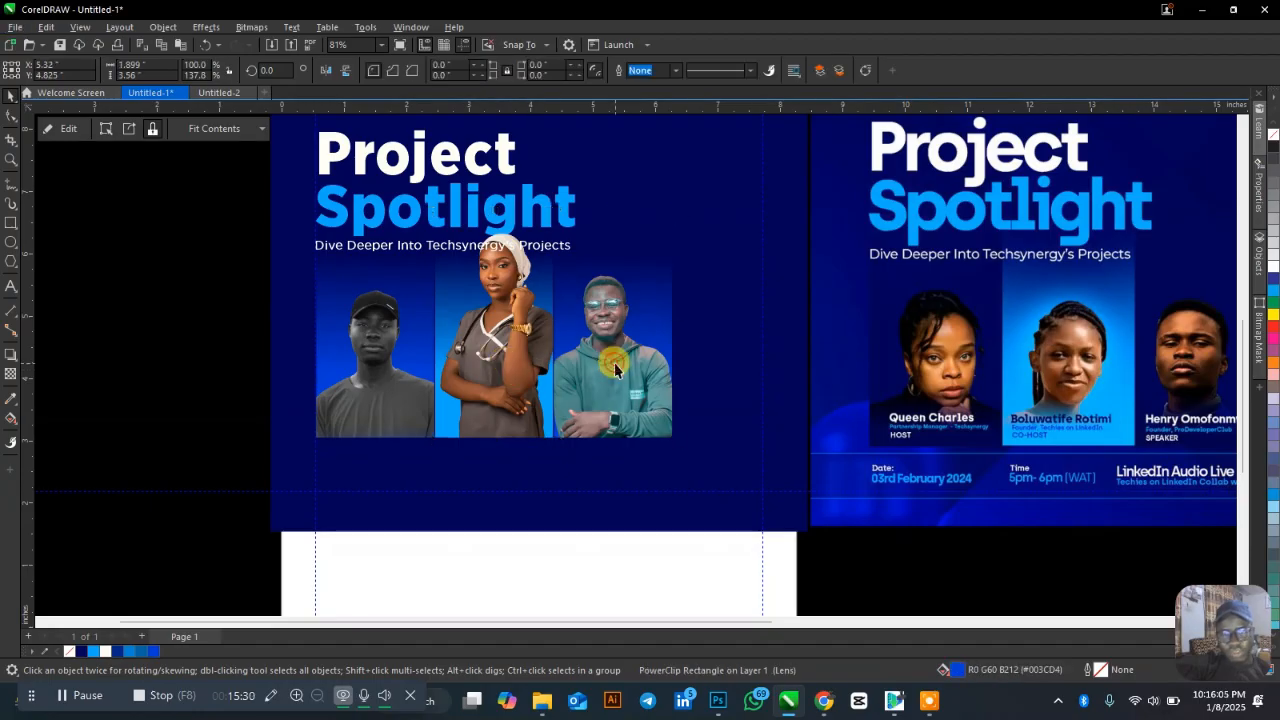
pyautogui.moveTo(616, 364)
pyautogui.mouseDown()
pyautogui.moveTo(618, 375)
pyautogui.moveTo(600, 362)
pyautogui.mouseUp()
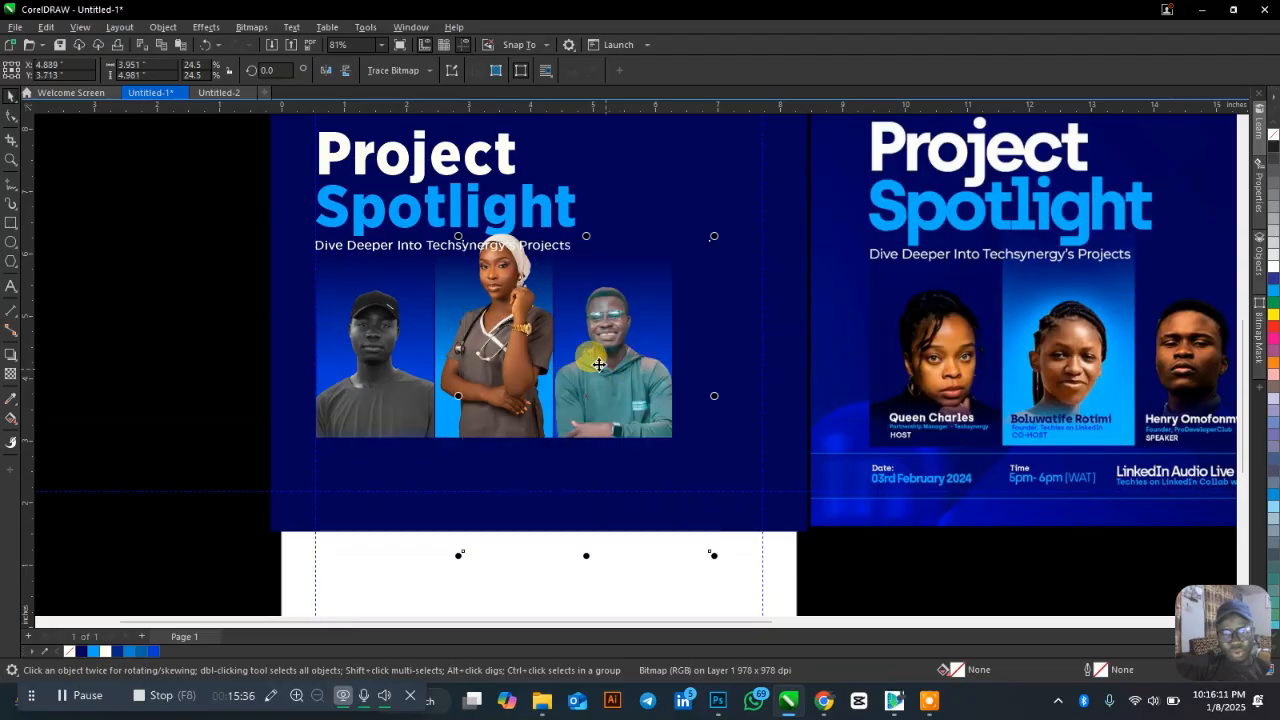
# Move the middle portrait lower inside its PowerClip frame and rescale it to fit.
pyautogui.click(490, 378)
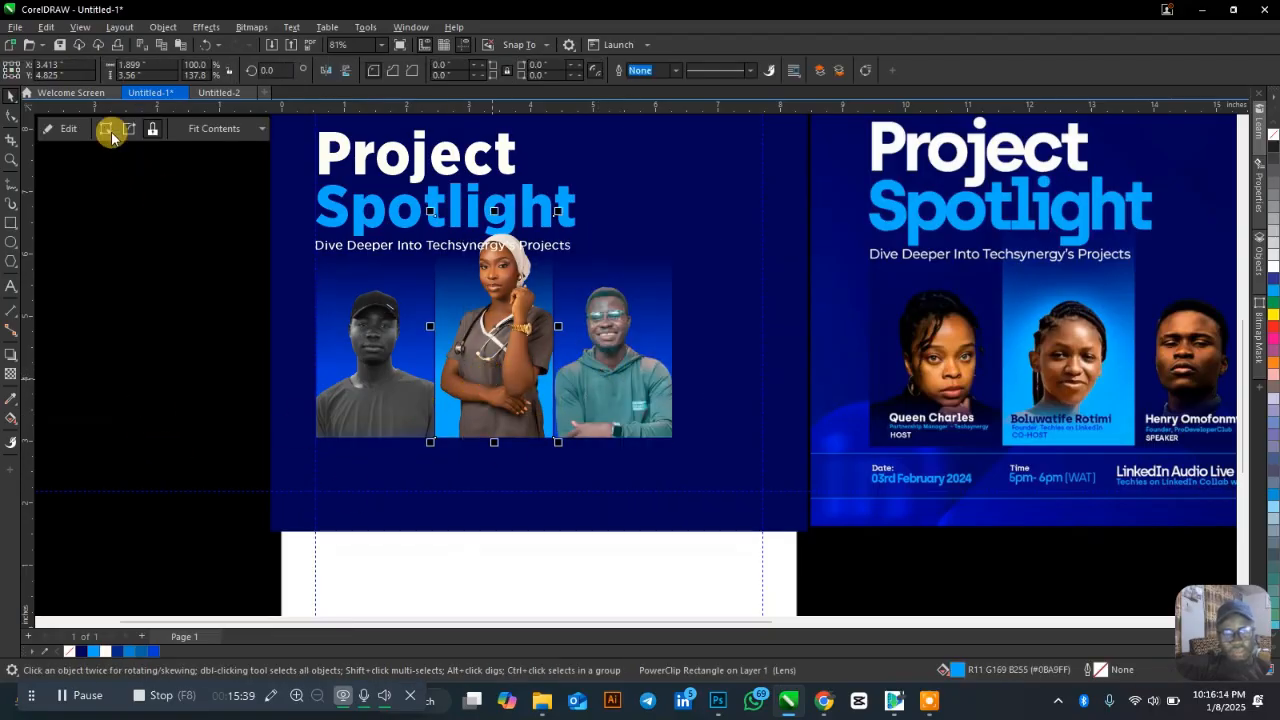
pyautogui.click(53, 127)
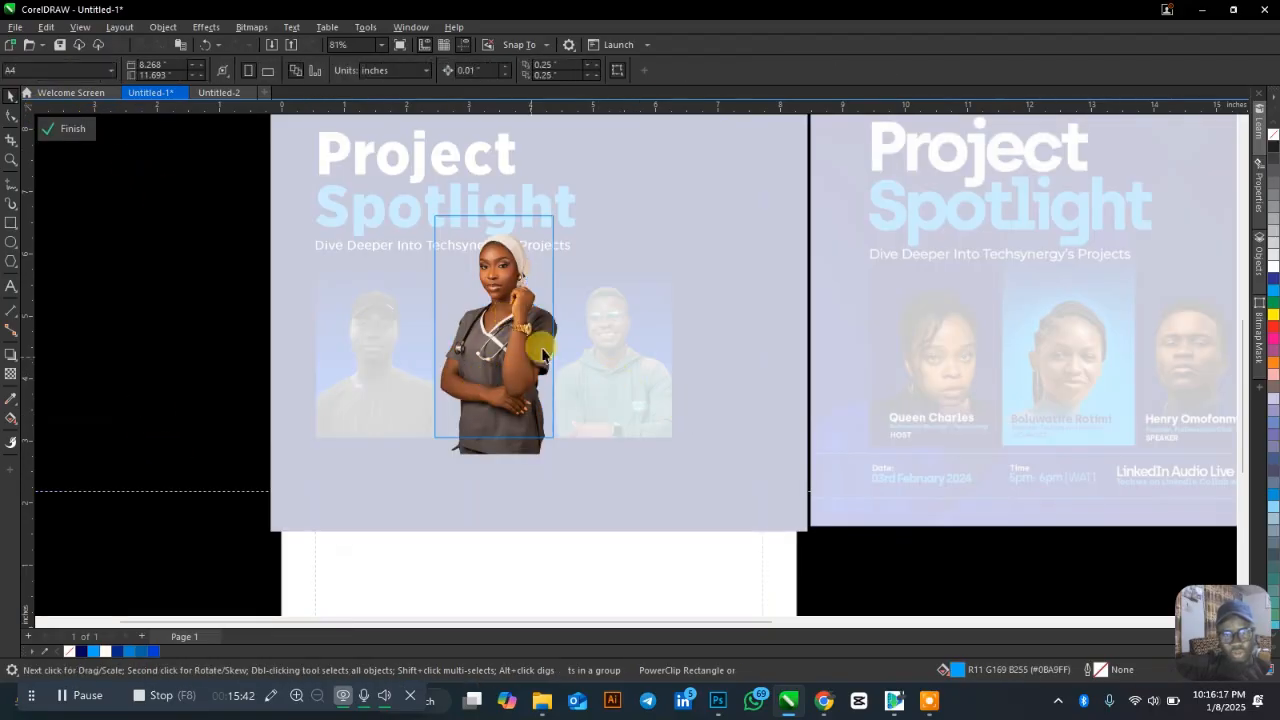
pyautogui.moveTo(498, 318); pyautogui.dragTo(492, 357)
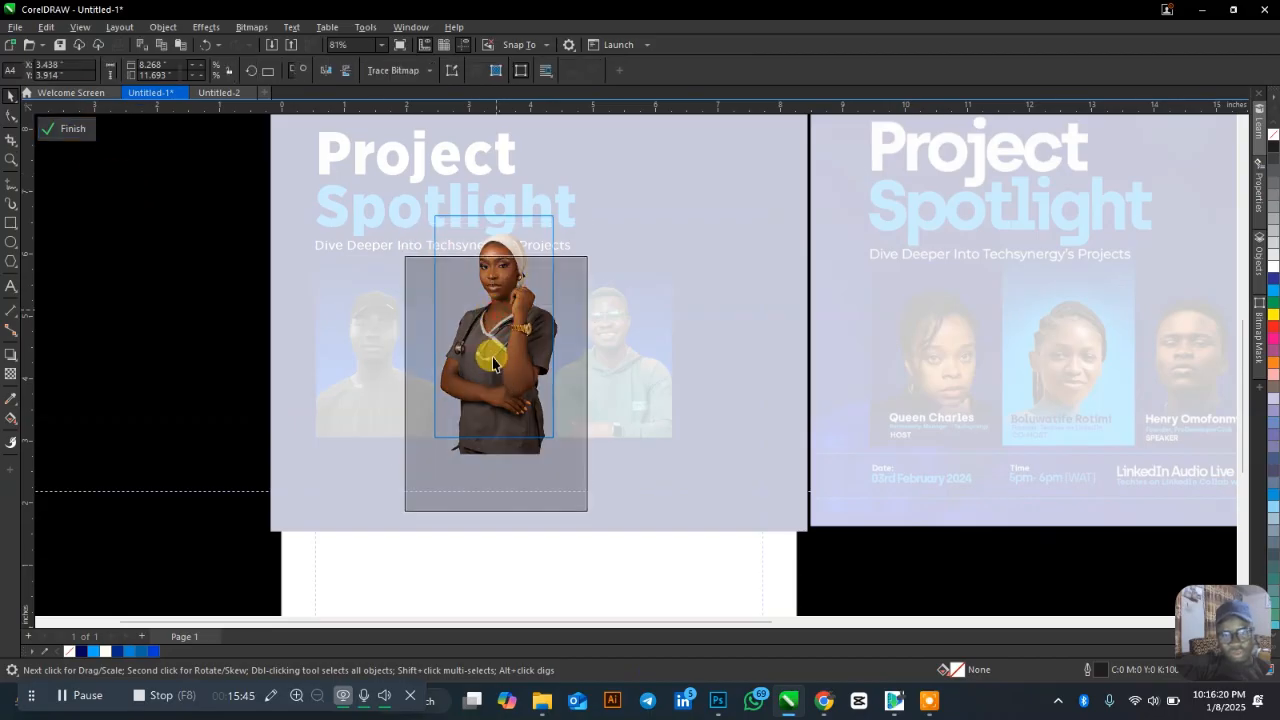
pyautogui.click(70, 128)
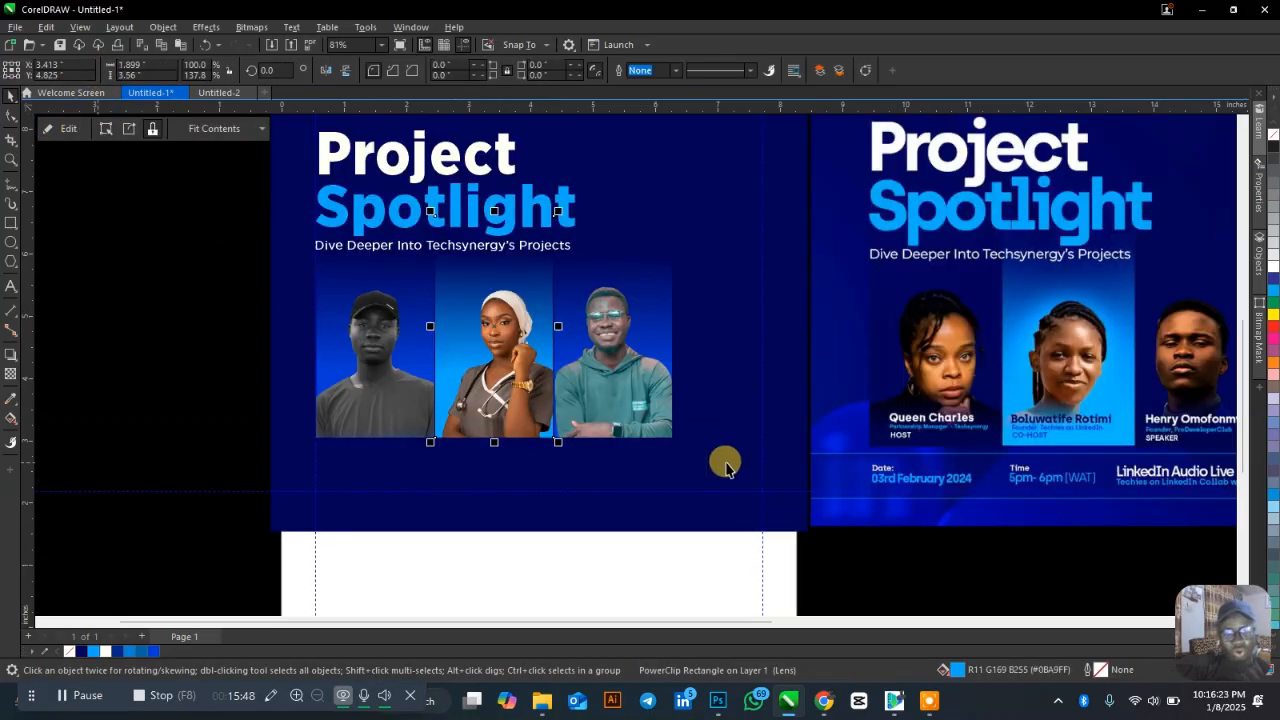
pyautogui.keyDown('ctrl'); pyautogui.click(501, 368); pyautogui.keyUp('ctrl')
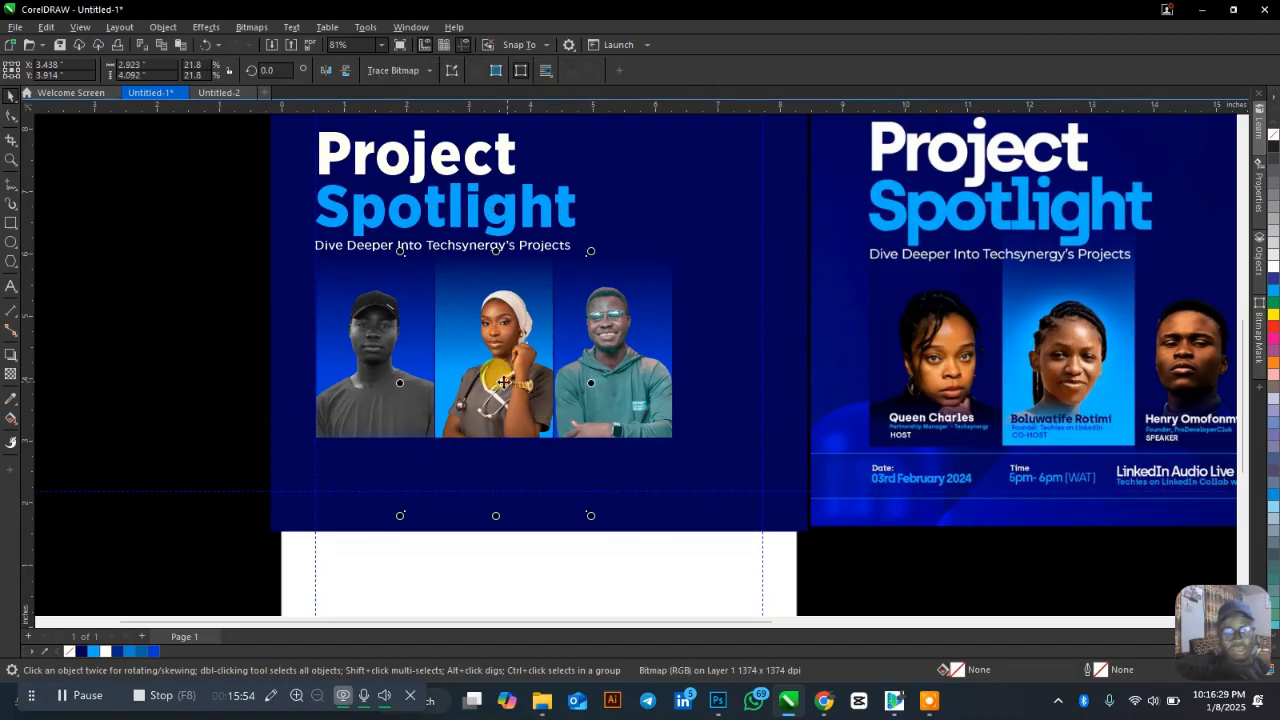
pyautogui.moveTo(504, 382); pyautogui.dragTo(498, 397)
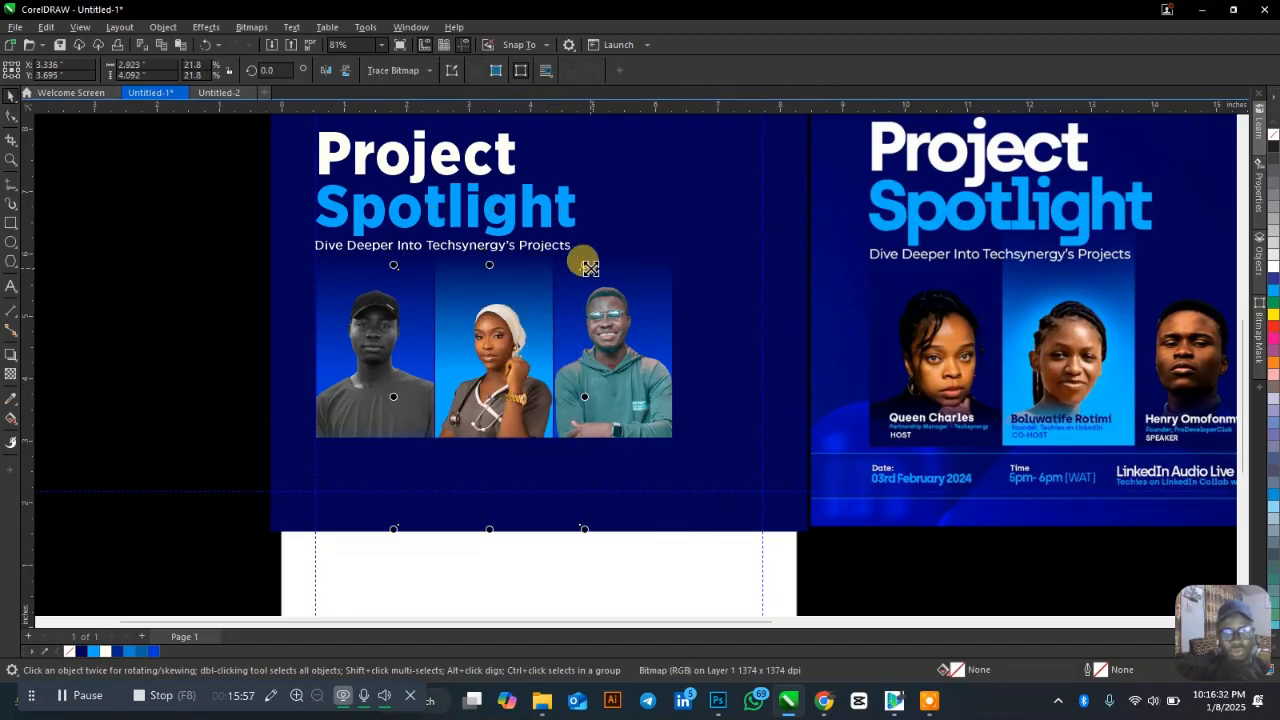
pyautogui.moveTo(590, 268); pyautogui.dragTo(586, 236)
pyautogui.moveTo(508, 394); pyautogui.dragTo(507, 372)
# Drag a copy of the subtitle line down over the bottom of the portraits.
pyautogui.click(633, 397)
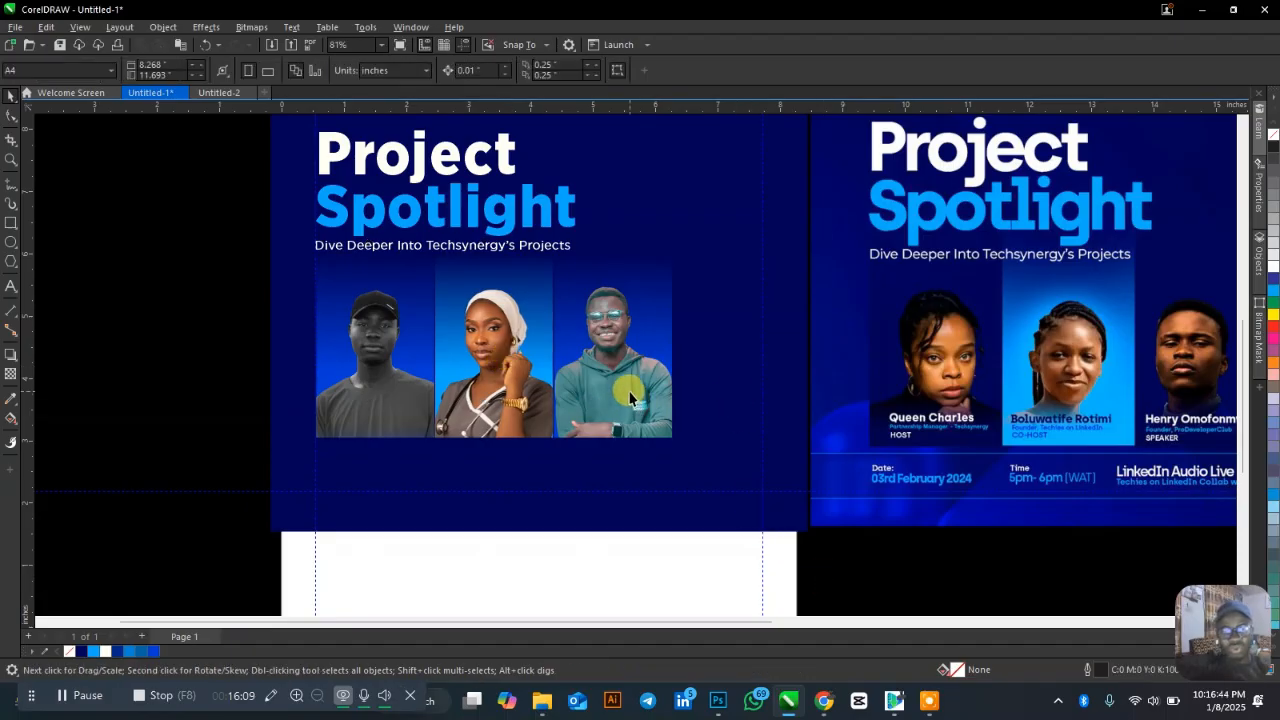
pyautogui.scroll(-1, 515, 400)
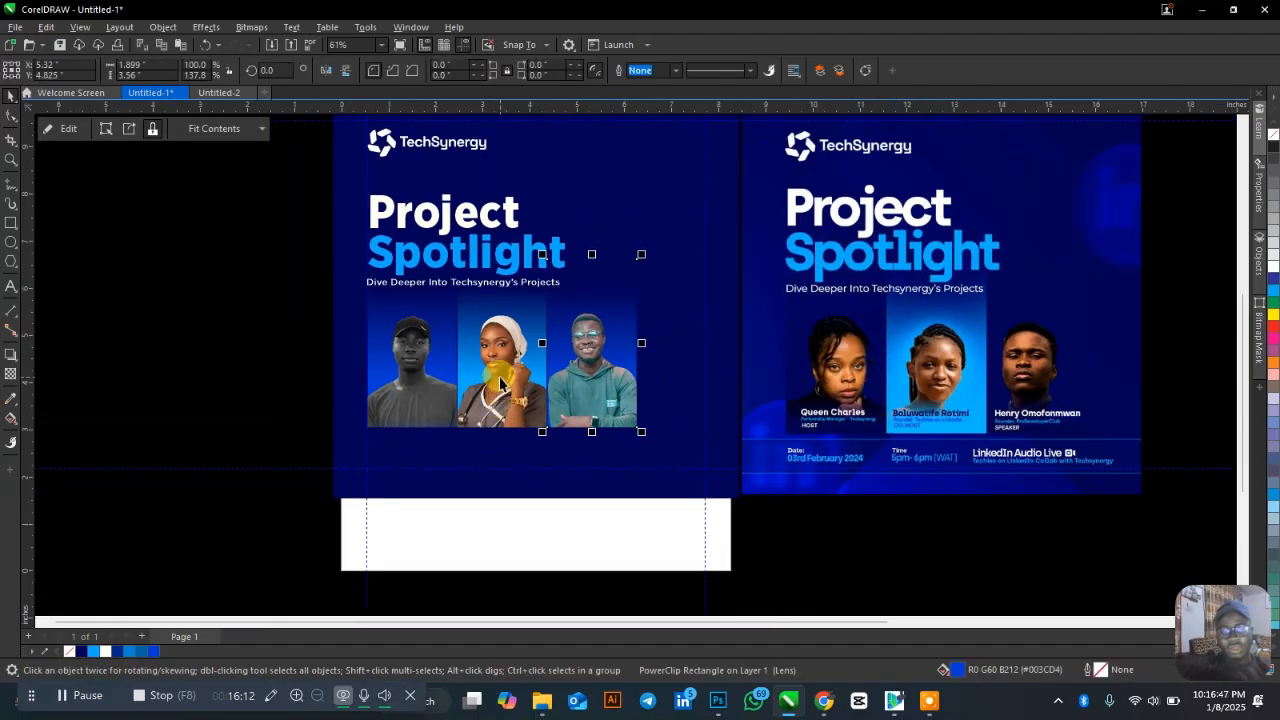
pyautogui.click(266, 337)
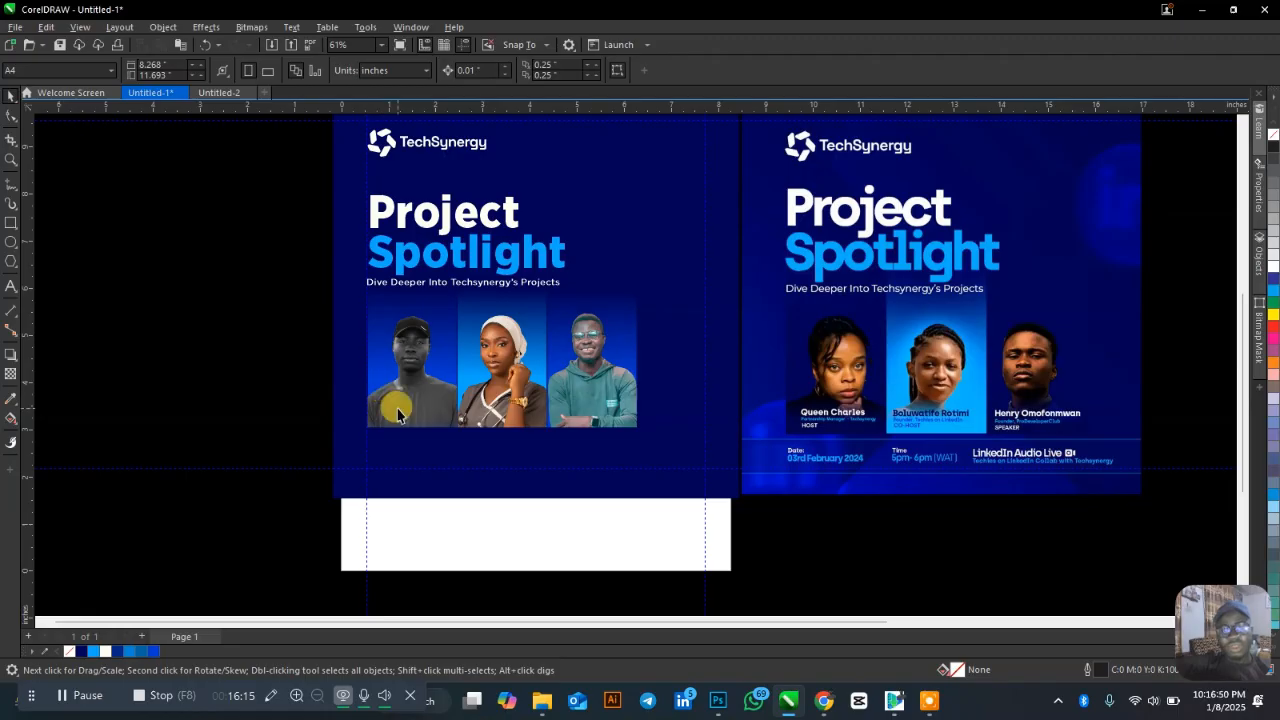
pyautogui.scroll(2, 560, 400)
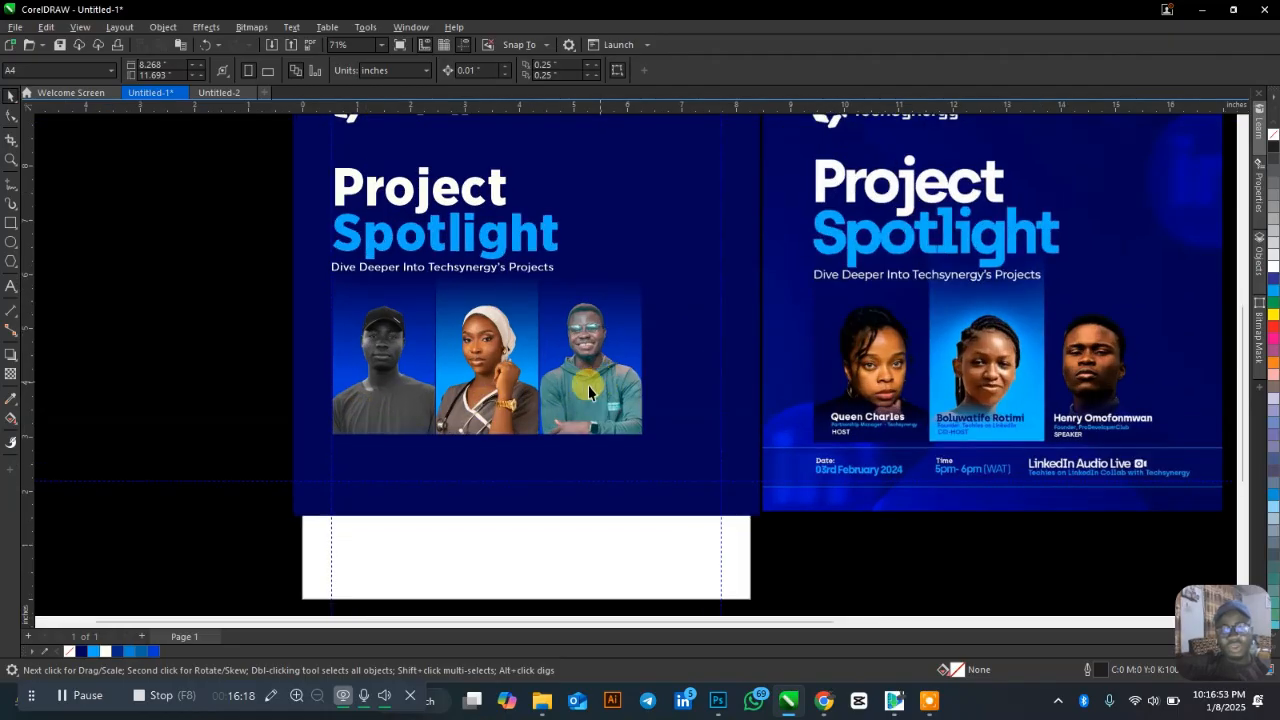
pyautogui.moveTo(405, 252); pyautogui.dragTo(430, 422)
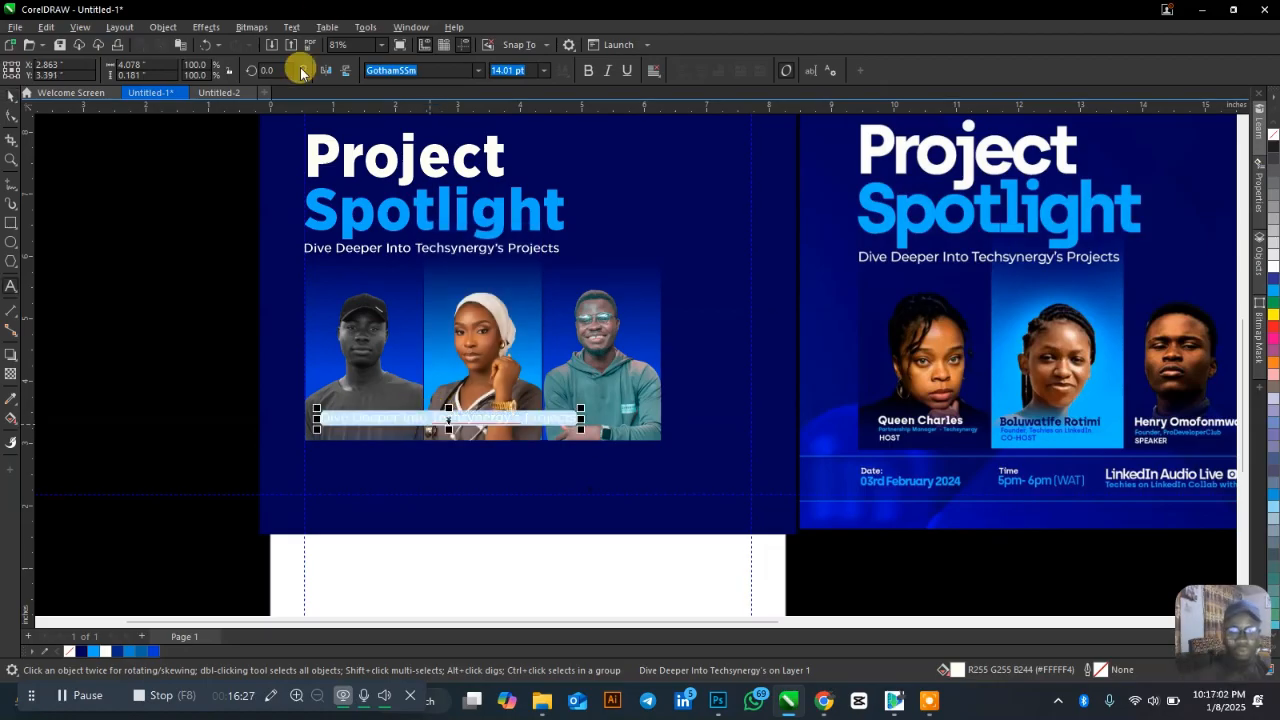
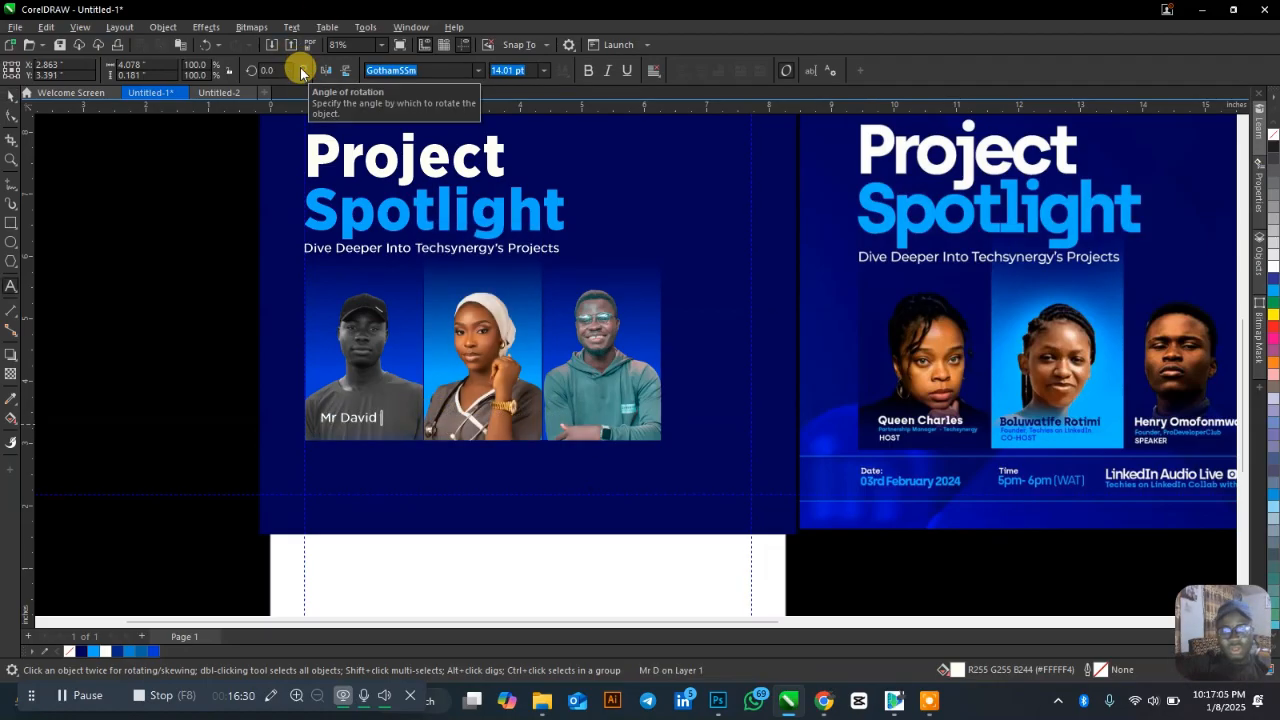
# Retype the copied text as the host's name and make it bold.
pyautogui.click(587, 72)
pyautogui.scroll(2, 363, 456)
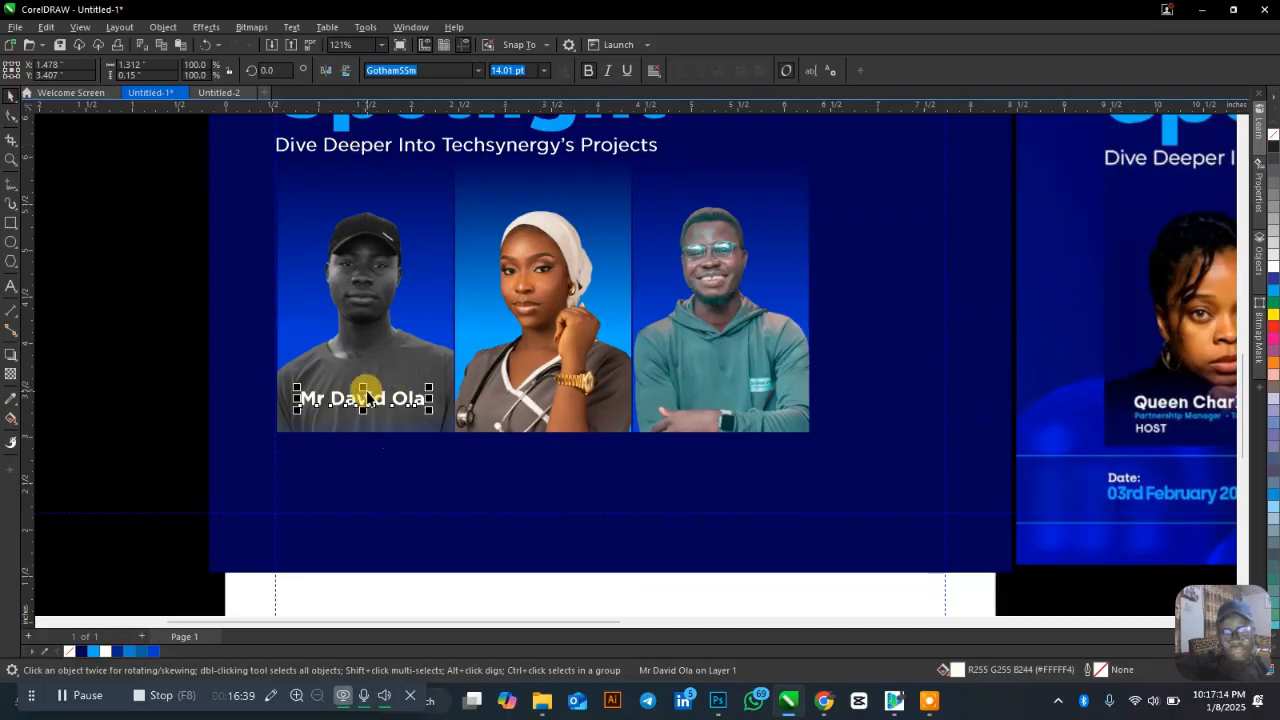
pyautogui.keyDown('shift'); pyautogui.click(368, 358); pyautogui.keyUp('shift')
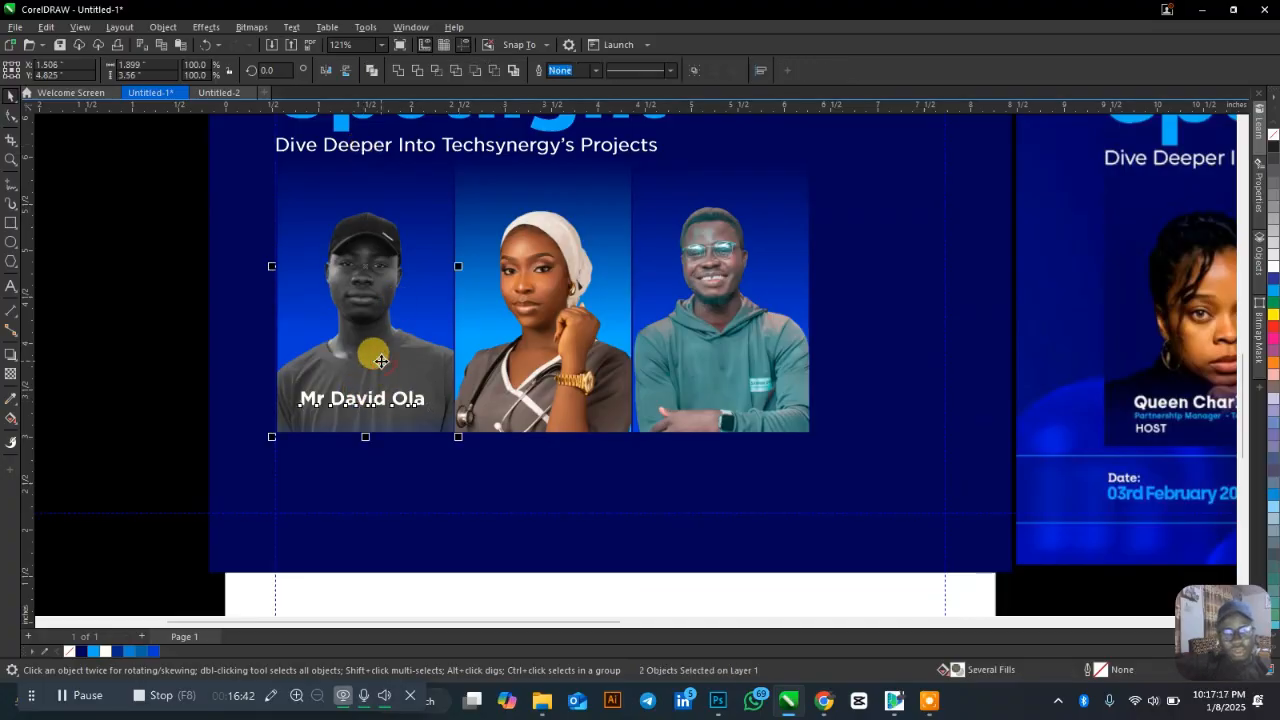
pyautogui.click(168, 350)
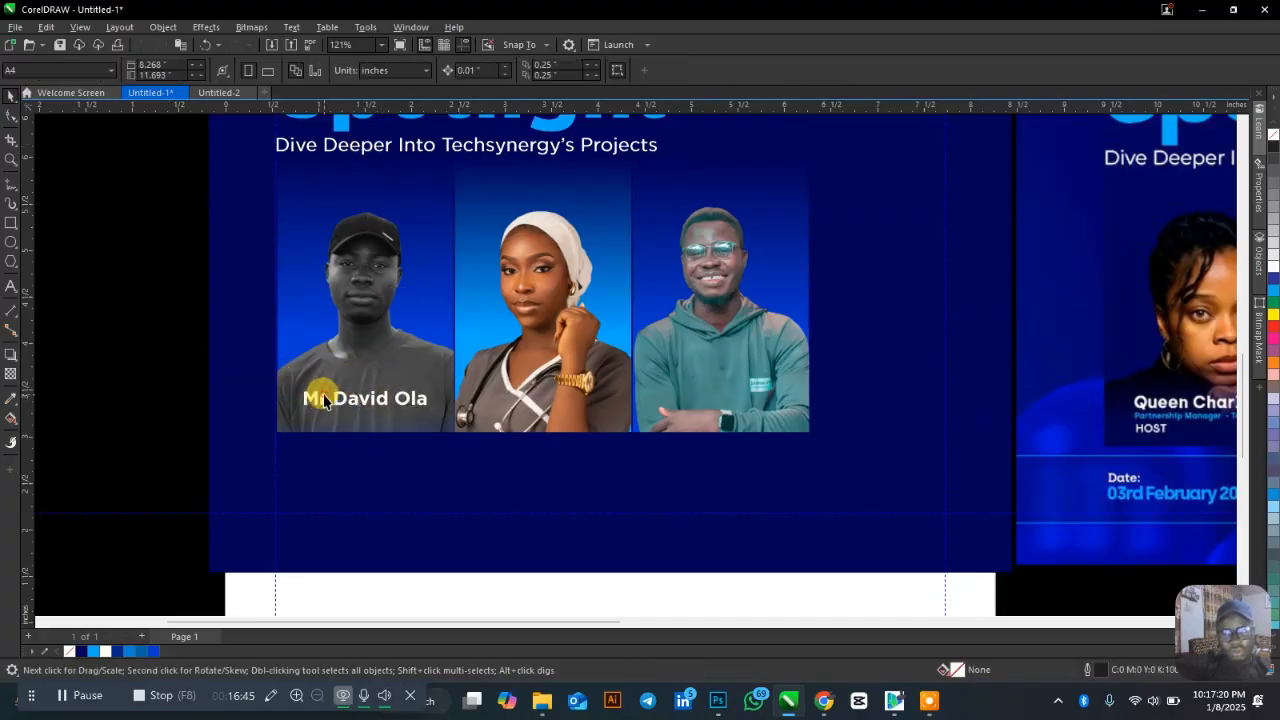
# Duplicate the name below and change it to a regular-weight 'Partnership Manager' line.
pyautogui.moveTo(355, 396)
pyautogui.mouseDown()
pyautogui.moveTo(360, 429)
pyautogui.moveTo(361, 414)
pyautogui.mouseUp()
pyautogui.doubleClick(361, 415)
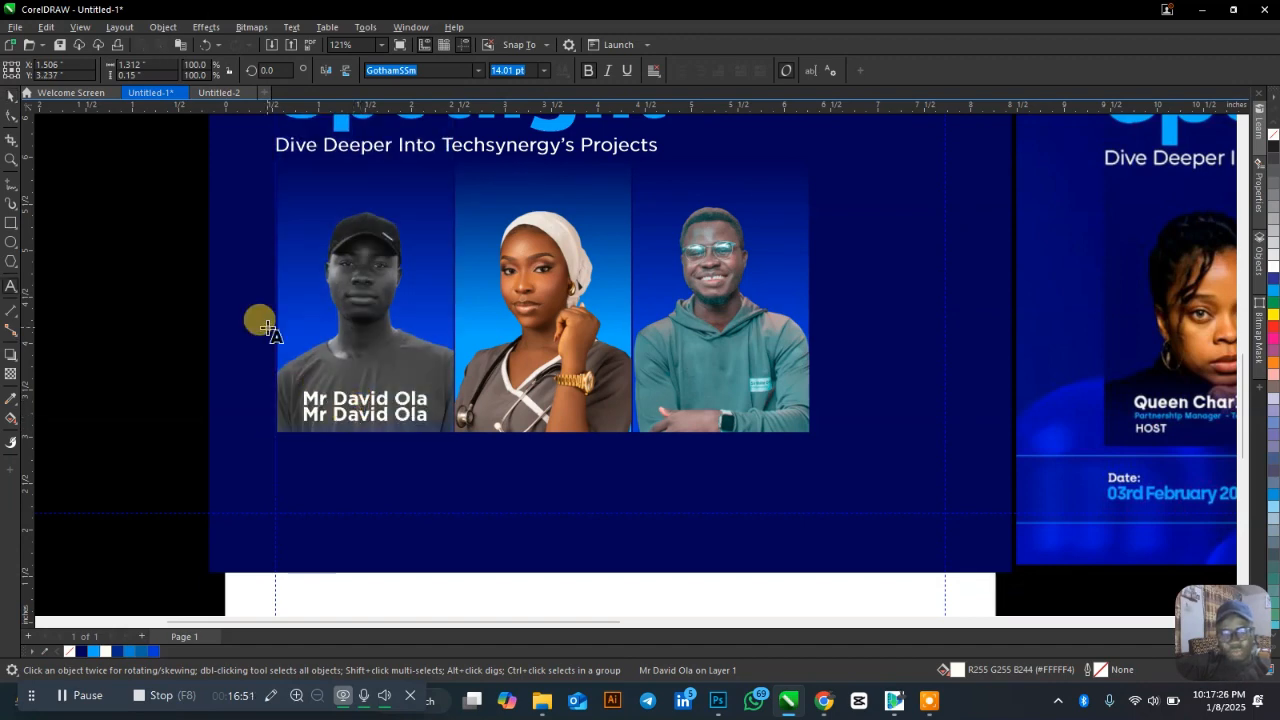
pyautogui.hotkey('ctrl', 'a')
pyautogui.write('Par')
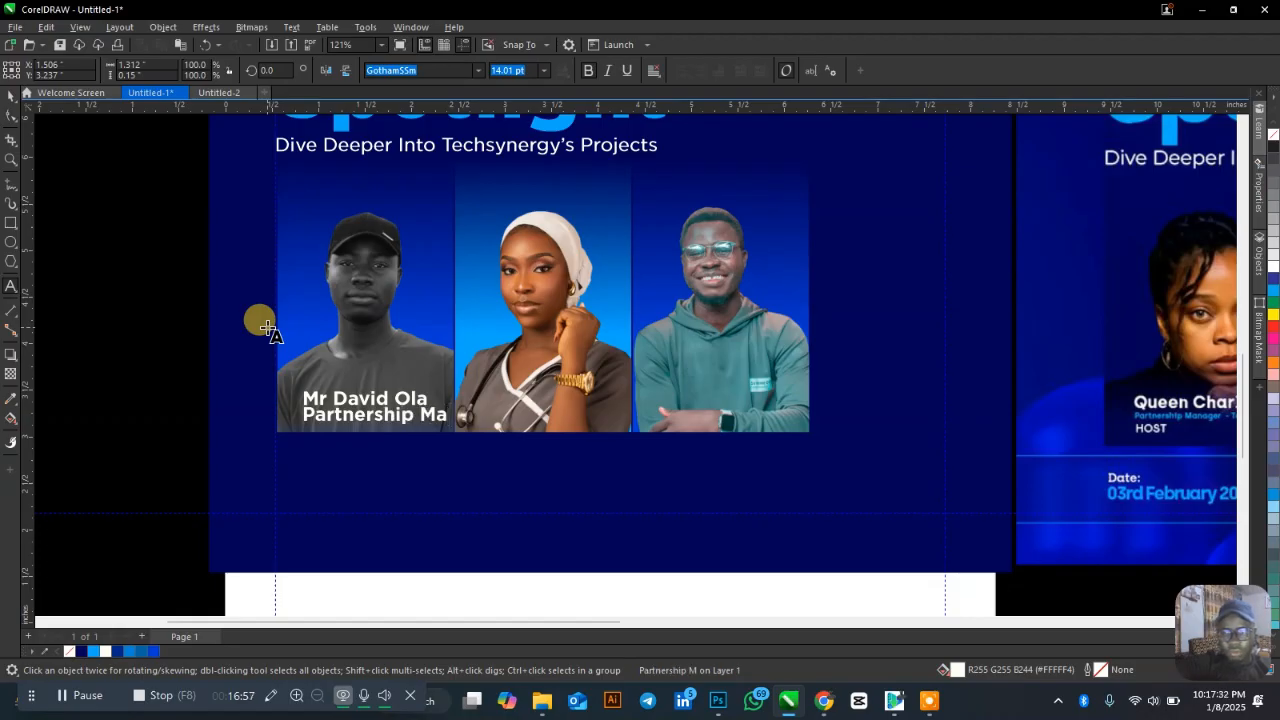
pyautogui.hotkey('ctrl', 'space')
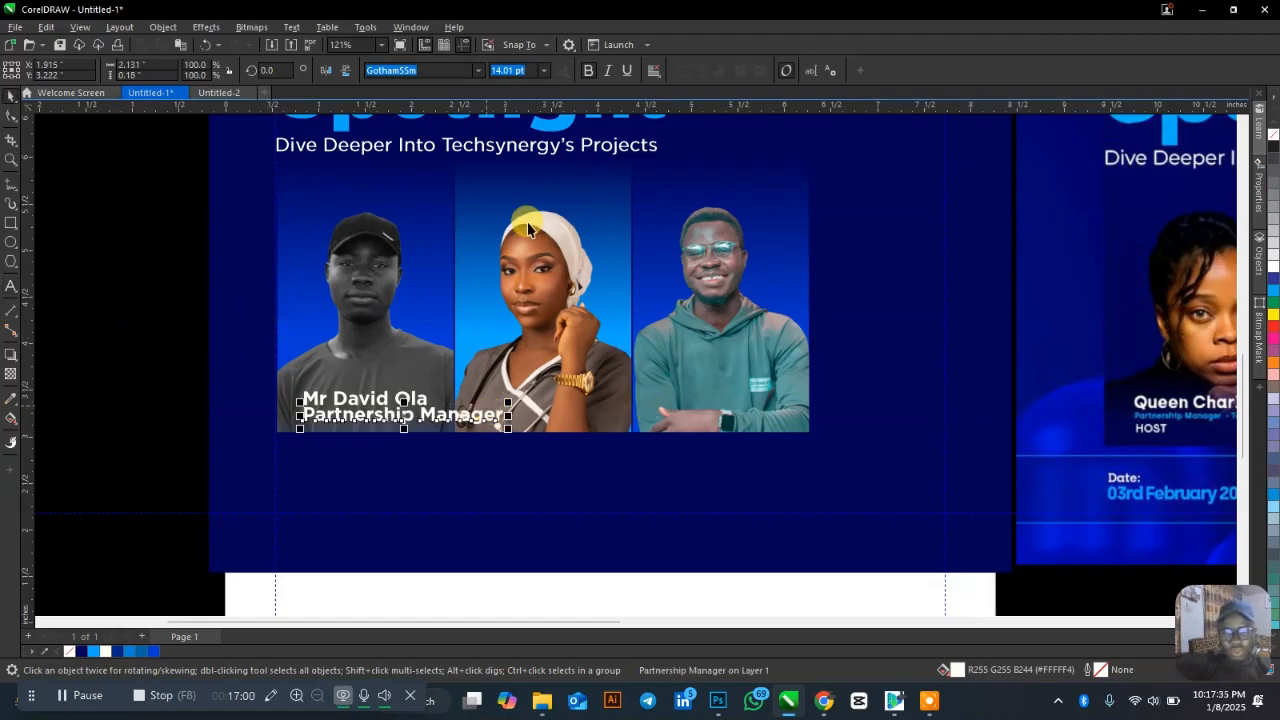
pyautogui.click(590, 70)
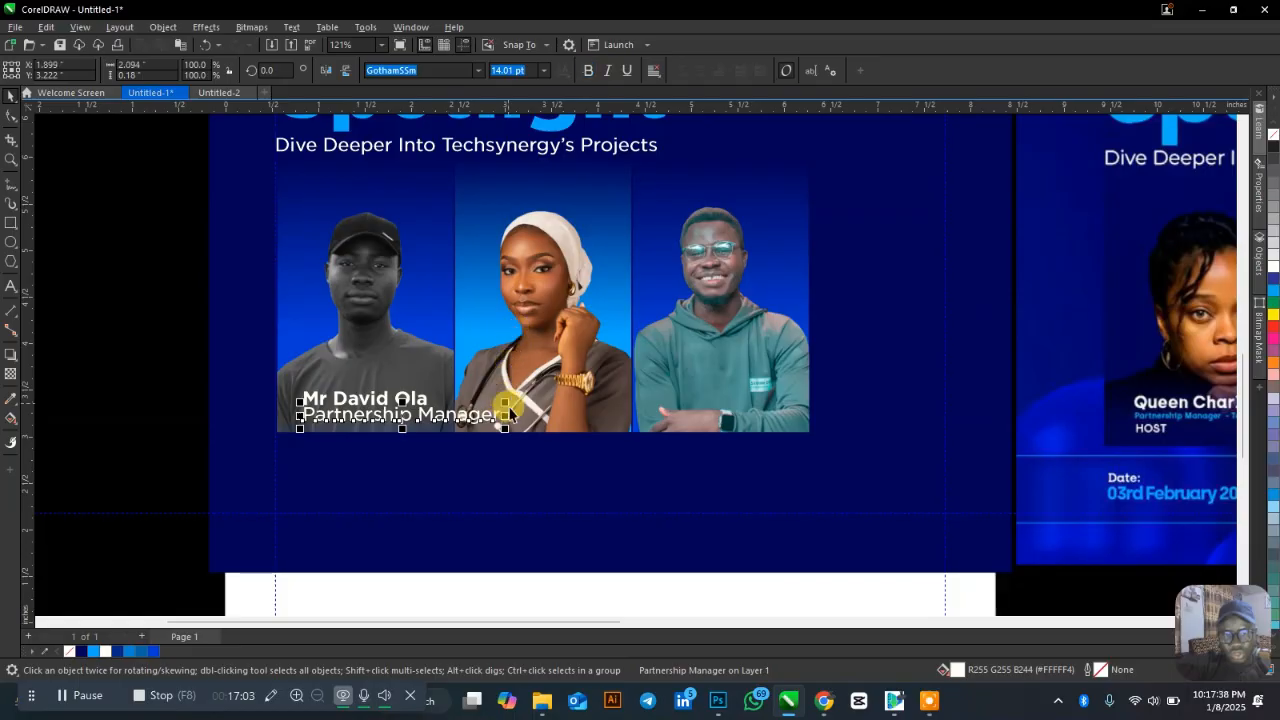
# Scale the Partnership Manager line smaller beneath the name.
pyautogui.moveTo(500, 421); pyautogui.dragTo(445, 419)
pyautogui.scroll(3, 400, 418)
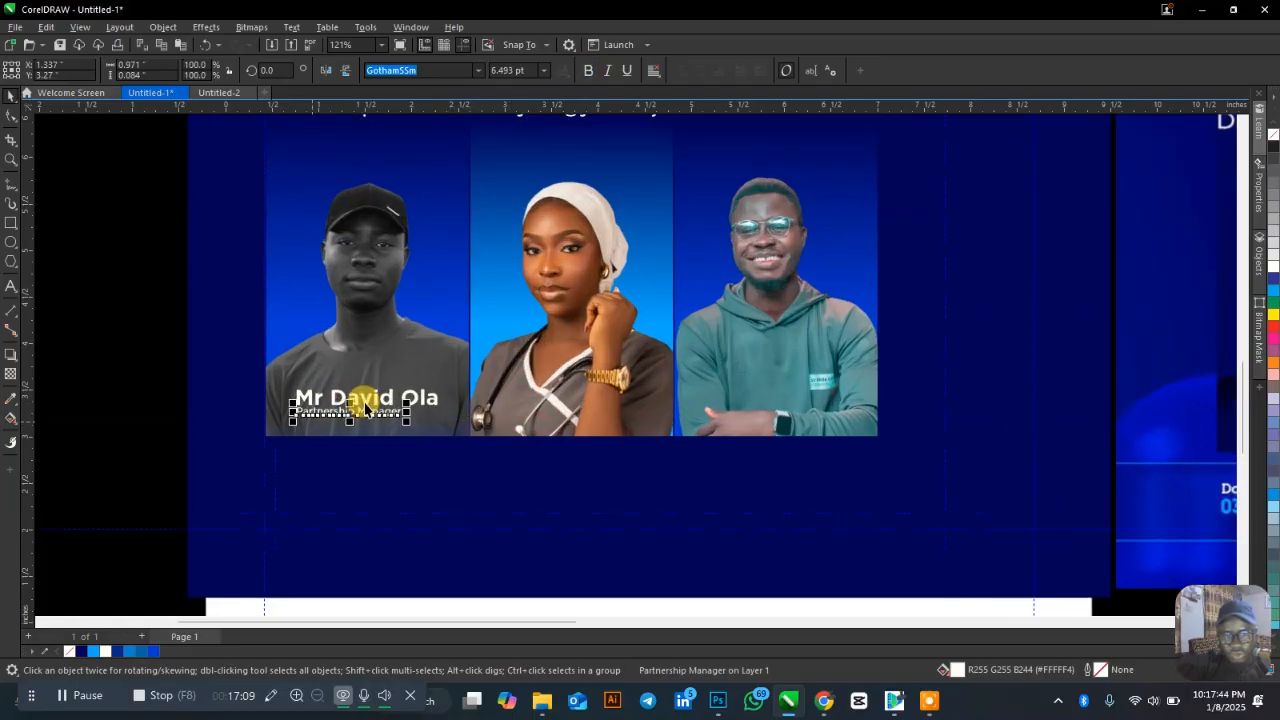
pyautogui.scroll(2, 404, 418)
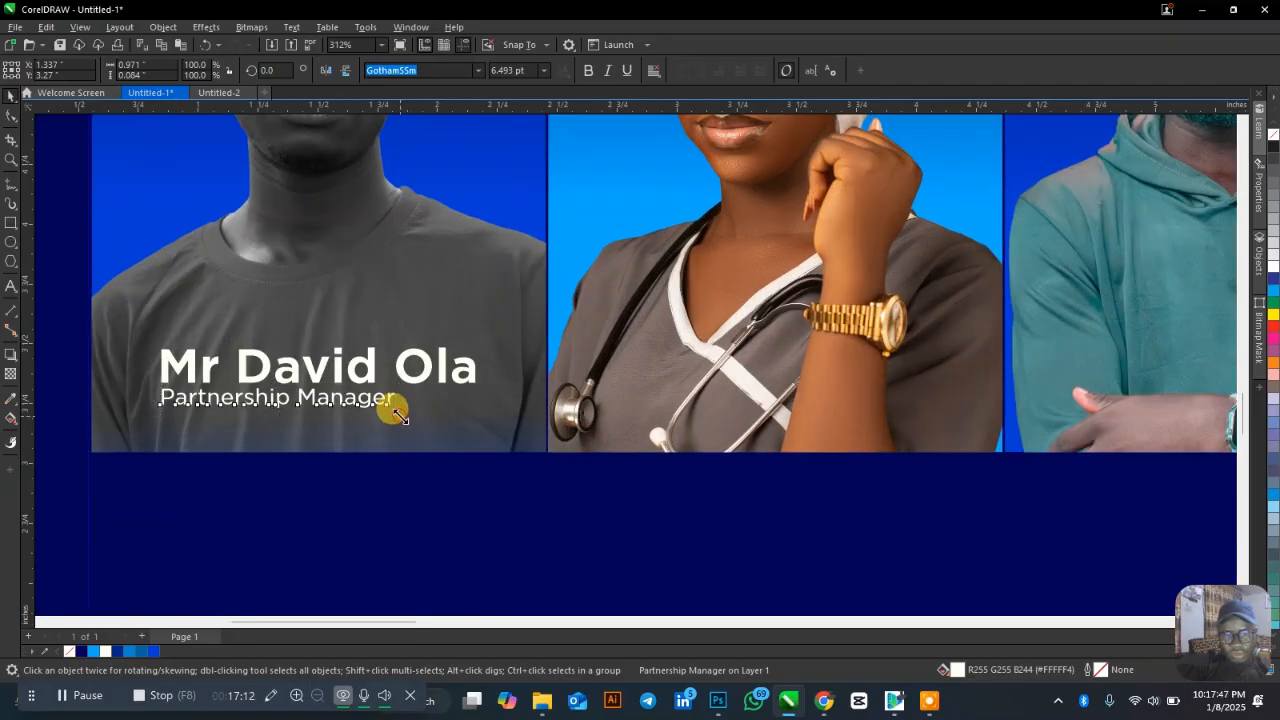
pyautogui.moveTo(398, 416); pyautogui.dragTo(412, 421)
pyautogui.scroll(-3, 290, 340)
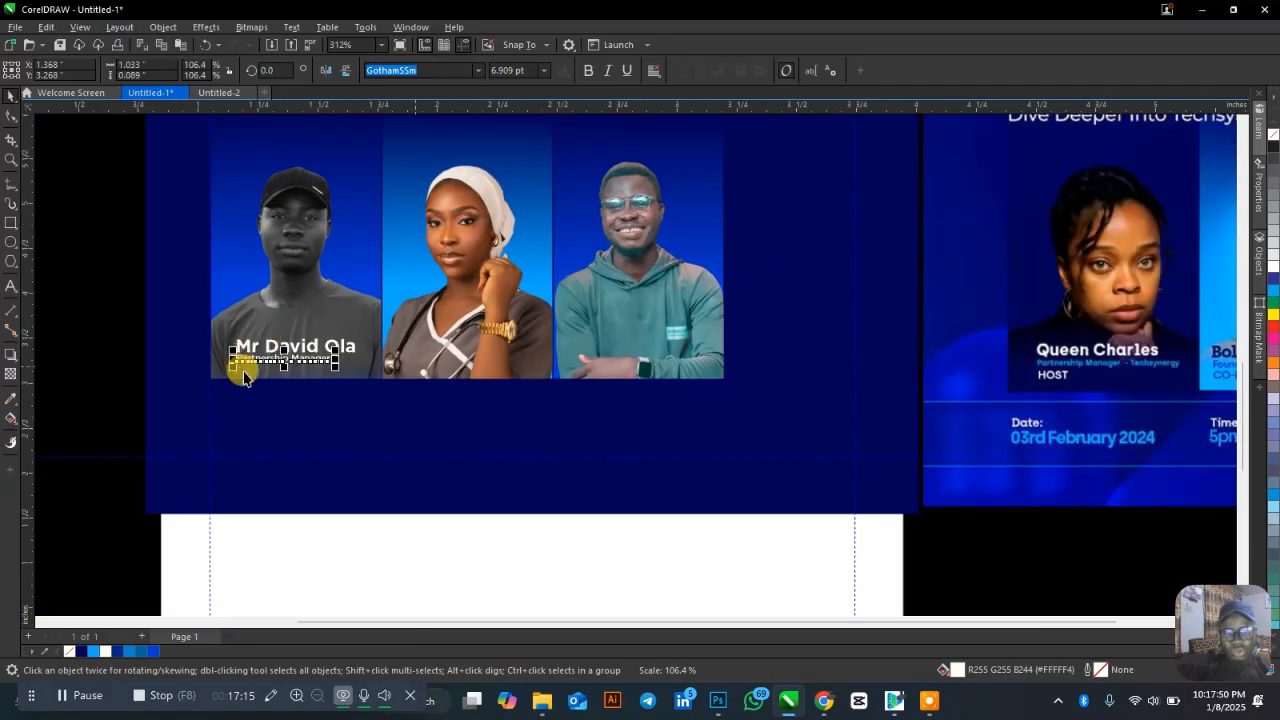
pyautogui.click(109, 346)
pyautogui.scroll(-1, 112, 350)
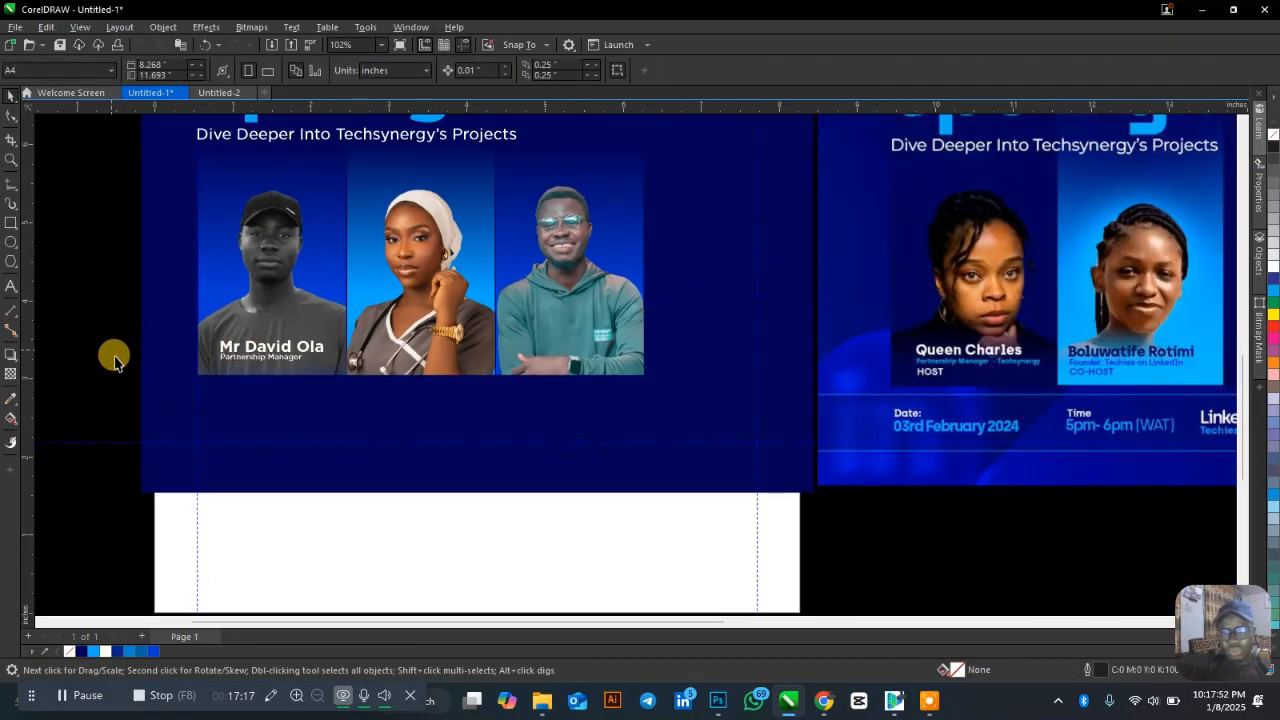
# Drag a copy of the name below the role line.
pyautogui.click(275, 368)
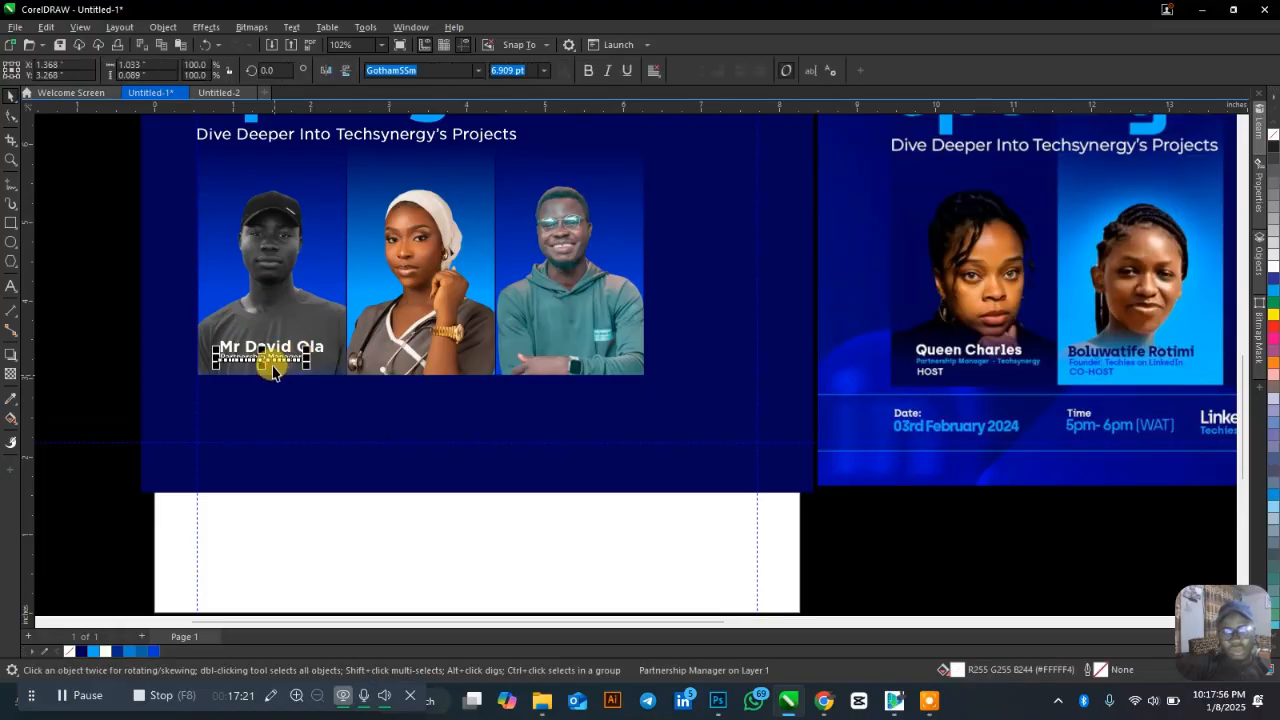
pyautogui.scroll(2, 272, 366)
pyautogui.moveTo(263, 365); pyautogui.dragTo(261, 369)
# Turn the name copy into a non-bold 'Host' label.
pyautogui.rightClick(261, 369)
pyautogui.press('F8')
pyautogui.write('Host')
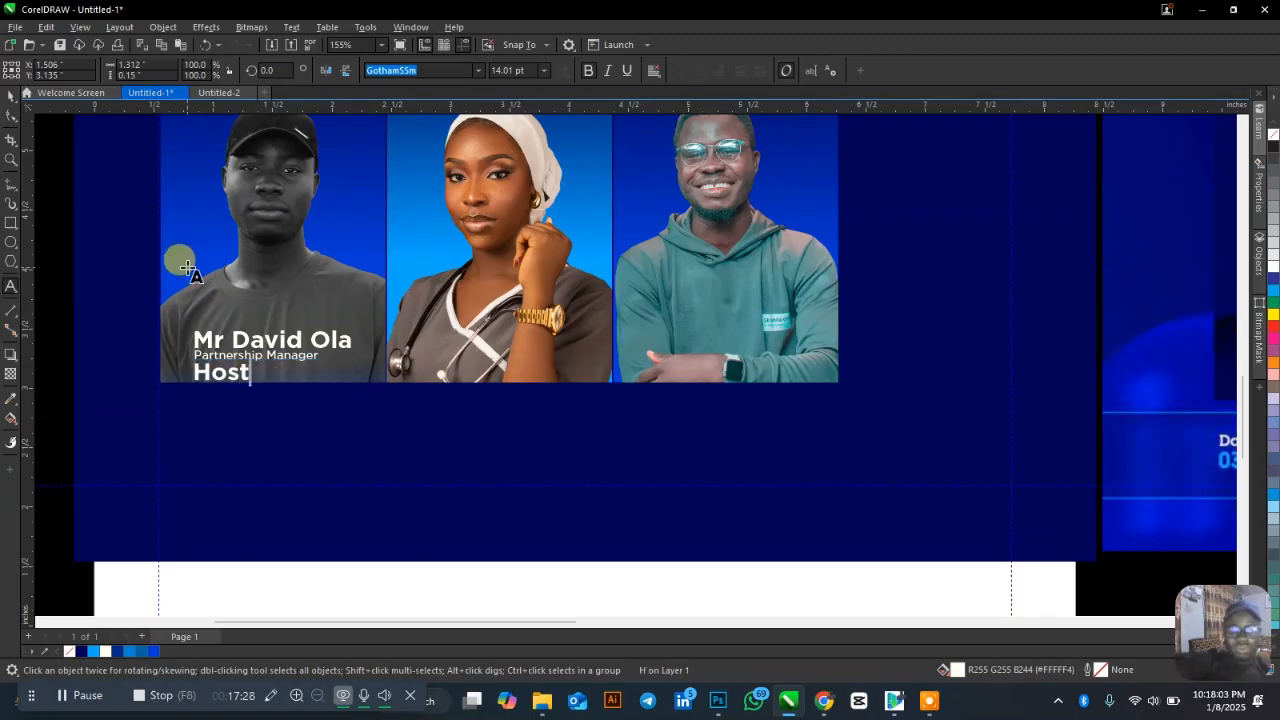
pyautogui.hotkey('ctrl', 'space')
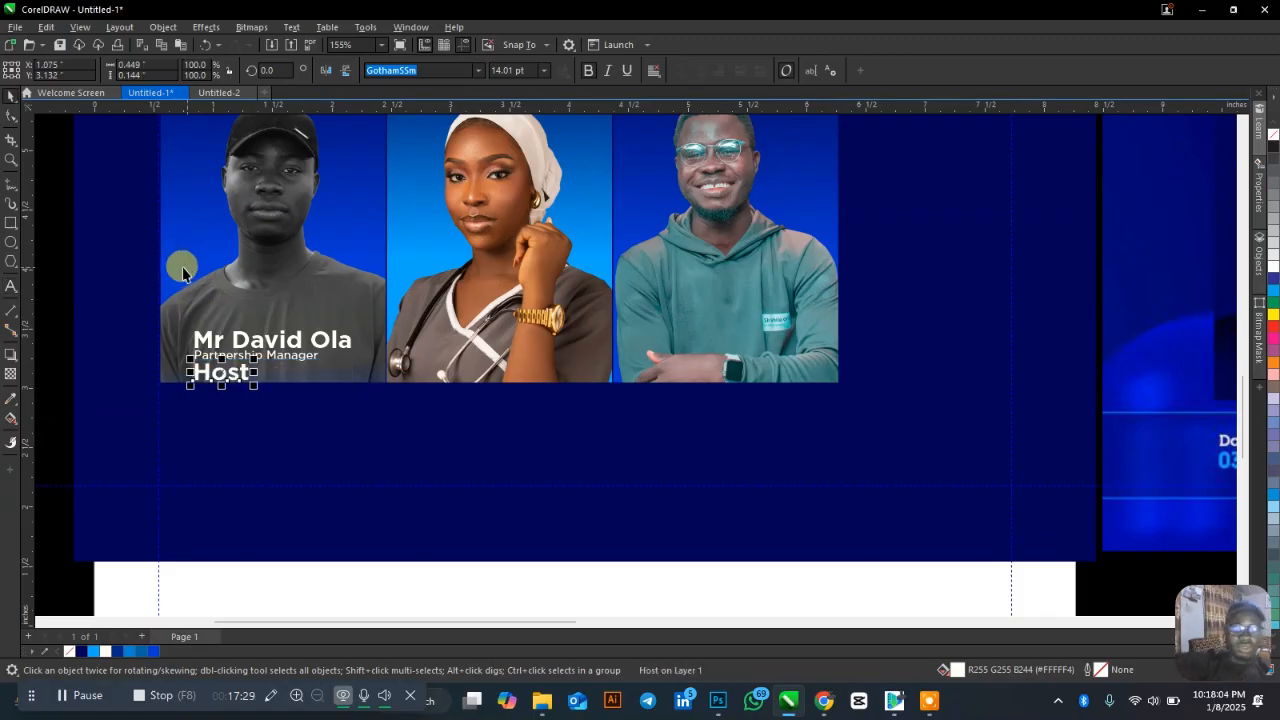
pyautogui.click(588, 70)
pyautogui.click(54, 292)
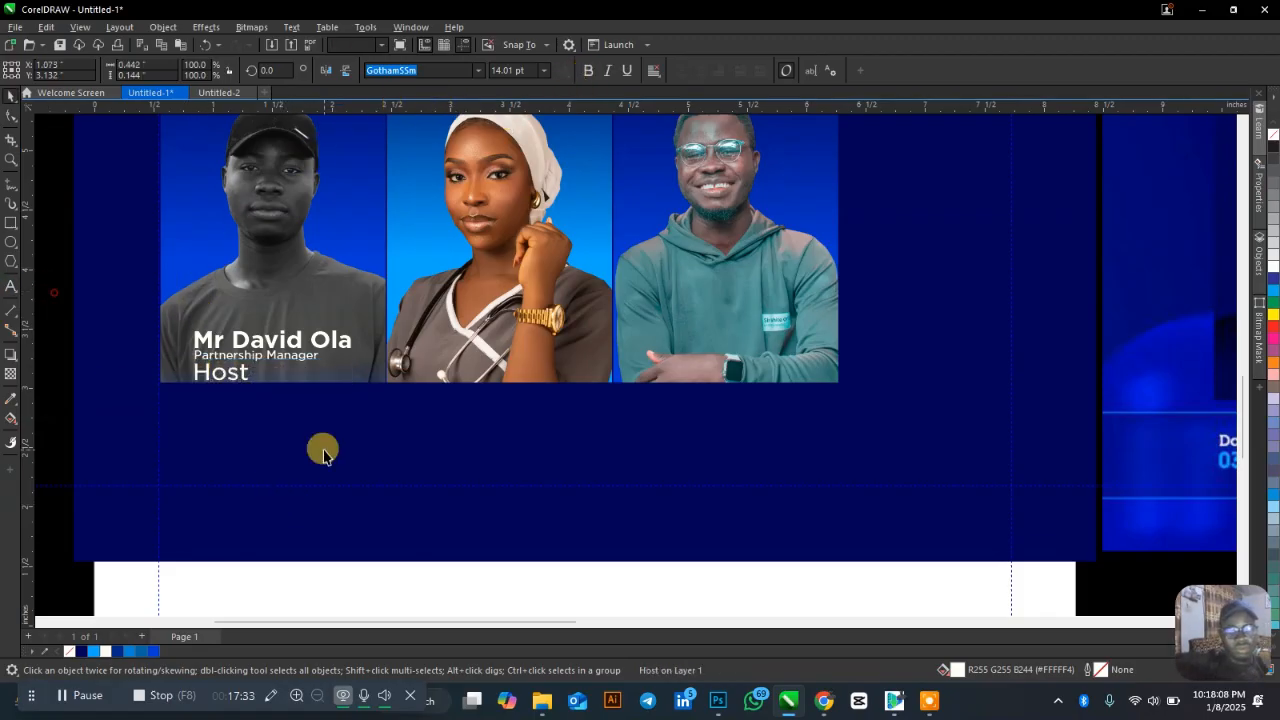
# Enlarge the Partnership Manager line to about 8.9 pt.
pyautogui.click(246, 385)
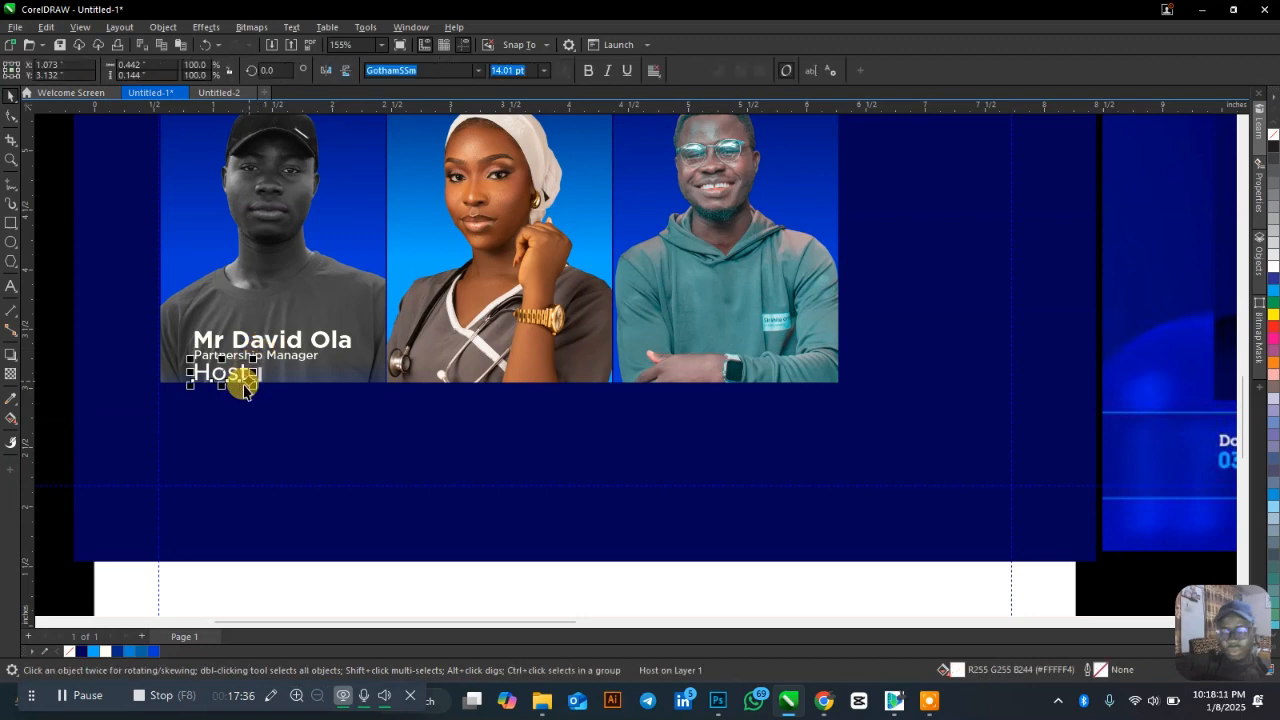
pyautogui.click(306, 356)
pyautogui.moveTo(333, 370); pyautogui.dragTo(343, 340)
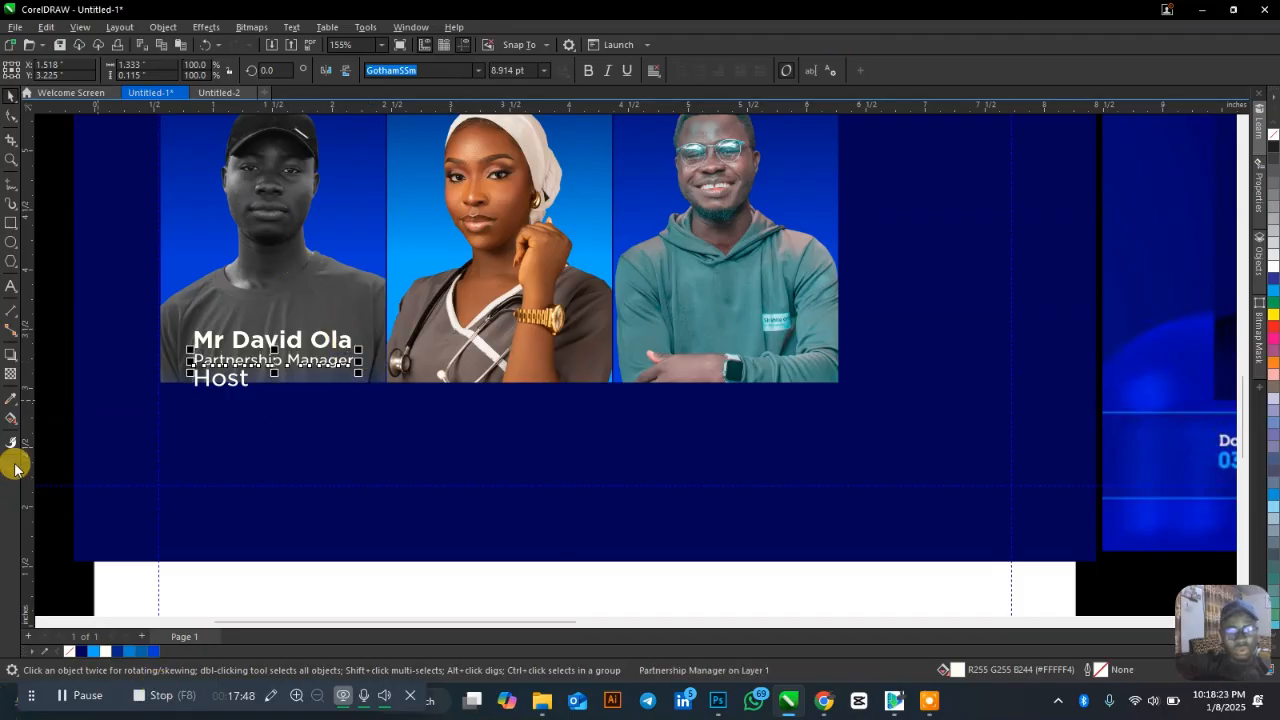
pyautogui.click(63, 394)
# Change the Host label's case to UPPERCASE so it reads HOST.
pyautogui.scroll(-2, 375, 345)
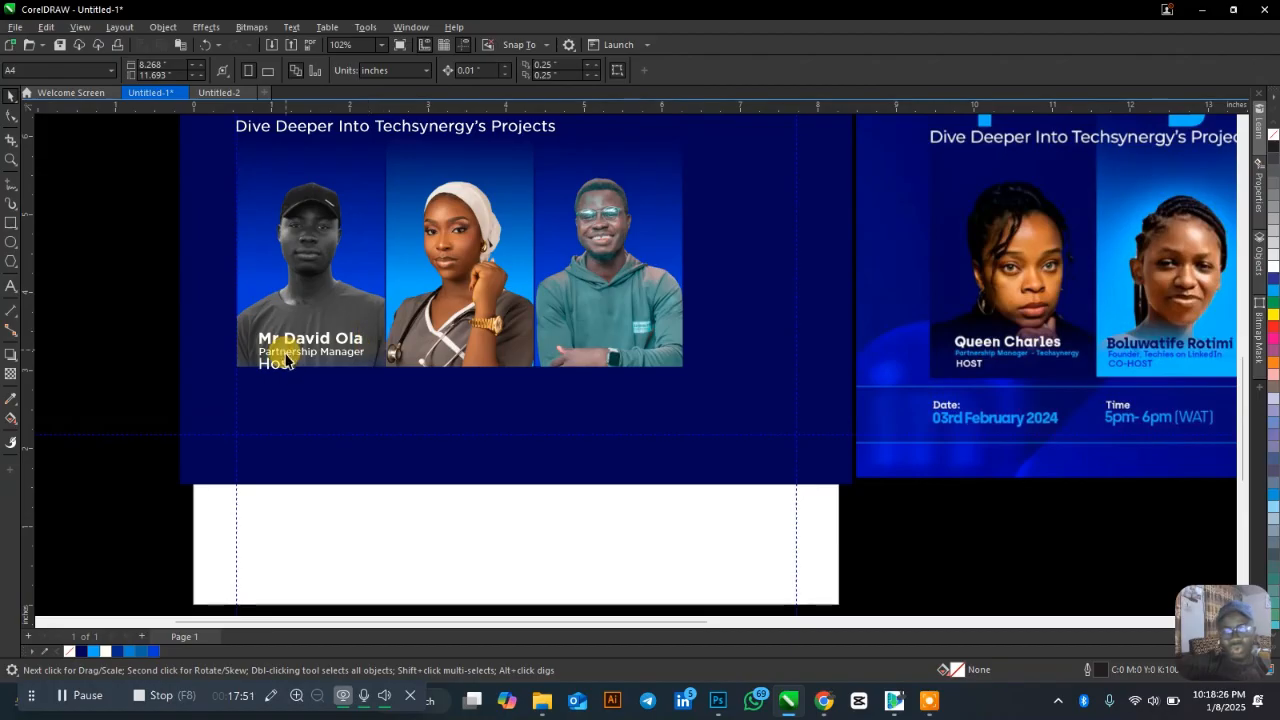
pyautogui.click(285, 367)
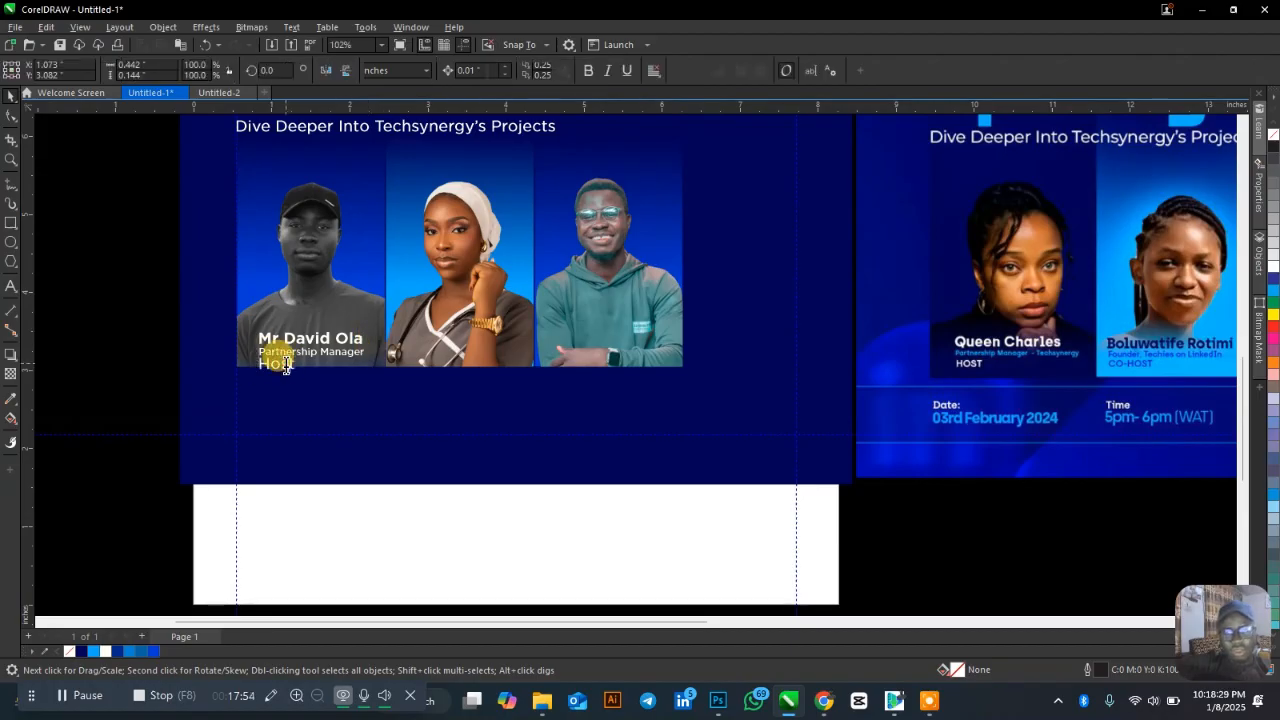
pyautogui.hotkey('shift', 'F3')
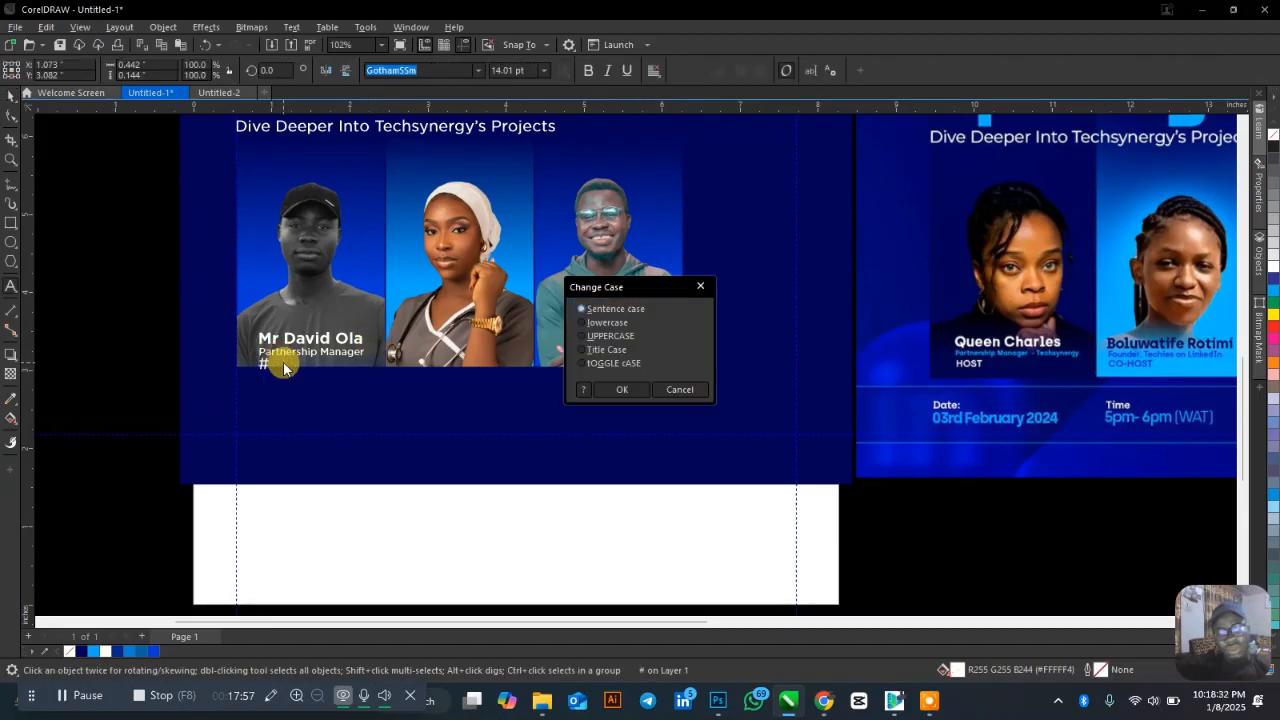
pyautogui.click(628, 389)
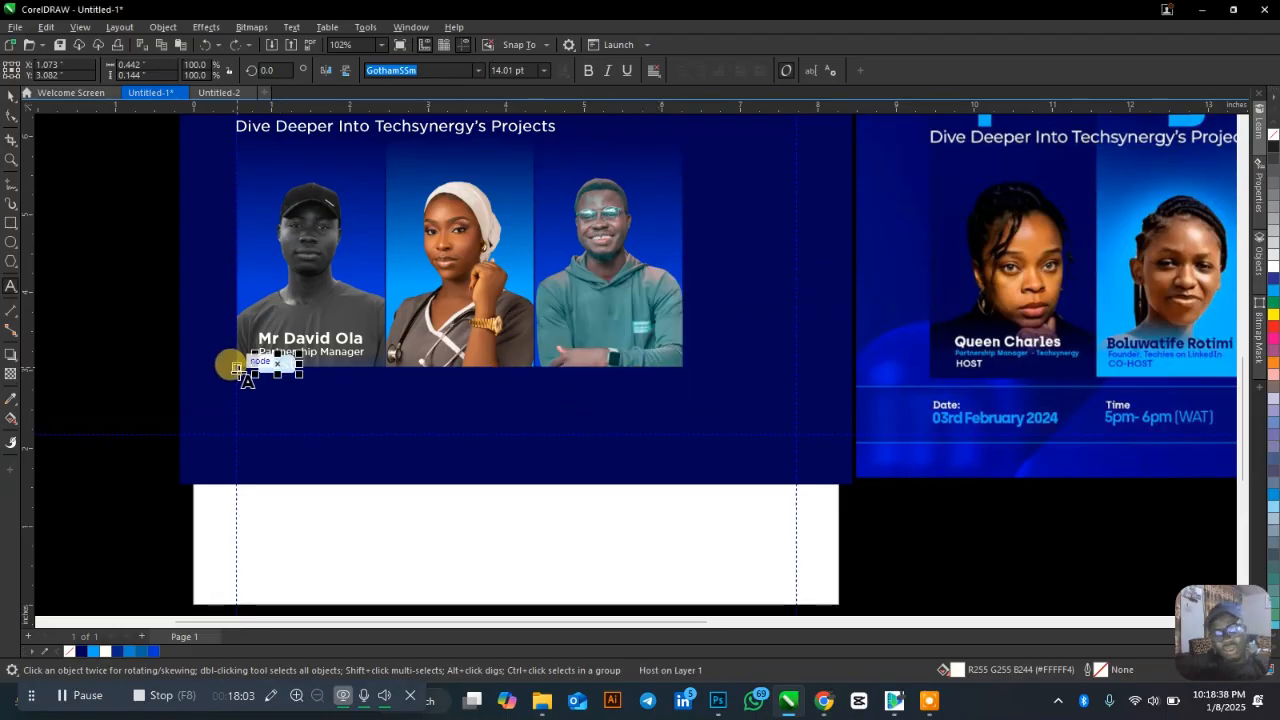
pyautogui.hotkey('shift', 'F3')
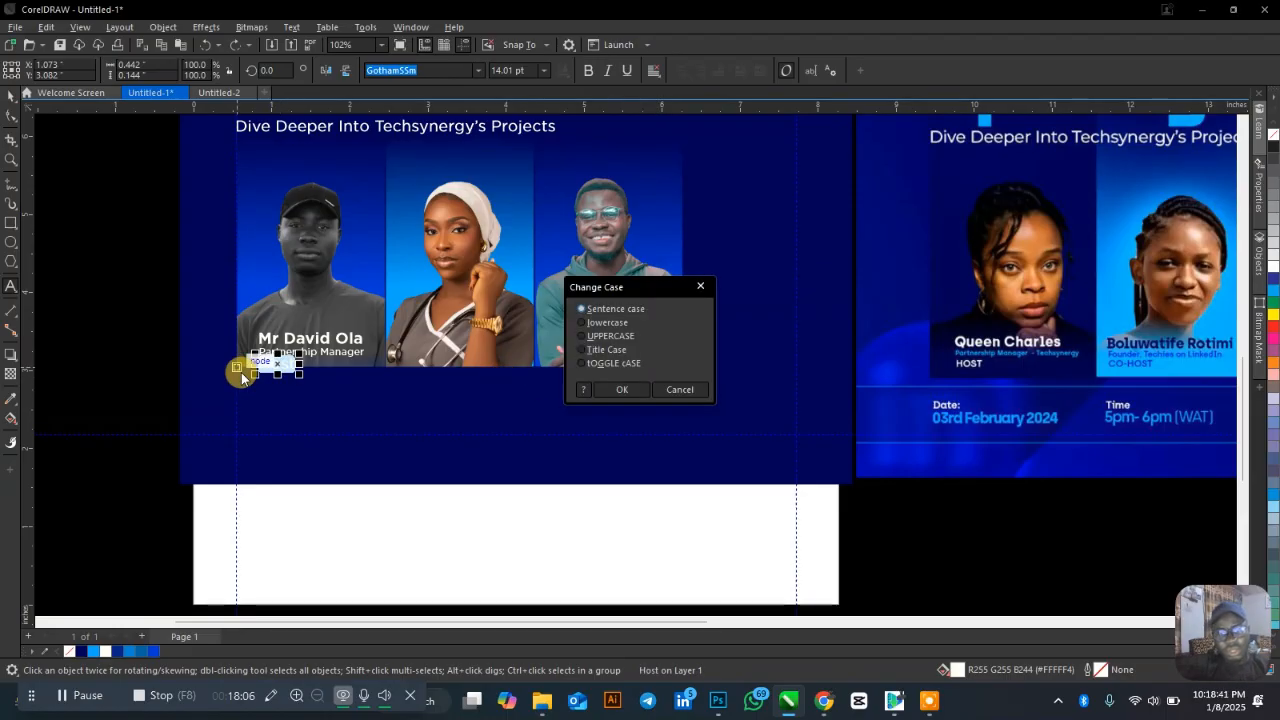
pyautogui.click(605, 336)
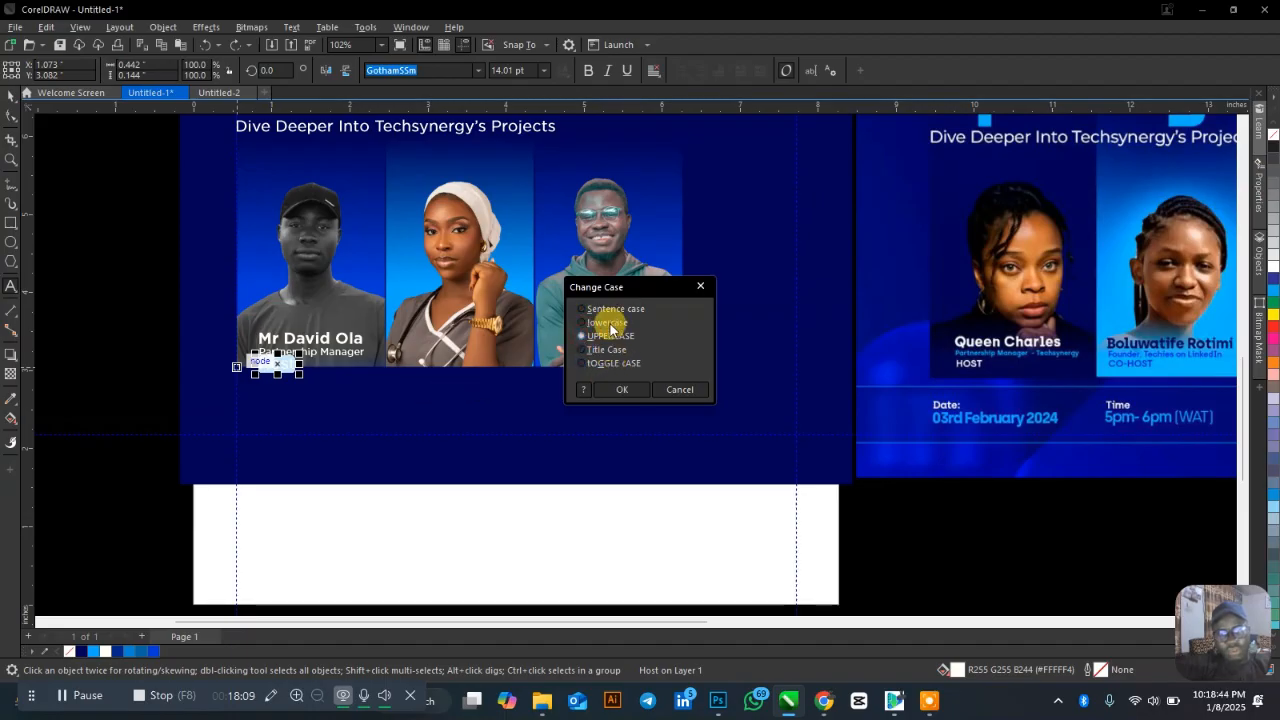
pyautogui.click(625, 390)
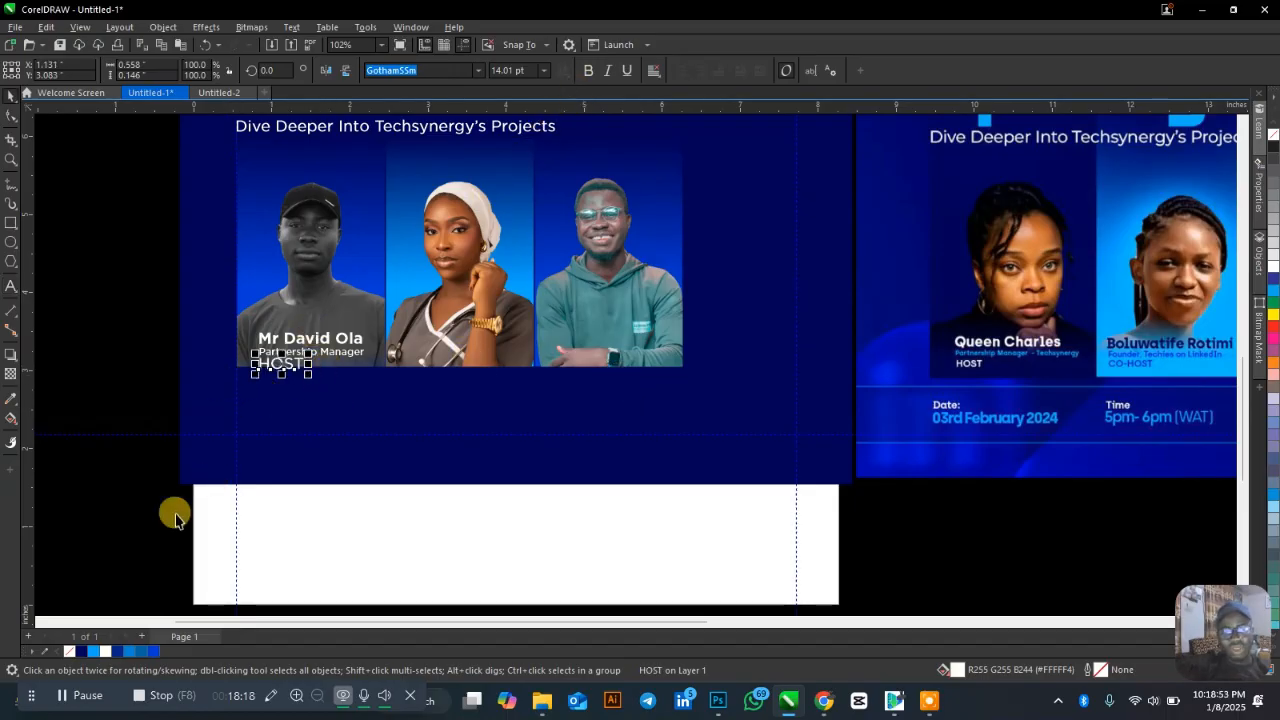
# Shrink HOST slightly and set it in GothamSSm XNarrow Medium.
pyautogui.scroll(4, 290, 365)
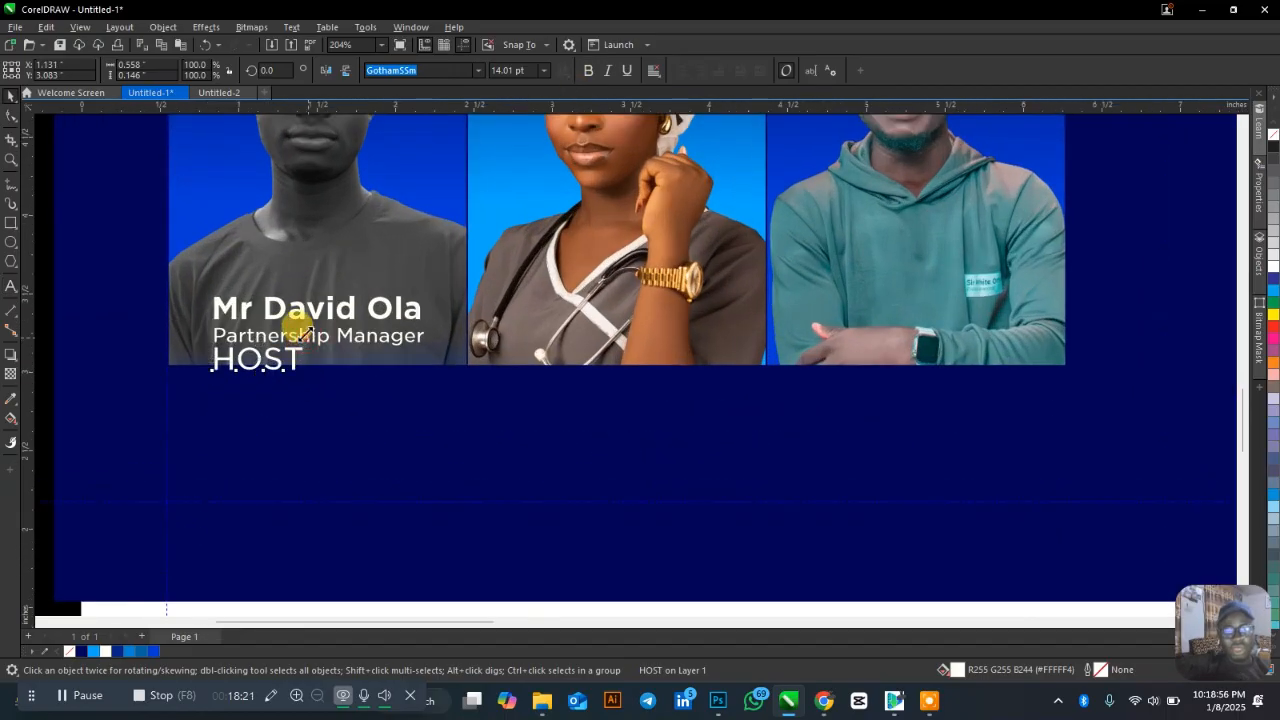
pyautogui.moveTo(302, 333); pyautogui.dragTo(284, 290)
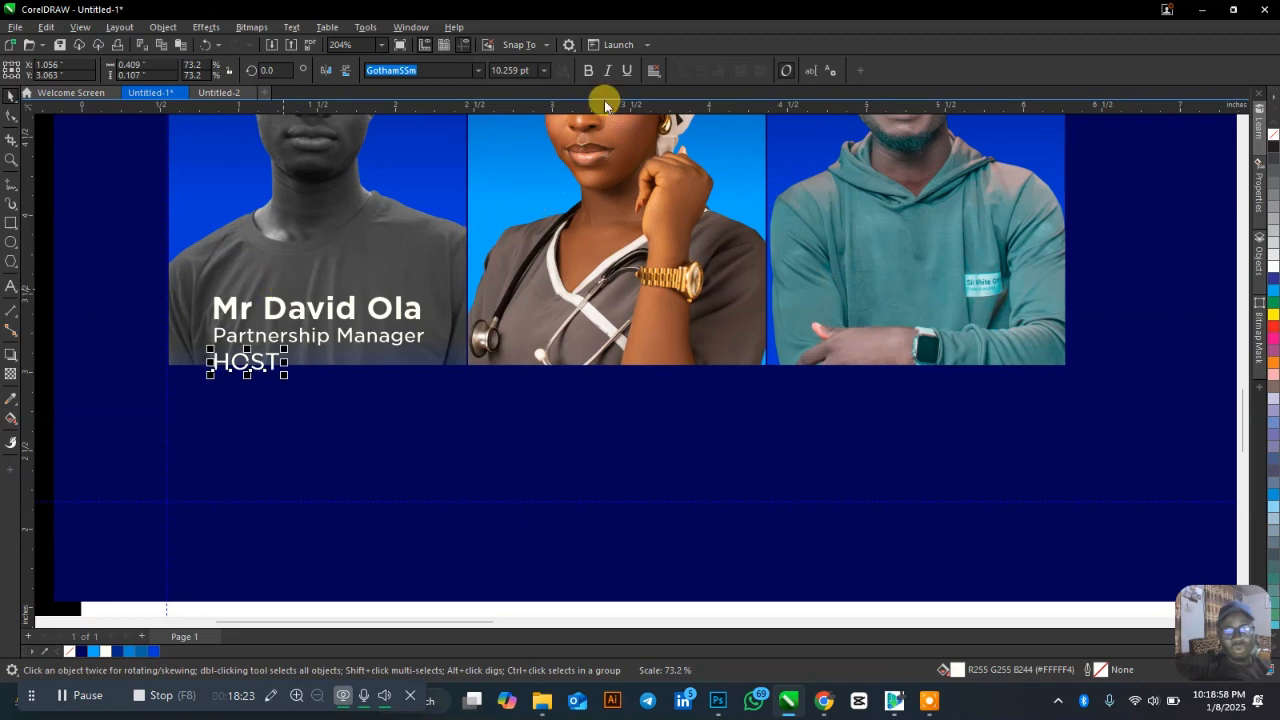
pyautogui.click(480, 71)
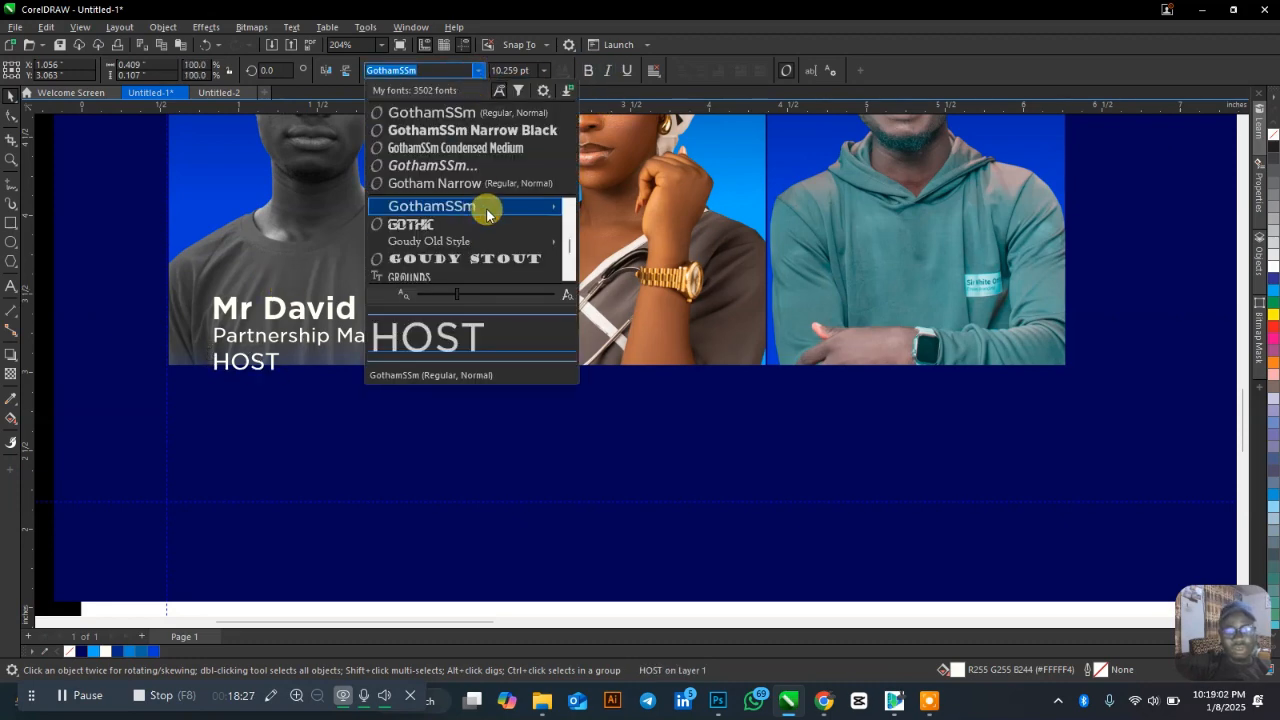
pyautogui.moveTo(486, 207)
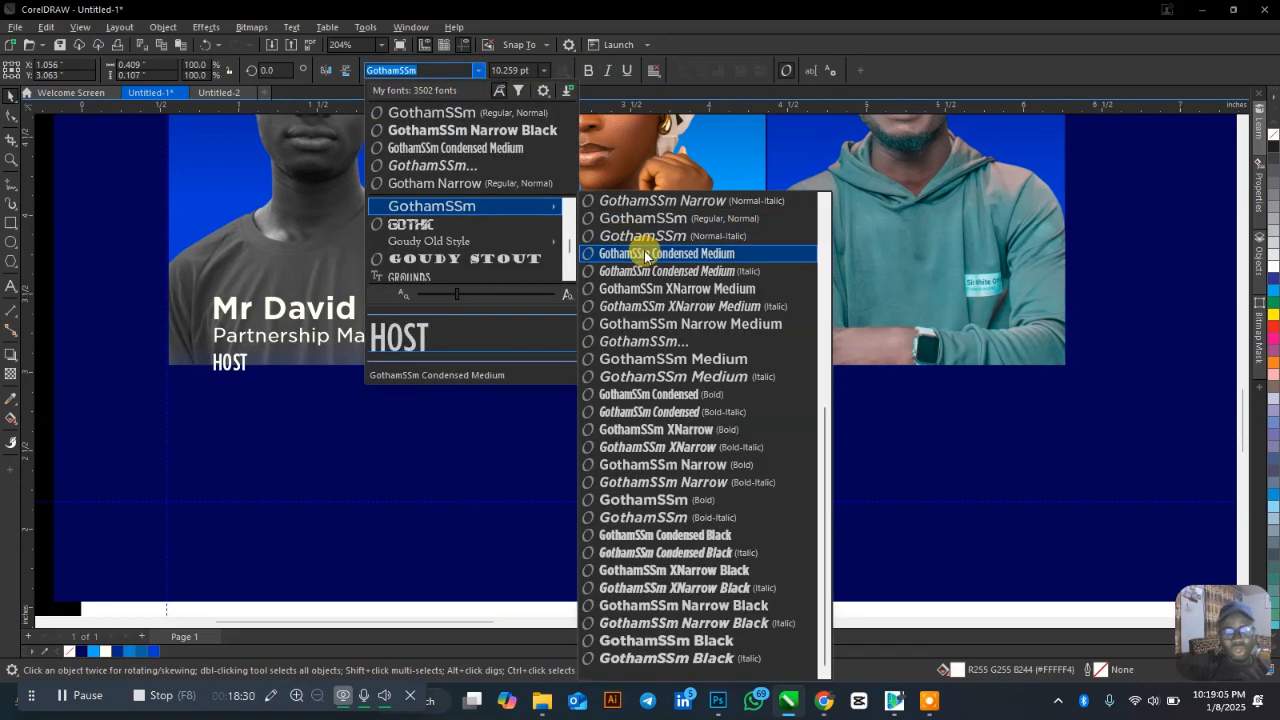
pyautogui.click(645, 289)
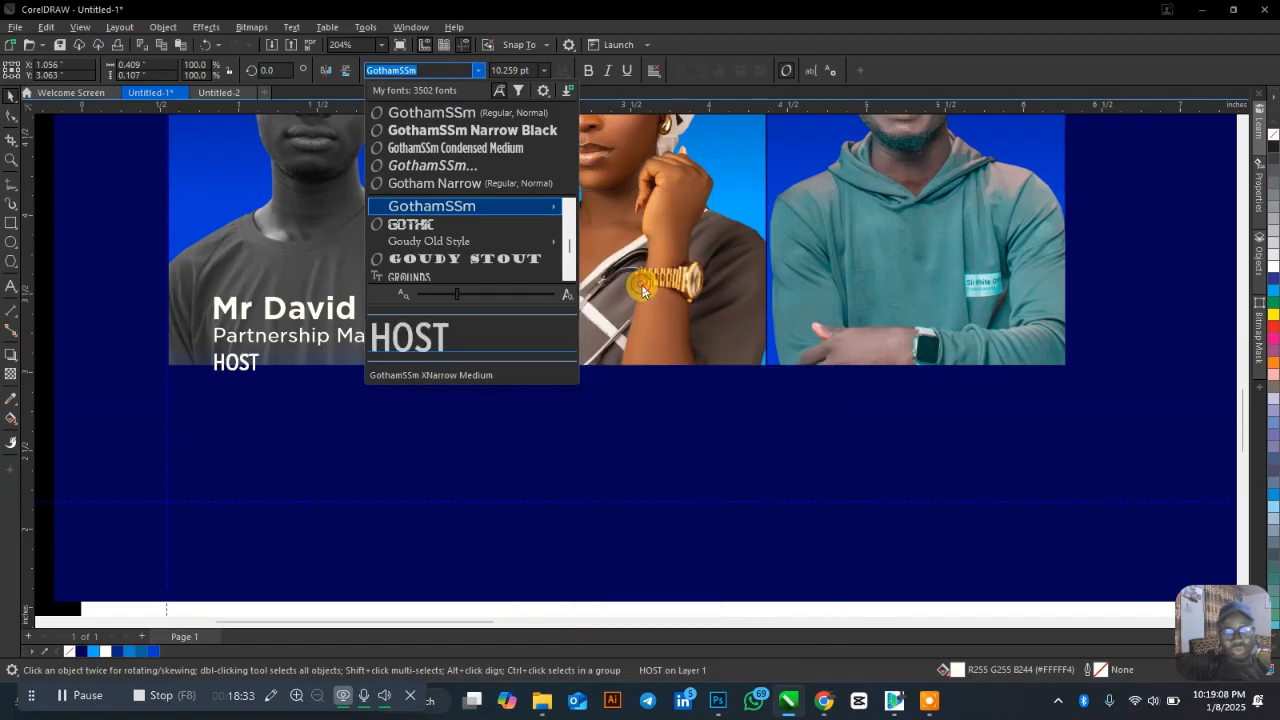
# Set the Partnership Manager line to GothamSSm Narrow Medium.
pyautogui.click(282, 335)
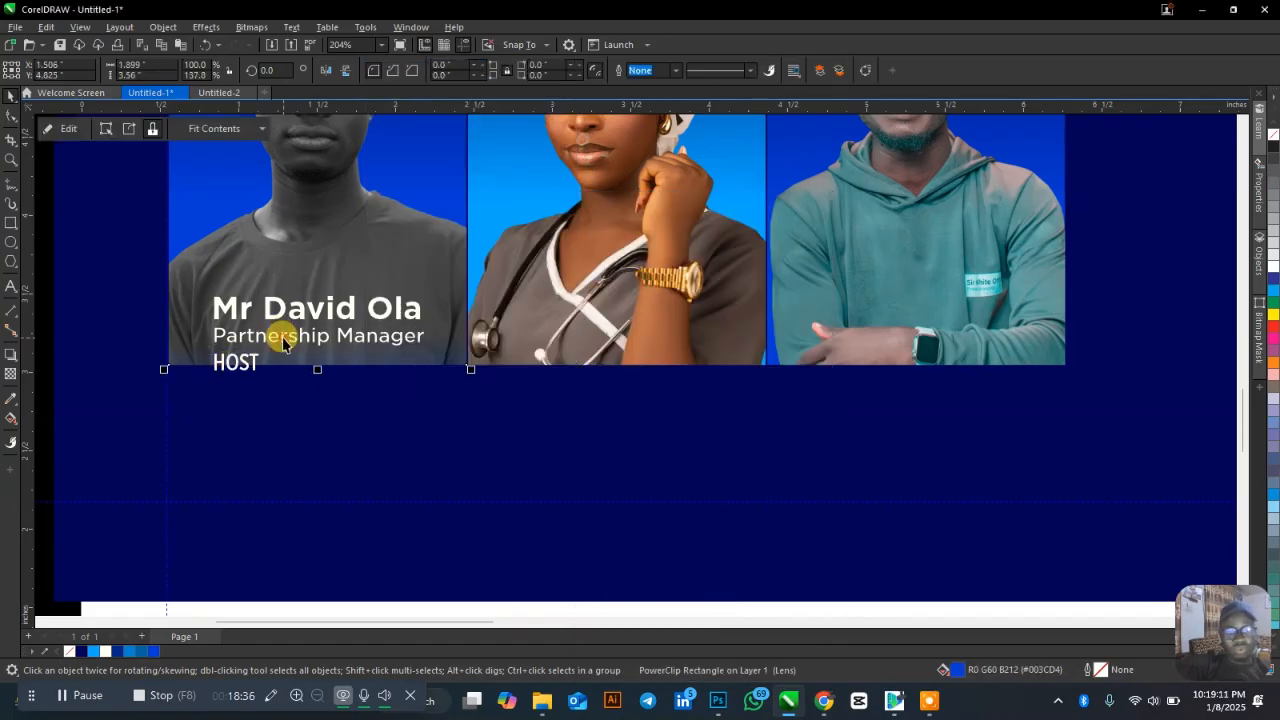
pyautogui.click(480, 72)
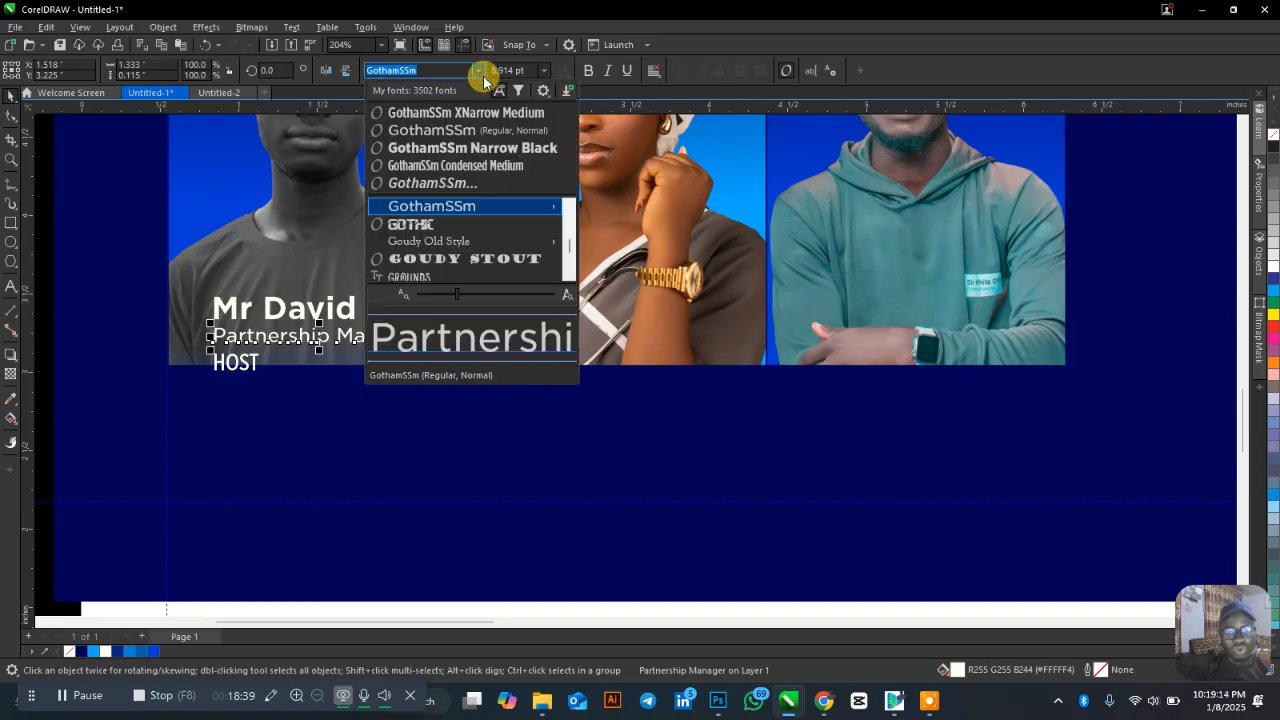
pyautogui.moveTo(526, 206)
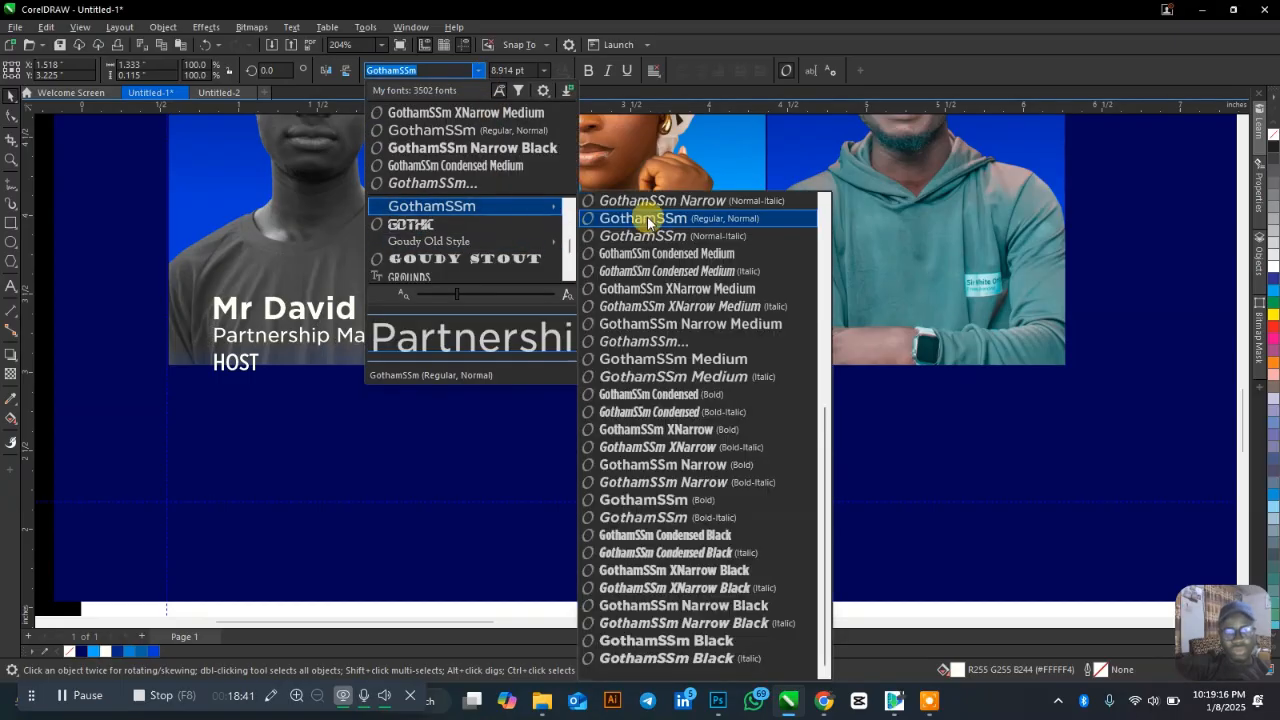
pyautogui.click(697, 325)
# Finish typing the host's surname in the name label.
pyautogui.click(238, 366)
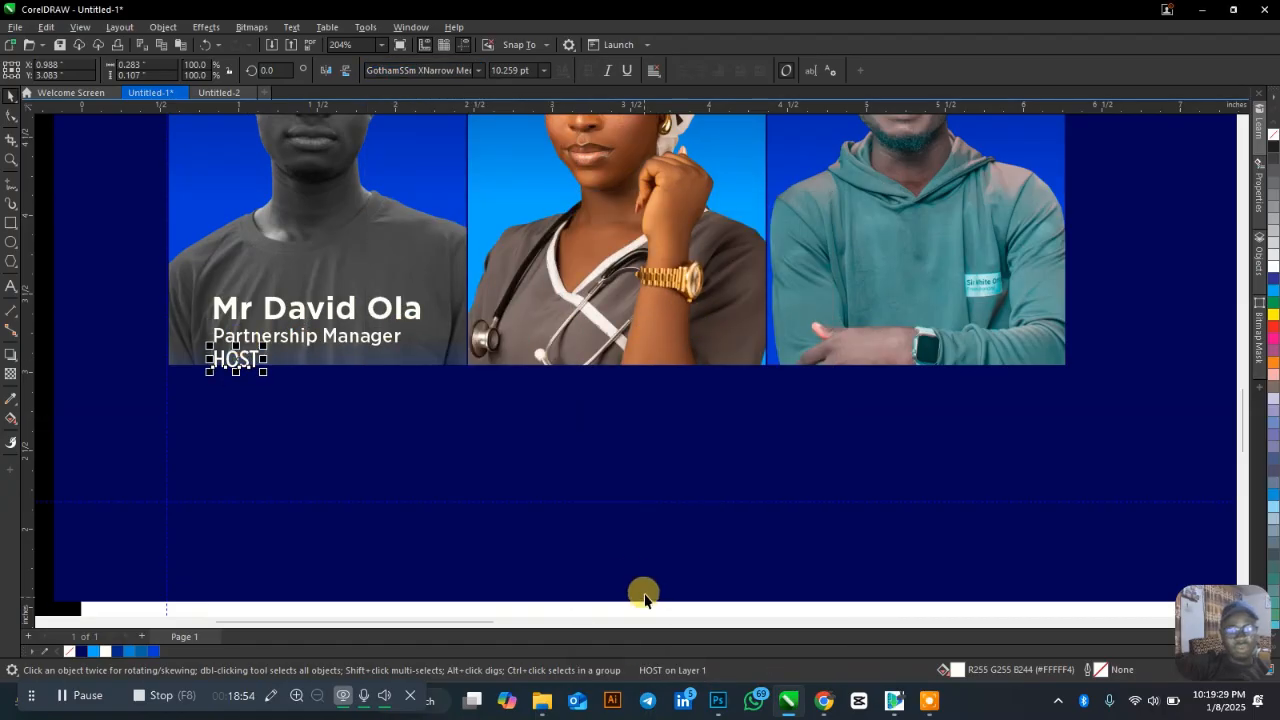
pyautogui.scroll(-4, 380, 451)
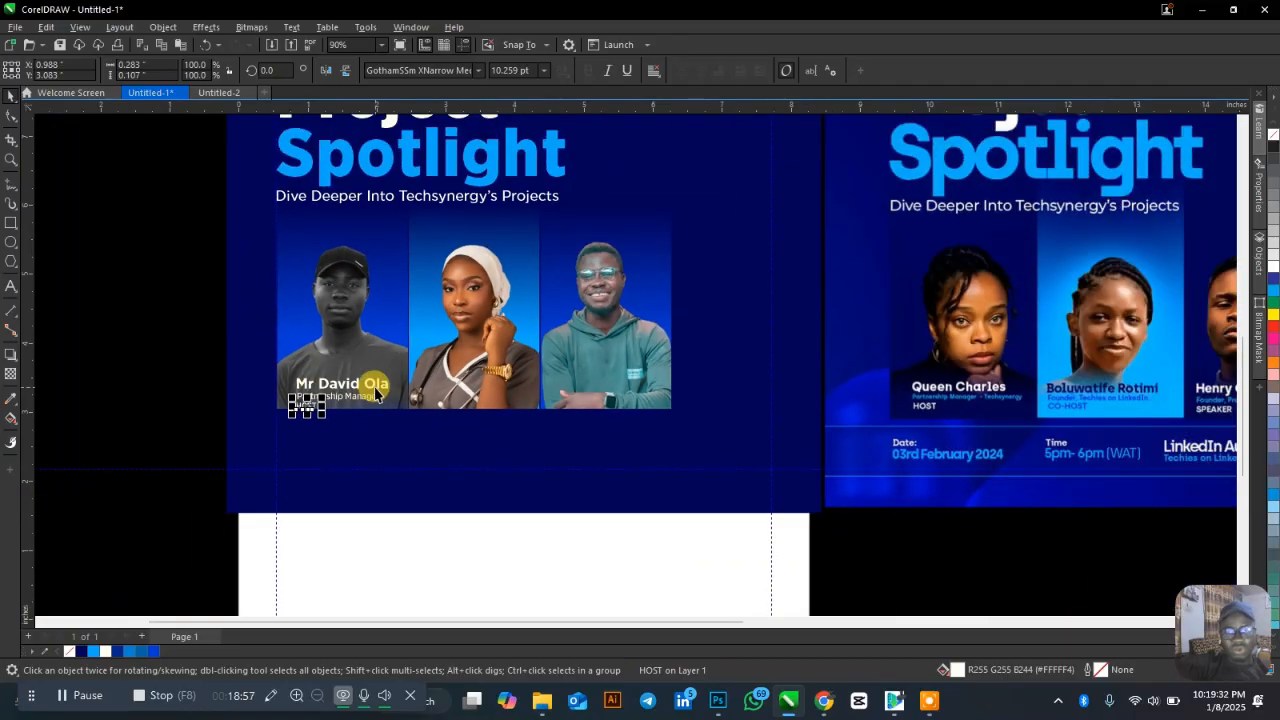
pyautogui.doubleClick(380, 385)
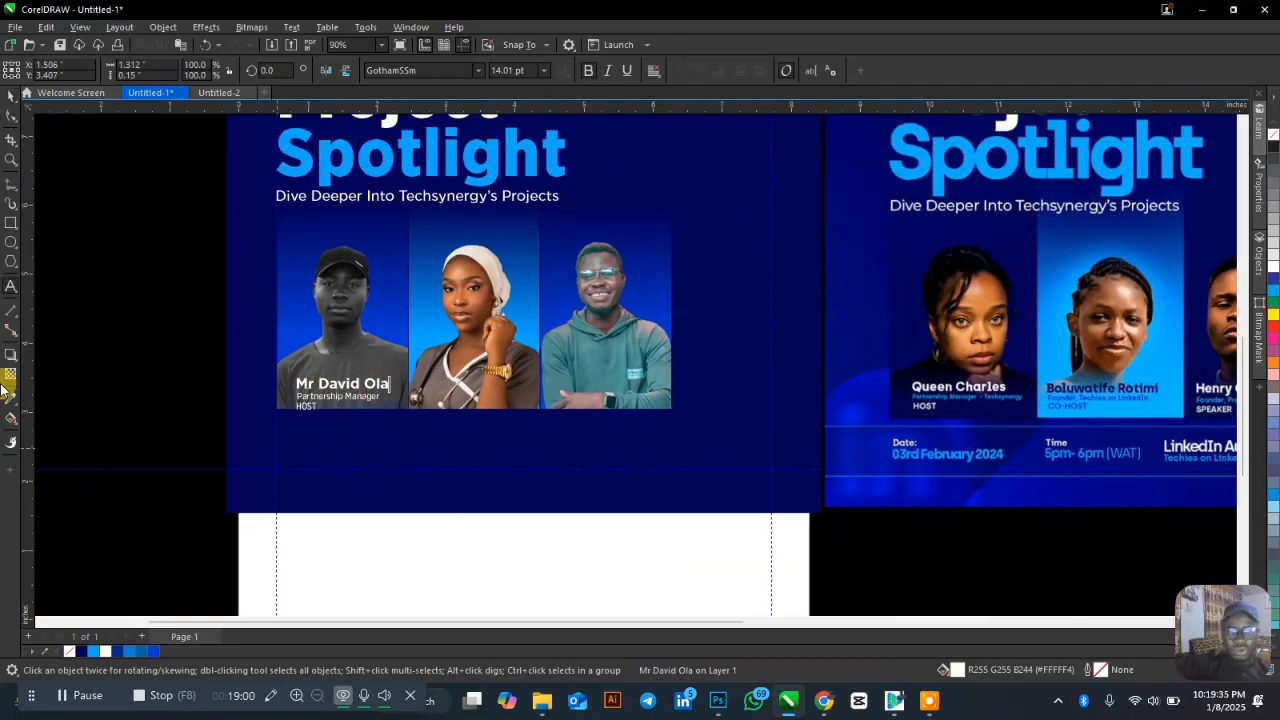
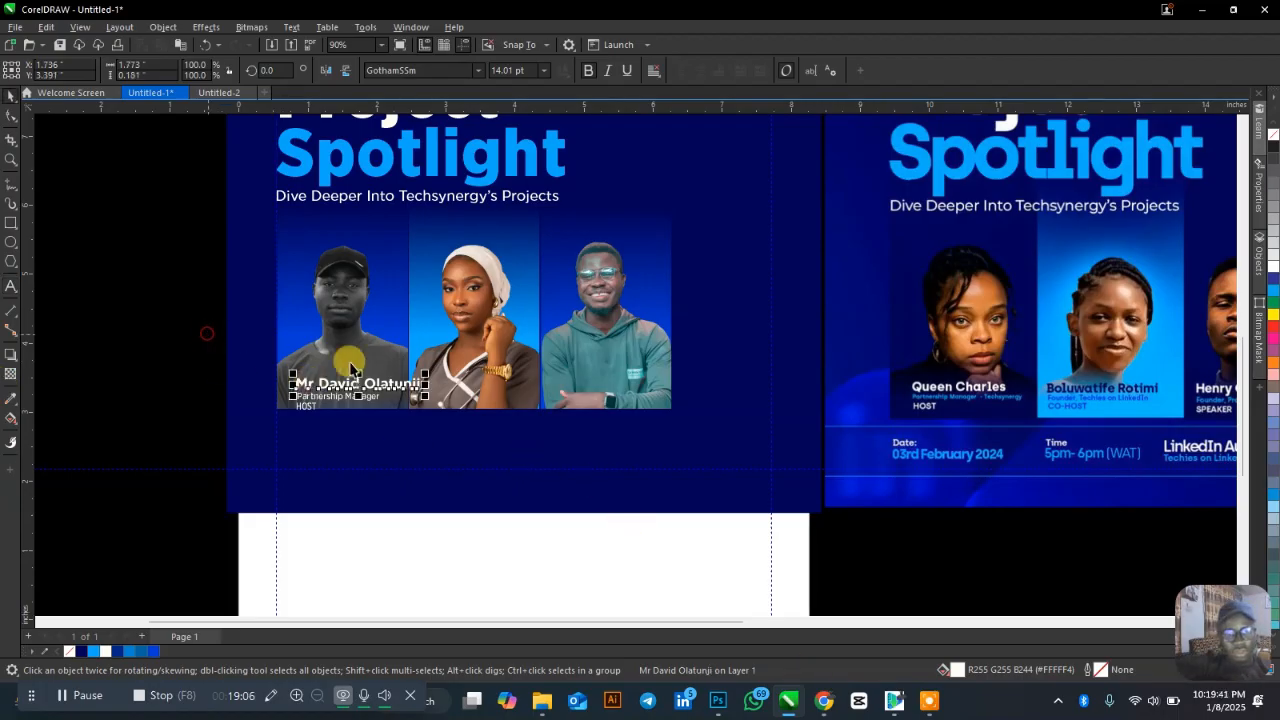
# Centre the name, role and HOST labels under the man's photo.
pyautogui.moveTo(208, 334); pyautogui.dragTo(484, 416)
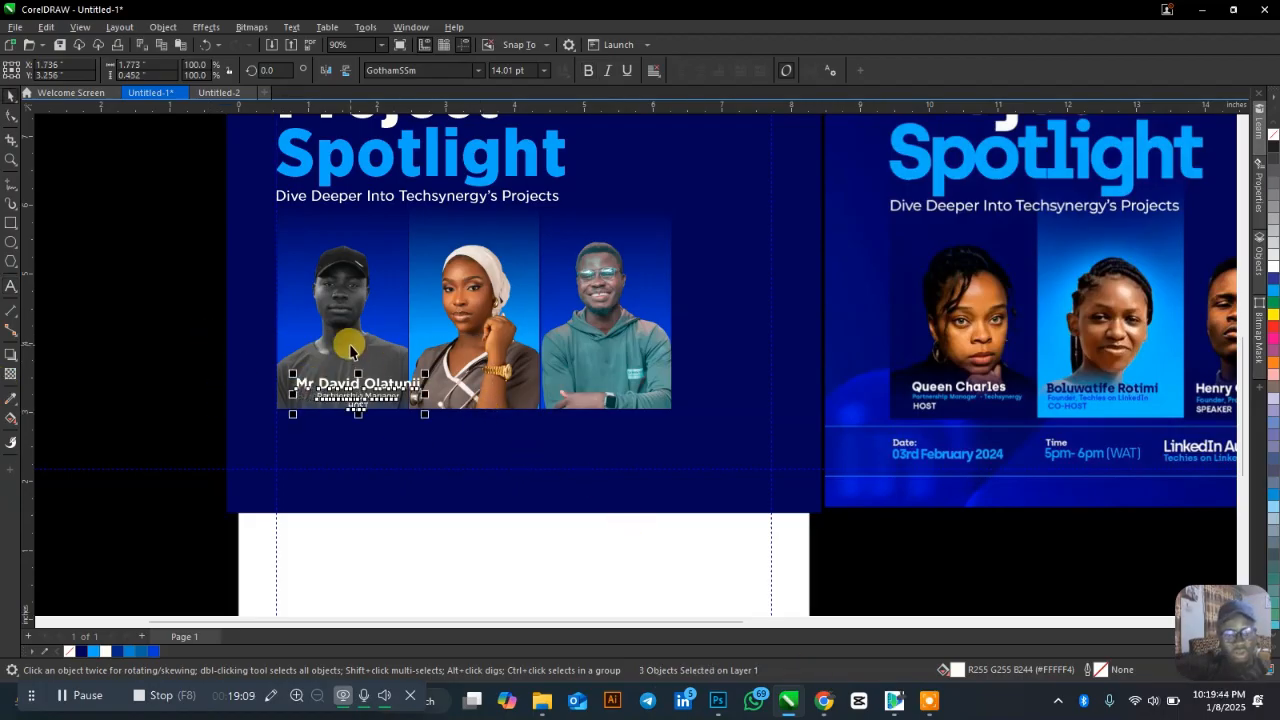
pyautogui.keyDown('shift'); pyautogui.click(345, 338); pyautogui.keyUp('shift')
pyautogui.press('c')
pyautogui.click(162, 355)
# Recolour the HOST label white.
pyautogui.scroll(1, 345, 390)
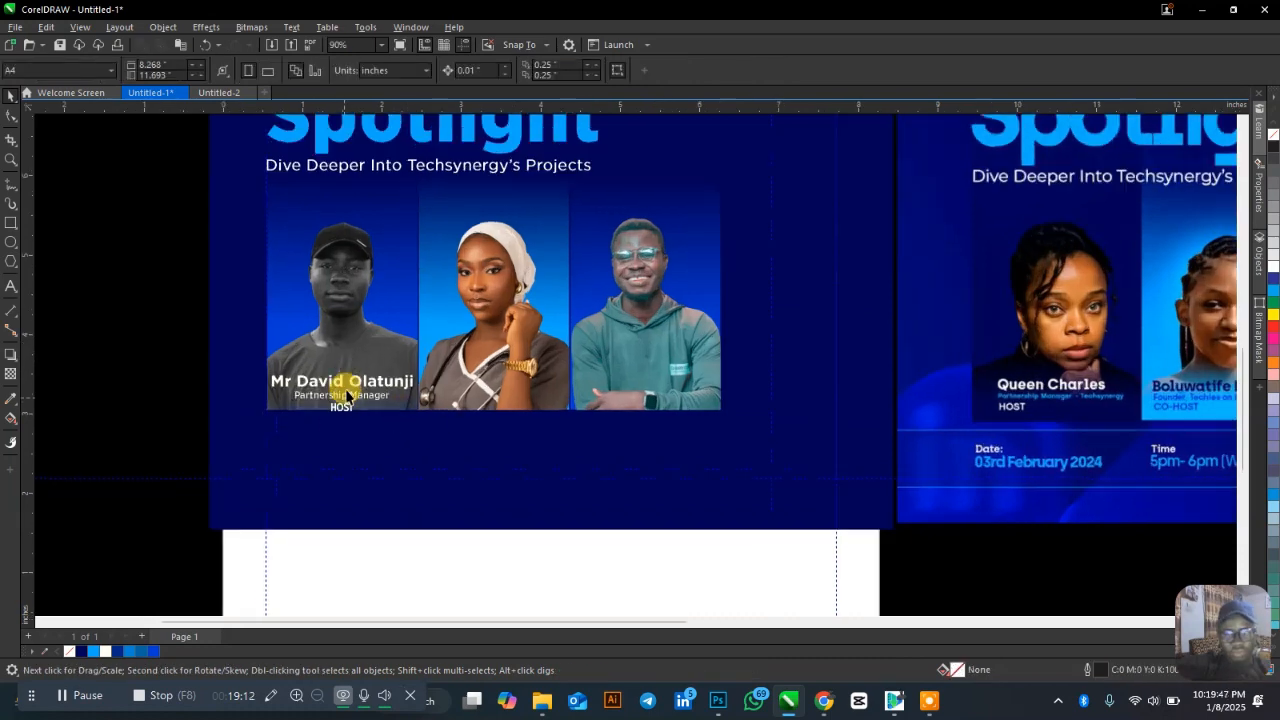
pyautogui.click(362, 400)
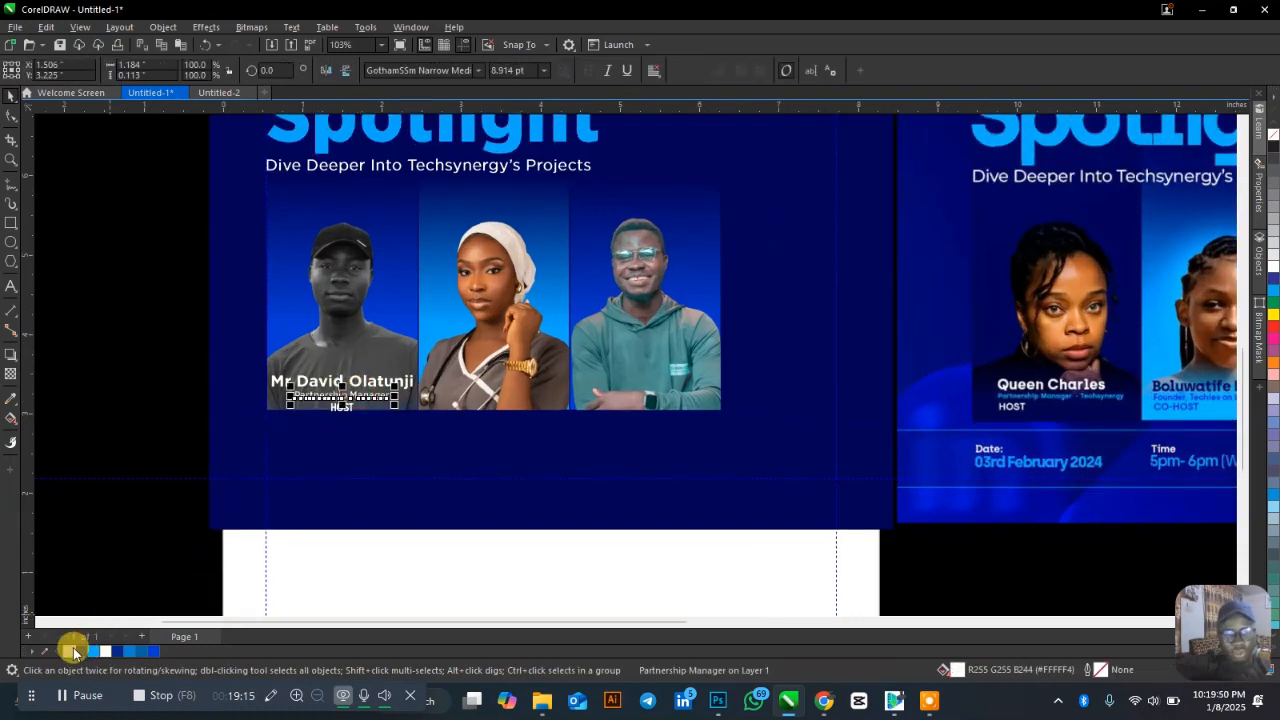
pyautogui.click(163, 357)
pyautogui.scroll(1, 343, 410)
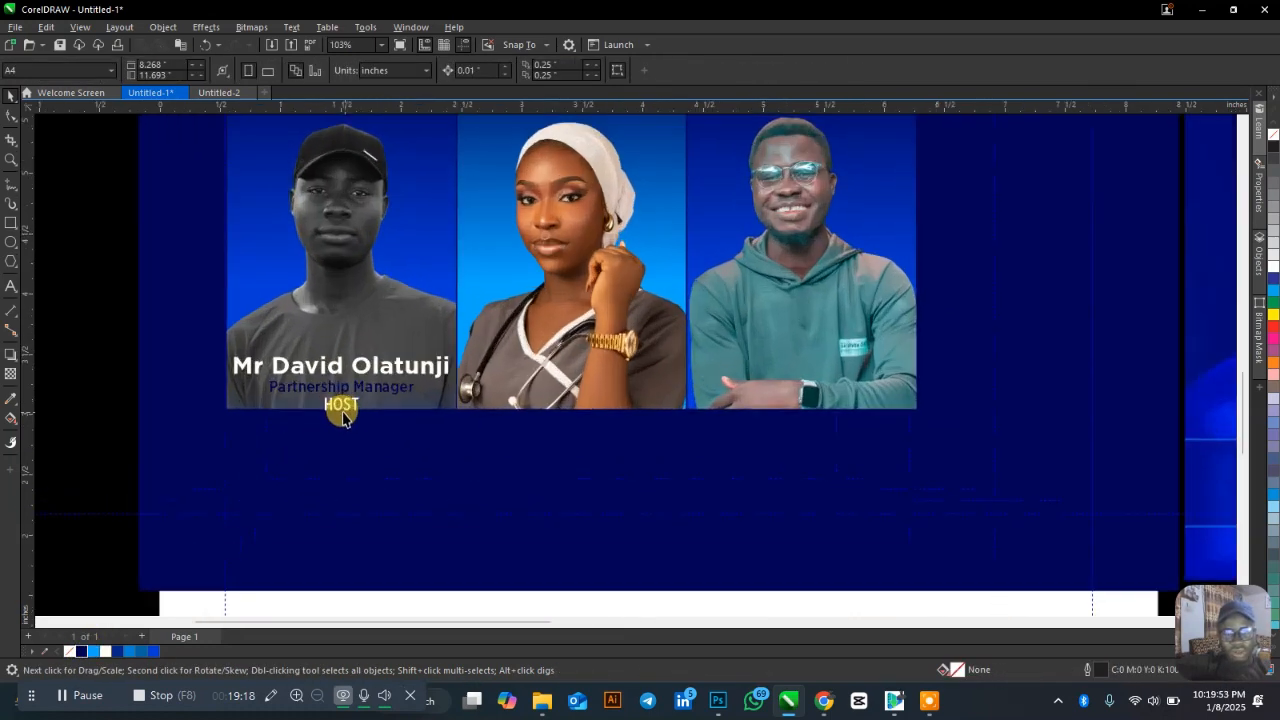
pyautogui.click(342, 410)
pyautogui.click(117, 652)
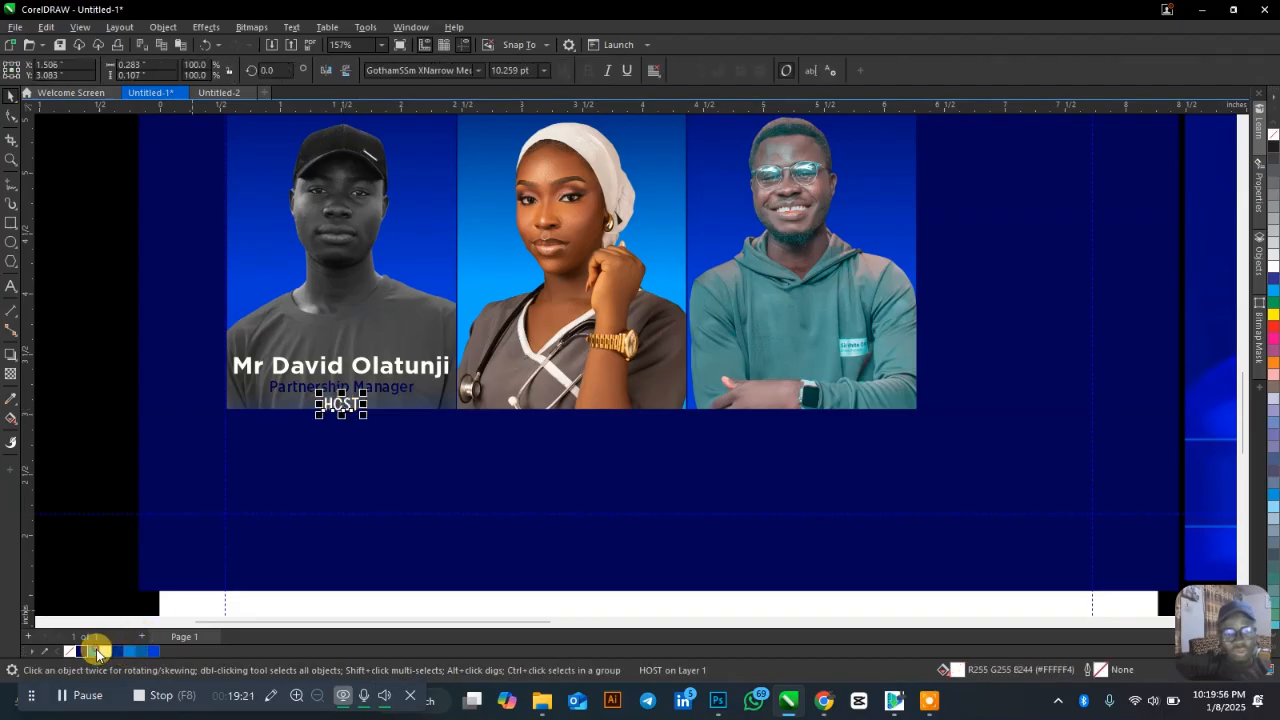
pyautogui.scroll(-1, 262, 366)
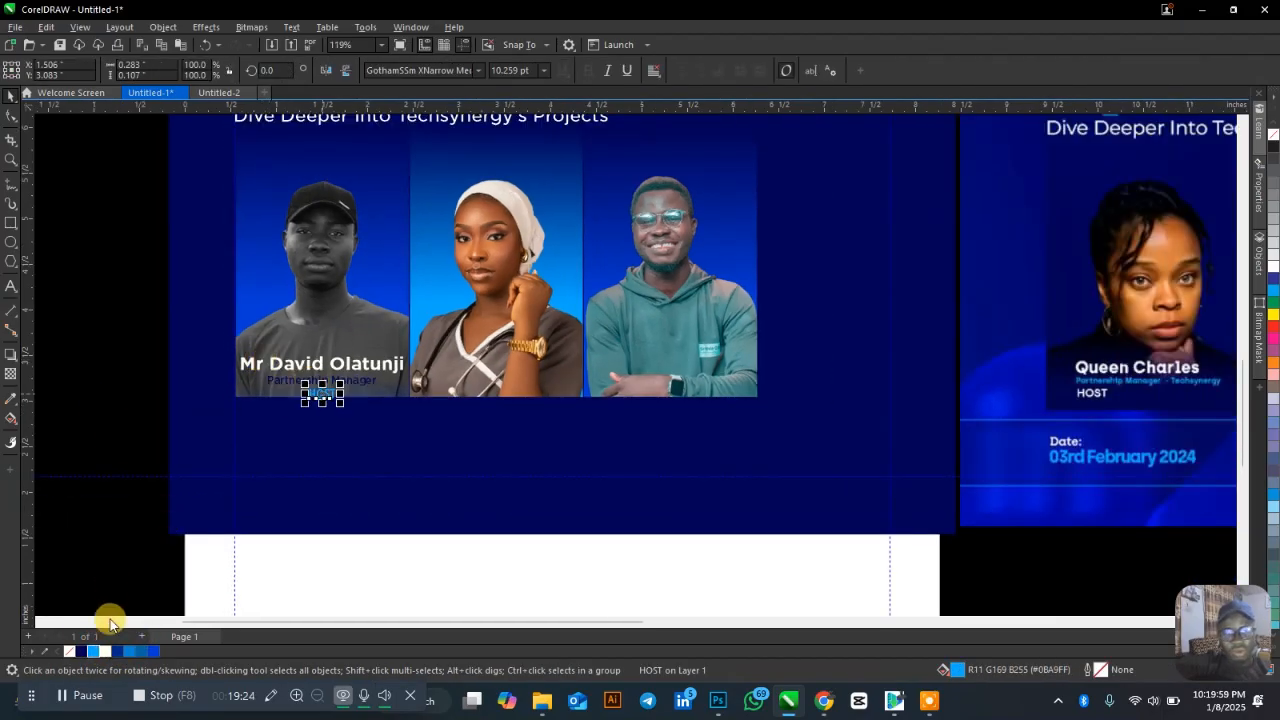
pyautogui.click(108, 651)
pyautogui.click(86, 371)
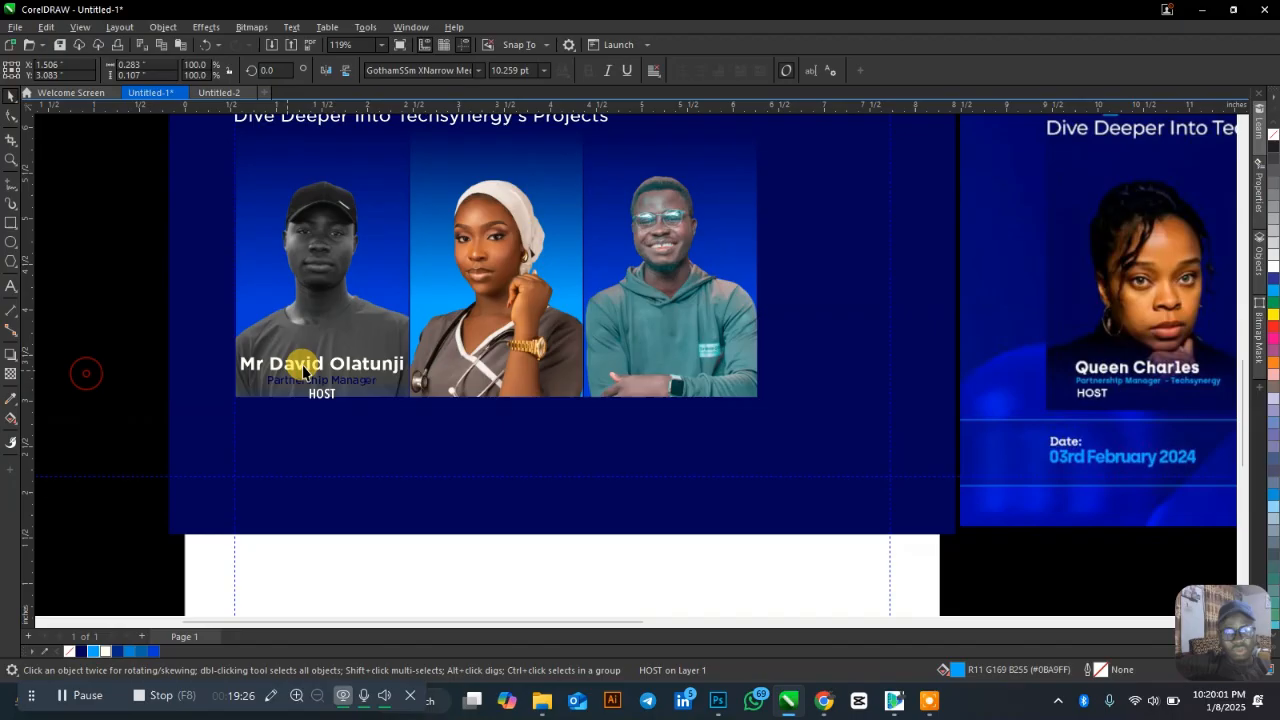
# Try enlarging the Partnership Manager label, undo it, and enter the man's PowerClip frame.
pyautogui.click(350, 388)
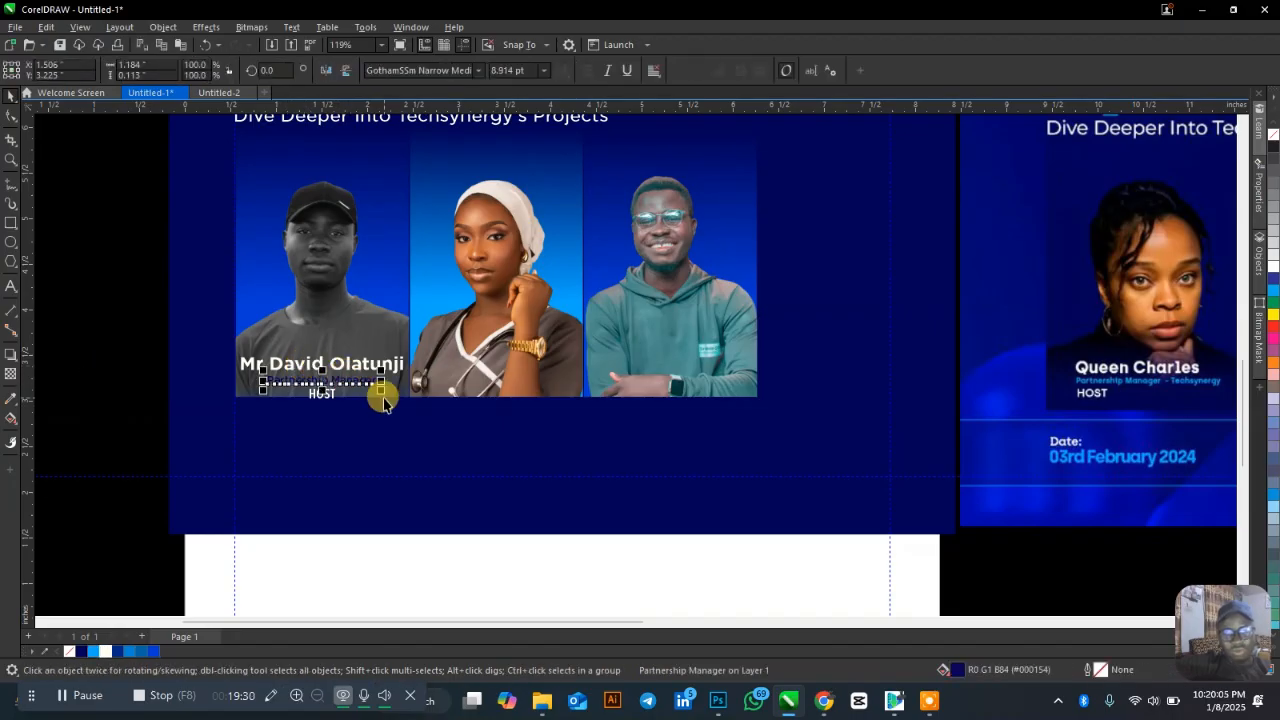
pyautogui.moveTo(381, 390); pyautogui.dragTo(409, 410)
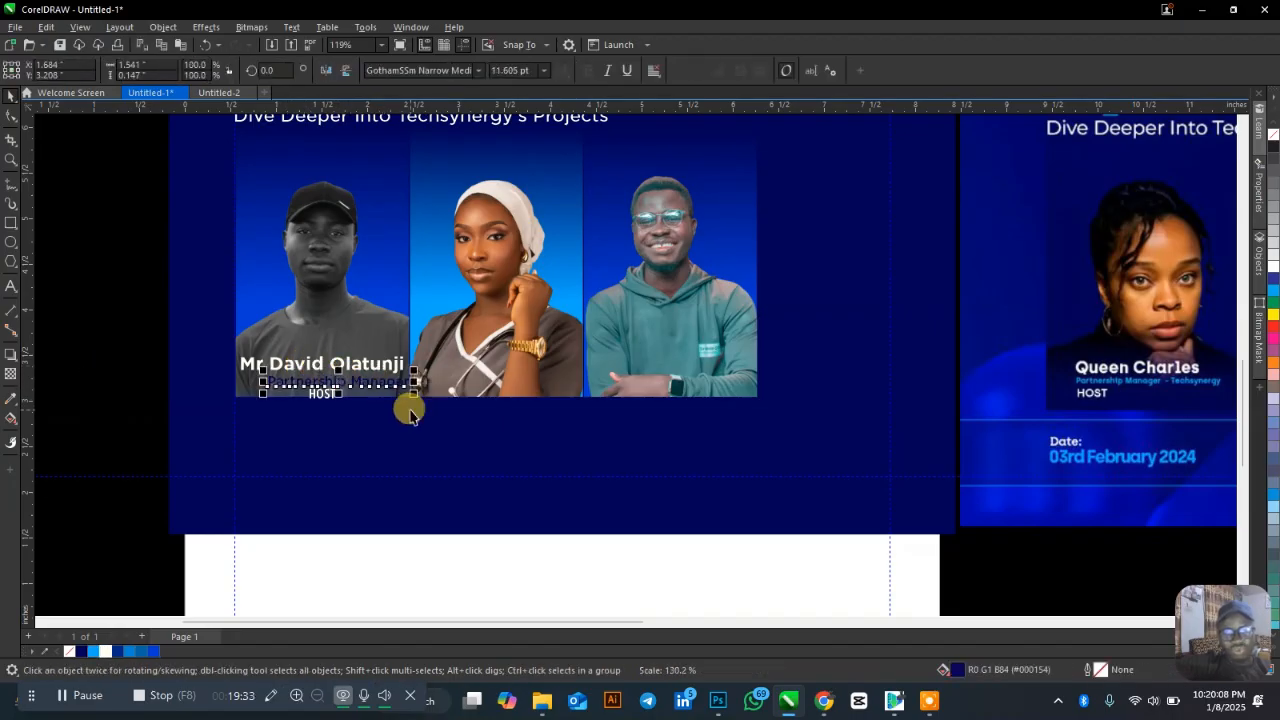
pyautogui.hotkey('ctrl', 'z')
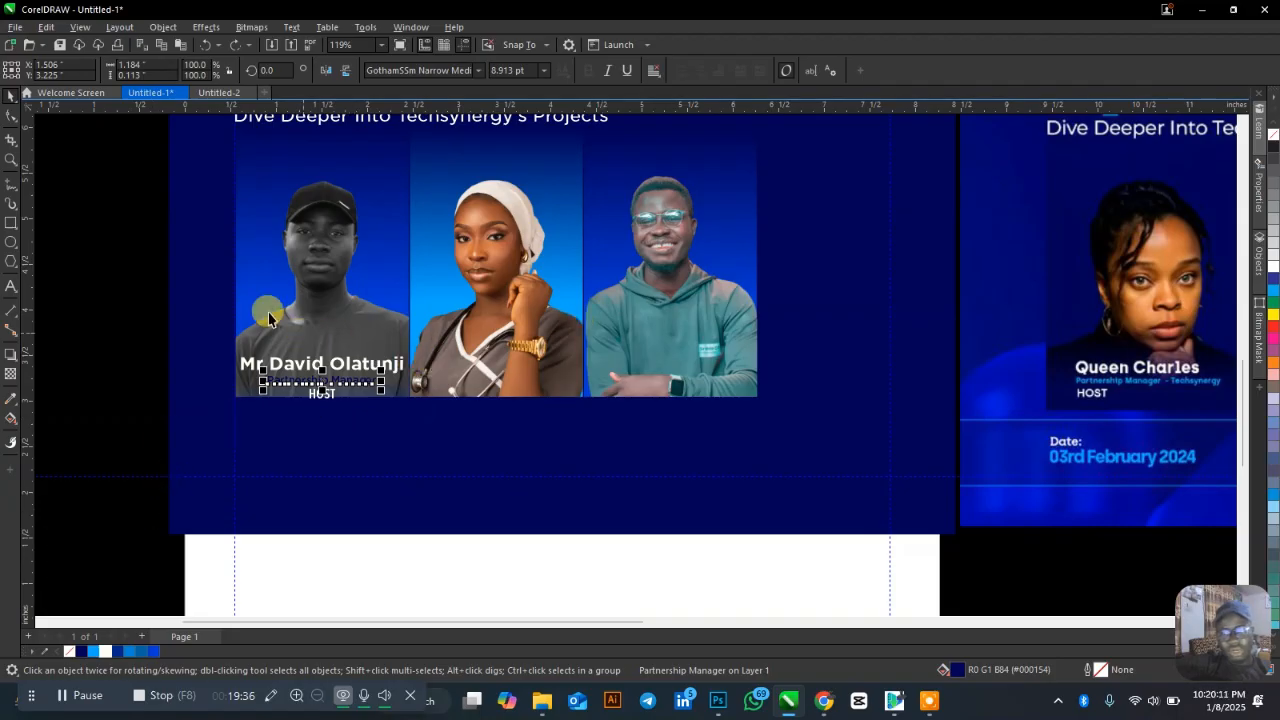
pyautogui.click(140, 291)
pyautogui.doubleClick(306, 294)
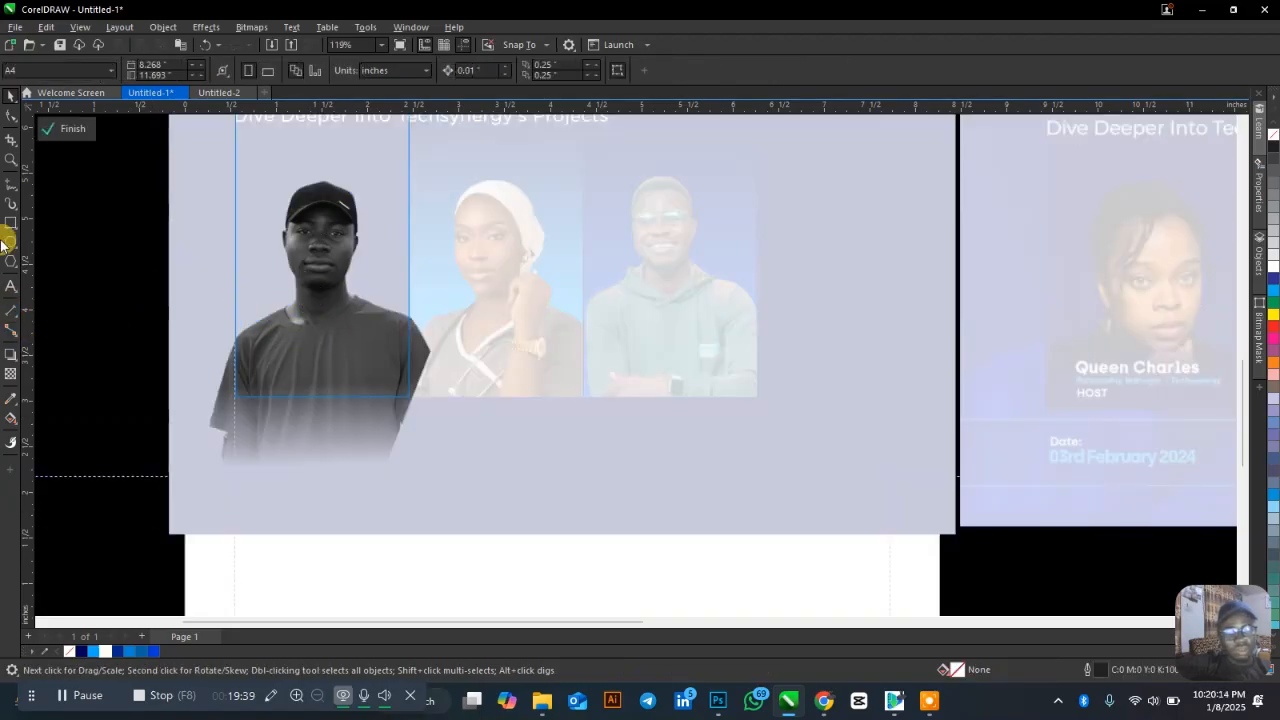
# Draw a dark navy, outline-free rectangle across the lower part of the photo.
pyautogui.press('F6')
pyautogui.moveTo(212, 342); pyautogui.dragTo(431, 420)
pyautogui.click(84, 651)
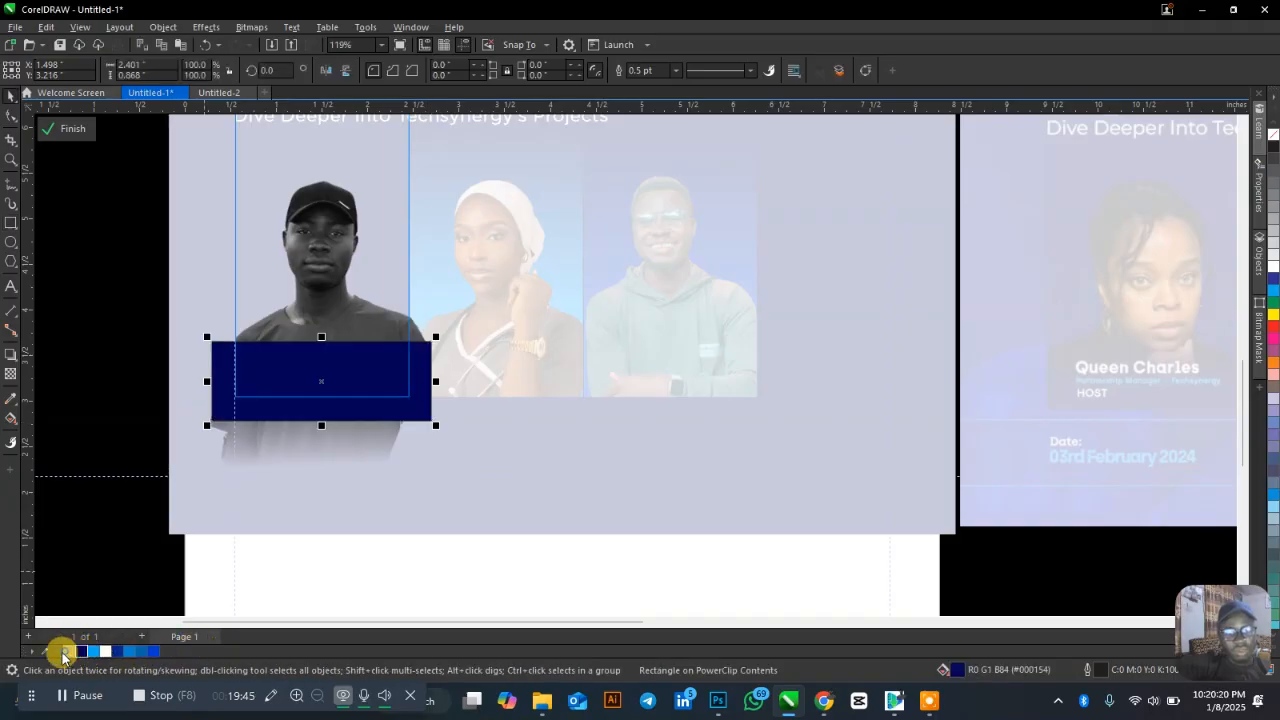
pyautogui.rightClick(65, 652)
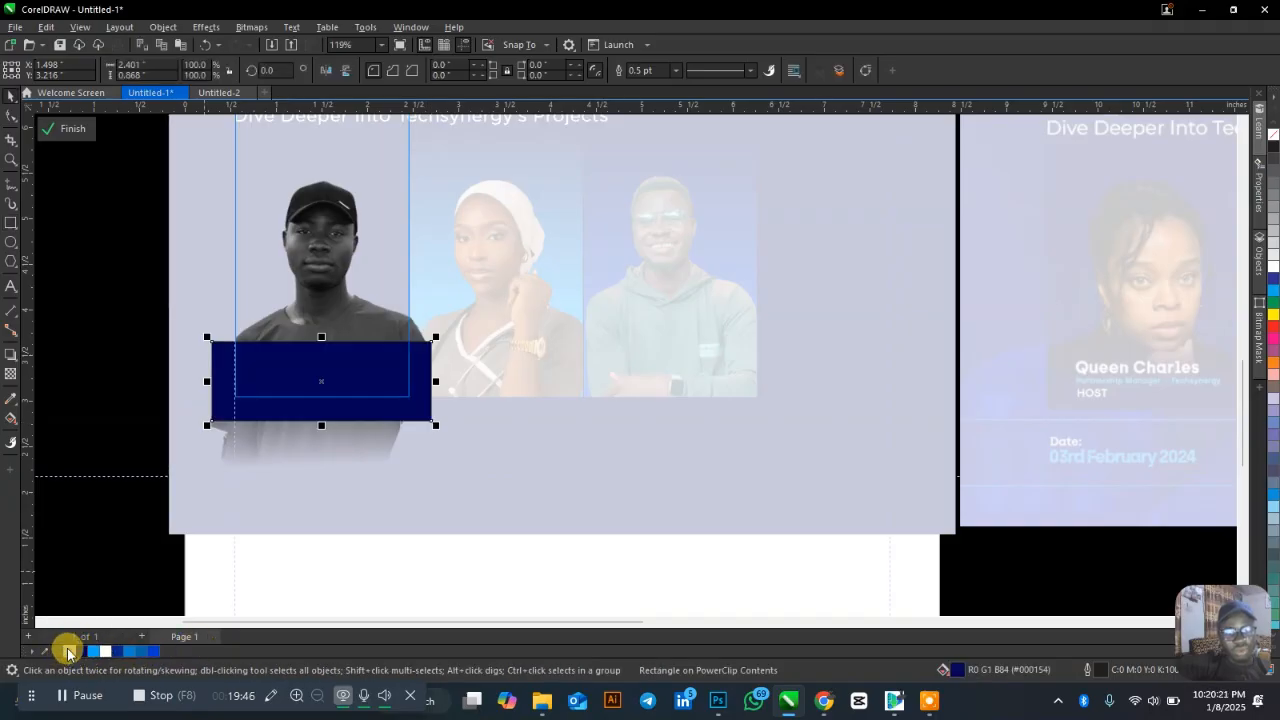
# Give the navy rectangle a fountain transparency fading upward, then finish the PowerClip edit.
pyautogui.click(12, 373)
pyautogui.moveTo(326, 383); pyautogui.dragTo(326, 356)
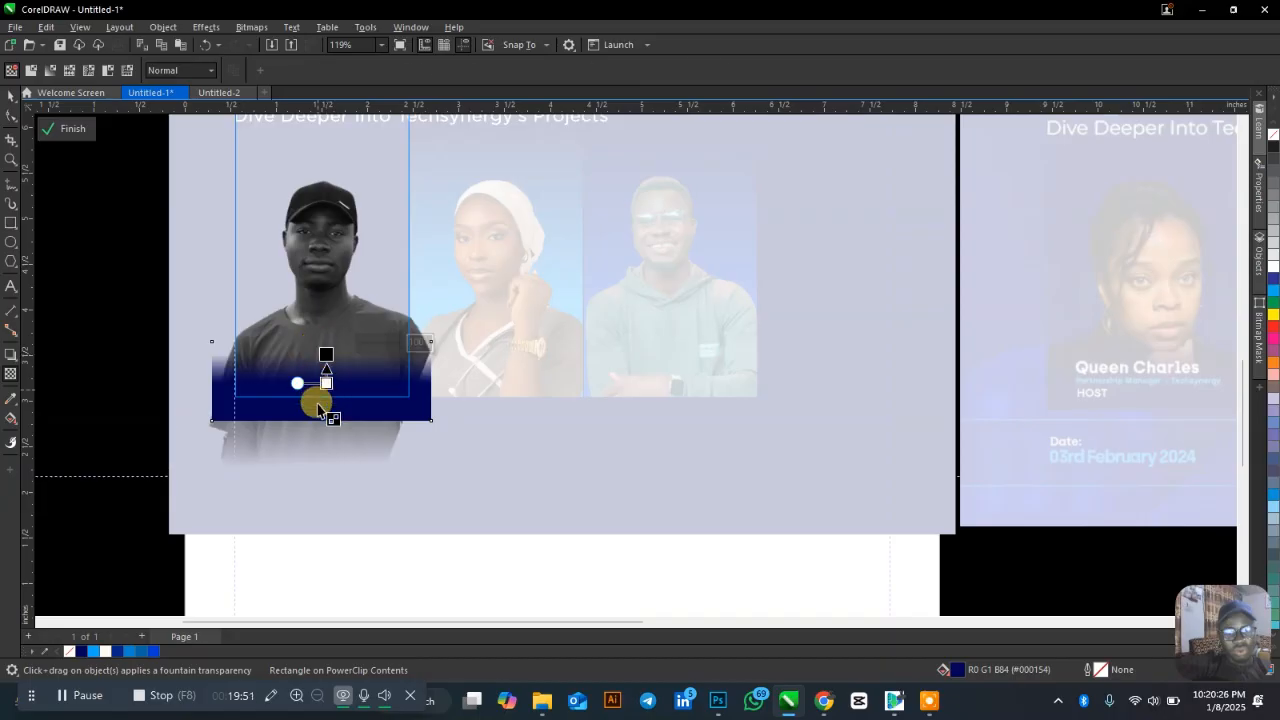
pyautogui.moveTo(327, 383); pyautogui.dragTo(327, 418)
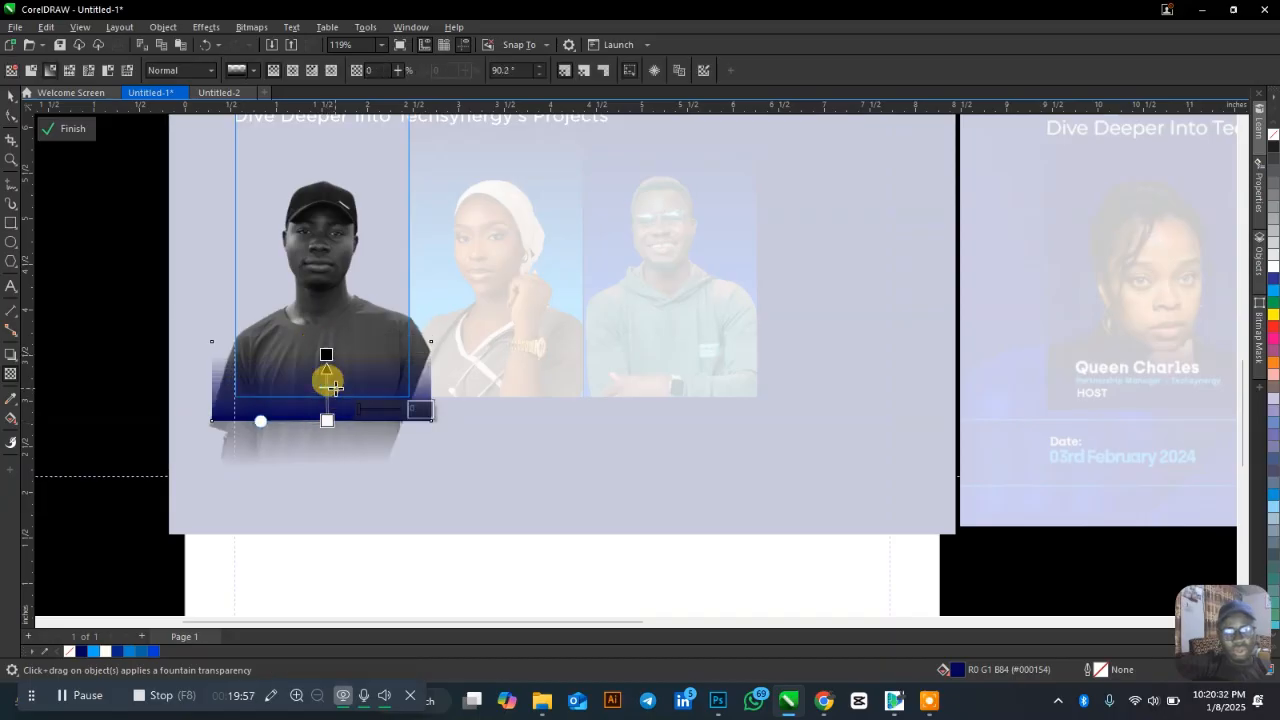
pyautogui.press('space')
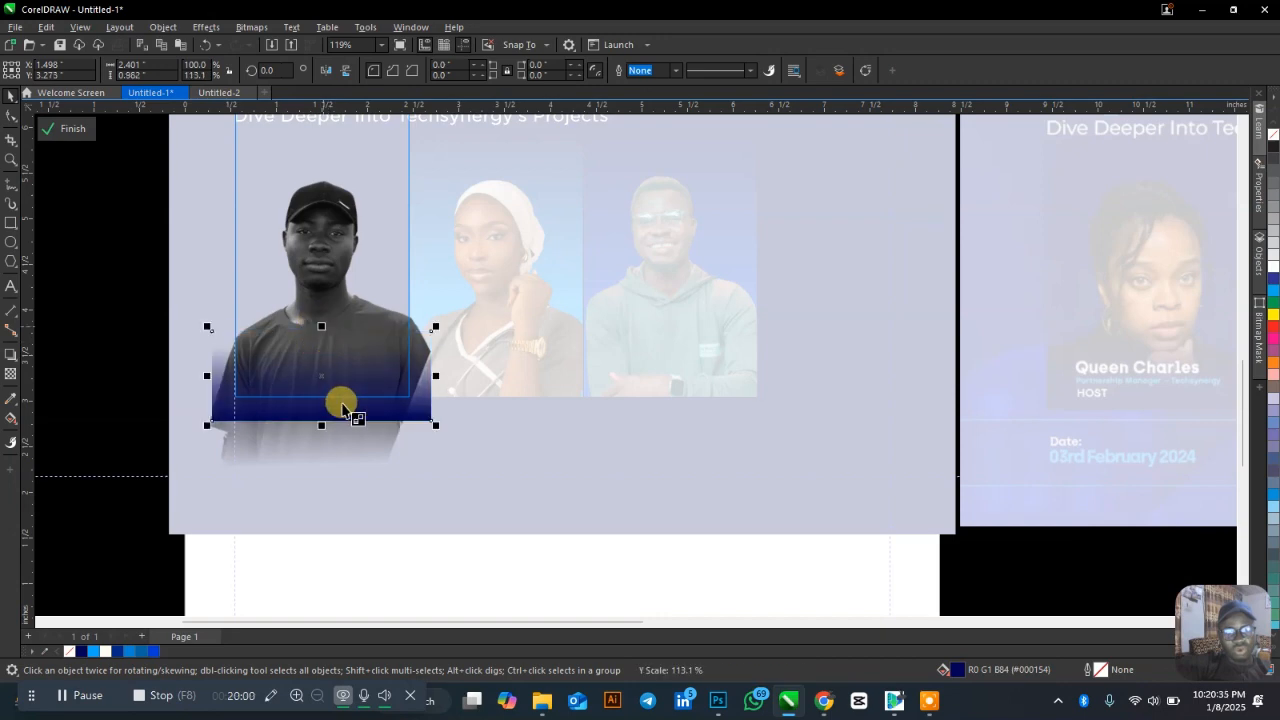
pyautogui.press('space')
pyautogui.moveTo(331, 371); pyautogui.dragTo(326, 363)
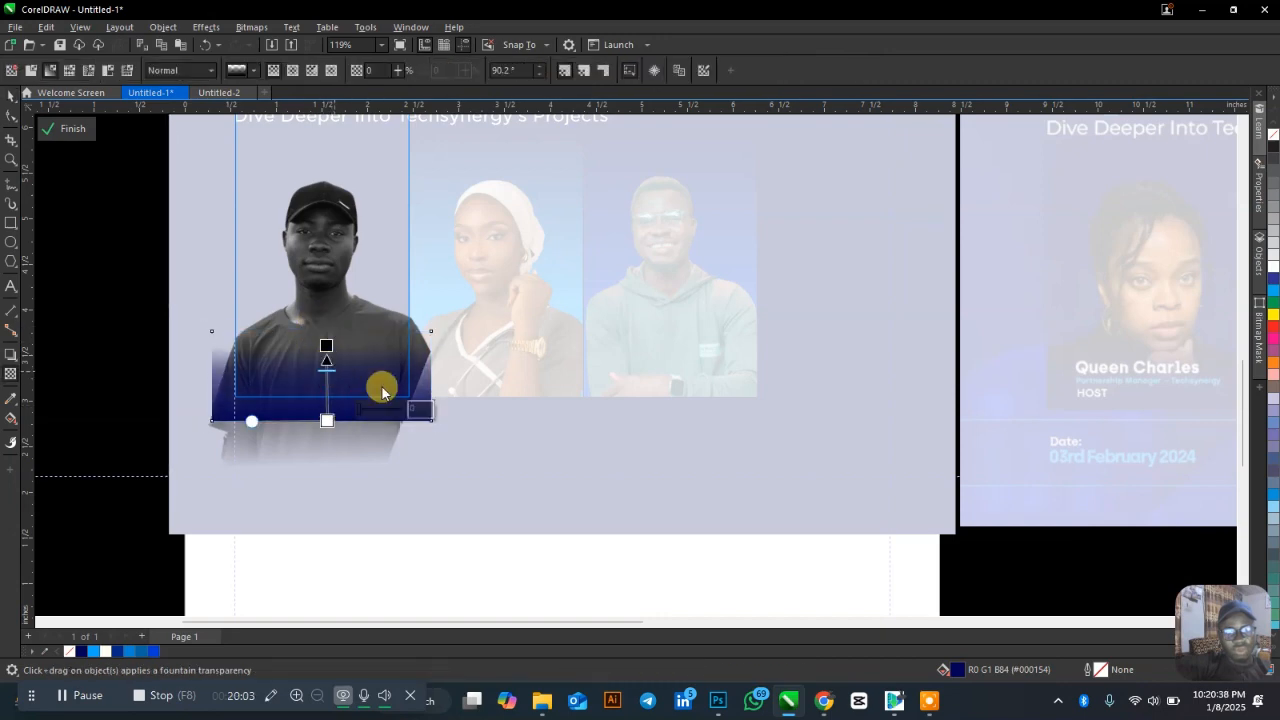
pyautogui.keyDown('ctrl'); pyautogui.click(124, 412); pyautogui.keyUp('ctrl')
pyautogui.press('space')
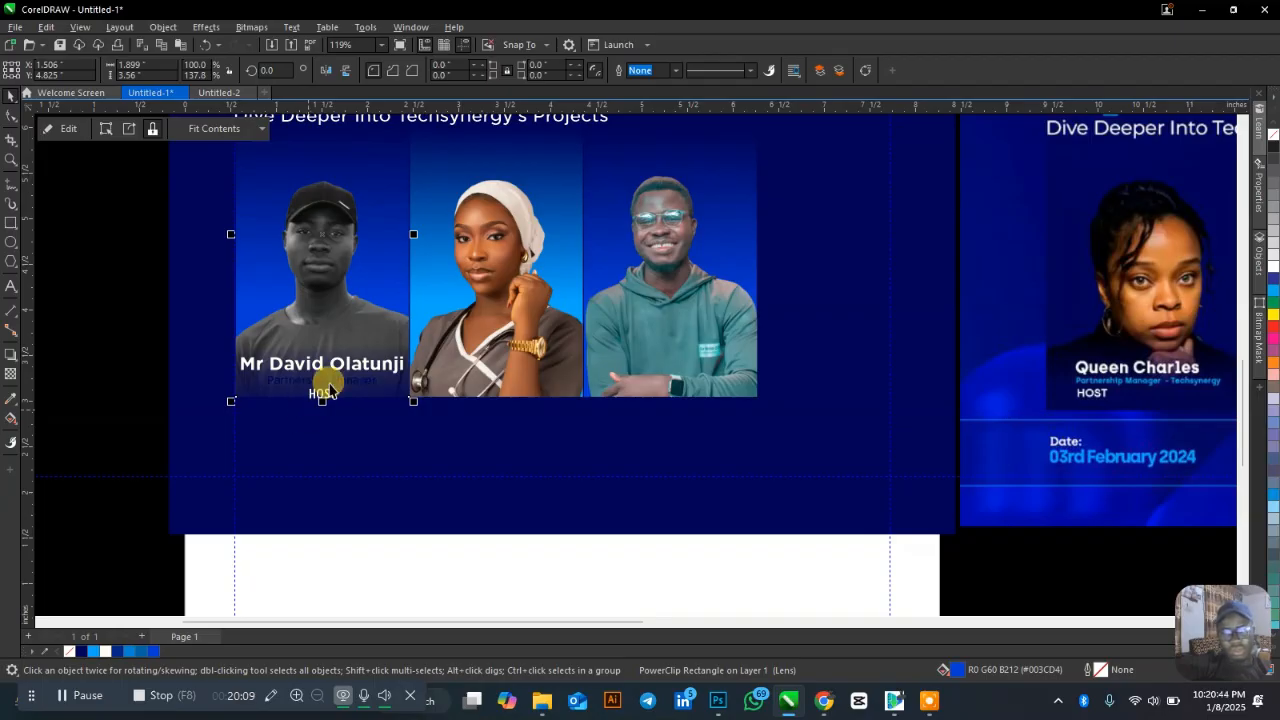
# Reselect the role and HOST labels, undoing and redoing a label change.
pyautogui.scroll(-1, 263, 447)
pyautogui.scroll(-1, 335, 398)
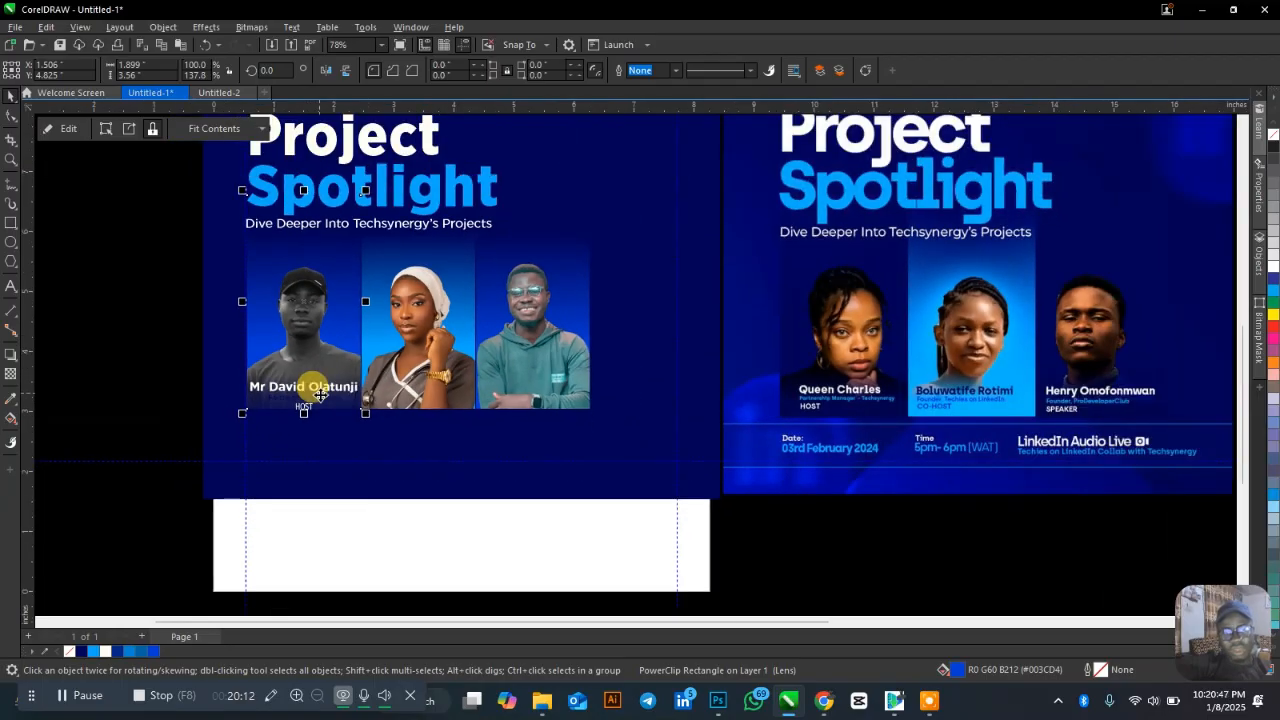
pyautogui.click(316, 396)
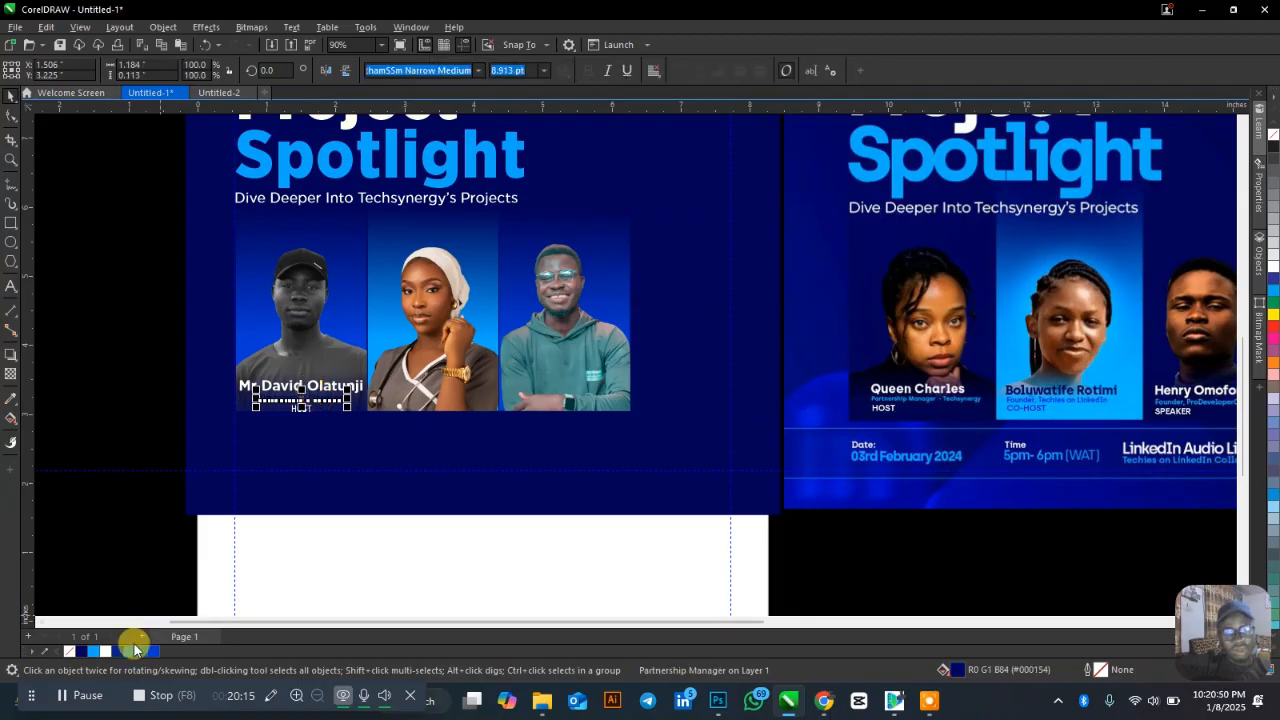
pyautogui.click(145, 390)
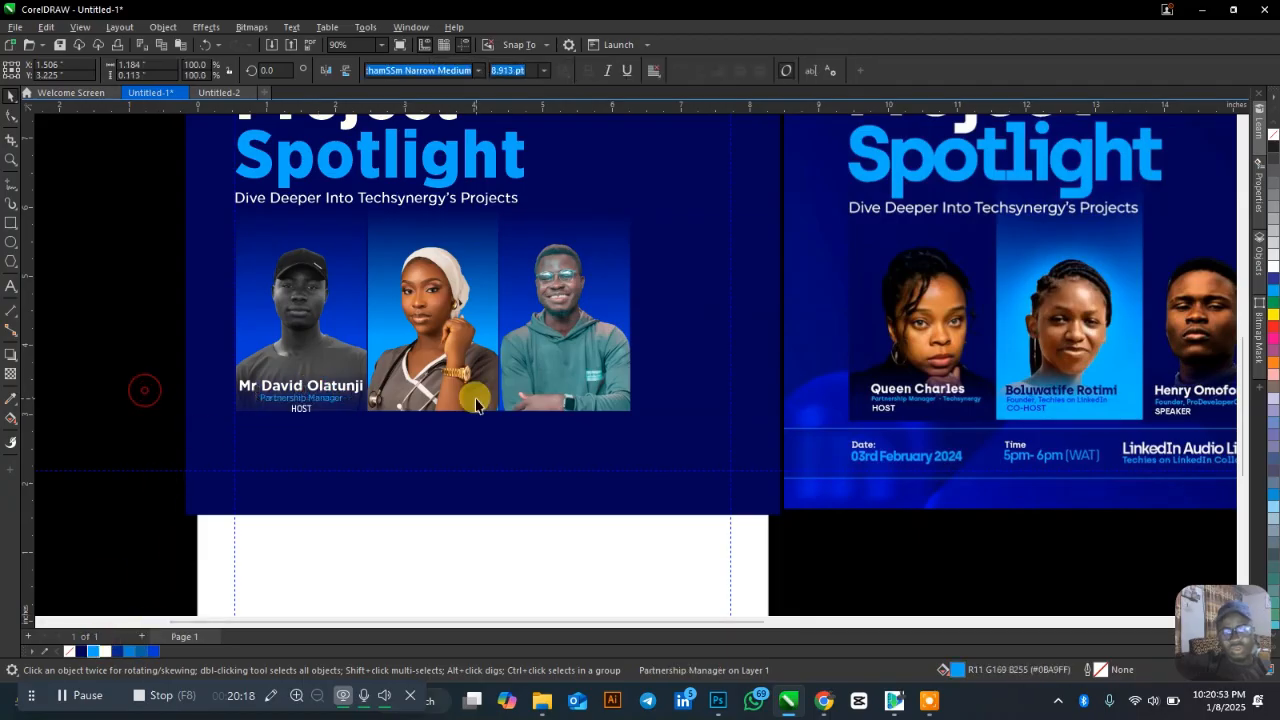
pyautogui.scroll(2, 357, 425)
pyautogui.doubleClick(310, 400)
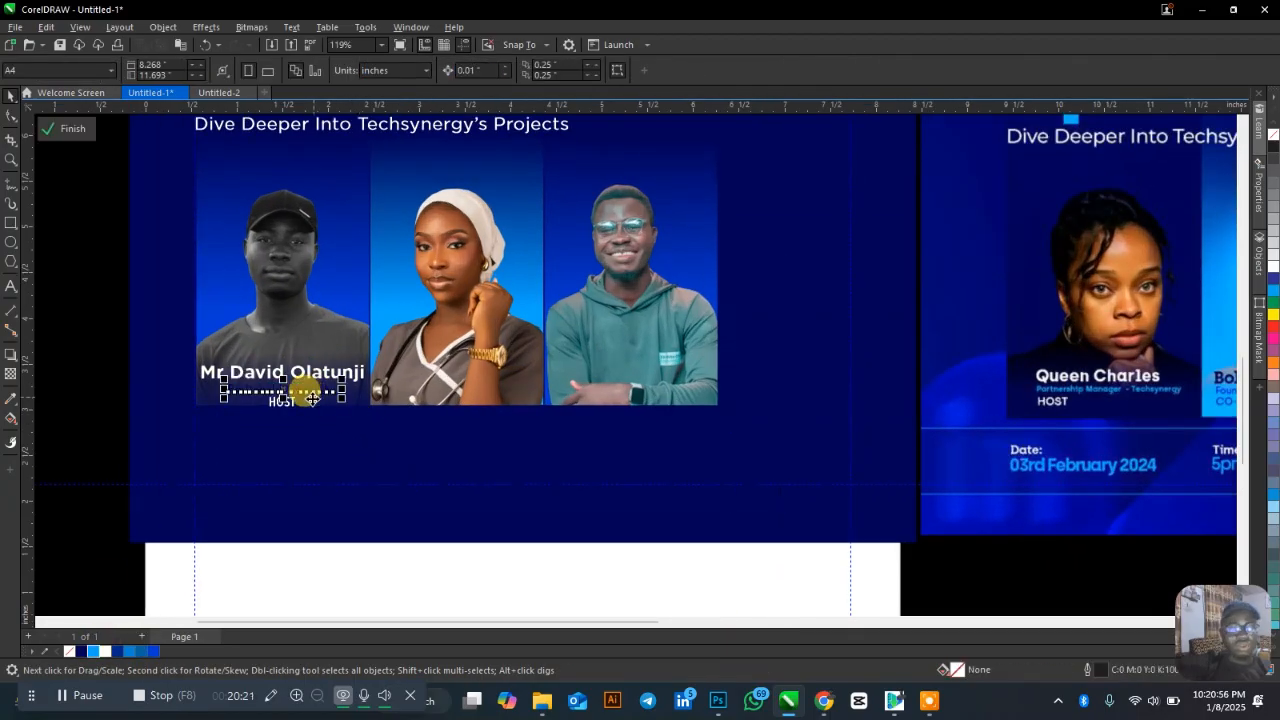
pyautogui.keyDown('ctrl'); pyautogui.click(306, 403); pyautogui.keyUp('ctrl')
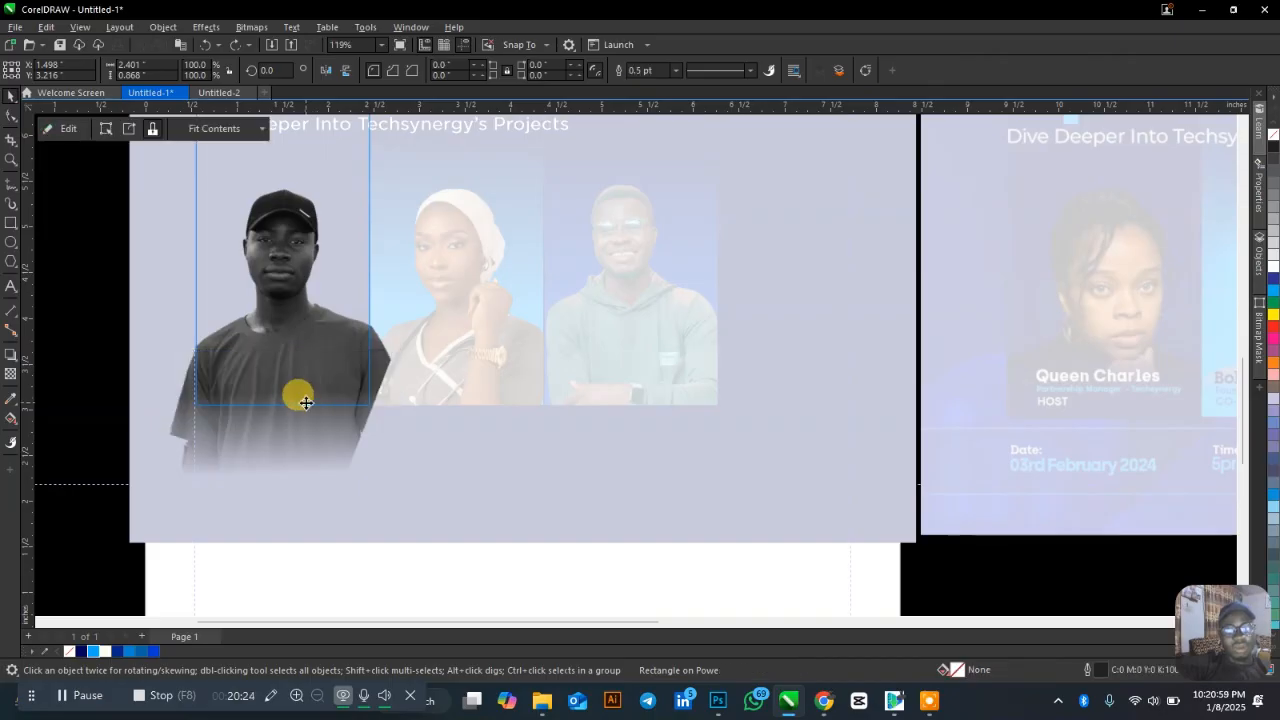
pyautogui.click(292, 404)
pyautogui.hotkey('ctrl', 'z')
pyautogui.hotkey('ctrl', 'z')
pyautogui.hotkey('ctrl', 'z')
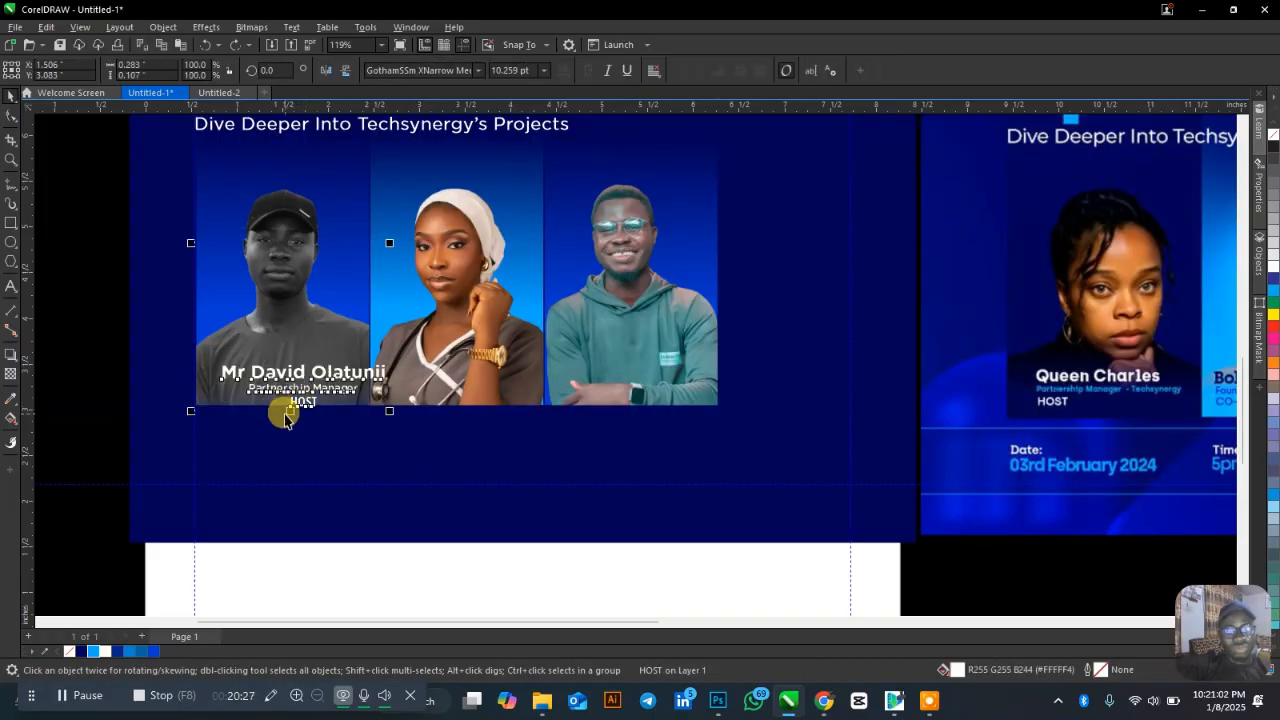
pyautogui.hotkey('ctrl', 'shift', 'z')
pyautogui.click(117, 341)
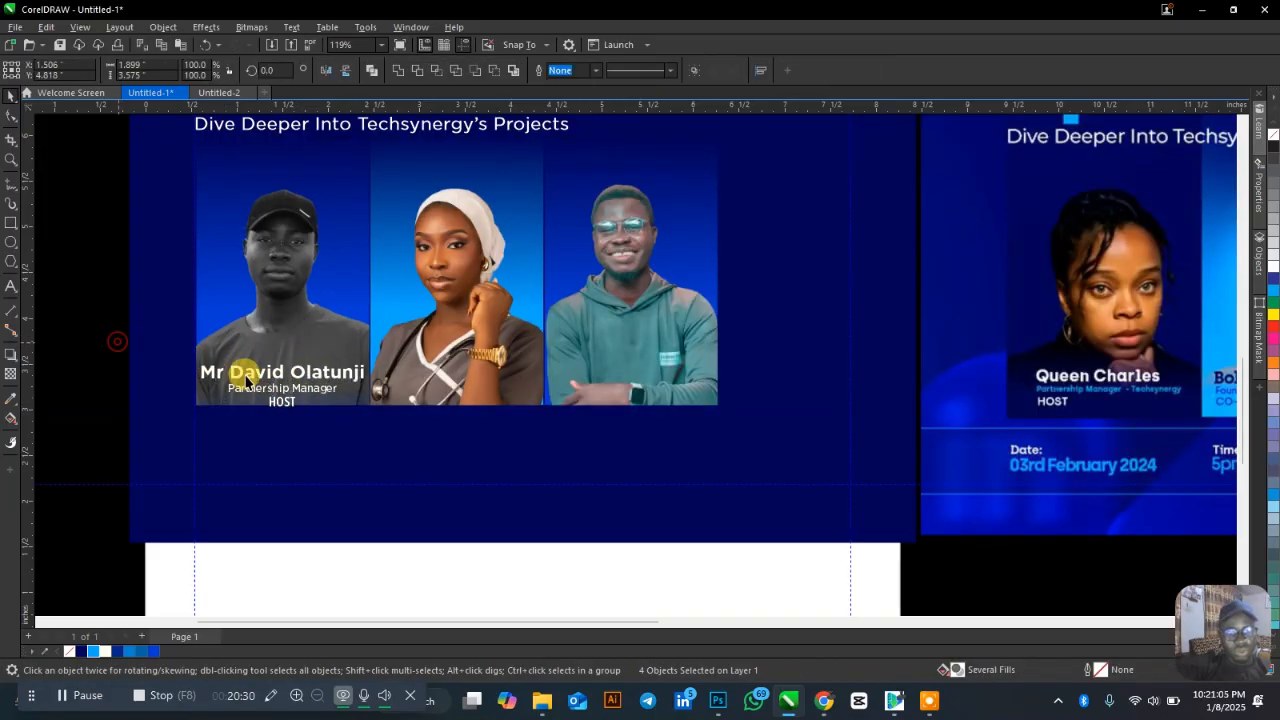
pyautogui.scroll(1, 285, 392)
# Draw a box around HOST and fill it dark navy.
pyautogui.click(11, 224)
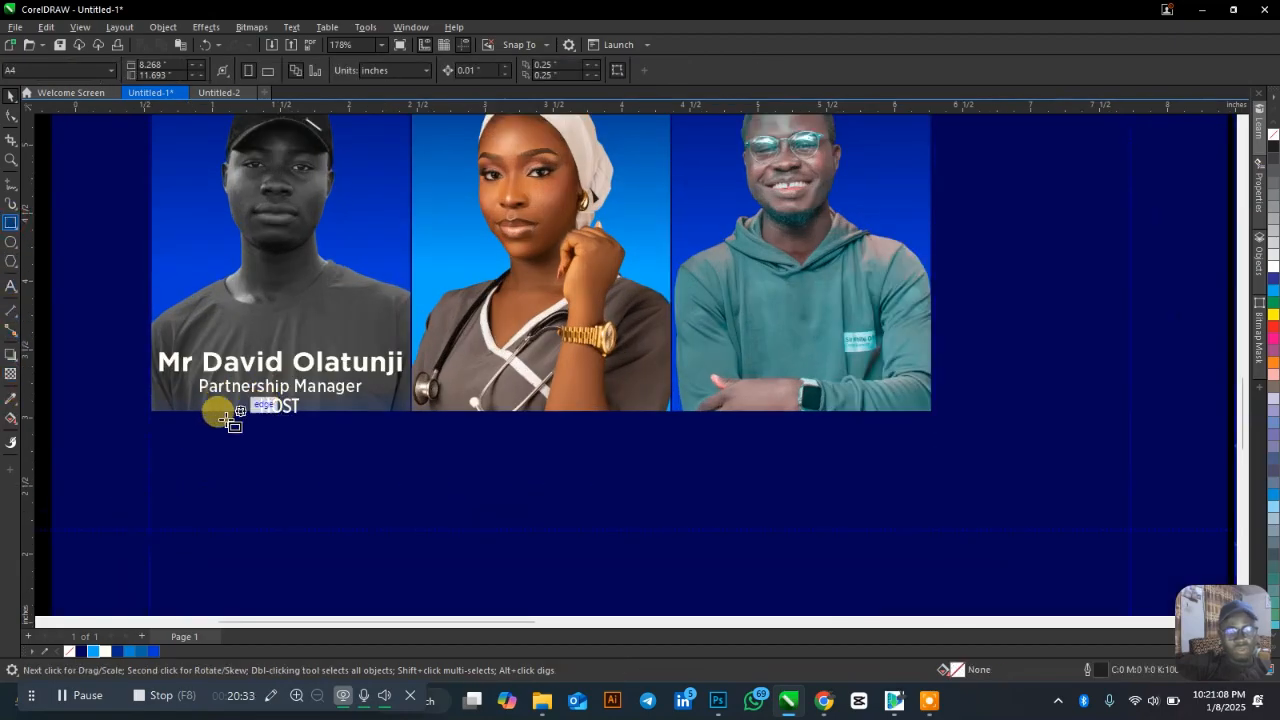
pyautogui.moveTo(147, 379); pyautogui.dragTo(260, 415)
pyautogui.click(280, 408)
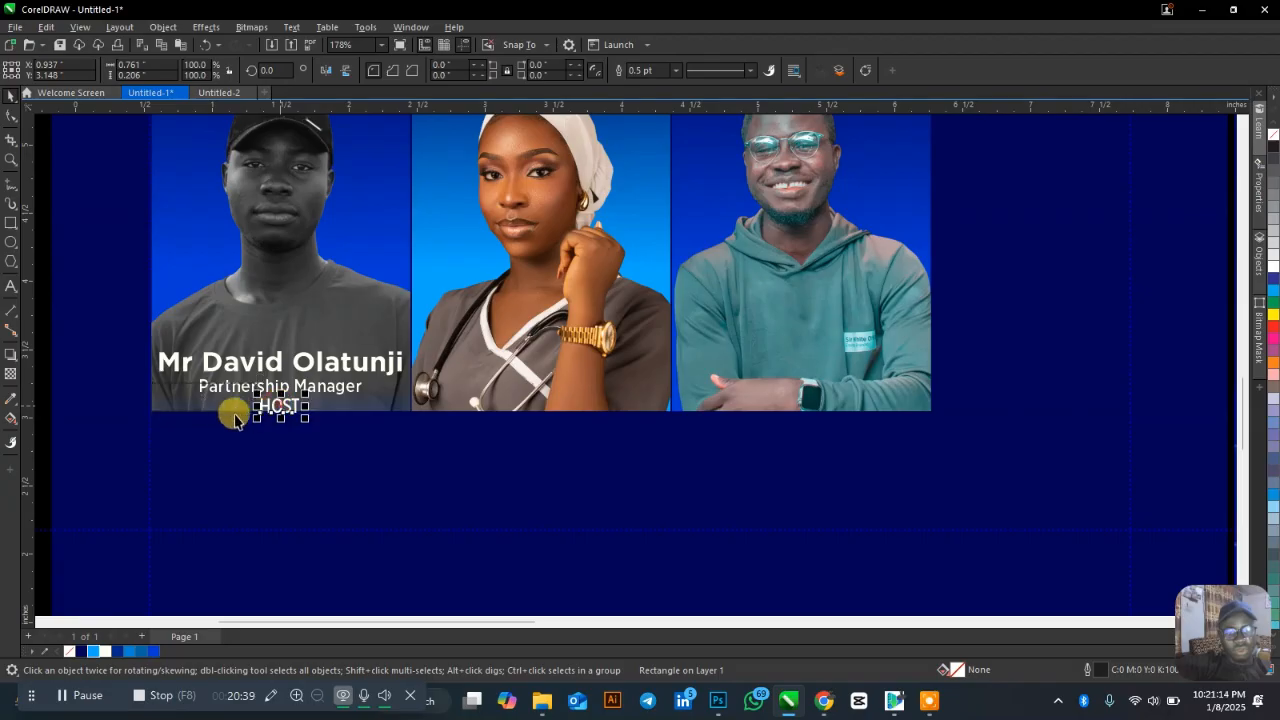
pyautogui.click(234, 415)
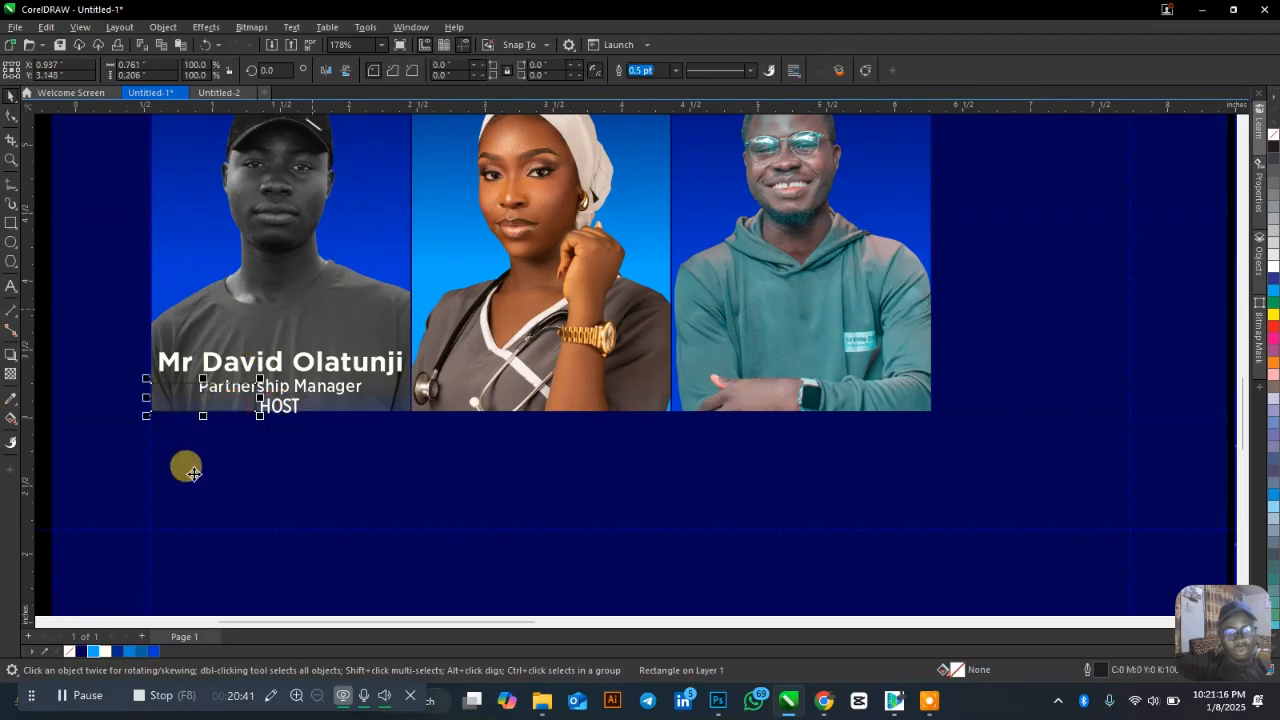
pyautogui.click(81, 651)
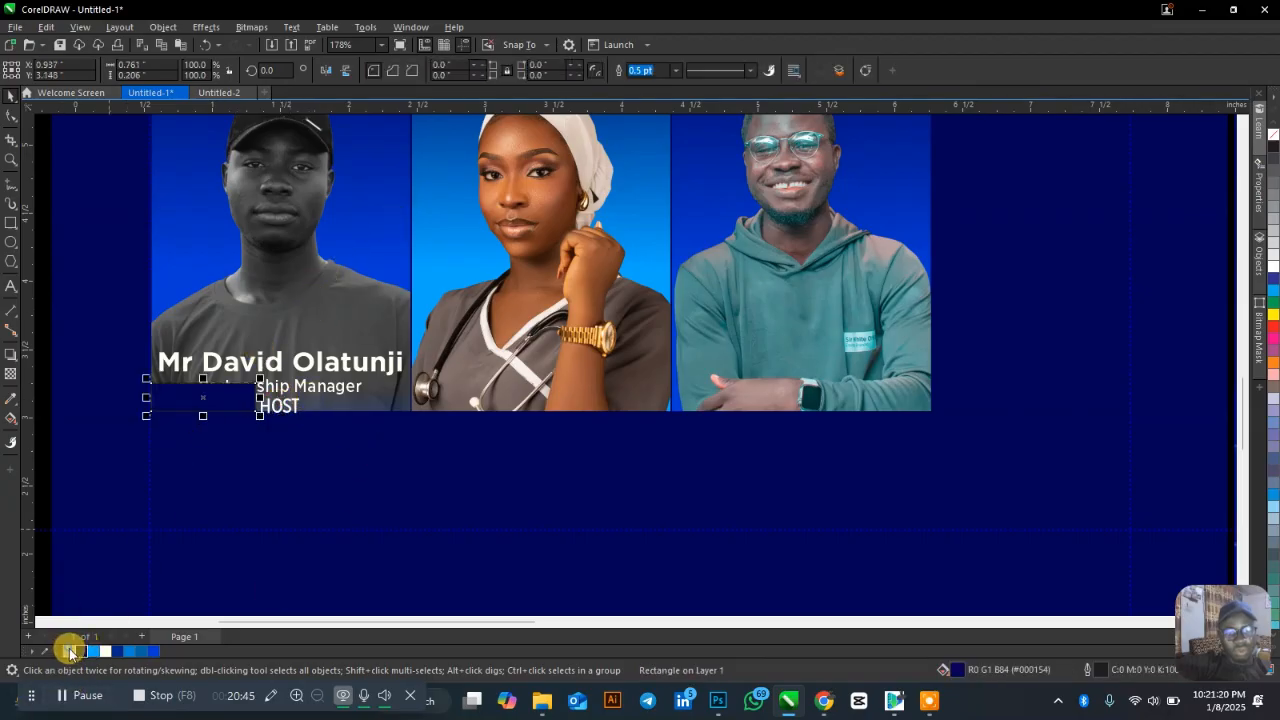
# Centre HOST on the navy box horizontally and vertically.
pyautogui.click(306, 410)
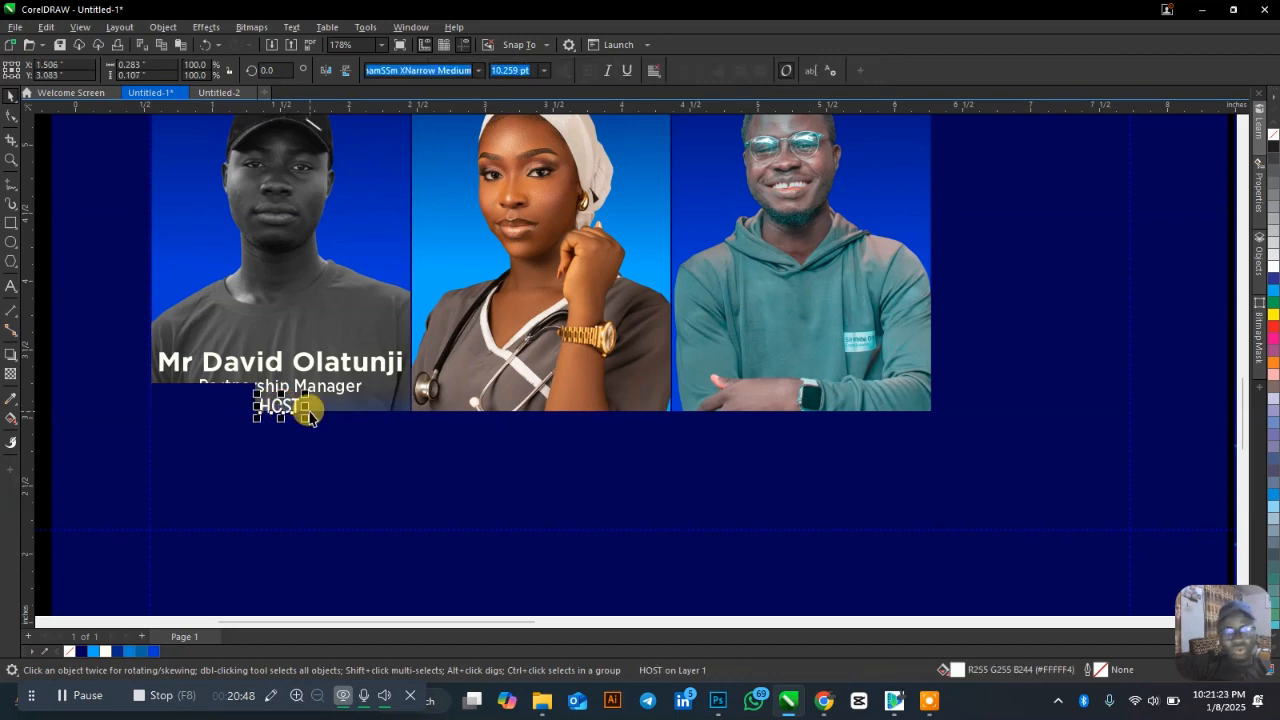
pyautogui.keyDown('shift'); pyautogui.click(195, 401); pyautogui.keyUp('shift')
pyautogui.press('c')
pyautogui.press('e')
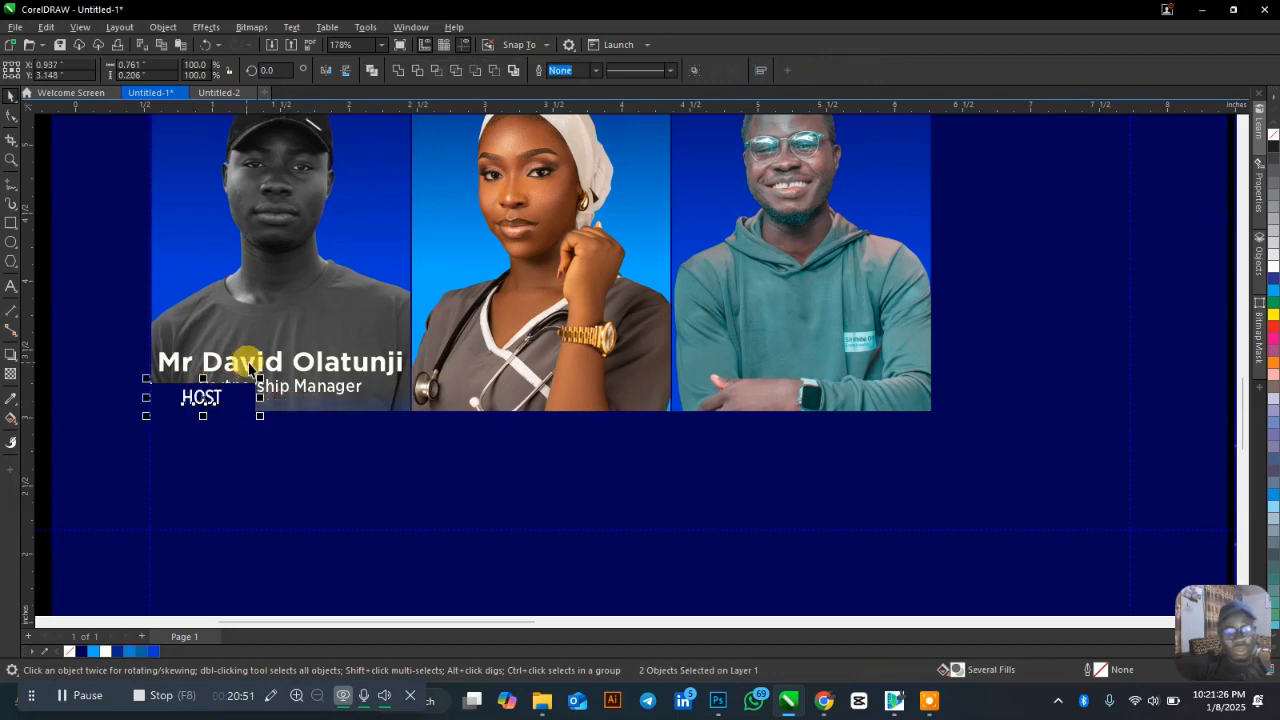
# Move the name and role text down below the photo.
pyautogui.click(270, 388)
pyautogui.keyDown('shift'); pyautogui.click(265, 383); pyautogui.keyUp('shift')
pyautogui.moveTo(288, 402); pyautogui.dragTo(291, 455)
pyautogui.scroll(-2, 229, 357)
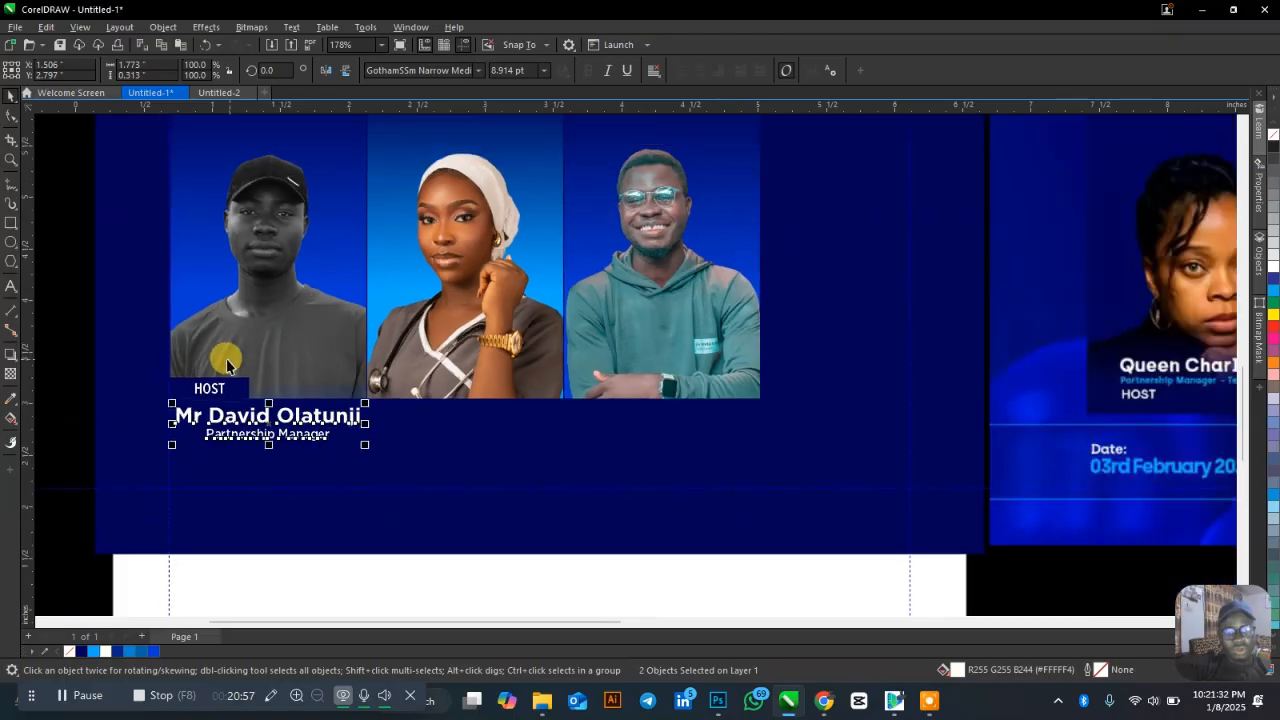
# Slightly enlarge the host name and role texts under the first portrait and nudge them up.
pyautogui.click(63, 345)
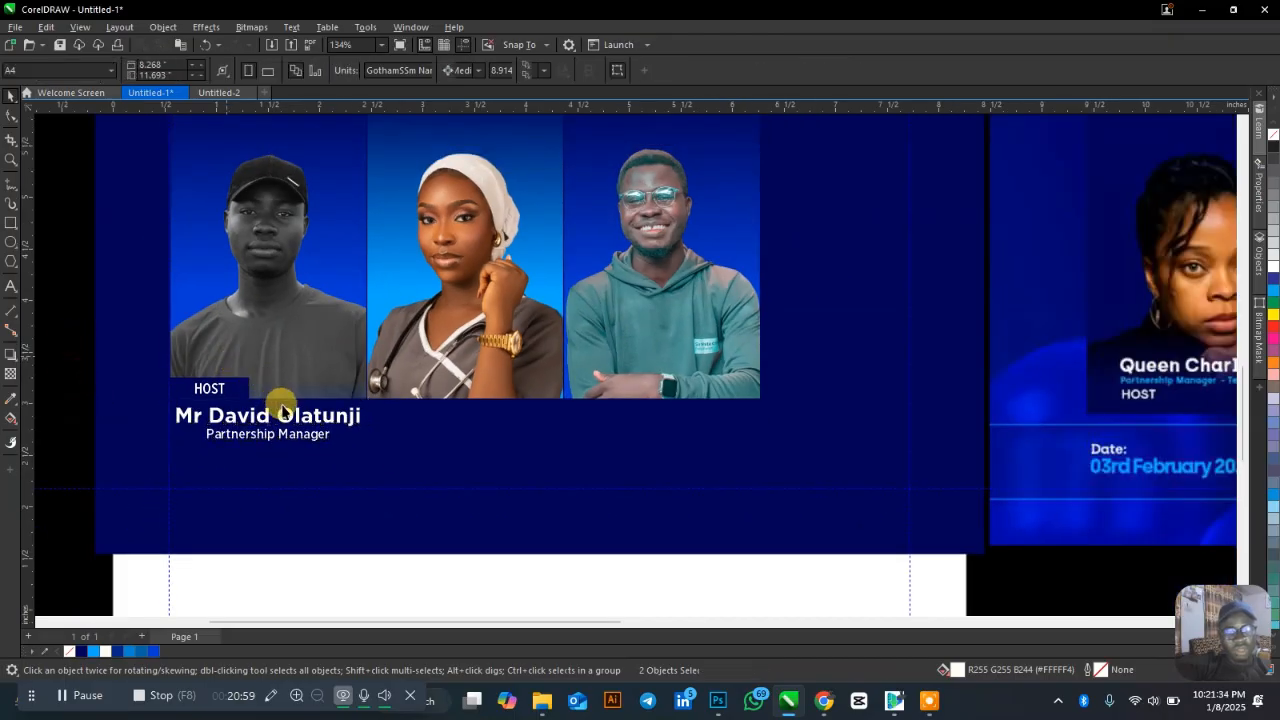
pyautogui.click(354, 417)
pyautogui.keyDown('shift'); pyautogui.click(308, 434); pyautogui.keyUp('shift')
pyautogui.moveTo(362, 401)
pyautogui.mouseDown()
pyautogui.moveTo(344, 378)
pyautogui.moveTo(347, 389)
pyautogui.mouseUp()
pyautogui.press('Up')
pyautogui.press('Up')
pyautogui.press('Up')
pyautogui.press('Up')
pyautogui.press('Up')
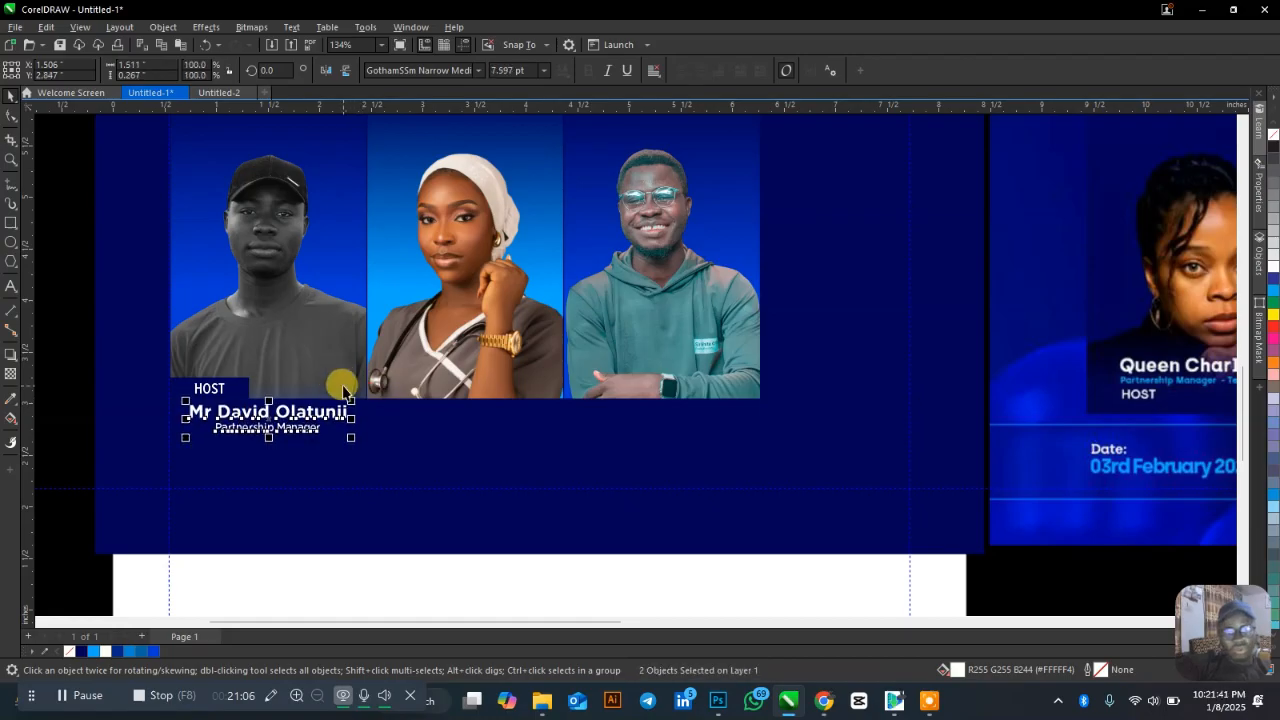
# Copy the HOST badge, name and role block under the second and third portraits.
pyautogui.click(55, 400)
pyautogui.moveTo(57, 340); pyautogui.dragTo(371, 451)
pyautogui.moveTo(252, 394); pyautogui.dragTo(455, 402)
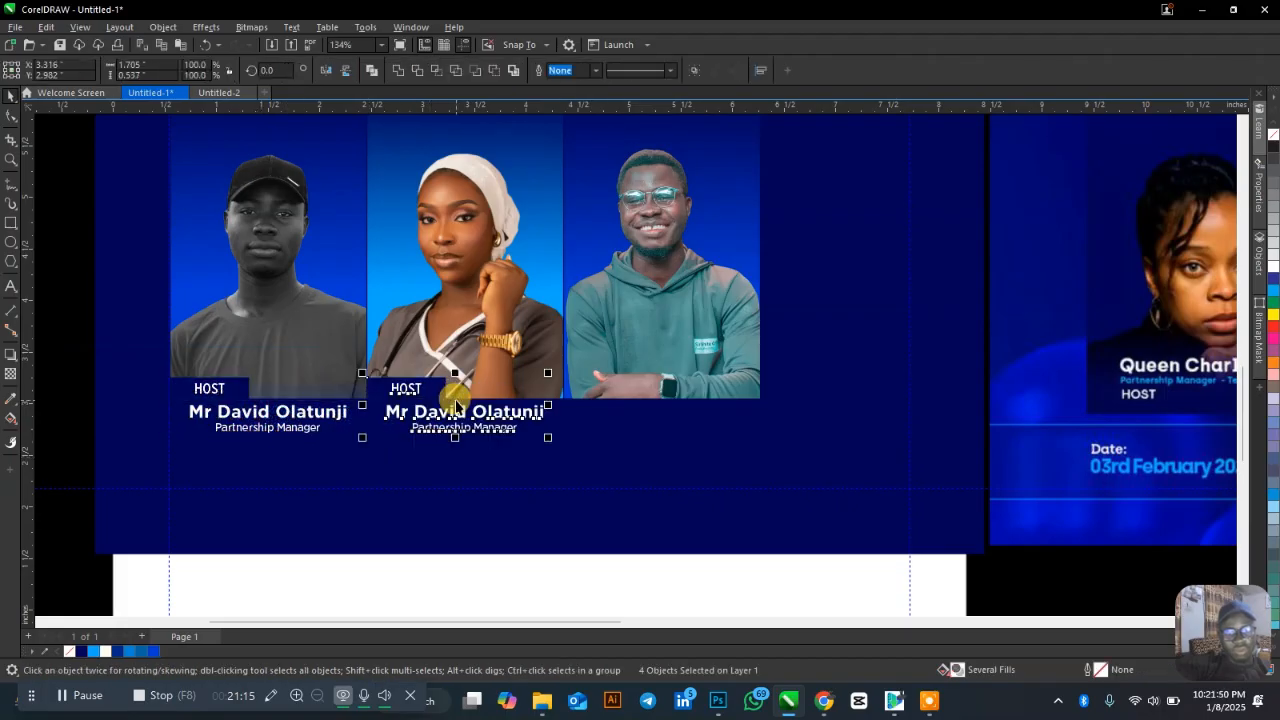
pyautogui.hotkey('ctrl', 'r')
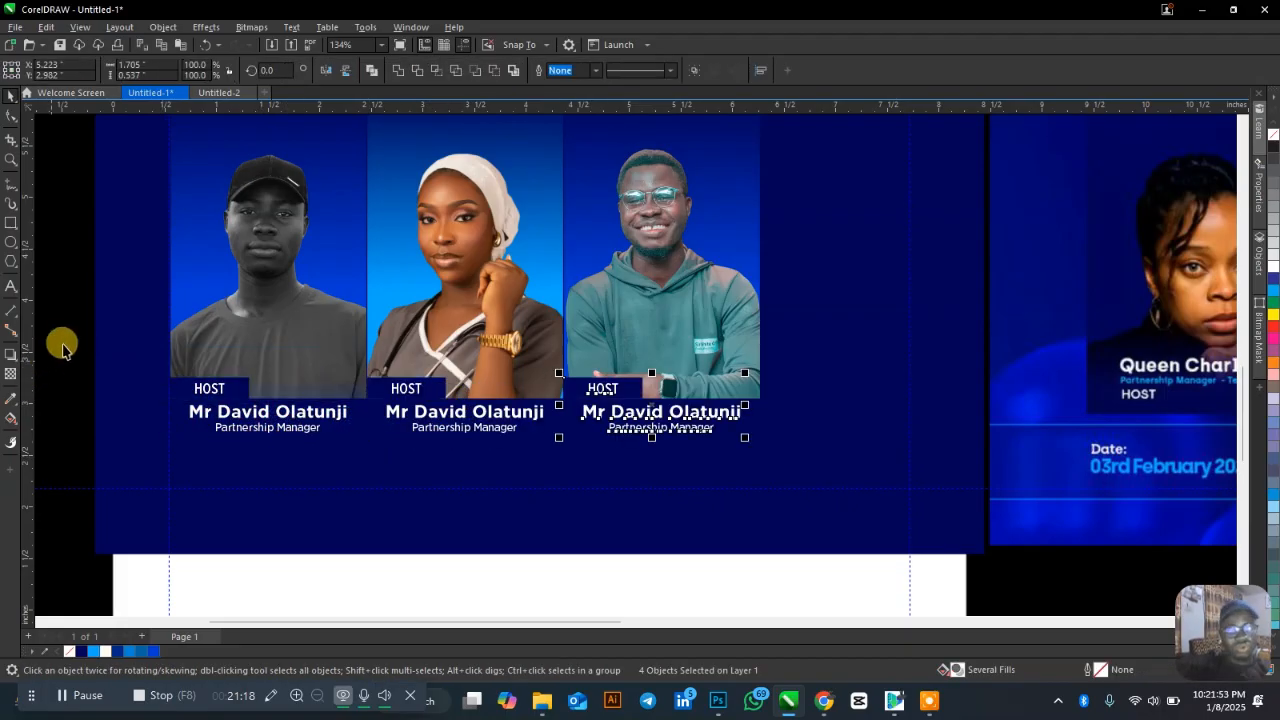
pyautogui.press('Escape')
pyautogui.scroll(-3, 271, 371)
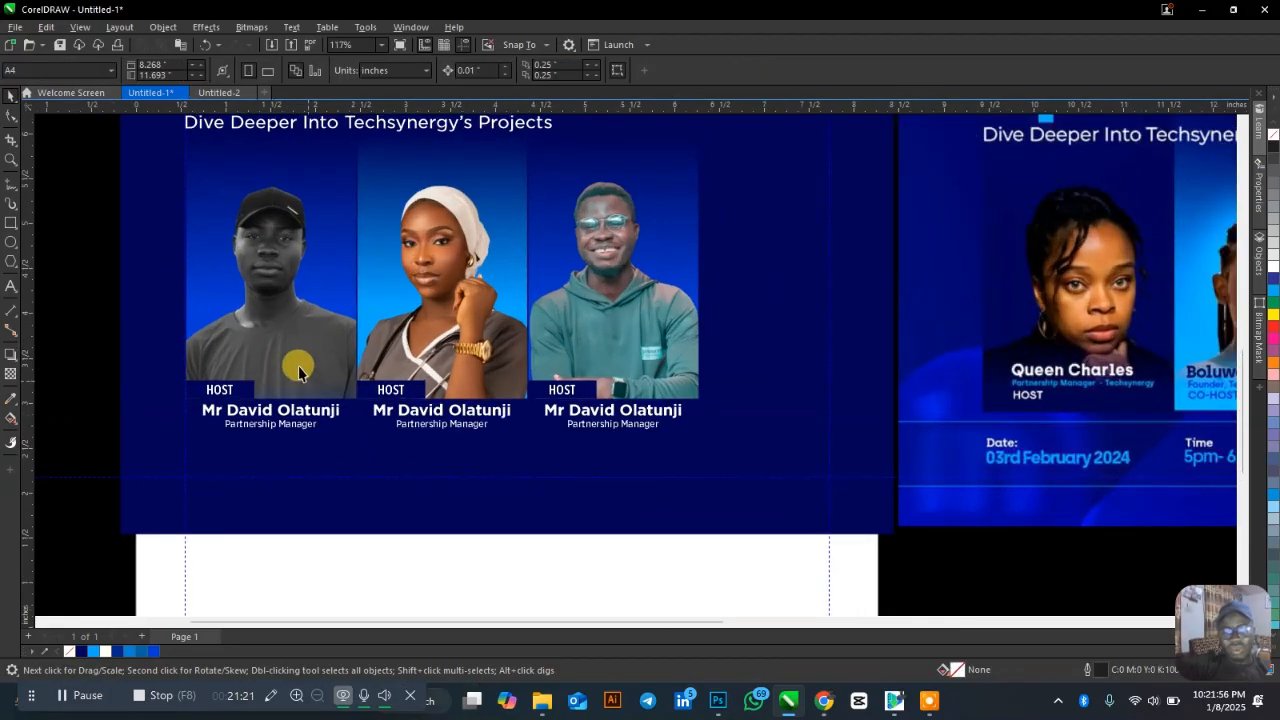
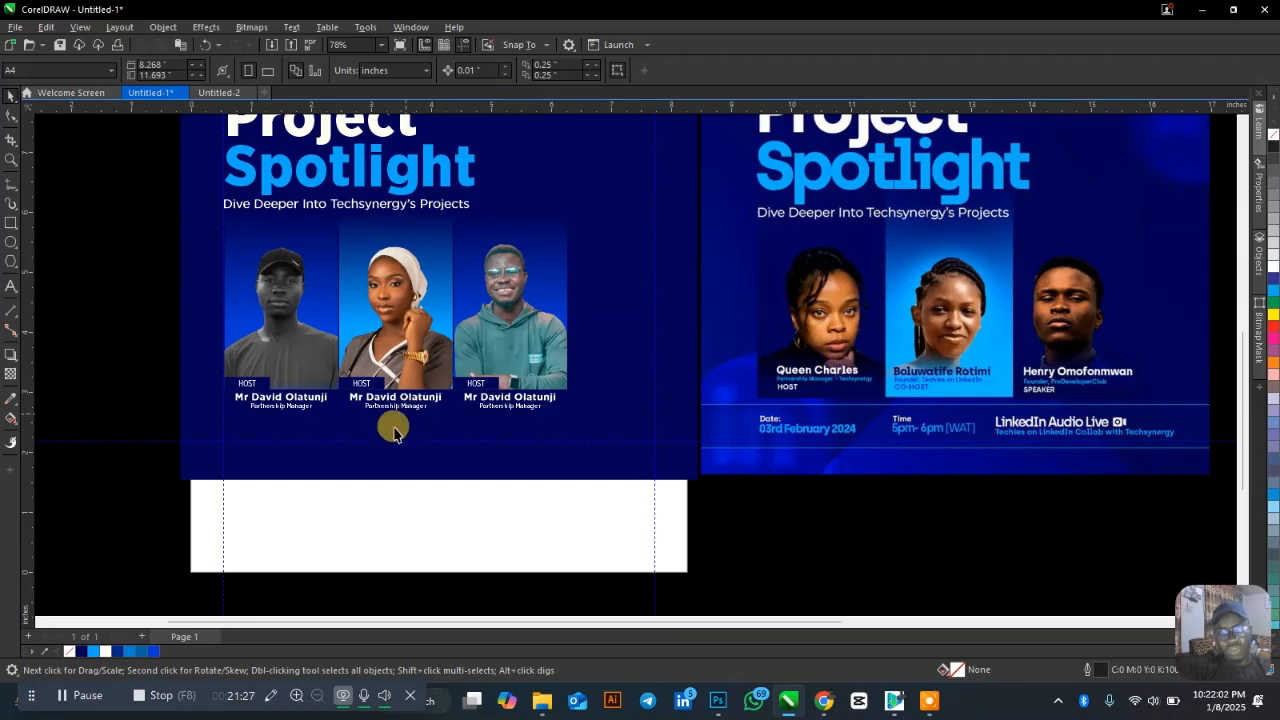
# Duplicate the first host's name text below the photos and retype it as 'Date: 03rd February 2024'.
pyautogui.click(287, 399)
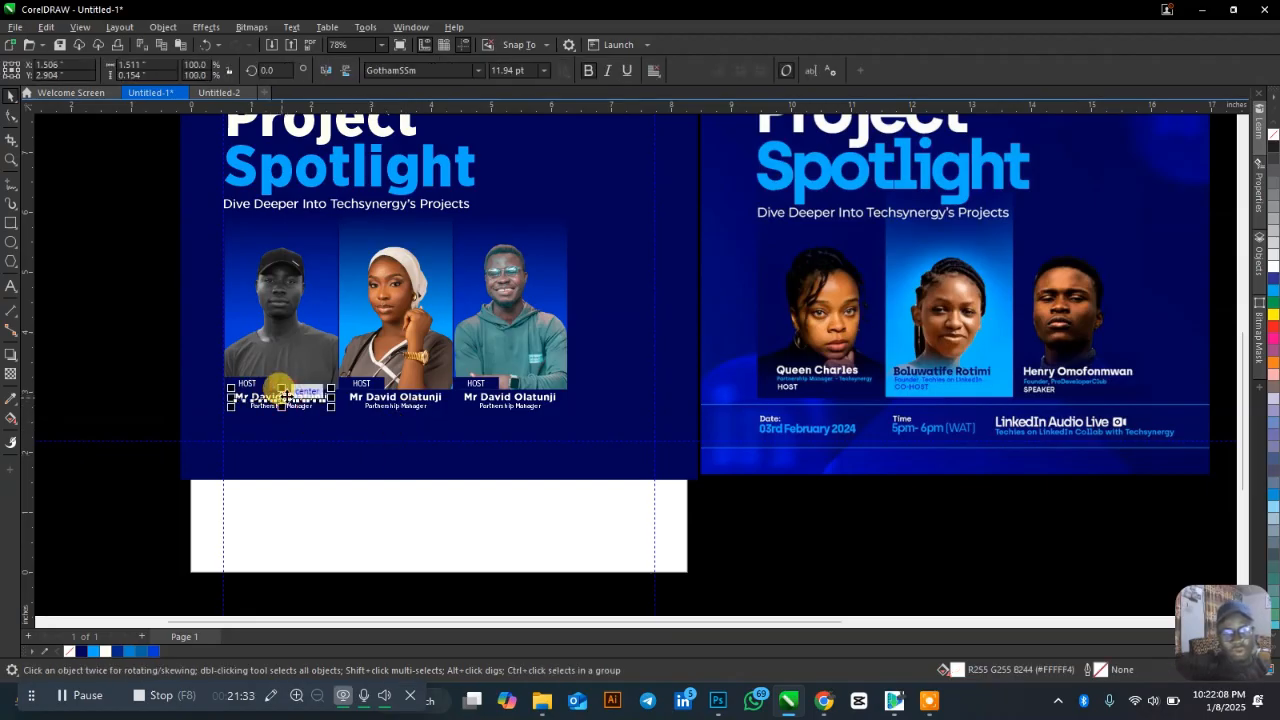
pyautogui.moveTo(287, 399); pyautogui.dragTo(276, 448)
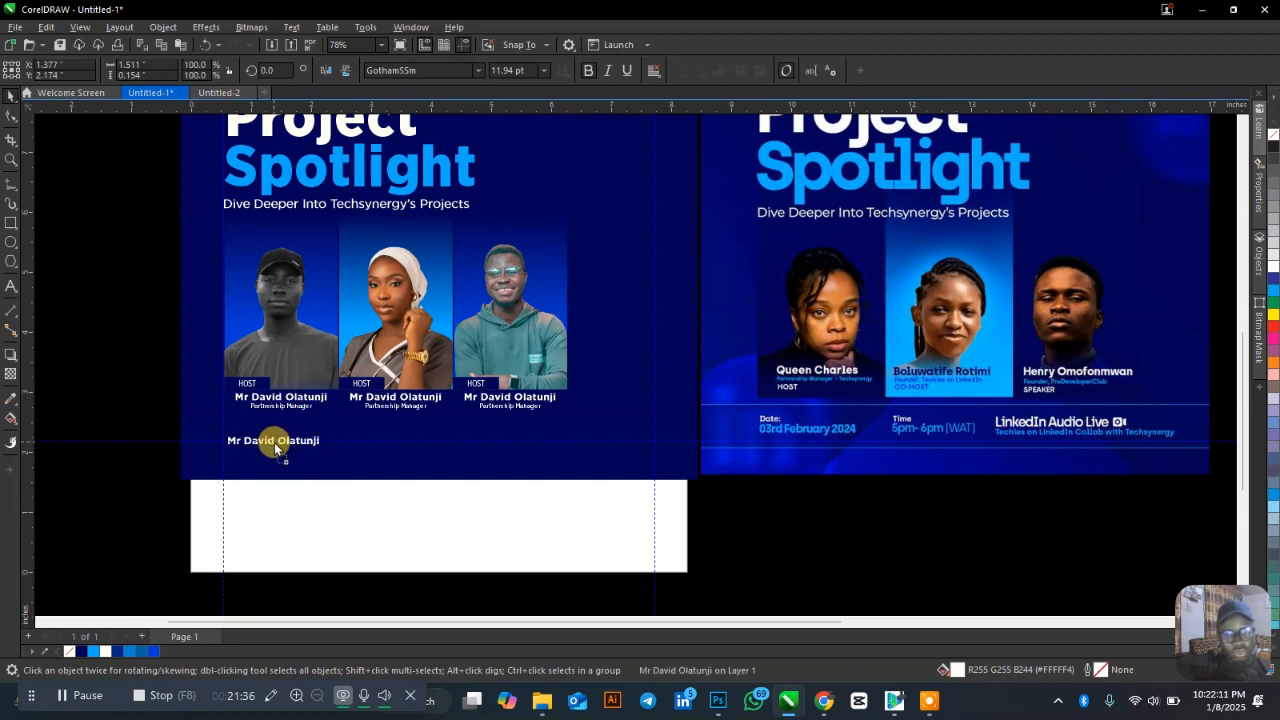
pyautogui.doubleClick(282, 434)
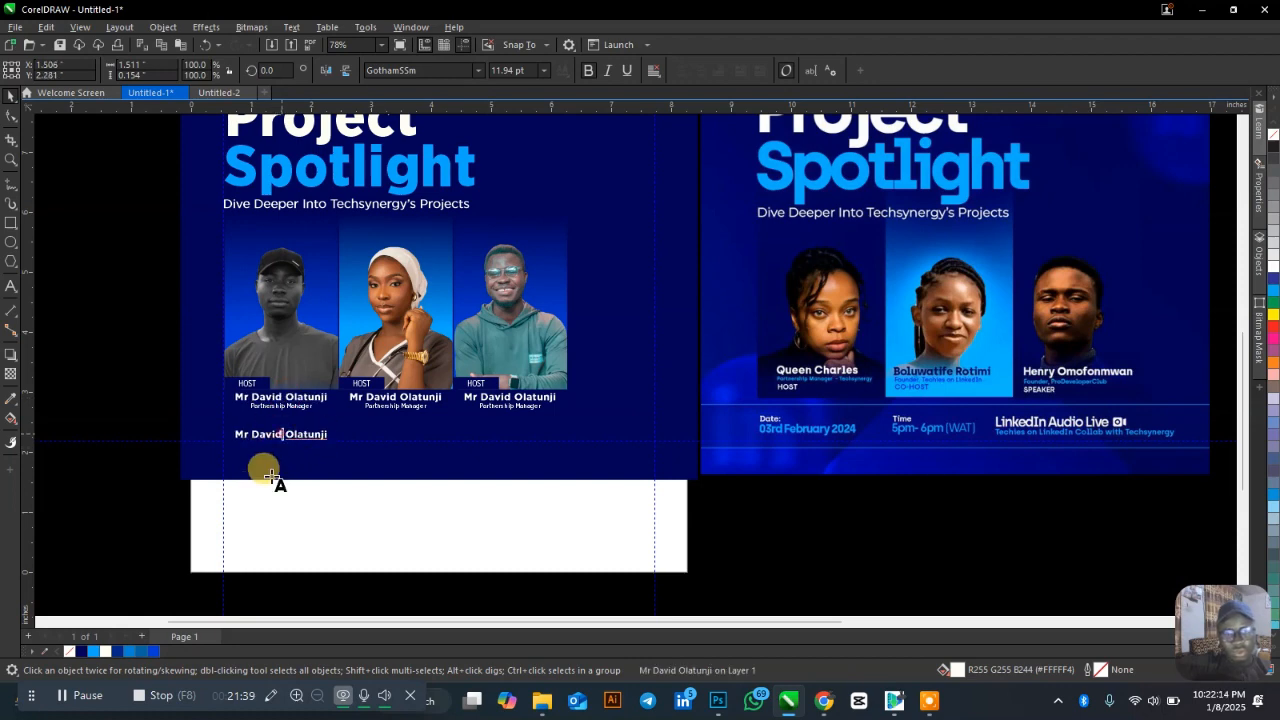
pyautogui.hotkey('ctrl', 'a')
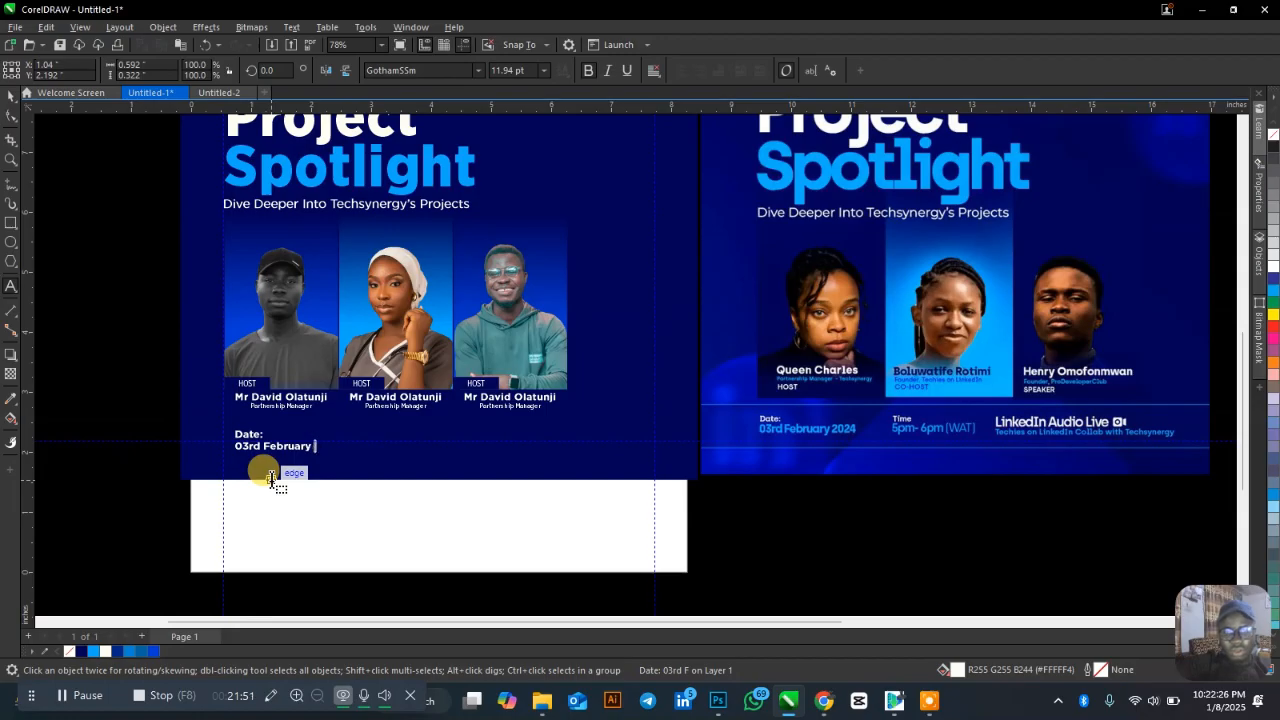
pyautogui.hotkey('ctrl', 'space')
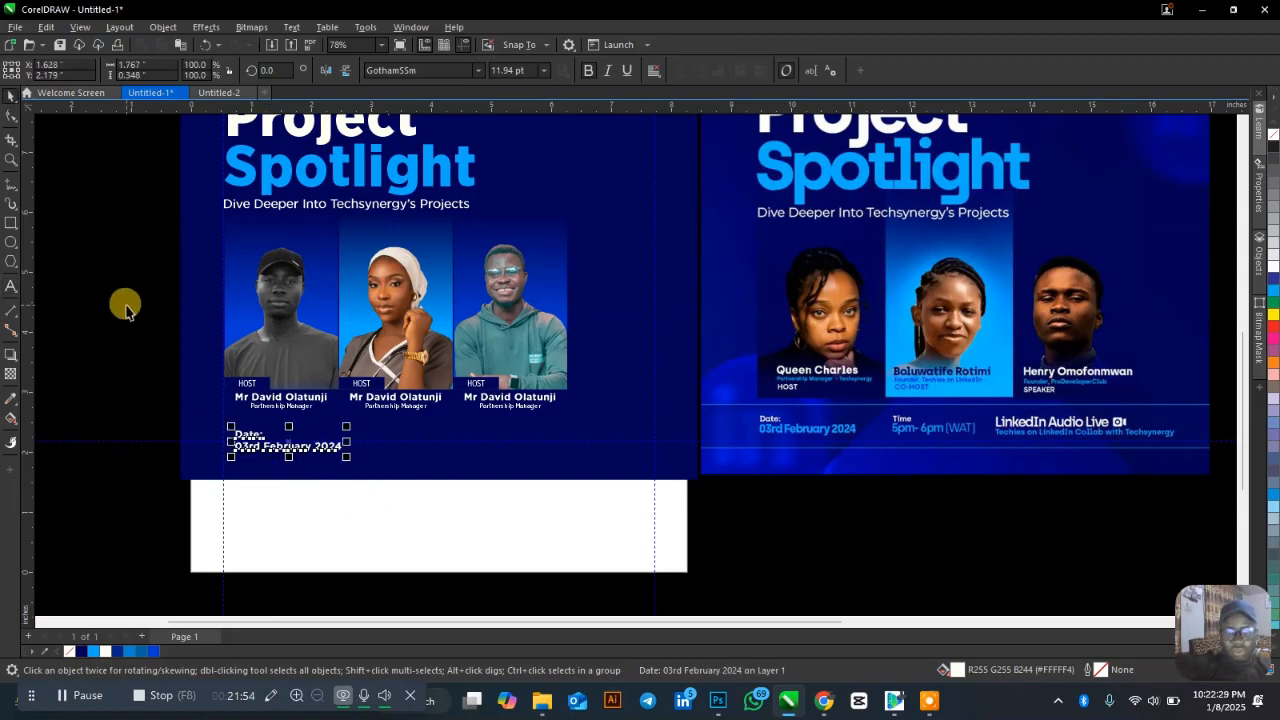
# Copy the HOST label's text properties onto the new date text.
pyautogui.click(125, 311)
pyautogui.click(254, 452)
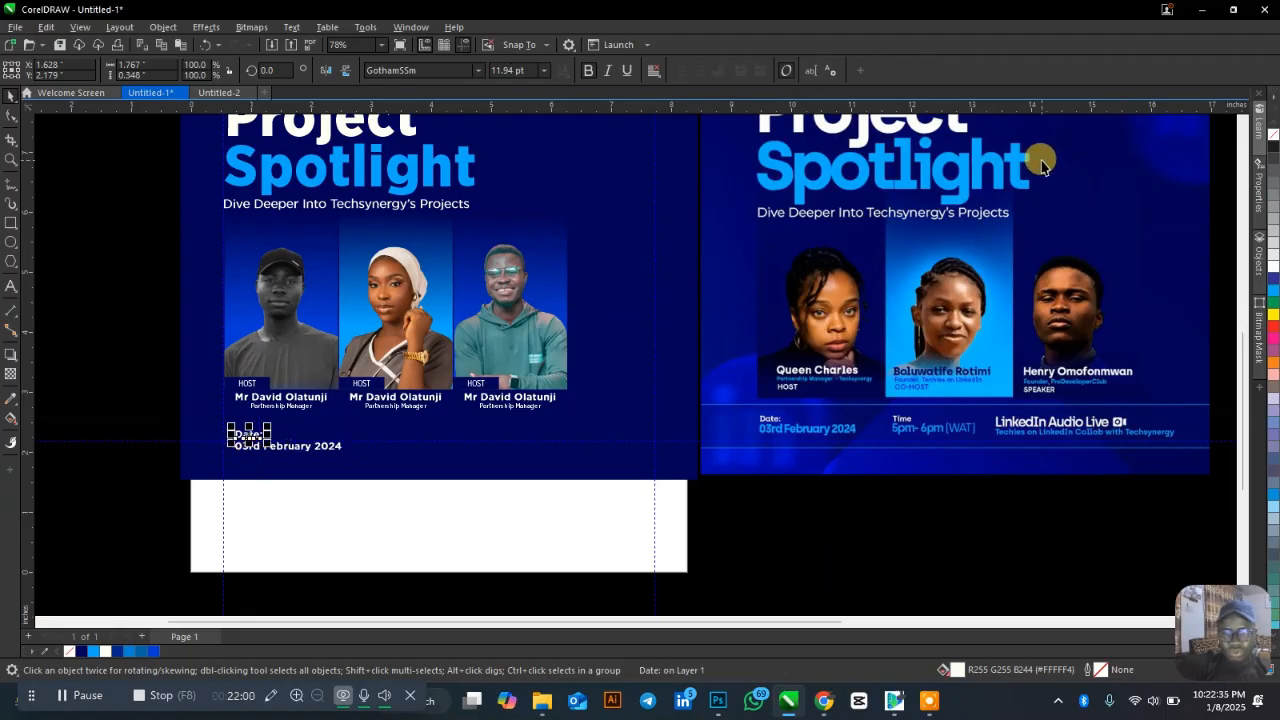
pyautogui.scroll(2, 282, 456)
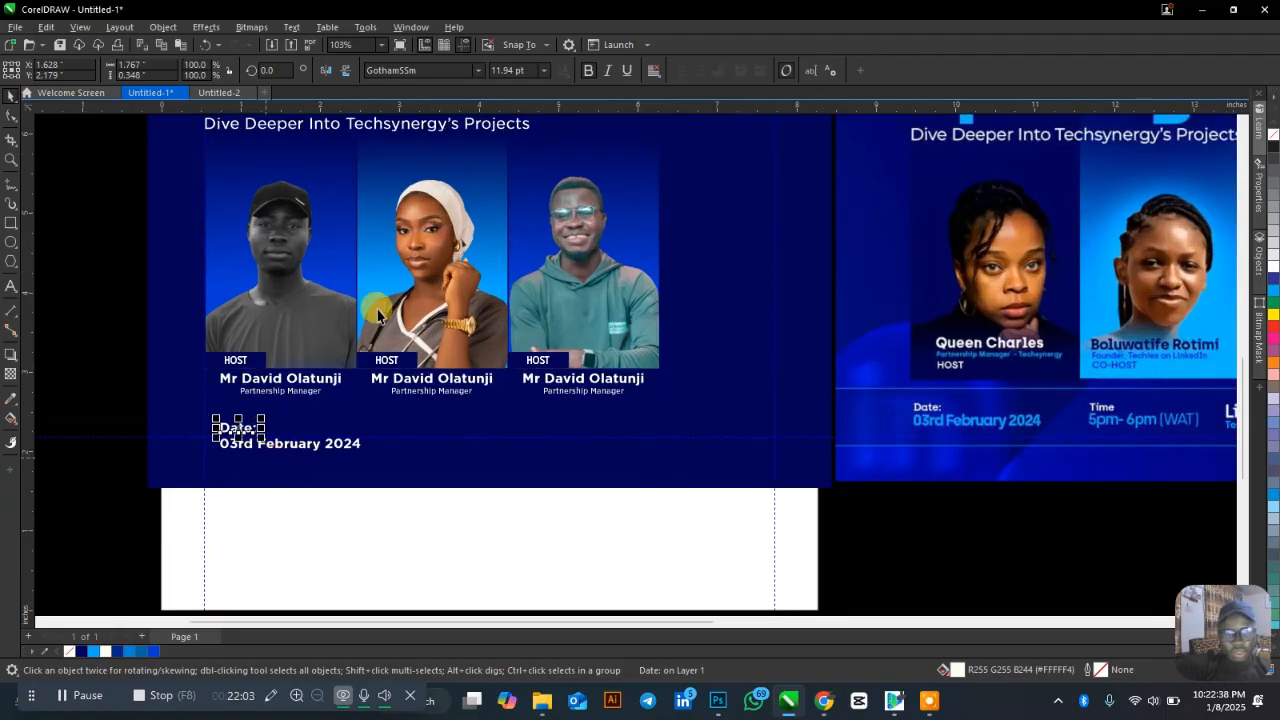
pyautogui.click(235, 360)
pyautogui.moveTo(235, 360); pyautogui.dragTo(243, 428)
pyautogui.click(303, 539)
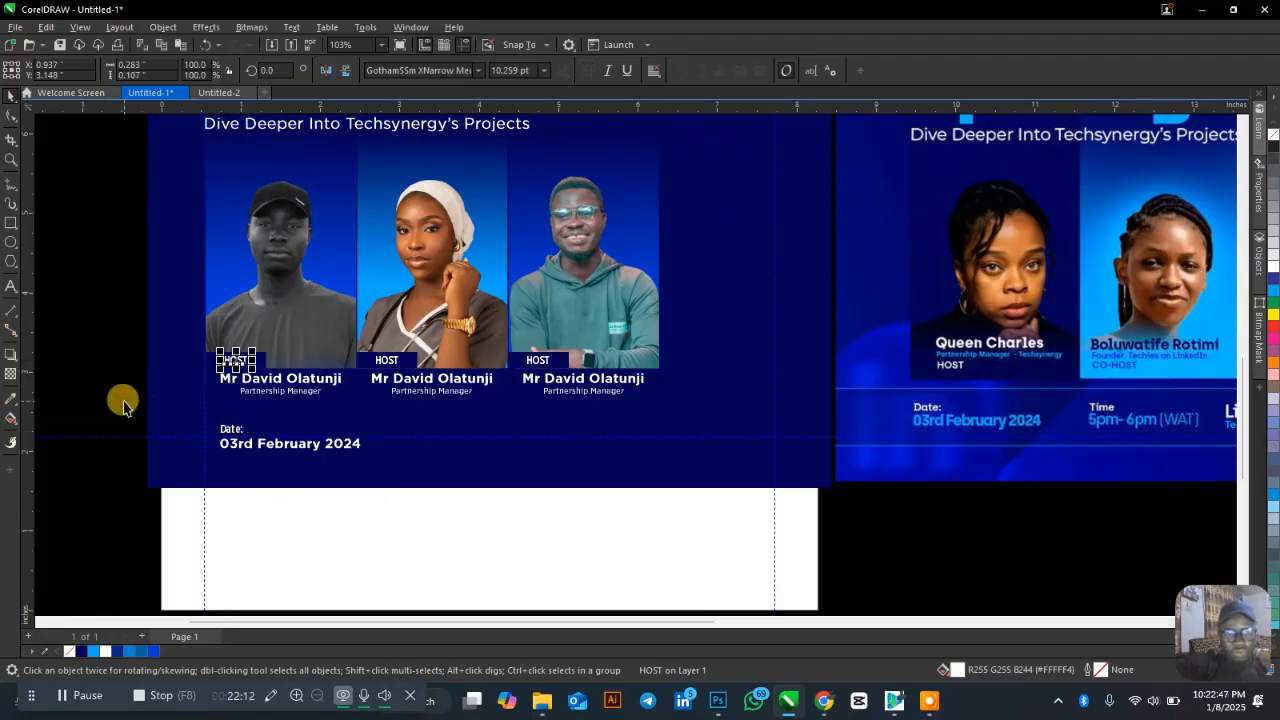
# Colour '03rd February 2024' light blue and place a copy of the HOST box beside 'Date:'.
pyautogui.scroll(3, 251, 451)
pyautogui.click(263, 440)
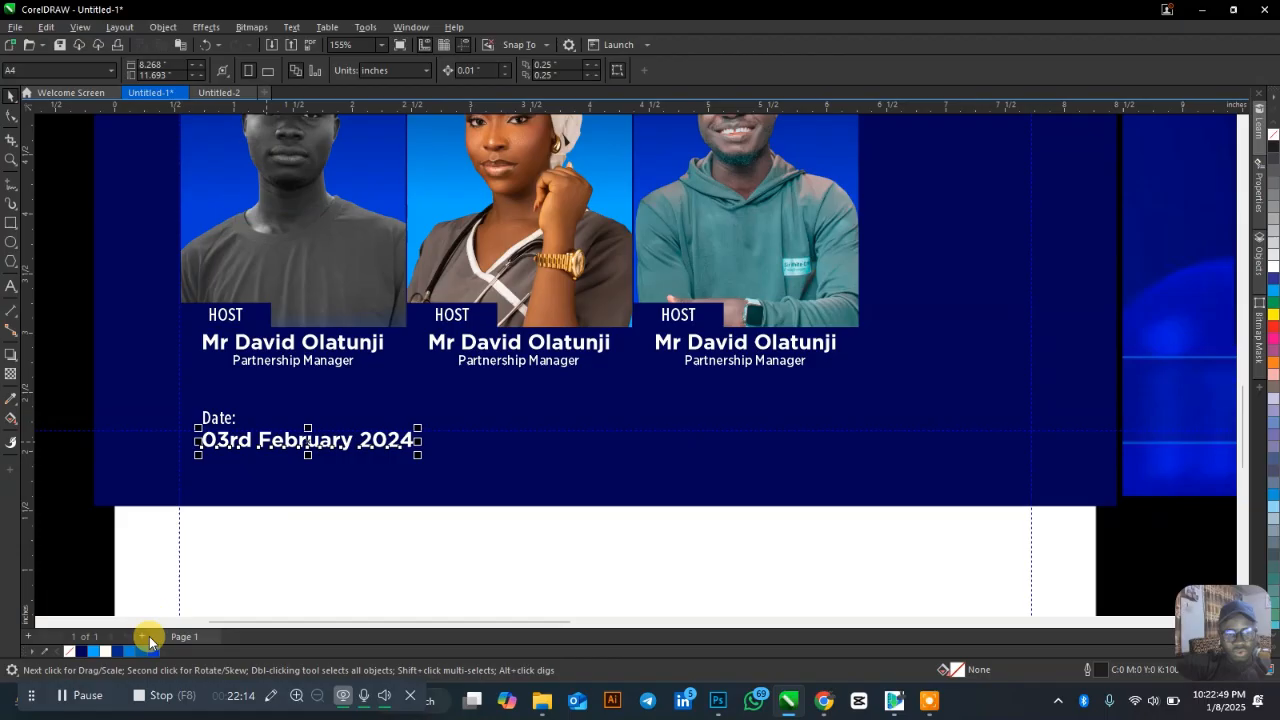
pyautogui.click(100, 653)
pyautogui.scroll(2, 257, 420)
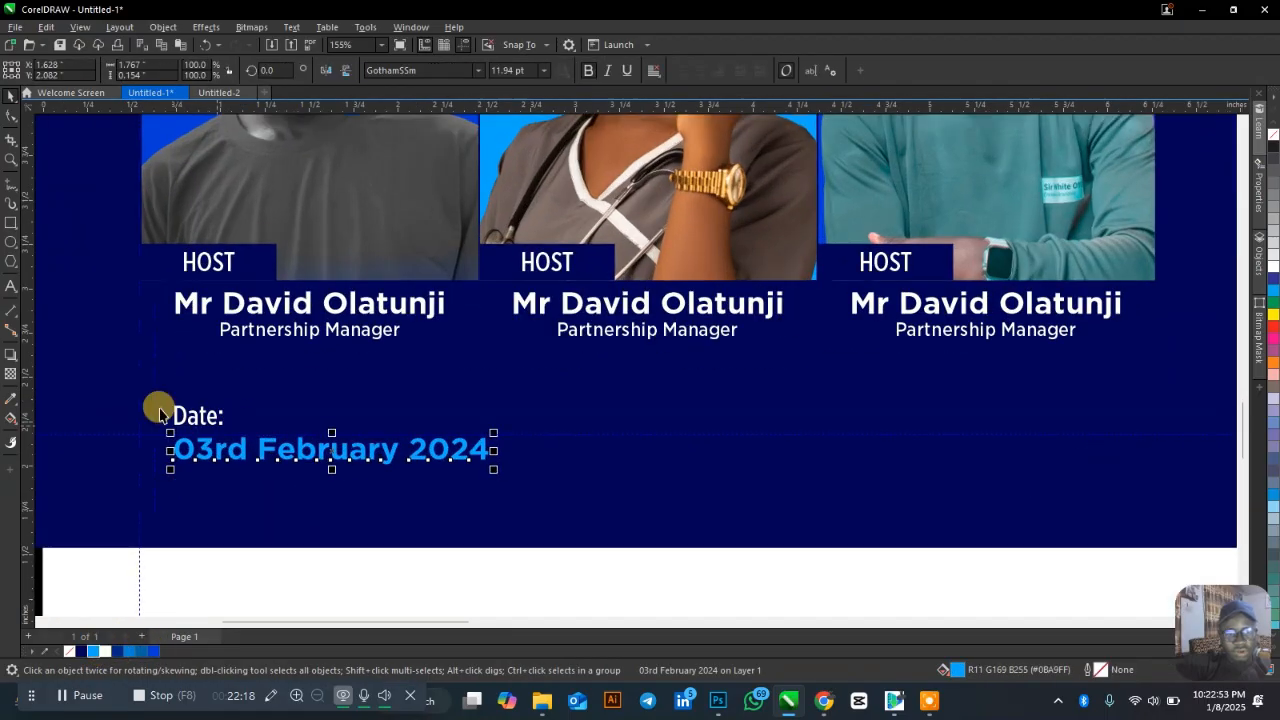
pyautogui.moveTo(250, 254); pyautogui.dragTo(346, 392)
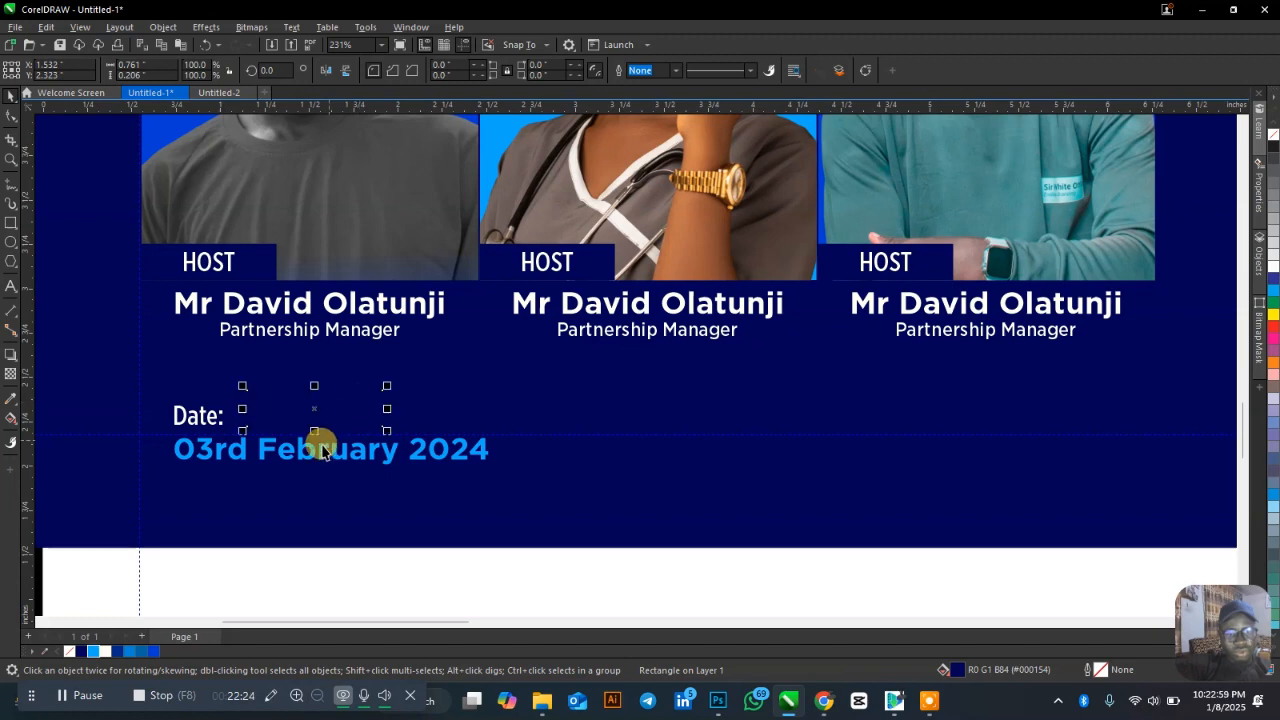
# Fill the new box light blue and centre it over the date text.
pyautogui.click(93, 651)
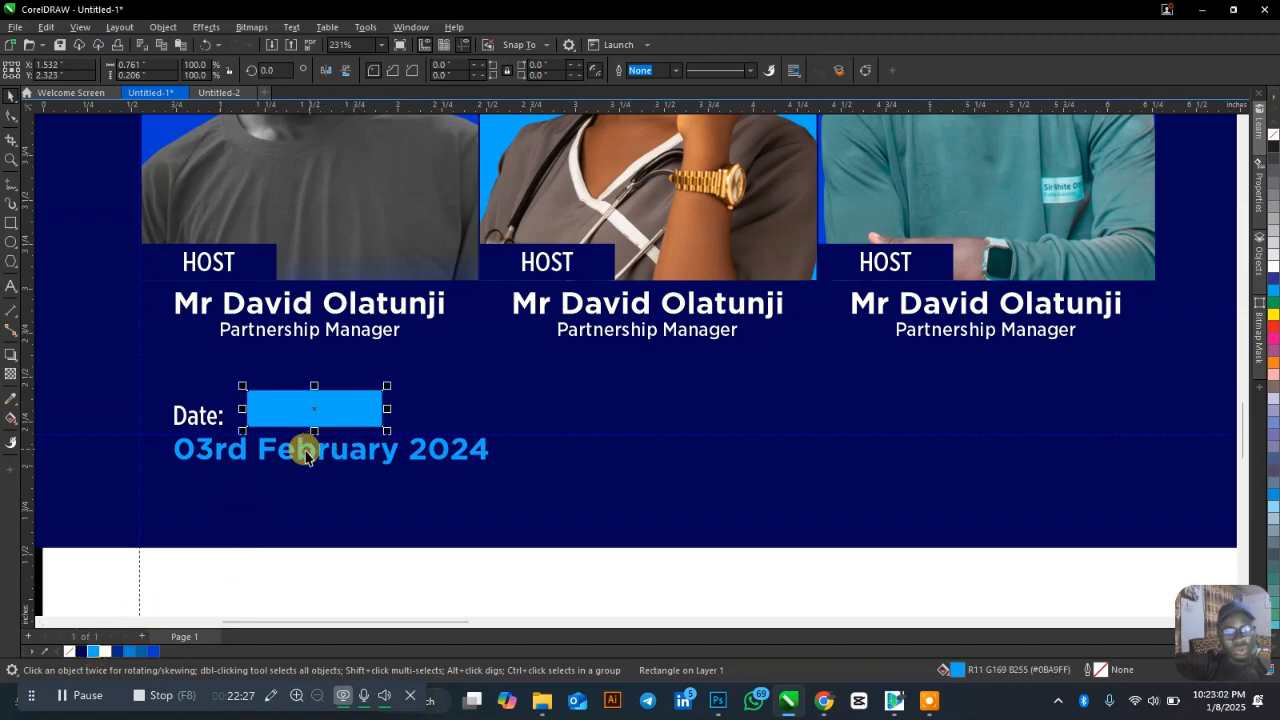
pyautogui.keyDown('shift'); pyautogui.click(304, 448); pyautogui.keyUp('shift')
pyautogui.press('c')
pyautogui.click(238, 404)
# Make 'Date:' navy and centre it horizontally and vertically on the blue box.
pyautogui.click(196, 412)
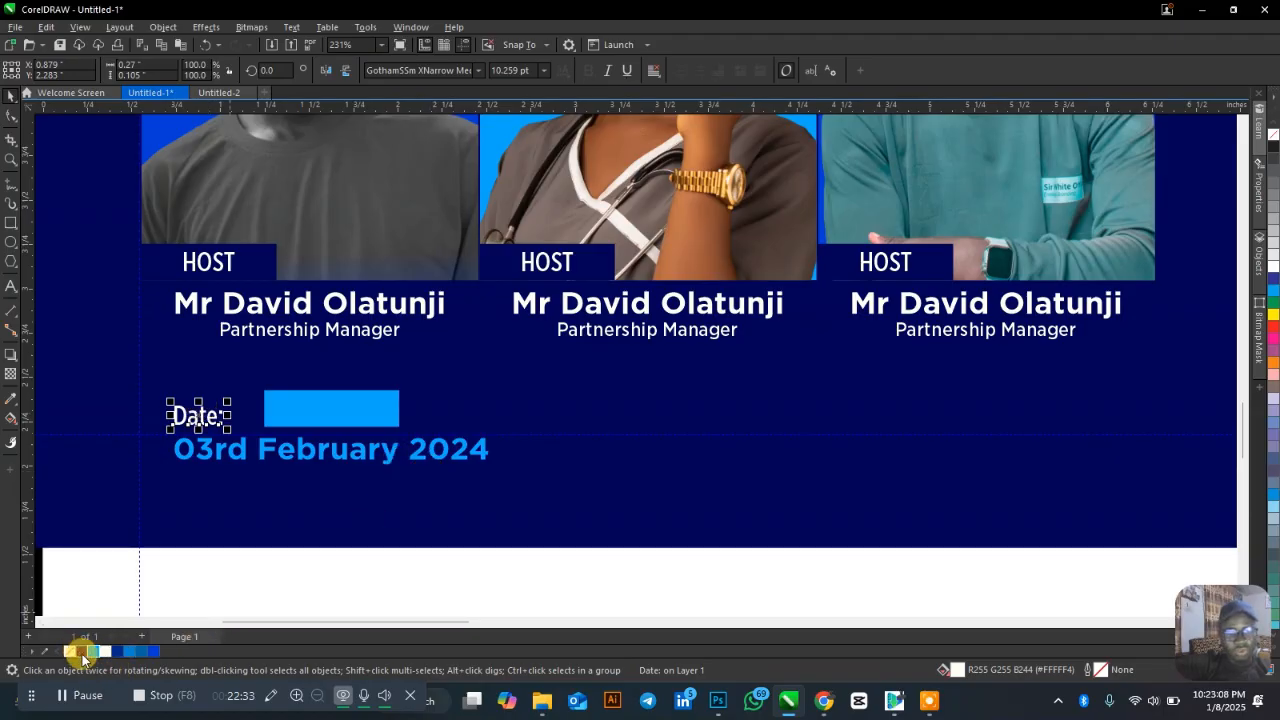
pyautogui.click(82, 652)
pyautogui.keyDown('shift'); pyautogui.click(286, 408); pyautogui.keyUp('shift')
pyautogui.press('c')
pyautogui.press('e')
# Select the Date label, box and date together and drag a copy toward the middle column.
pyautogui.scroll(-2, 463, 341)
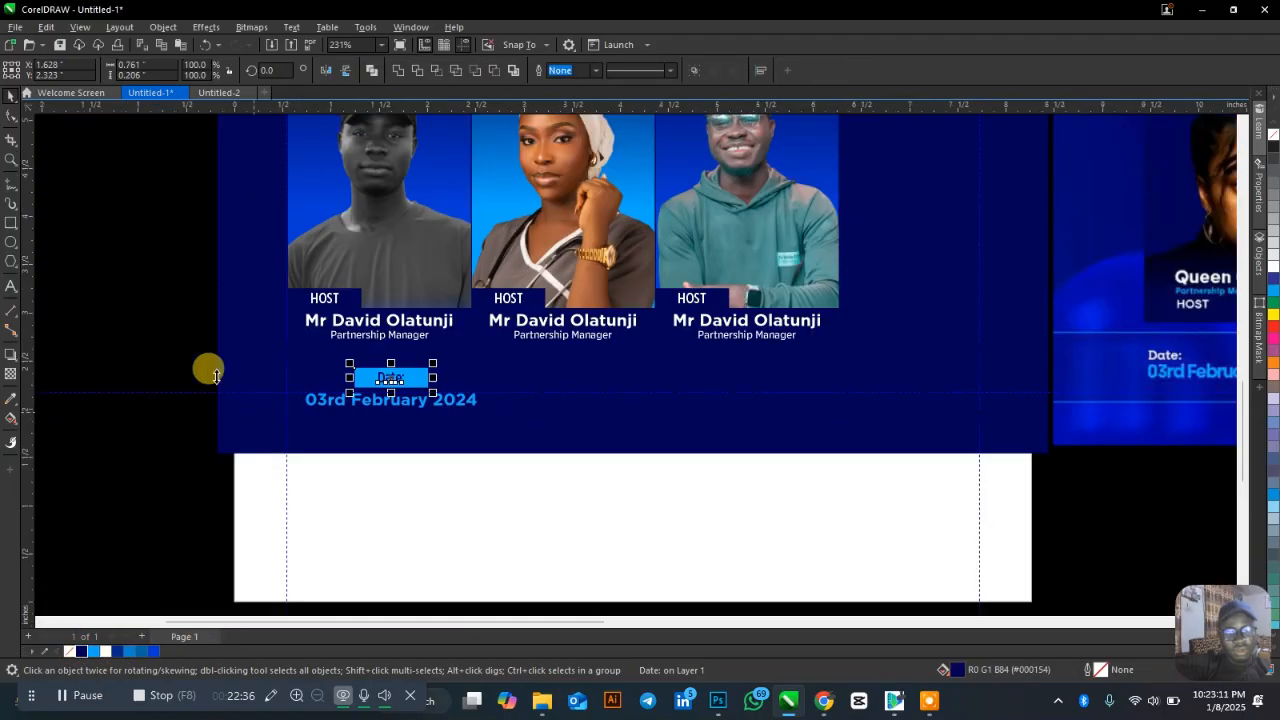
pyautogui.click(427, 376)
pyautogui.scroll(1, 452, 400)
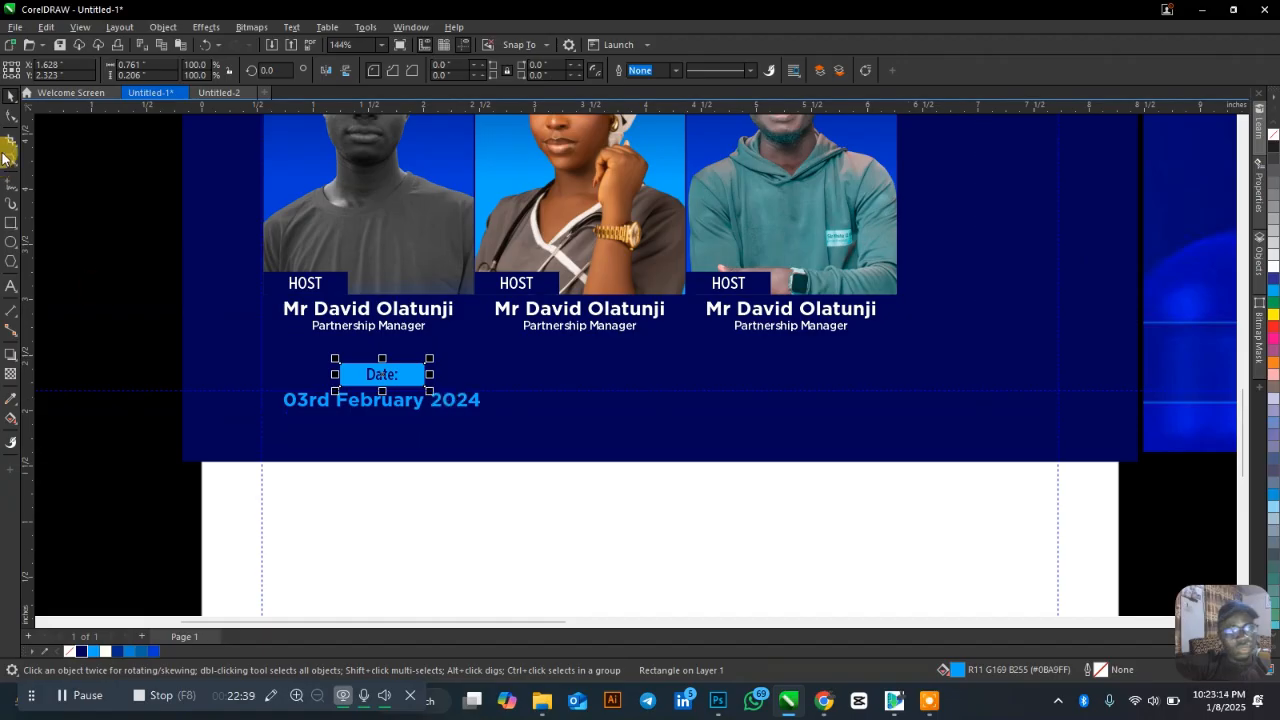
pyautogui.click(152, 436)
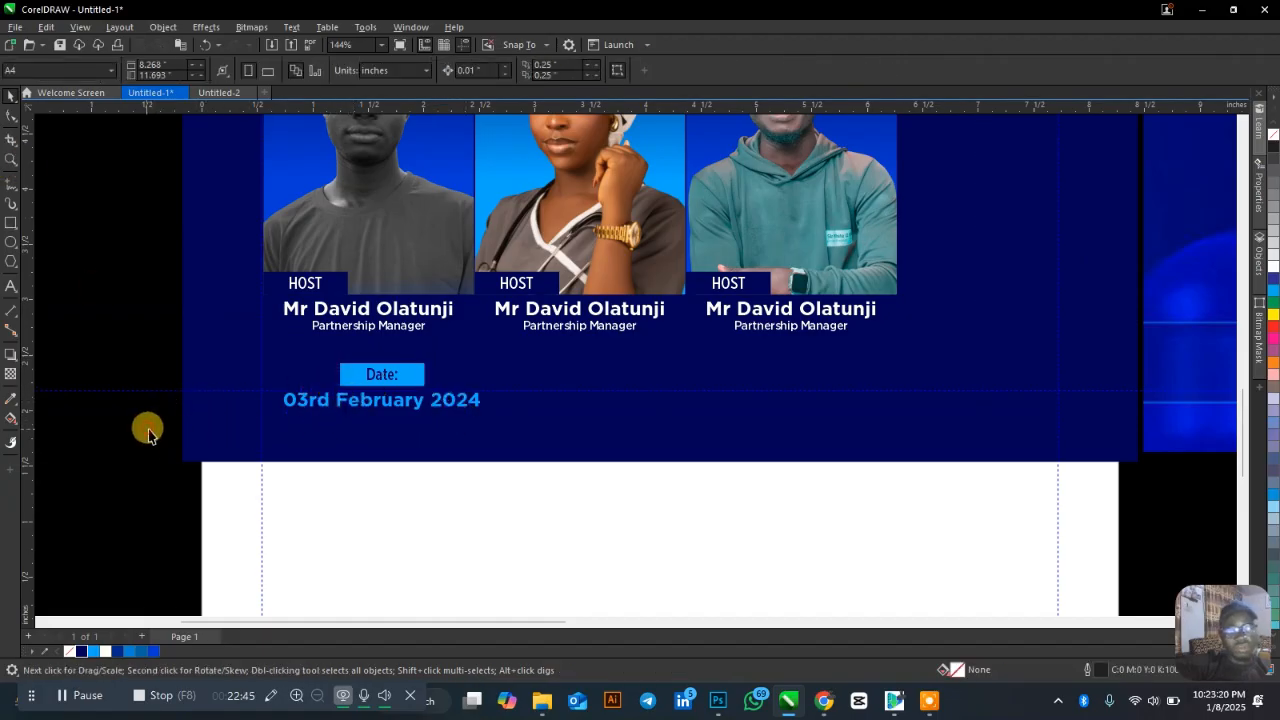
pyautogui.moveTo(151, 429); pyautogui.dragTo(540, 352)
pyautogui.moveTo(383, 376); pyautogui.dragTo(615, 369)
# Drop a copy of the date block under the second host and retype it as 'Time' / '5pm-6pm (WAT)'.
pyautogui.click(473, 499)
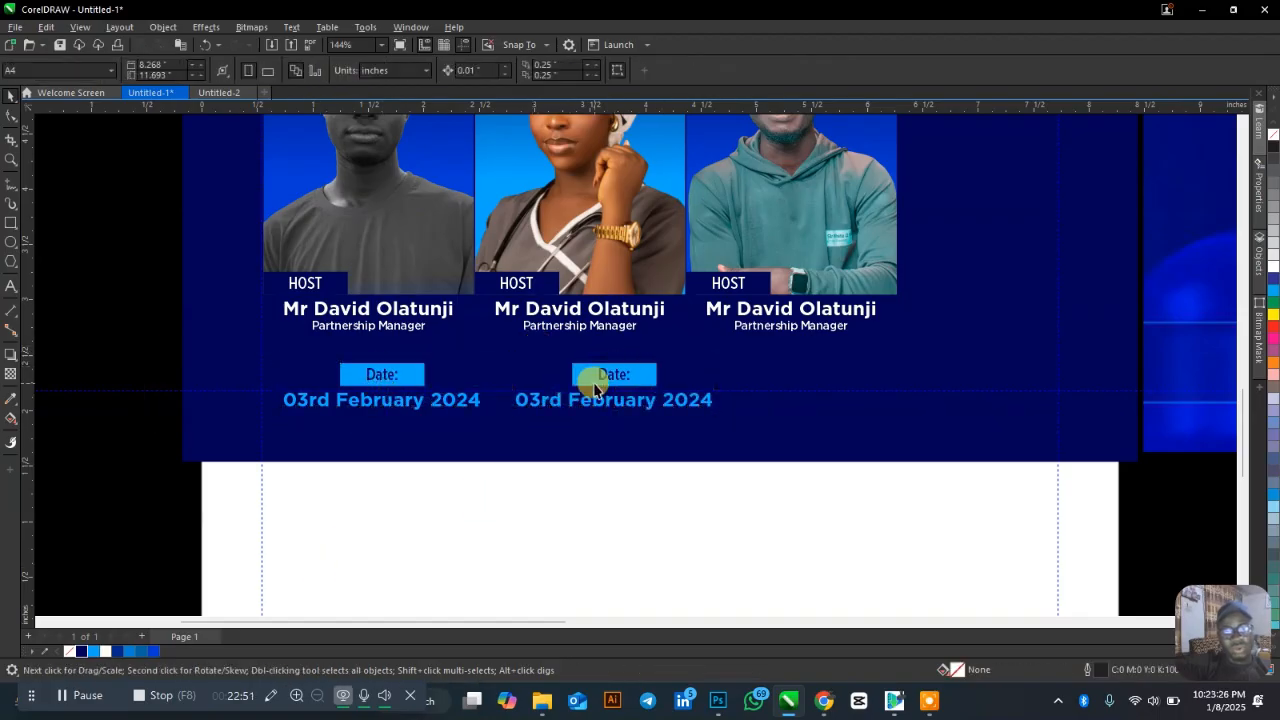
pyautogui.scroll(-2, 399, 423)
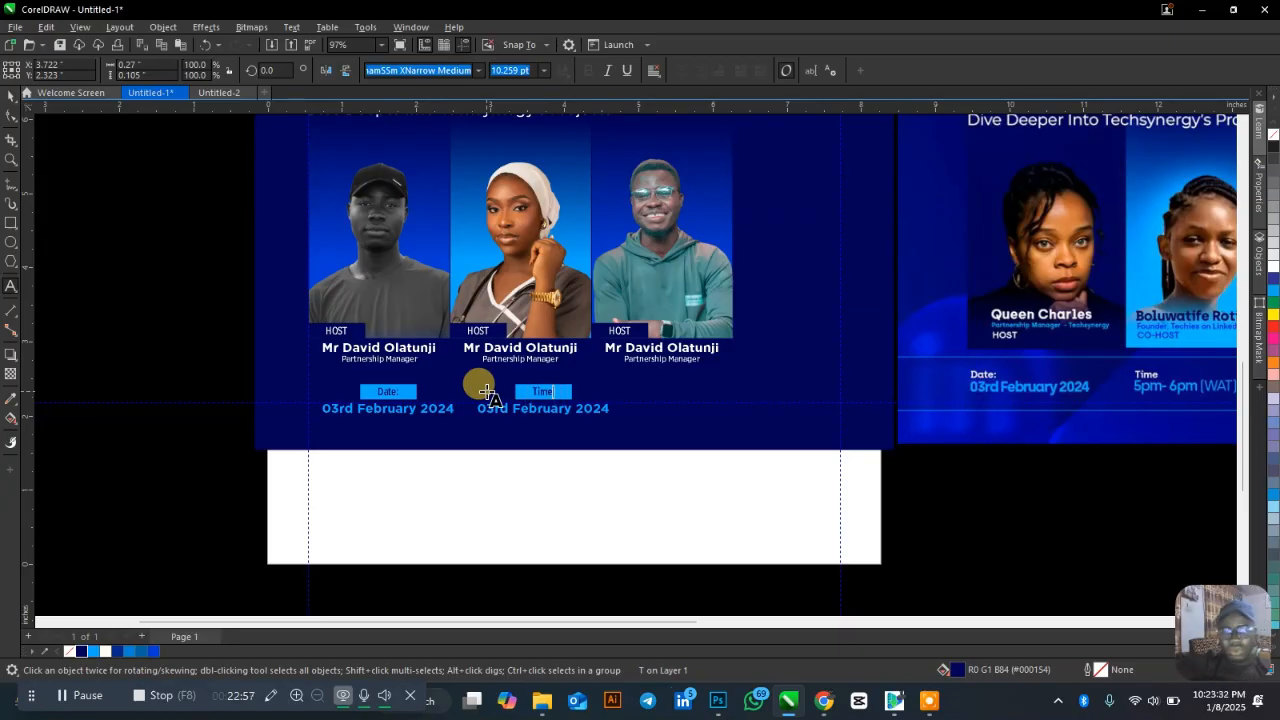
pyautogui.hotkey('ctrl', 'space')
pyautogui.doubleClick(516, 411)
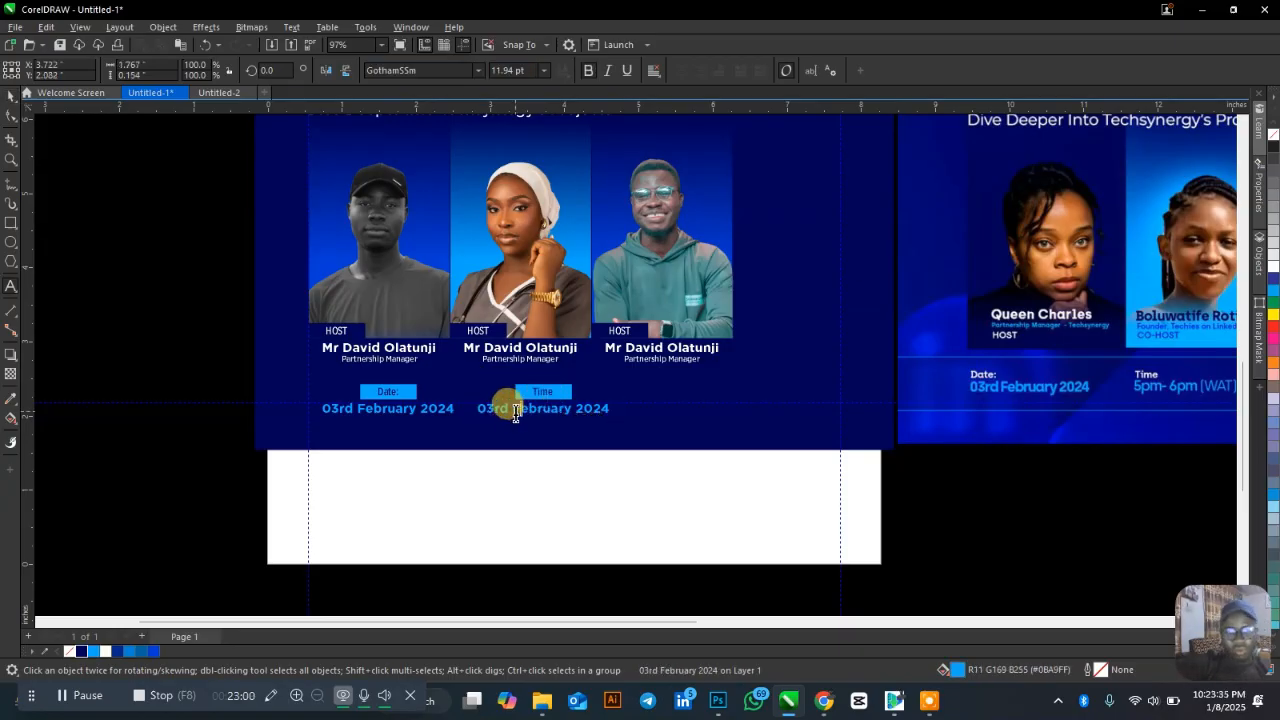
pyautogui.hotkey('ctrl', 'a')
pyautogui.write('5')
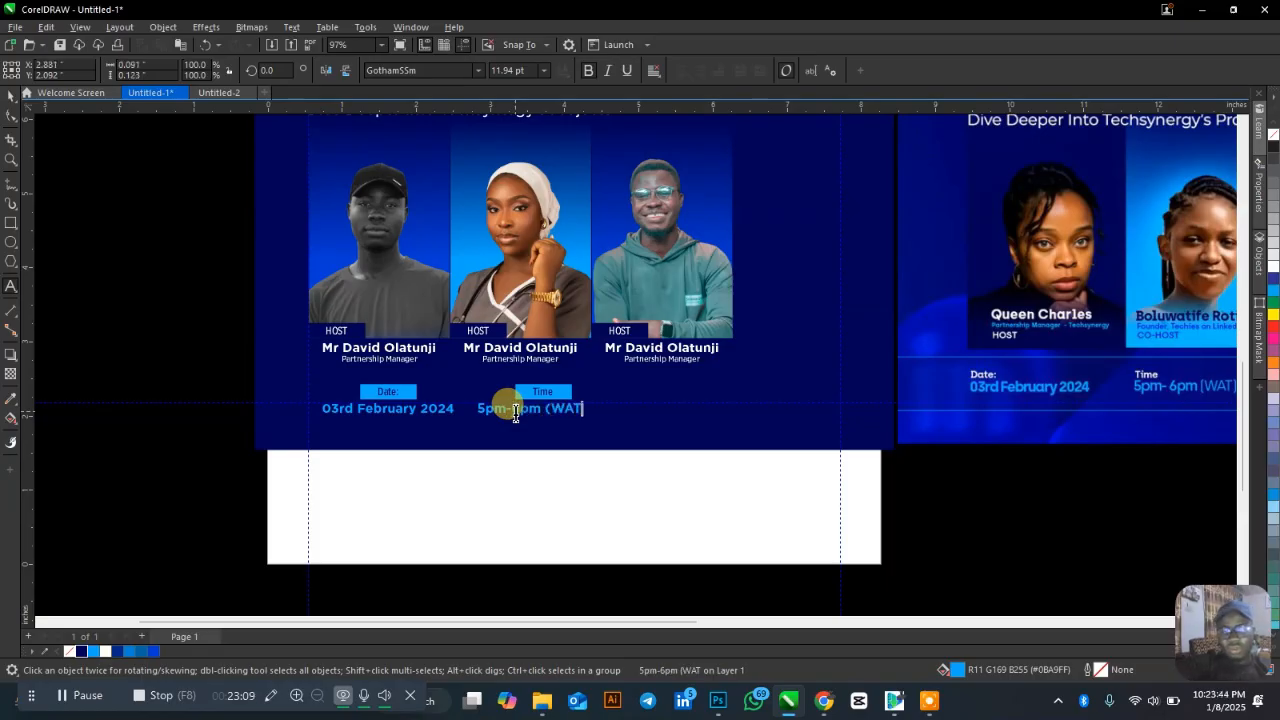
pyautogui.hotkey('ctrl', 'space')
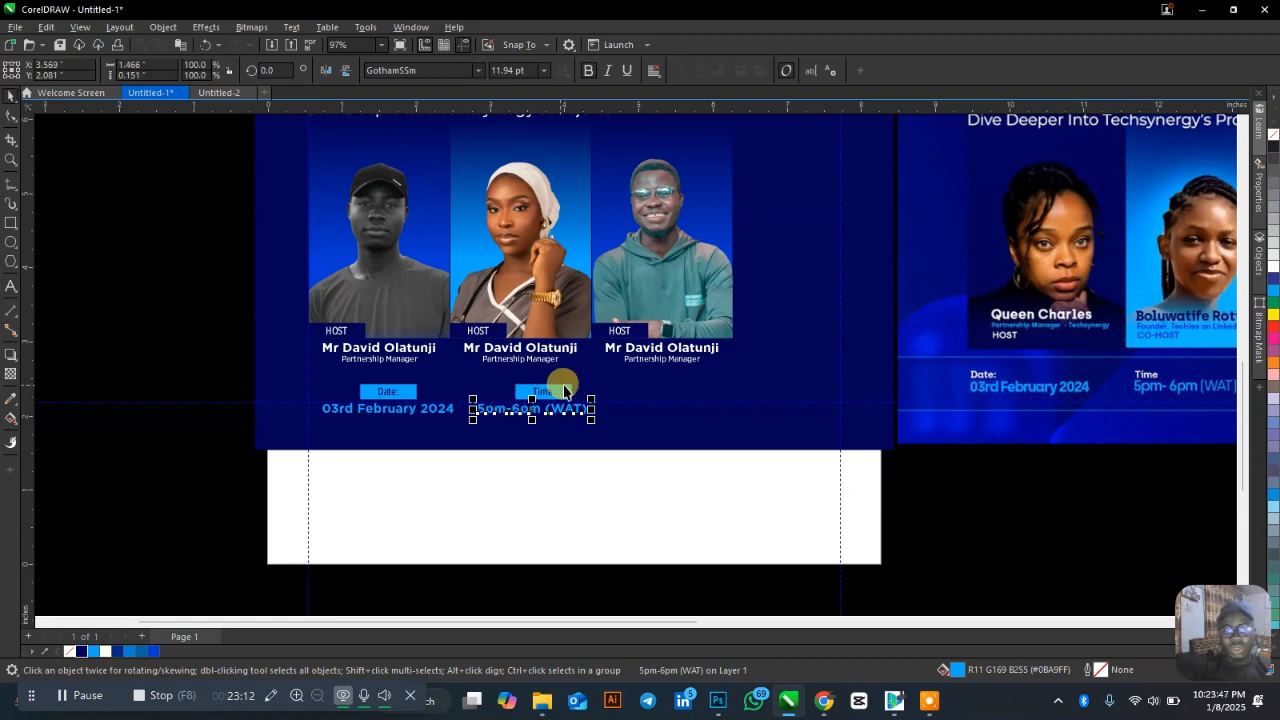
pyautogui.keyDown('shift'); pyautogui.click(570, 389); pyautogui.keyUp('shift')
pyautogui.press('Escape')
# Copy the time block under the third host and change it to 'Venue' / 'LinkedIn Live'.
pyautogui.scroll(-2, 365, 445)
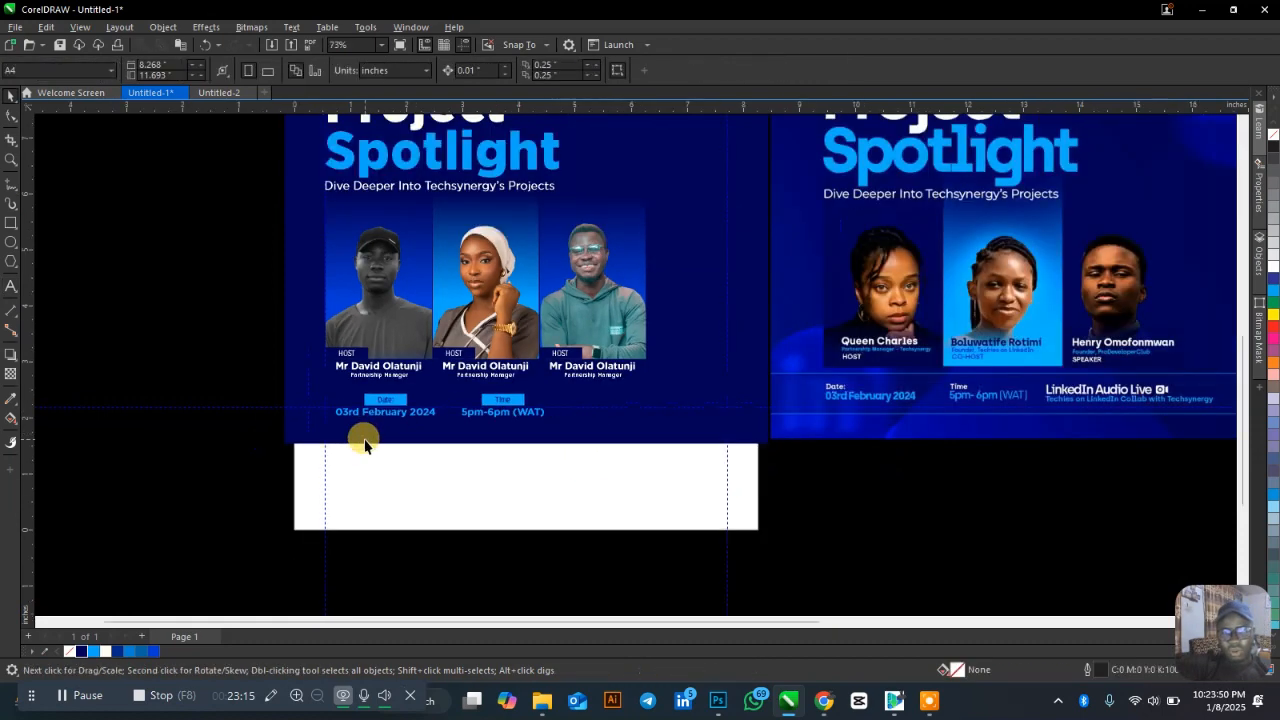
pyautogui.moveTo(645, 512); pyautogui.dragTo(614, 409)
pyautogui.click(609, 489)
pyautogui.scroll(1, 638, 426)
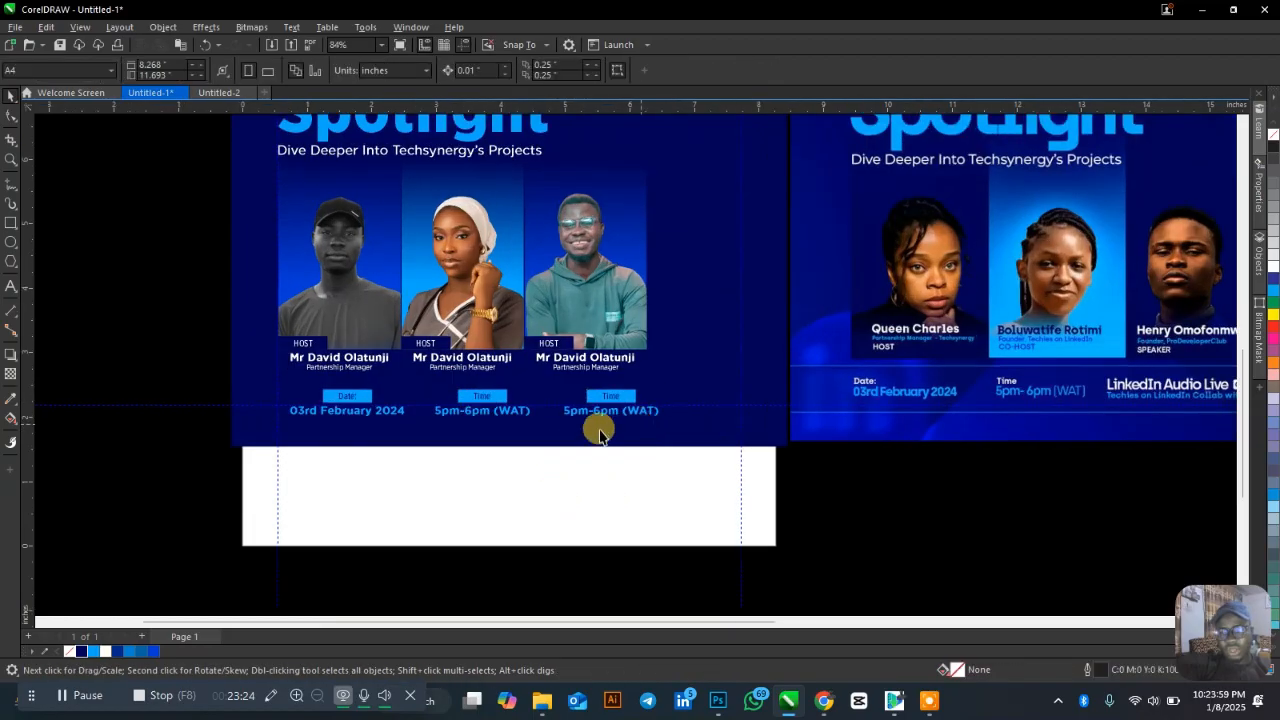
pyautogui.click(609, 397)
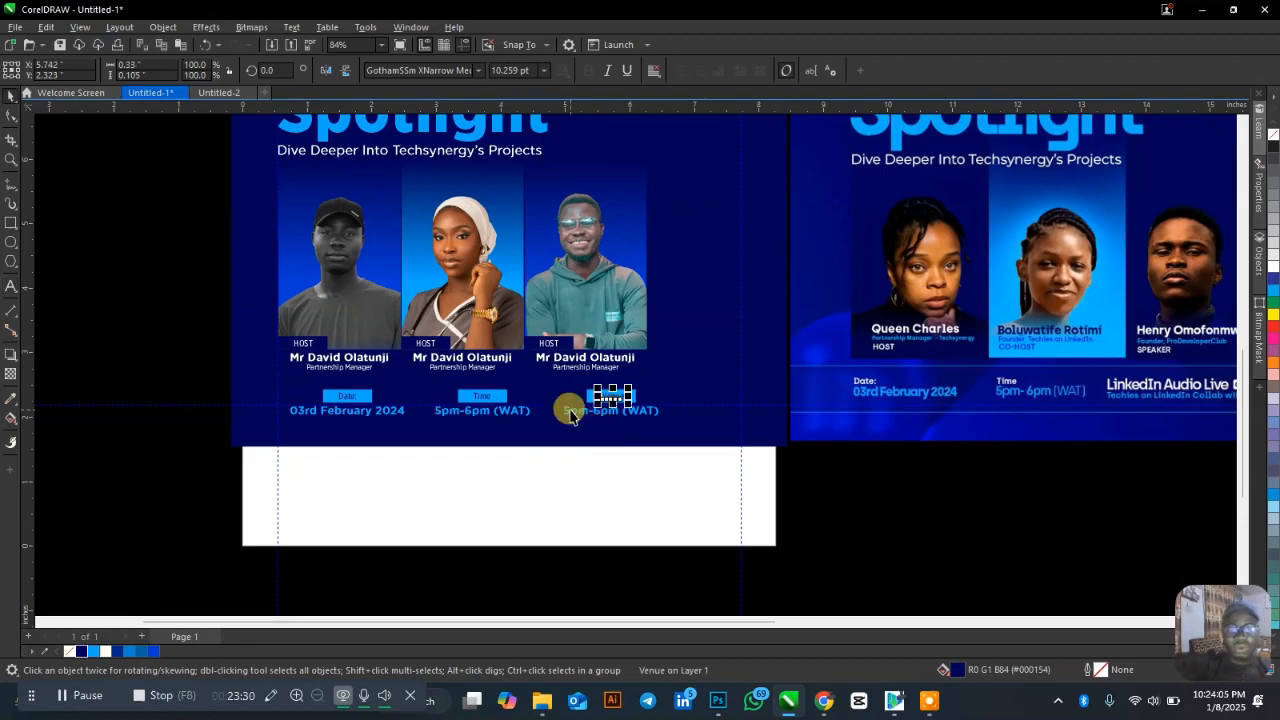
pyautogui.click(566, 414)
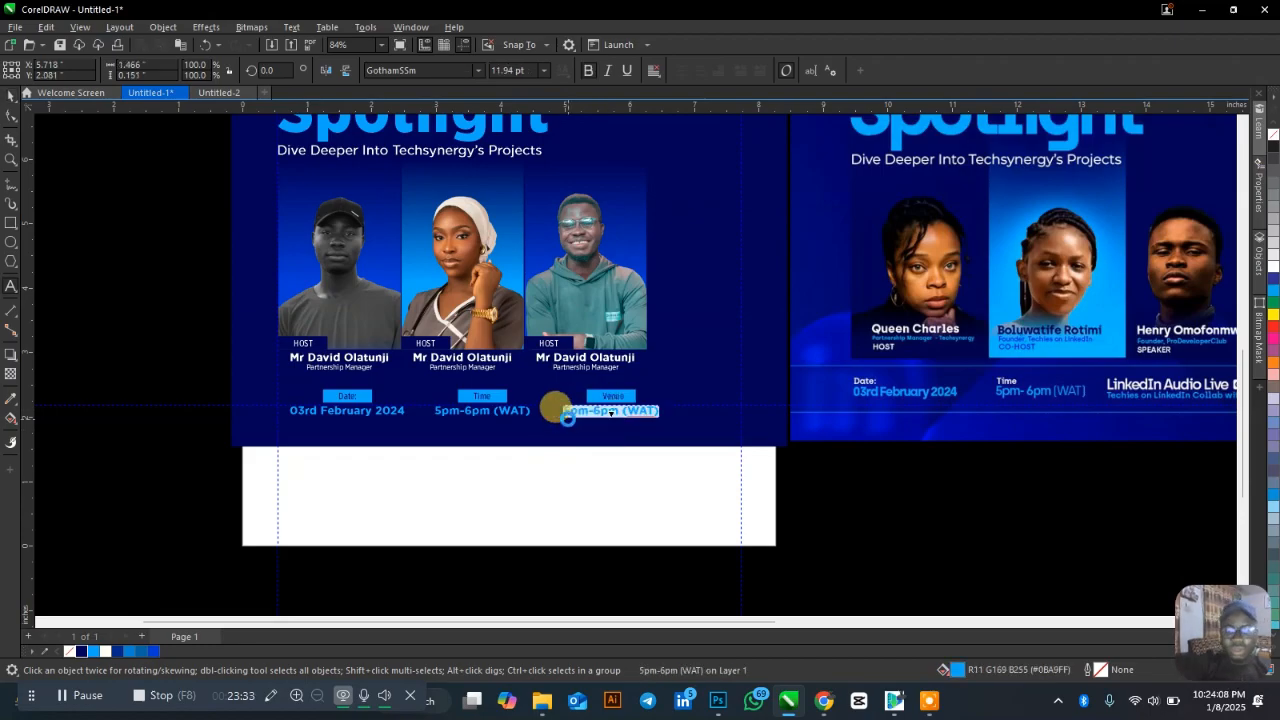
pyautogui.press('Delete')
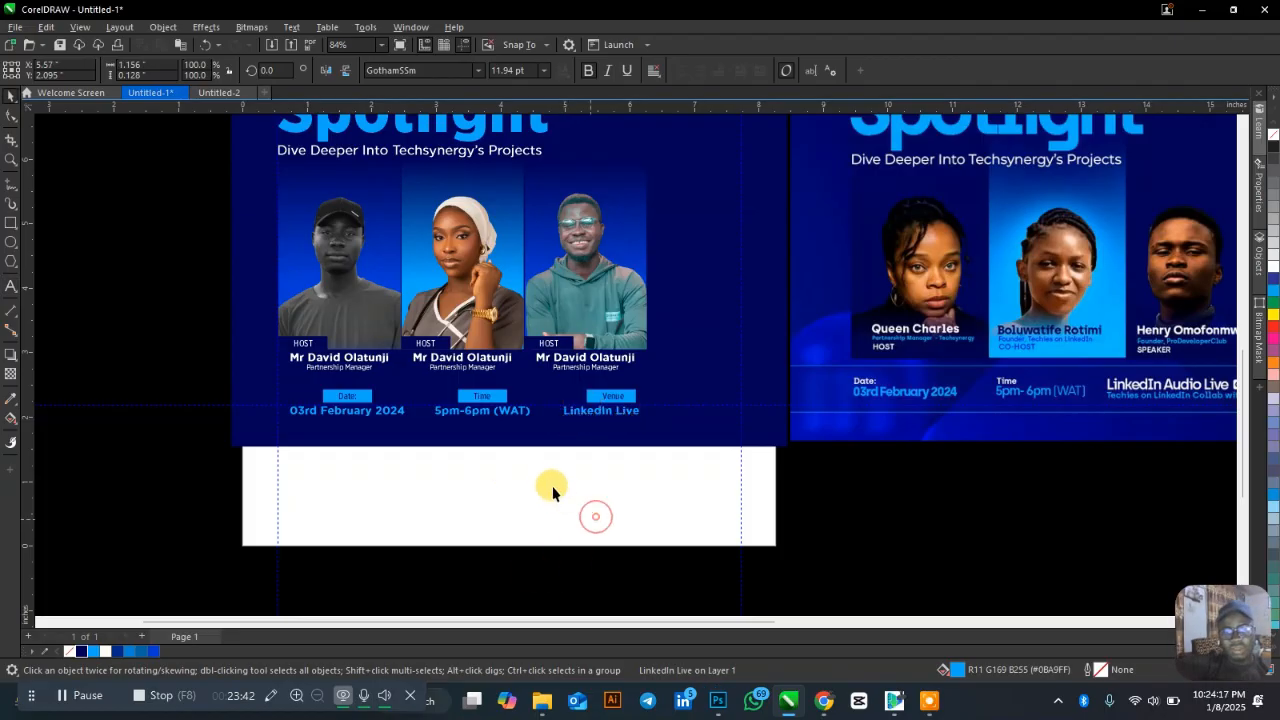
pyautogui.click(596, 516)
pyautogui.scroll(-1, 489, 496)
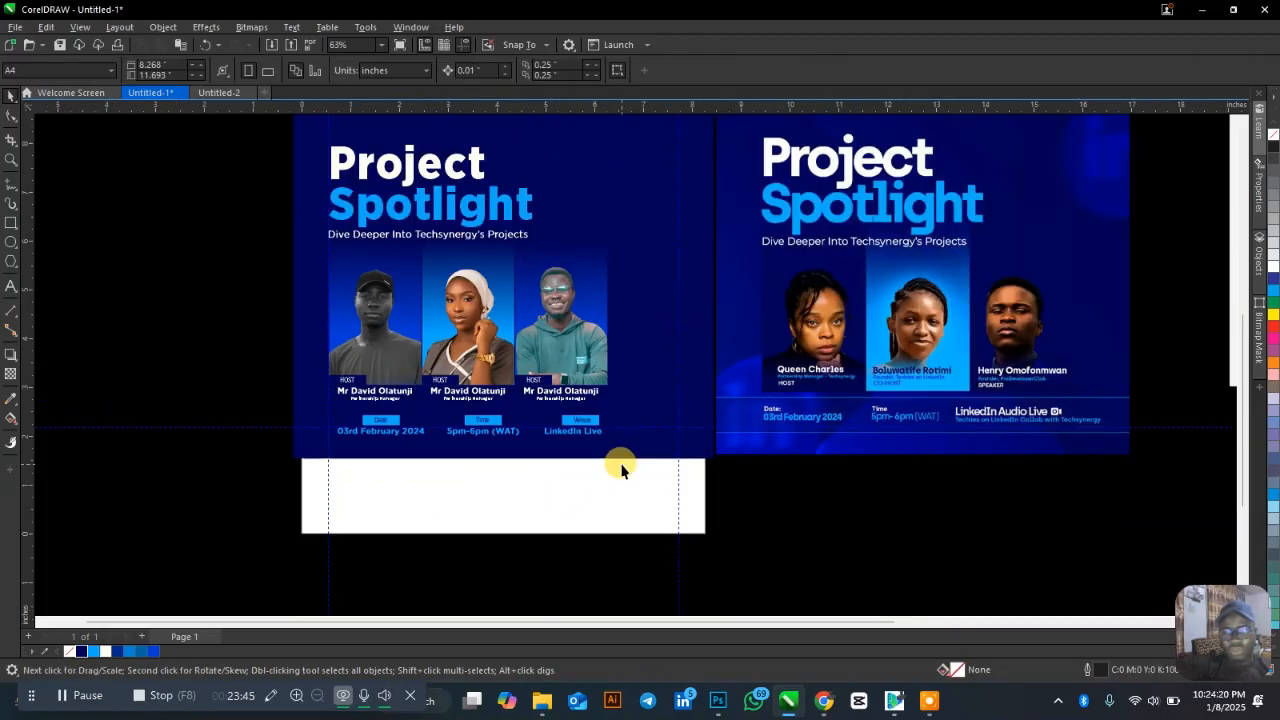
# Colour all three host names light blue.
pyautogui.scroll(1, 620, 470)
pyautogui.moveTo(559, 425); pyautogui.dragTo(526, 403)
pyautogui.press('Escape')
pyautogui.scroll(2, 600, 465)
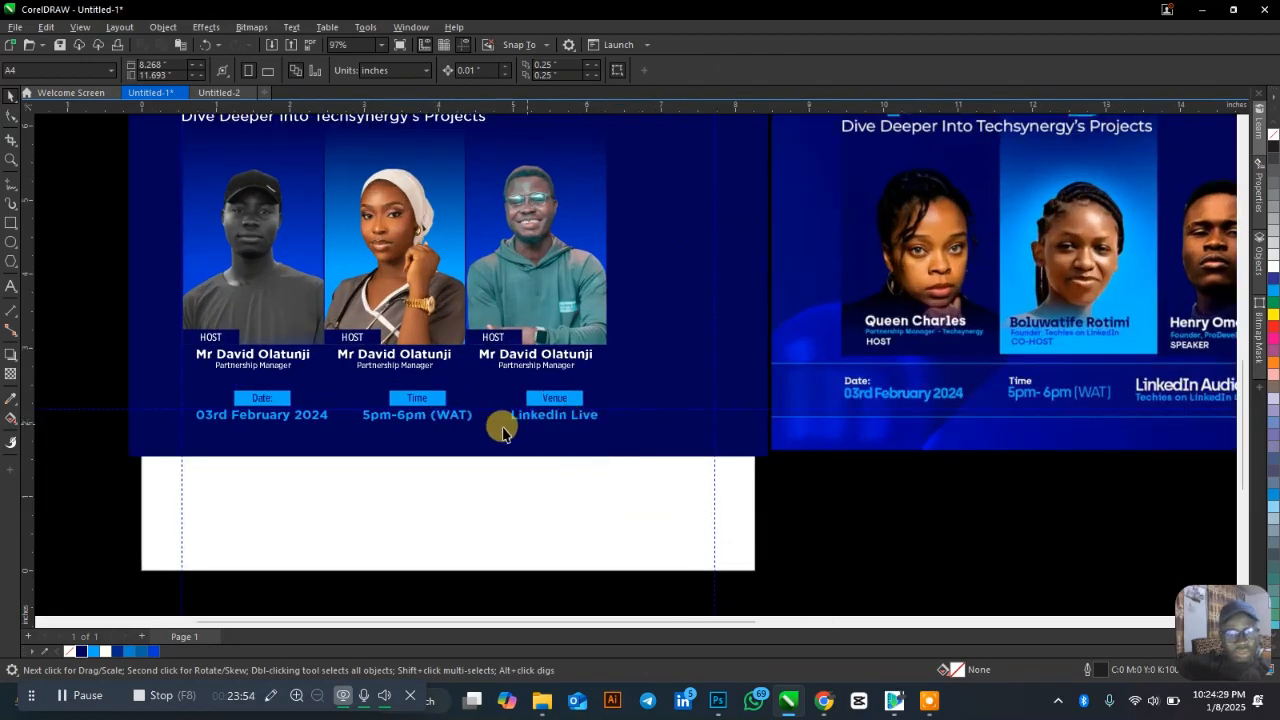
pyautogui.scroll(1, 257, 405)
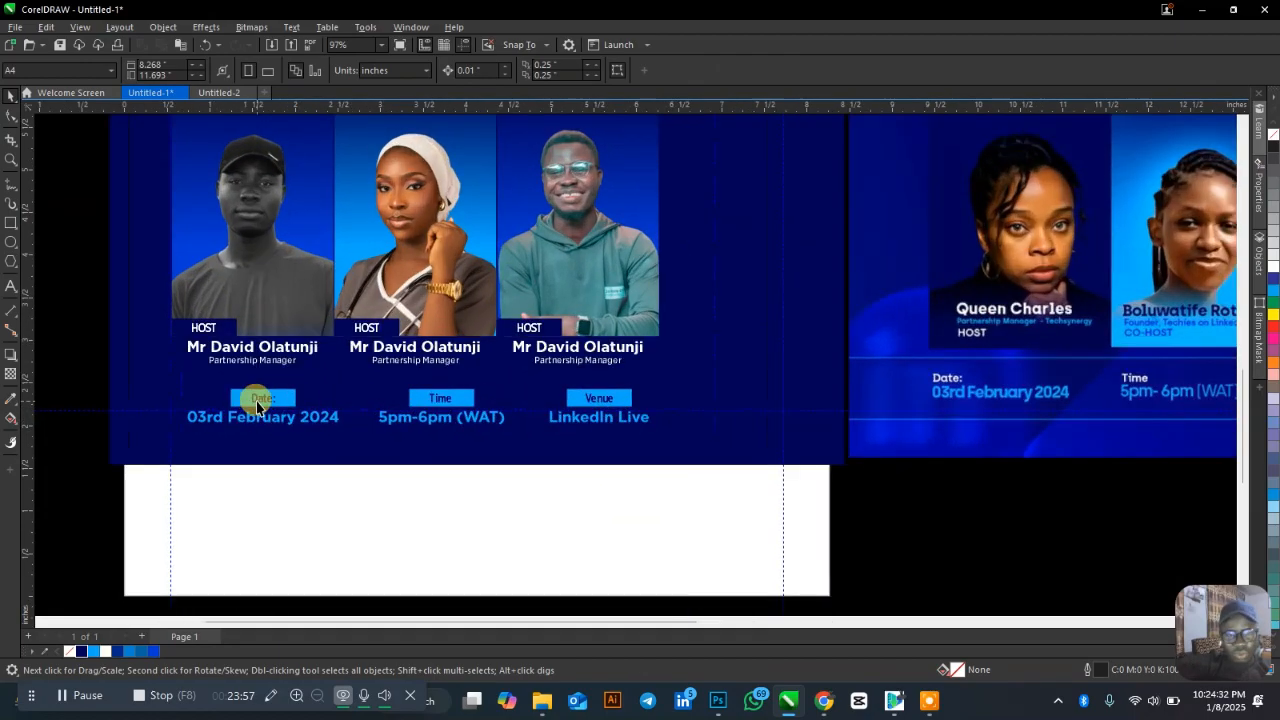
pyautogui.click(275, 352)
pyautogui.click(92, 653)
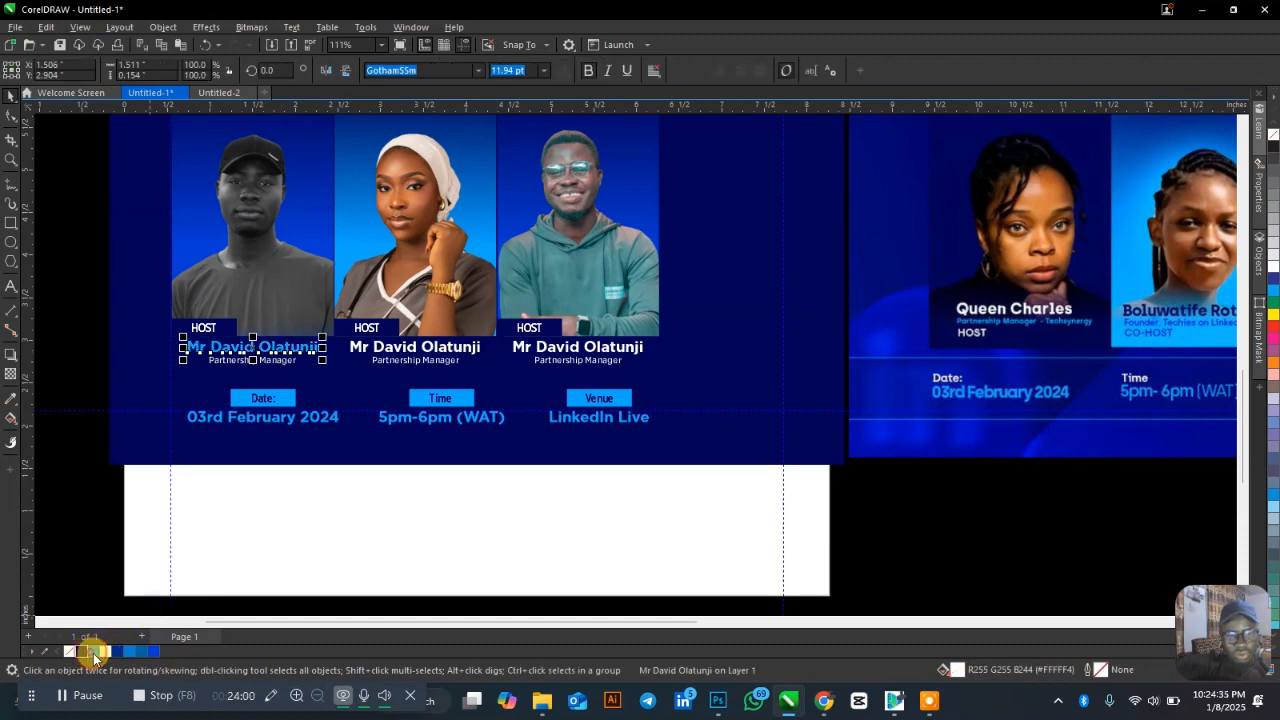
pyautogui.click(280, 515)
pyautogui.scroll(-2, 335, 500)
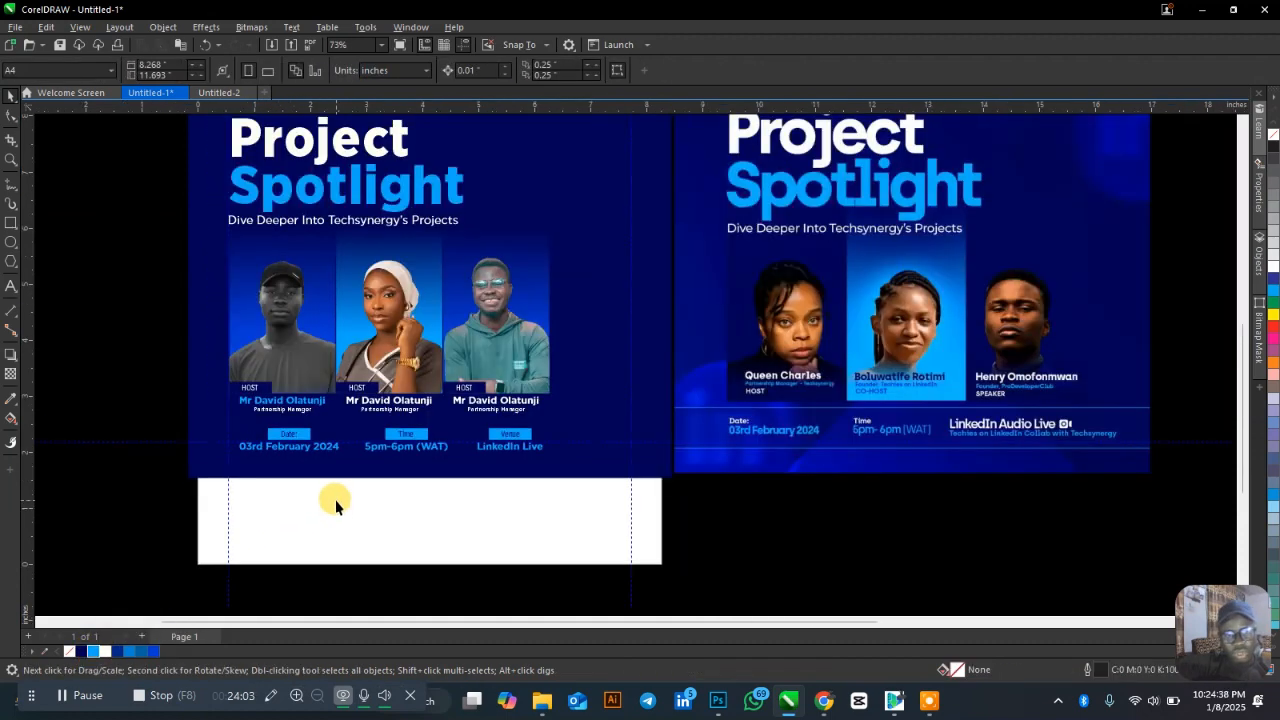
pyautogui.scroll(1, 335, 499)
pyautogui.click(380, 368)
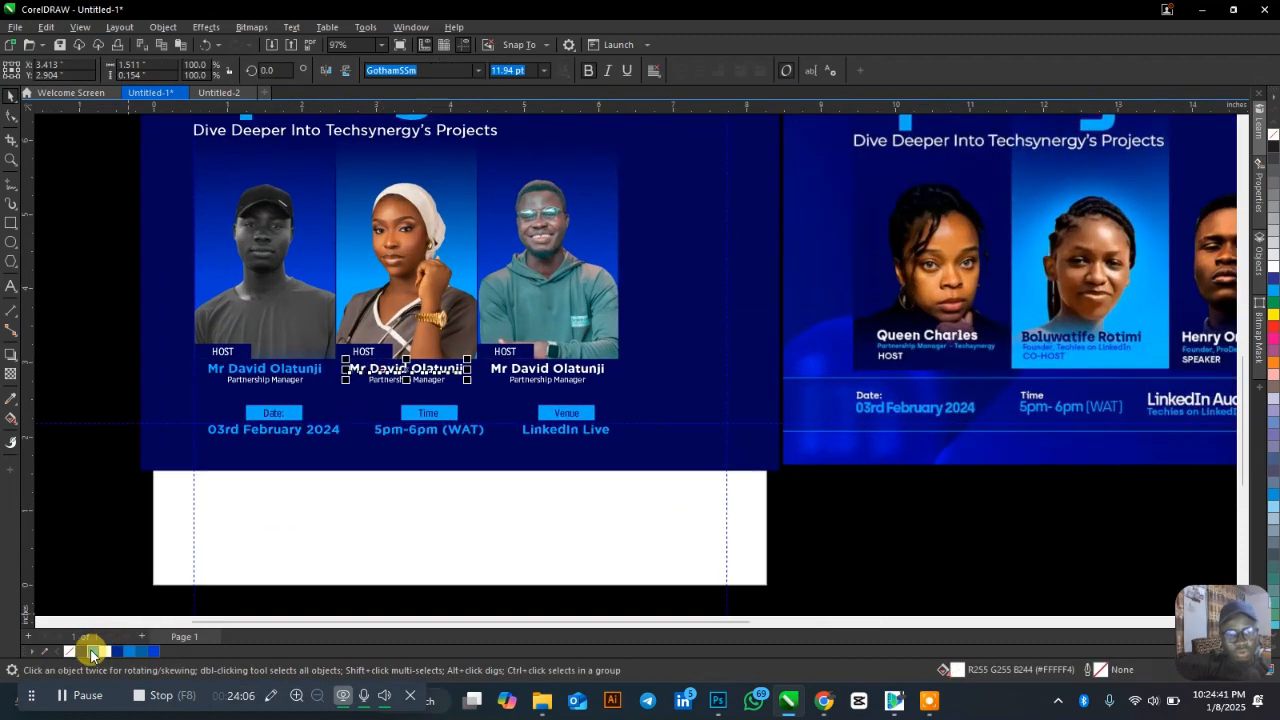
pyautogui.click(93, 651)
pyautogui.click(500, 370)
pyautogui.click(118, 652)
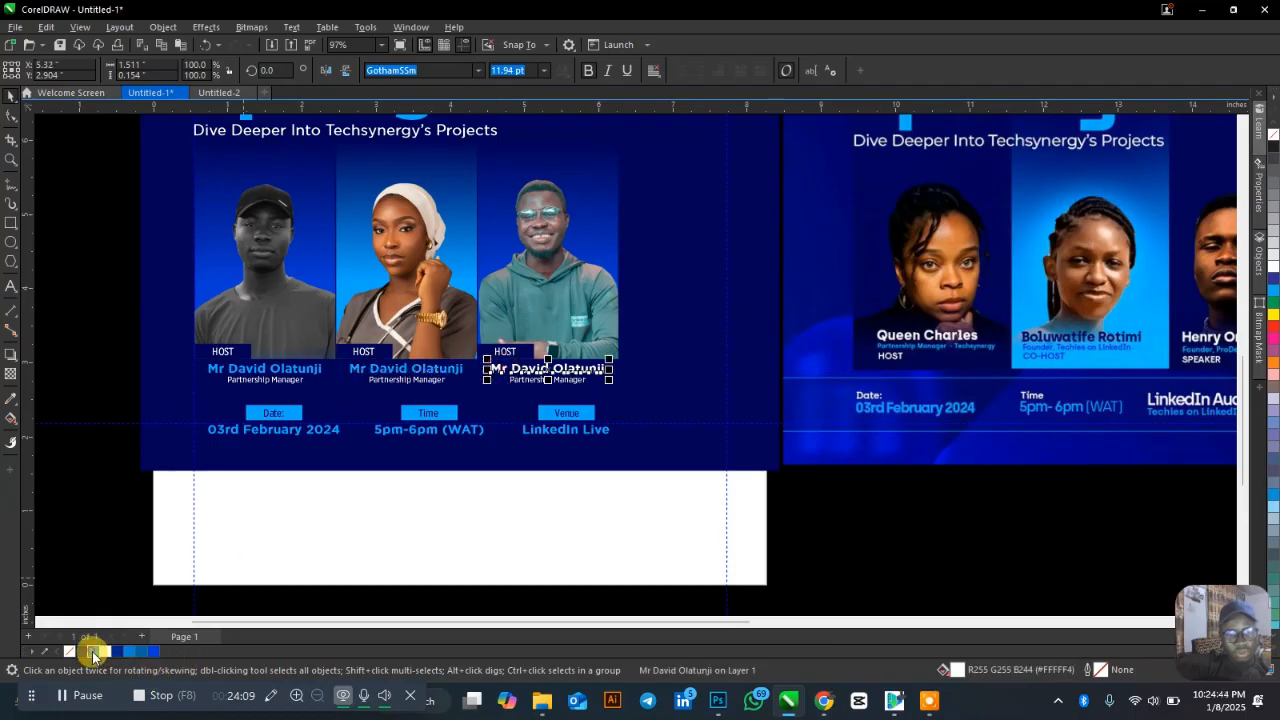
pyautogui.click(93, 651)
# Make the date, time and venue detail texts white.
pyautogui.click(499, 522)
pyautogui.click(283, 431)
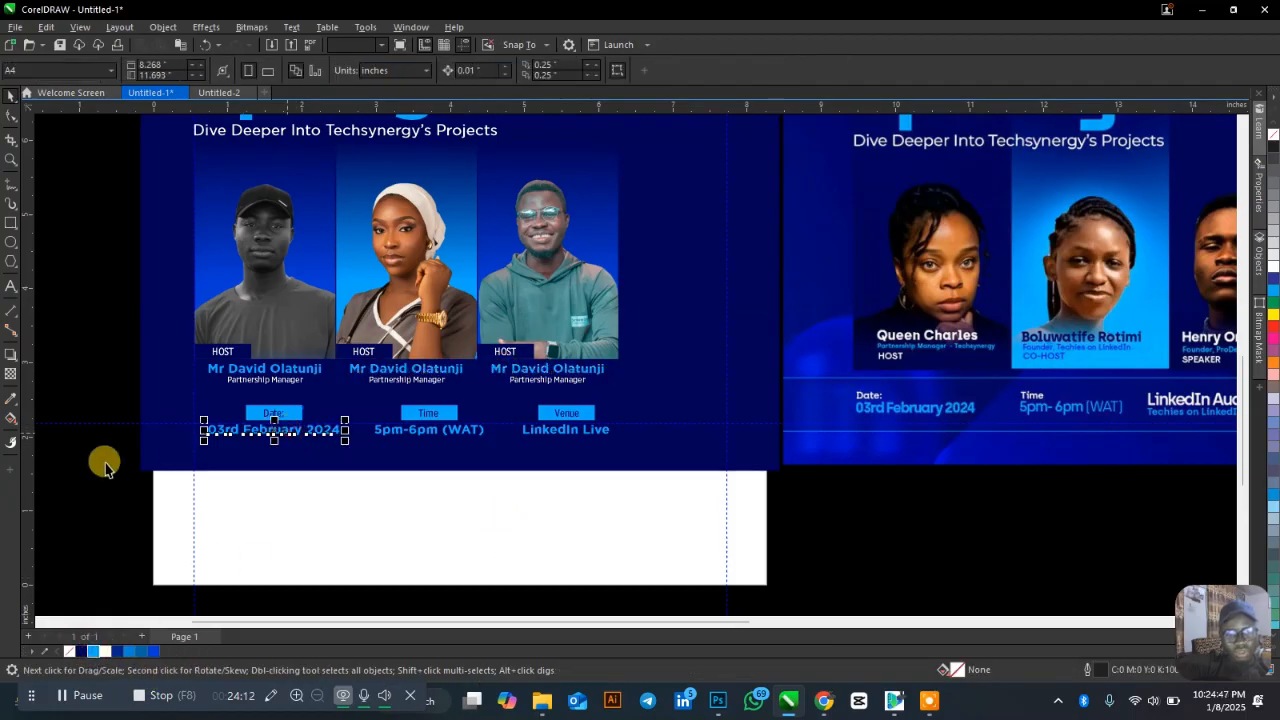
pyautogui.moveTo(171, 457); pyautogui.dragTo(625, 412)
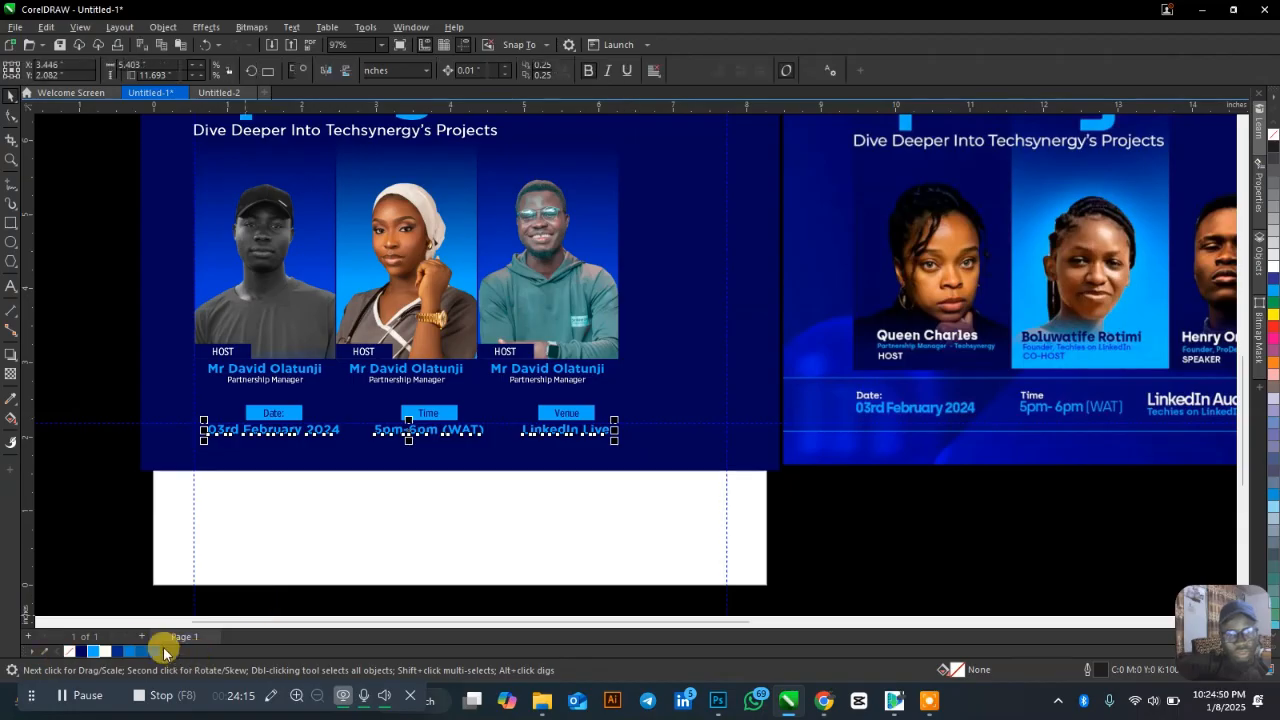
pyautogui.click(105, 651)
pyautogui.click(440, 515)
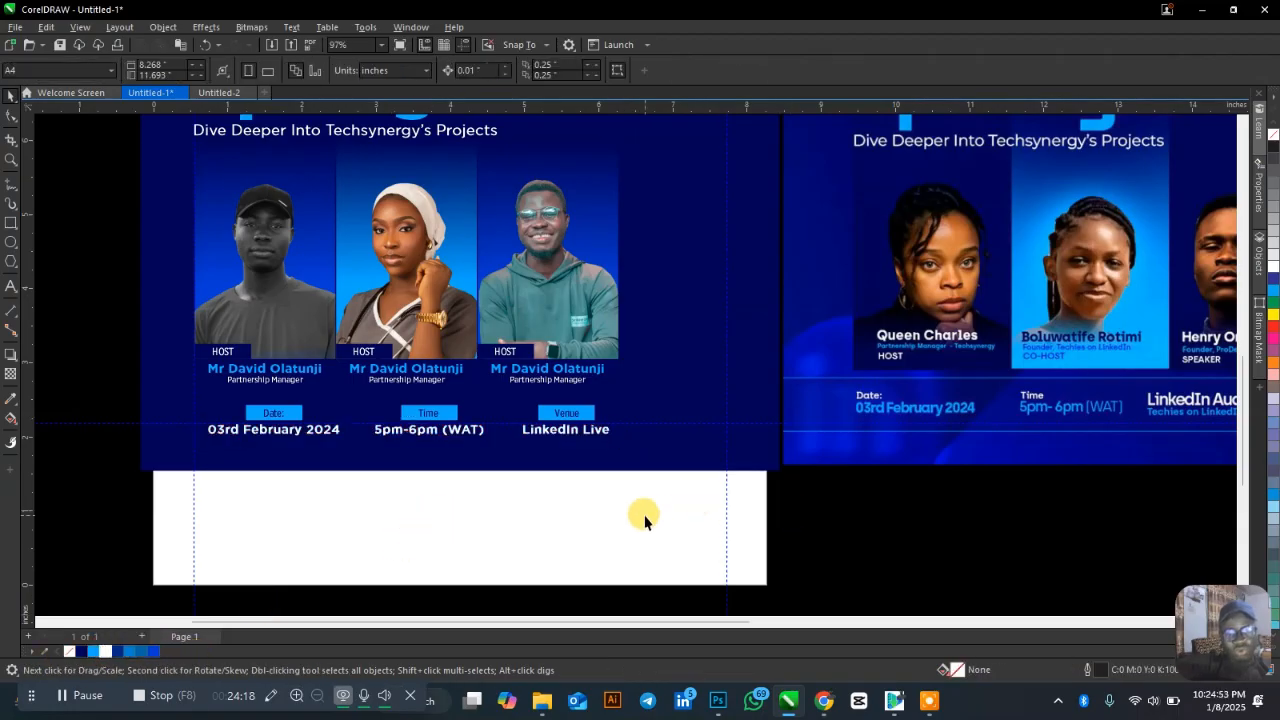
# Left-align the Date, Time and Venue labels with their boxes and detail texts.
pyautogui.moveTo(370, 490); pyautogui.dragTo(172, 383)
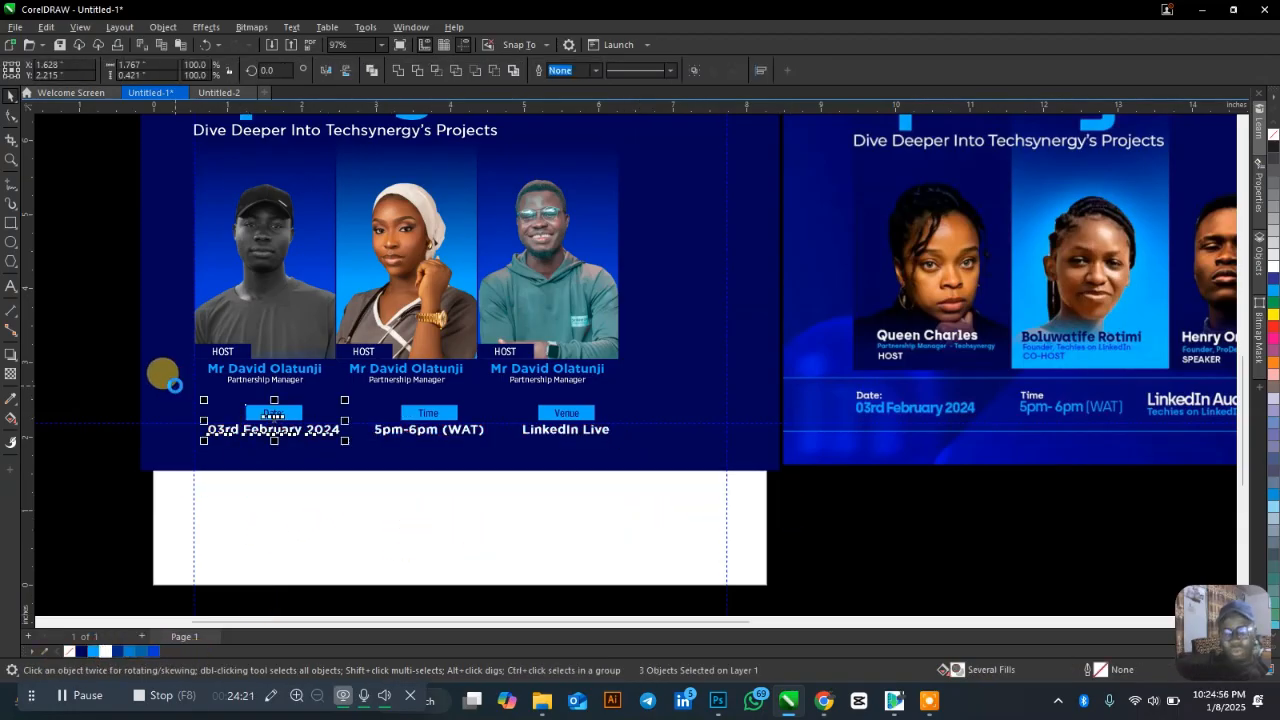
pyautogui.click(523, 474)
pyautogui.moveTo(523, 500); pyautogui.dragTo(363, 394)
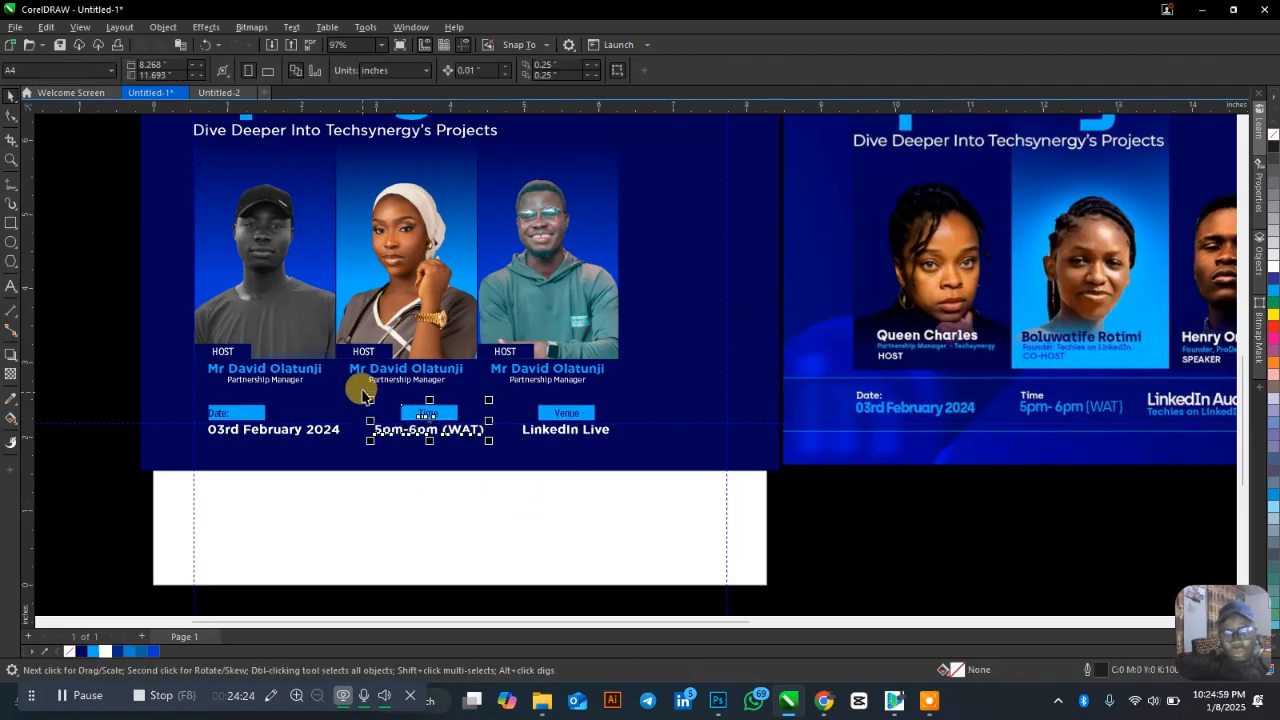
pyautogui.moveTo(664, 508); pyautogui.dragTo(505, 395)
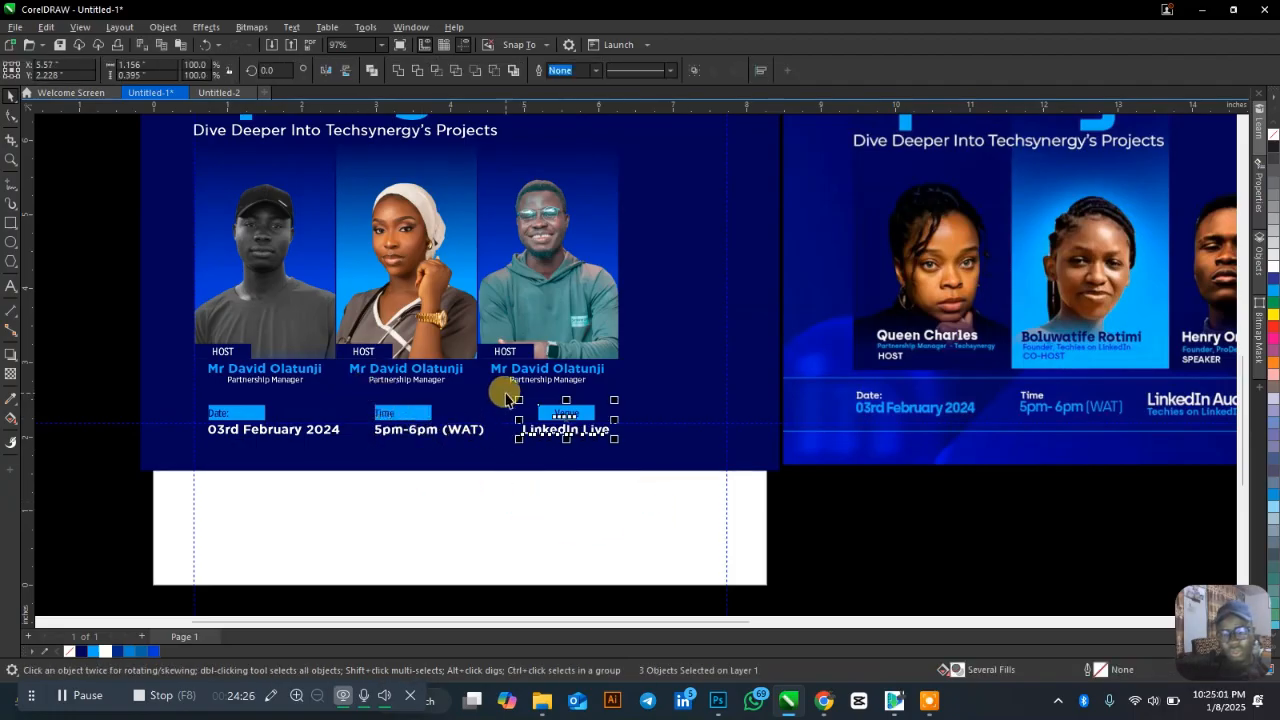
pyautogui.click(424, 472)
pyautogui.moveTo(120, 387); pyautogui.dragTo(298, 428)
pyautogui.click(390, 418)
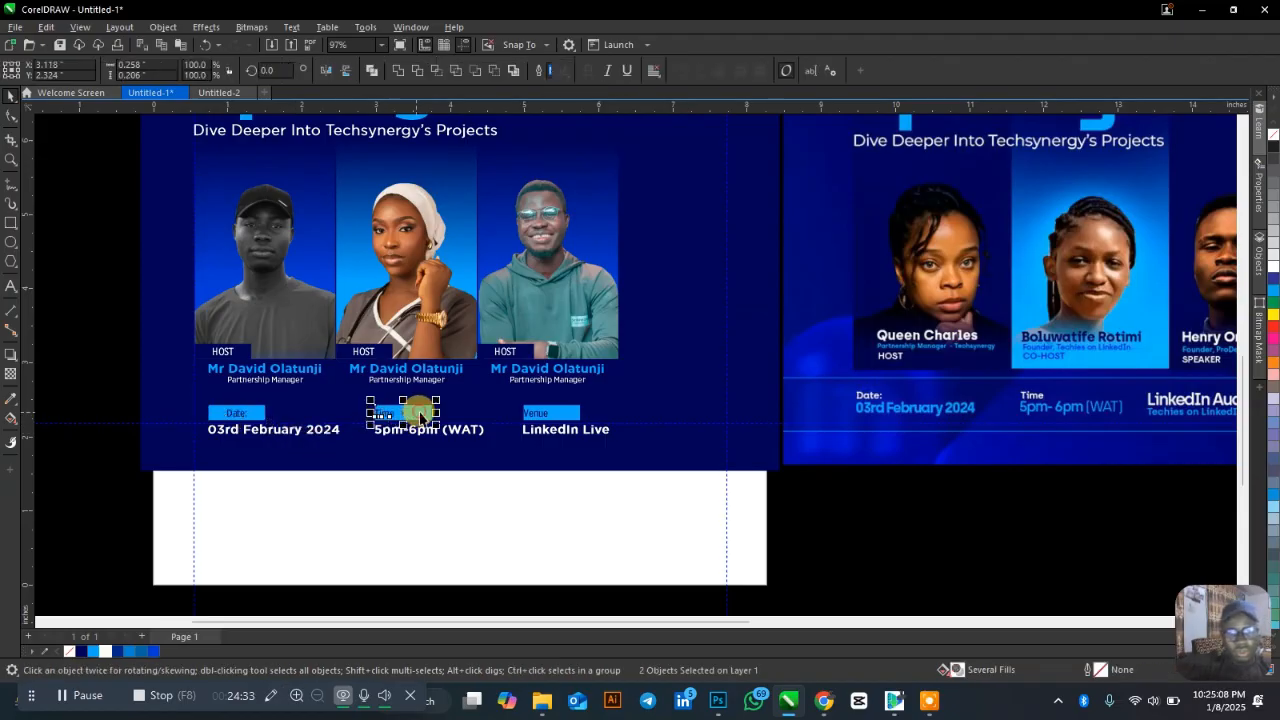
pyautogui.click(540, 418)
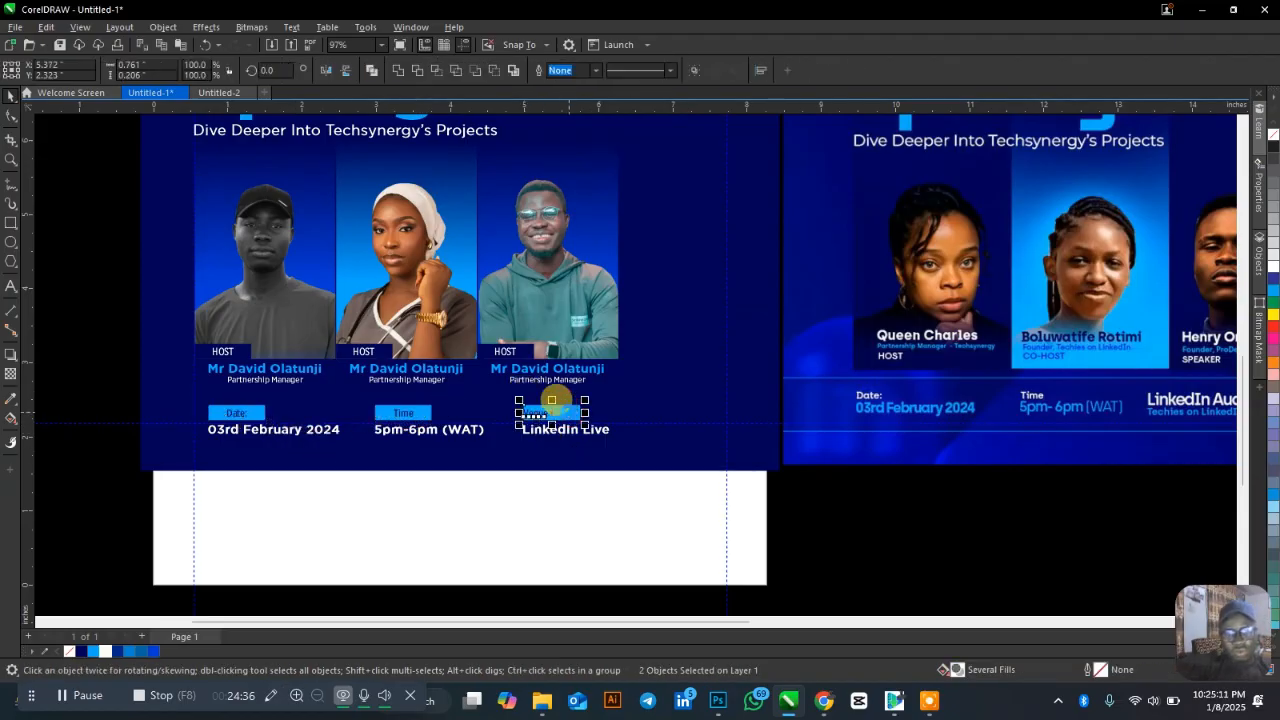
pyautogui.click(446, 487)
# Scale up the whole Date, Time and Venue row.
pyautogui.scroll(3, 446, 487)
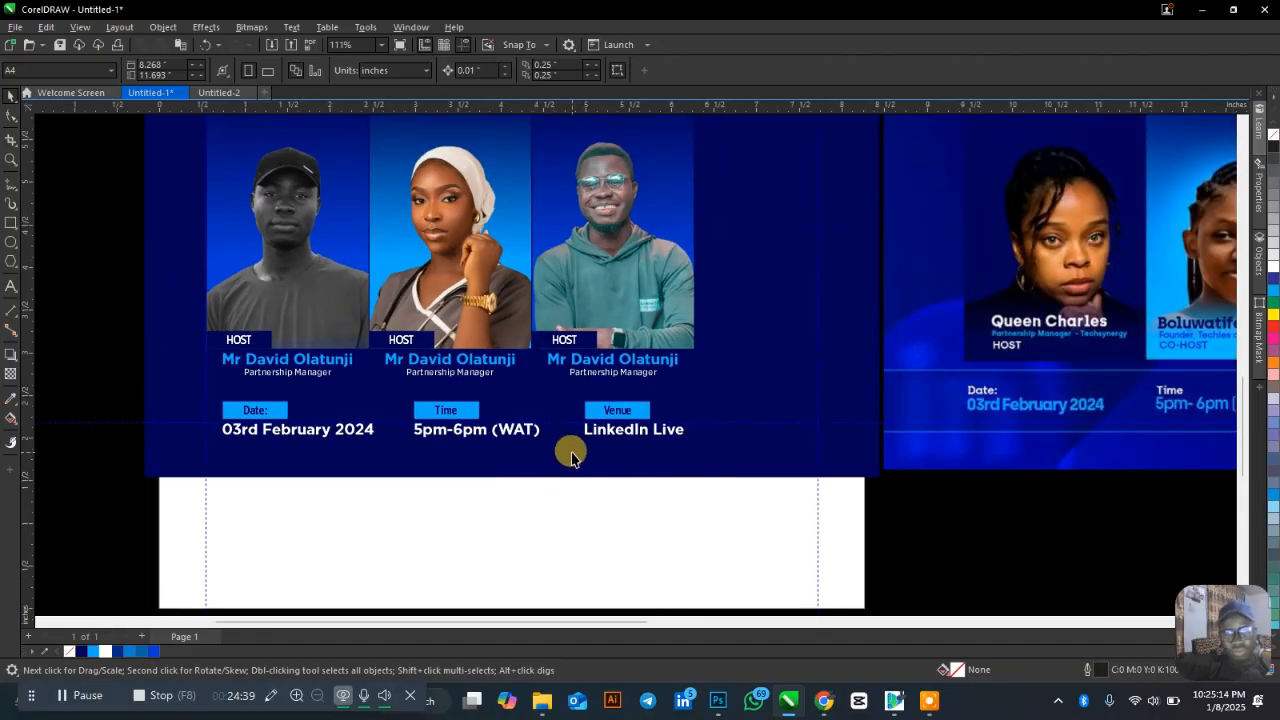
pyautogui.moveTo(804, 556); pyautogui.dragTo(160, 385)
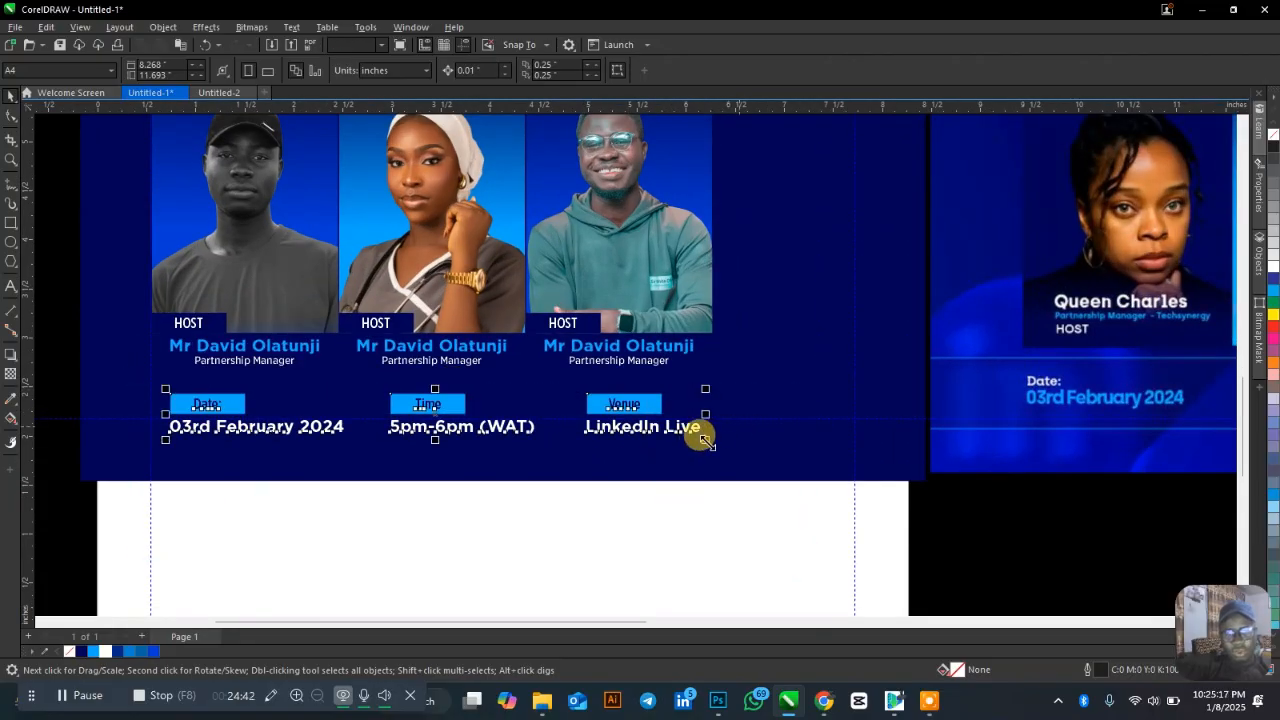
pyautogui.moveTo(705, 440); pyautogui.dragTo(735, 442)
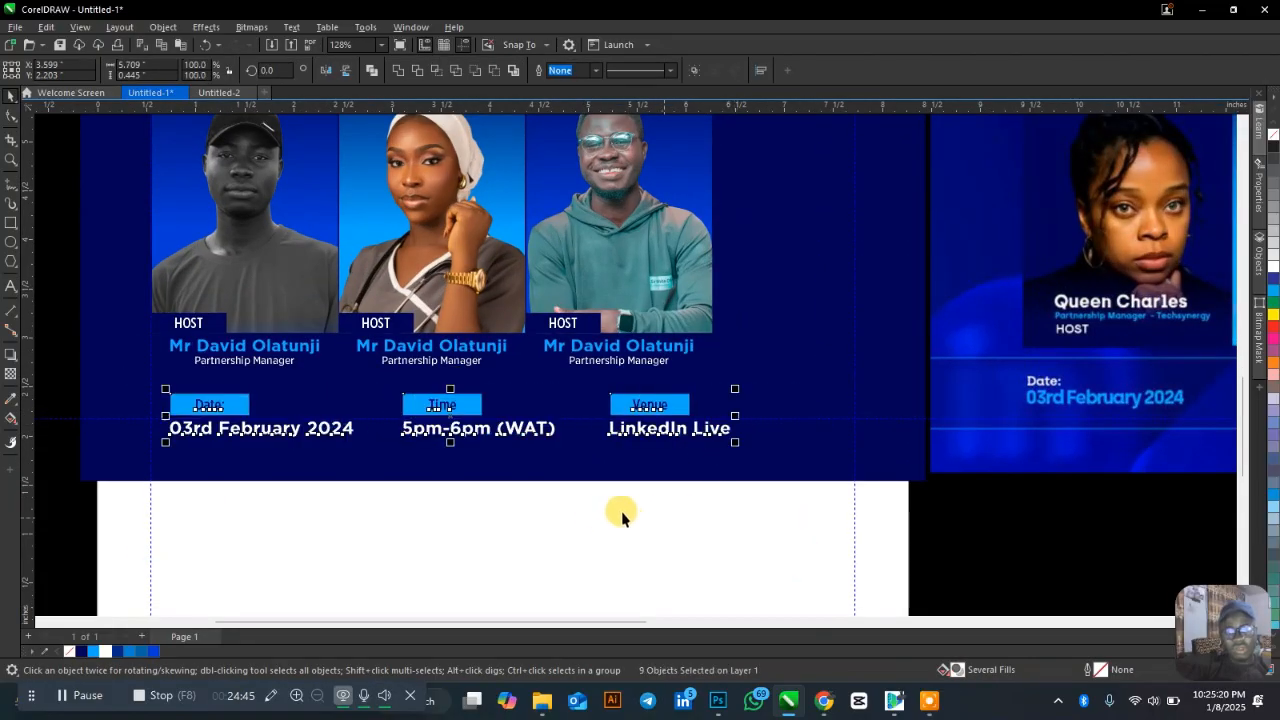
pyautogui.scroll(-3, 621, 511)
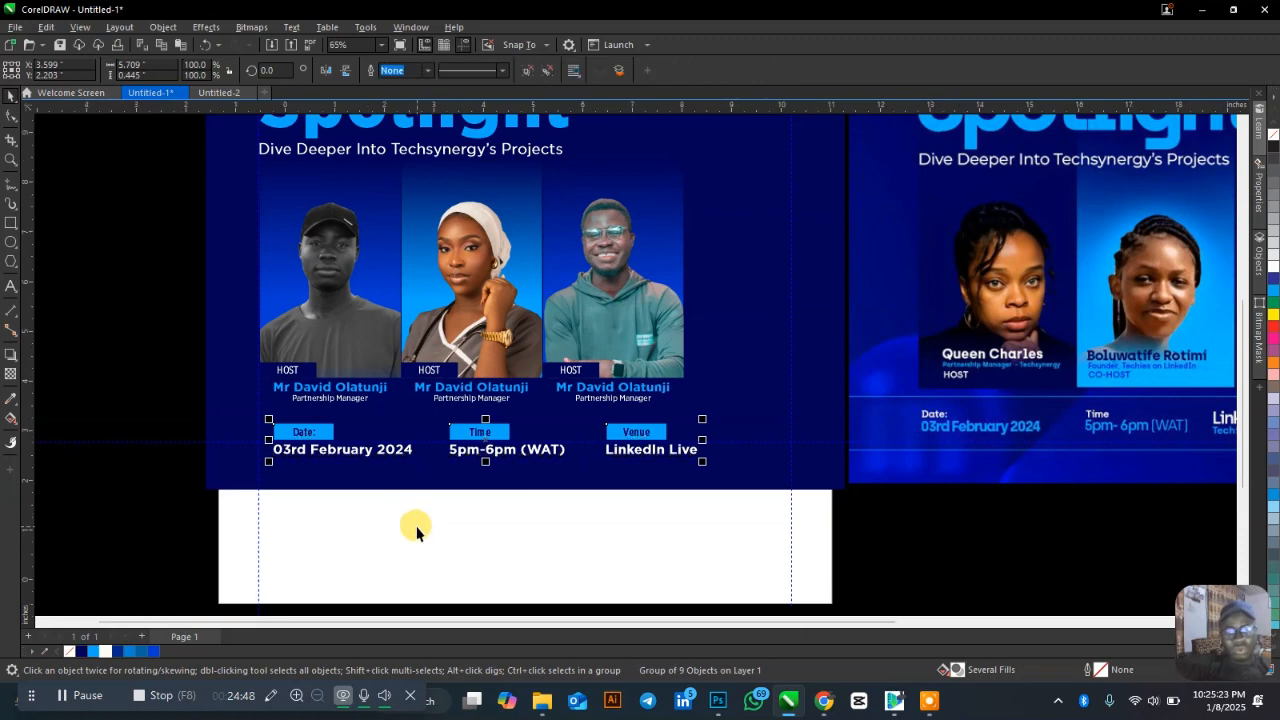
pyautogui.scroll(-2, 415, 525)
pyautogui.click(339, 387)
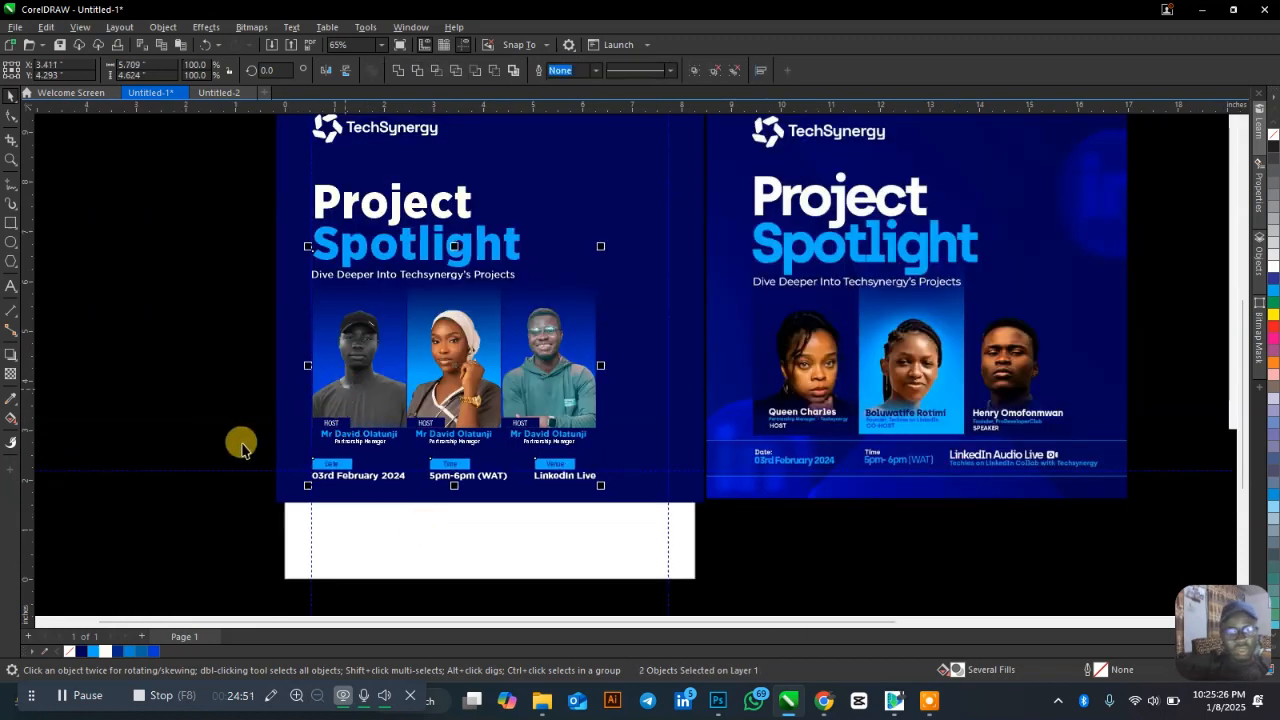
pyautogui.click(194, 383)
pyautogui.scroll(-2, 375, 390)
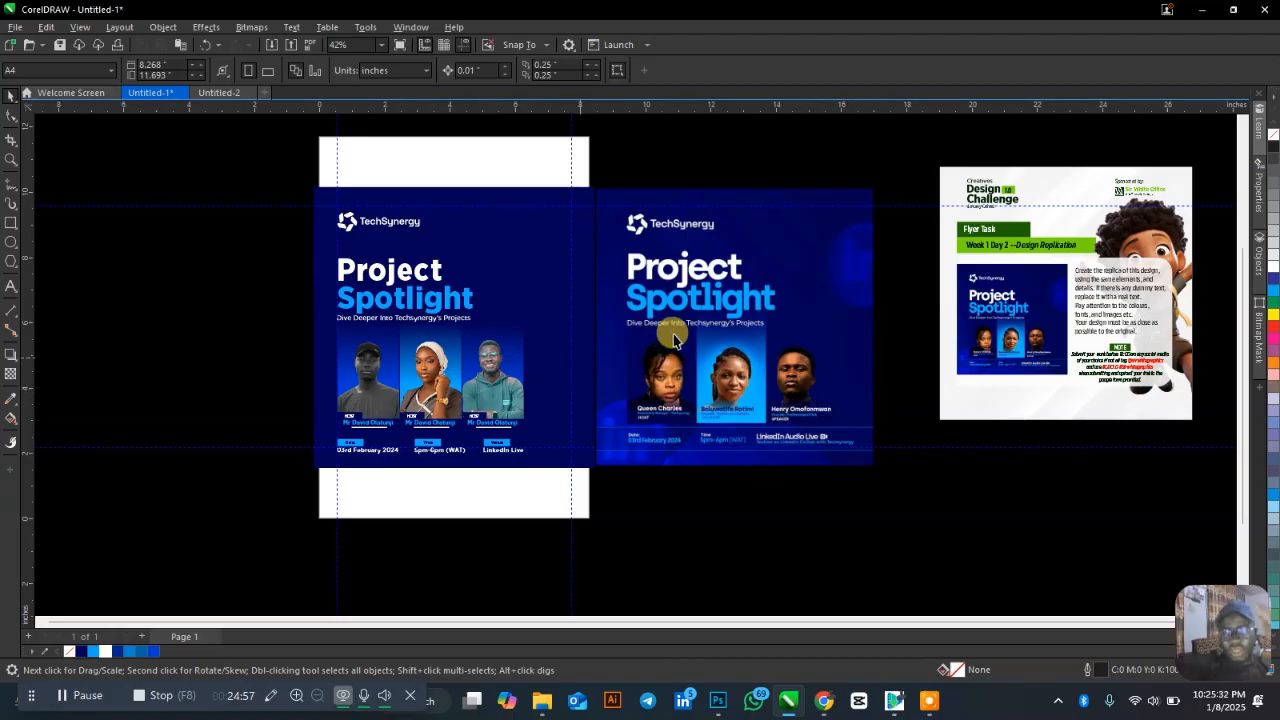
pyautogui.scroll(2, 883, 283)
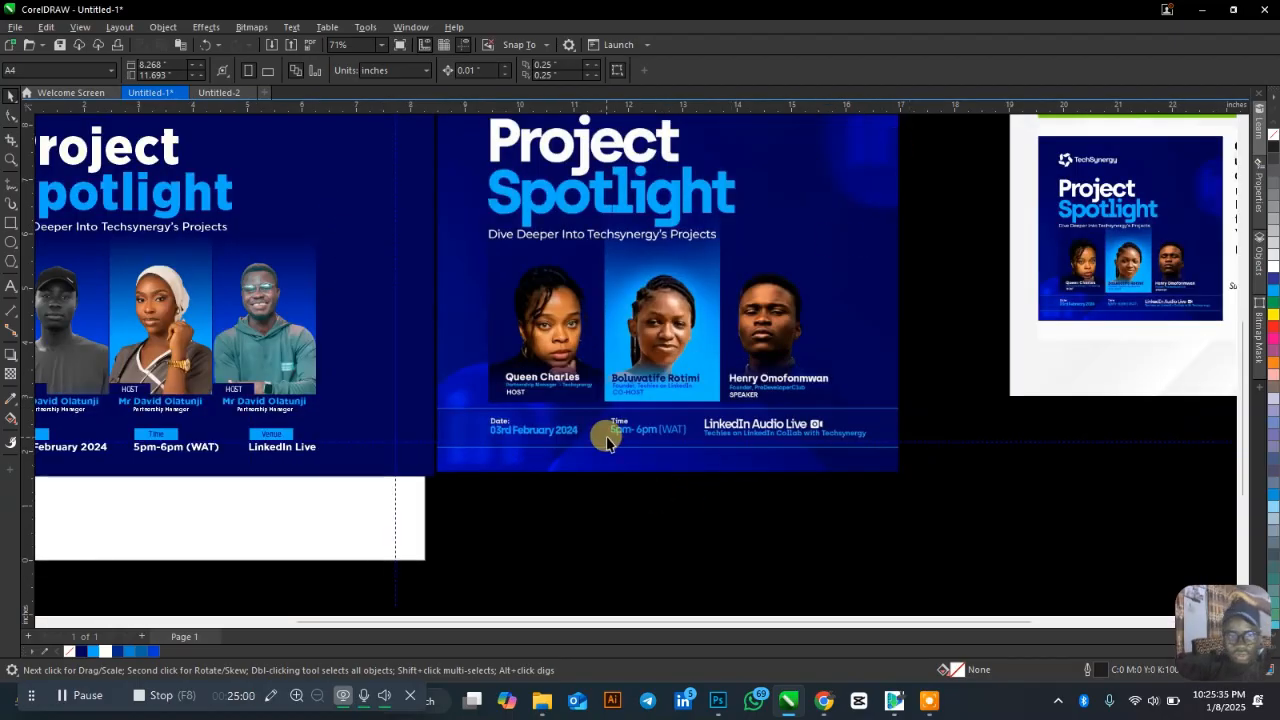
pyautogui.scroll(-2, 735, 506)
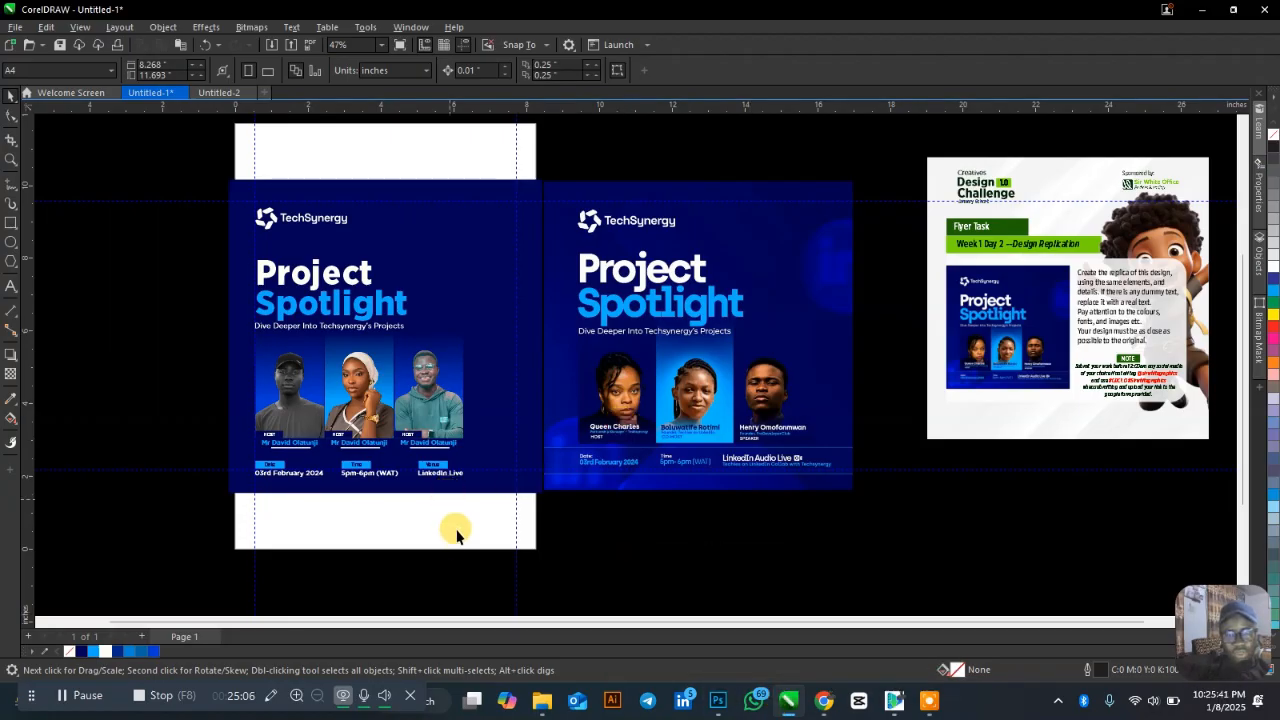
# In the browser, search Google for 'linkedin logo 3d'.
pyautogui.click(824, 700)
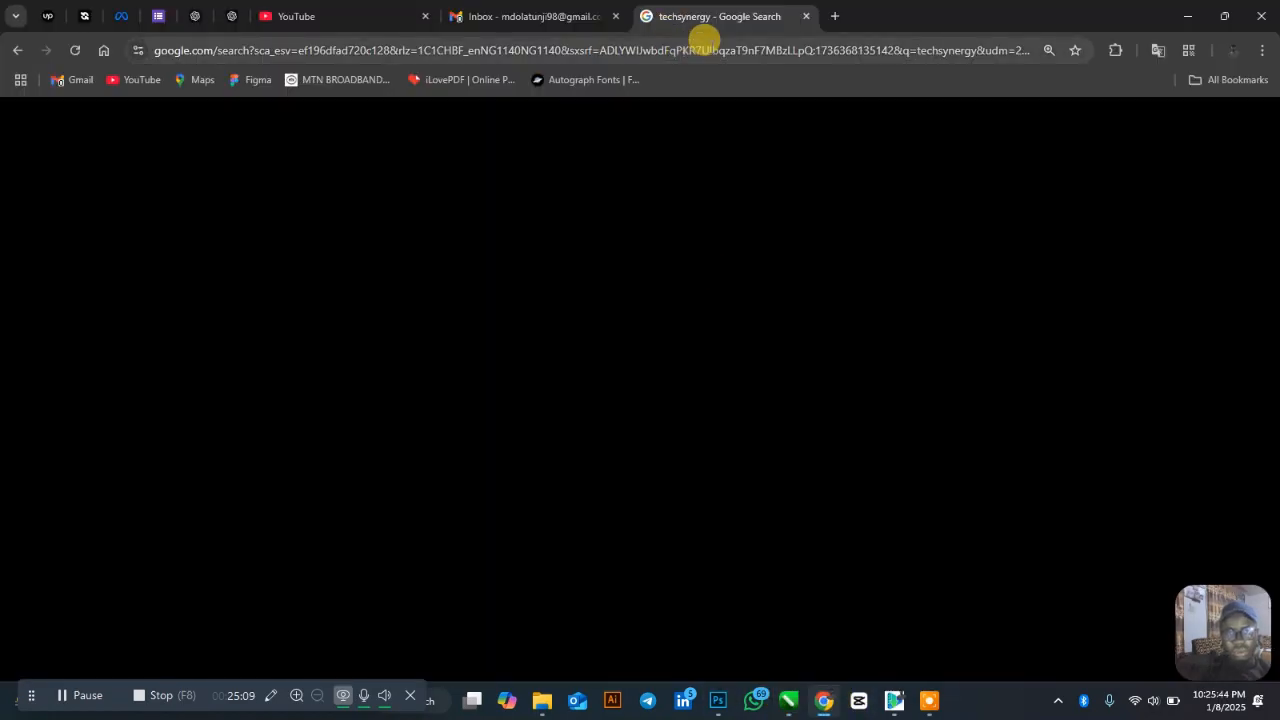
pyautogui.click(704, 44)
pyautogui.write('link')
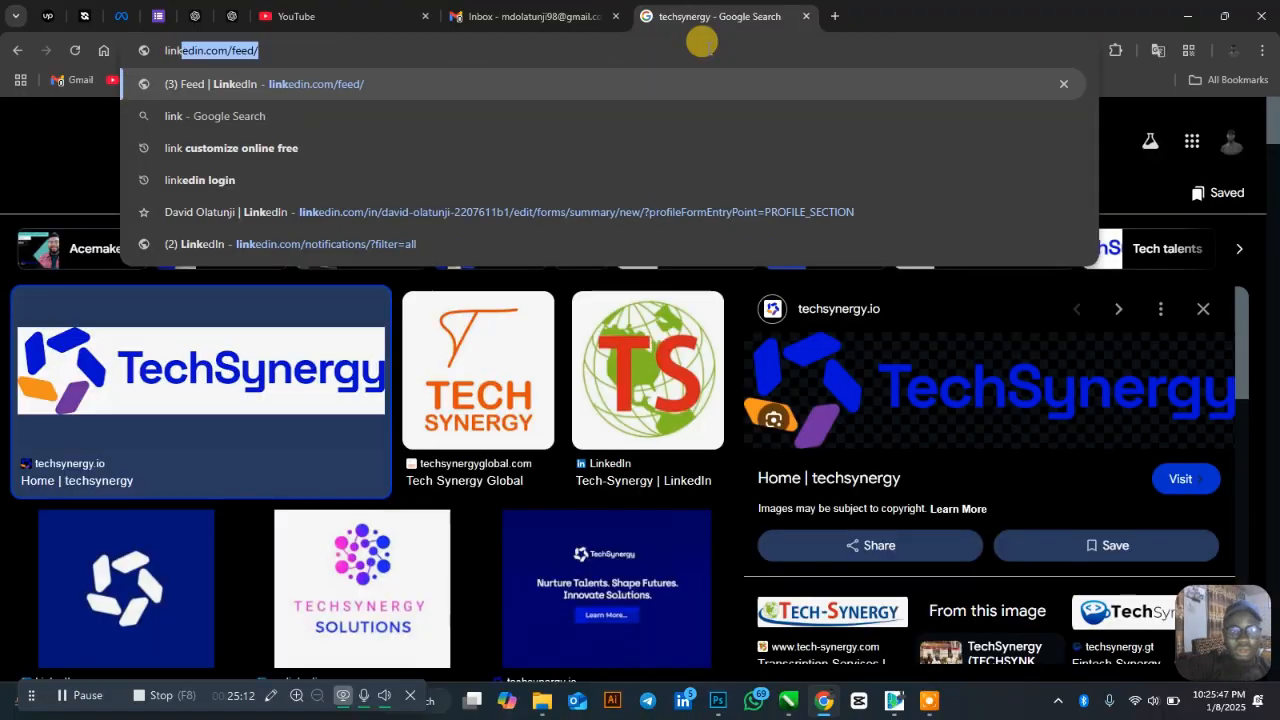
pyautogui.write('ein')
pyautogui.write('din logo ')
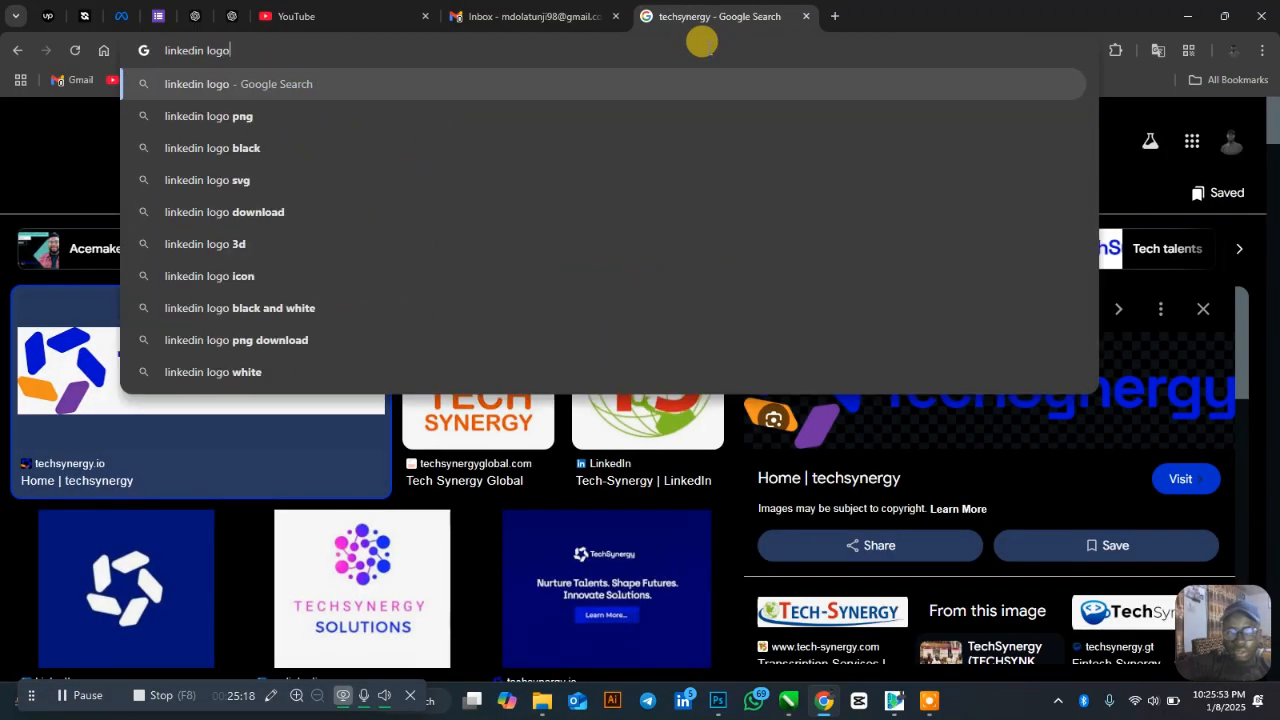
pyautogui.write('3d')
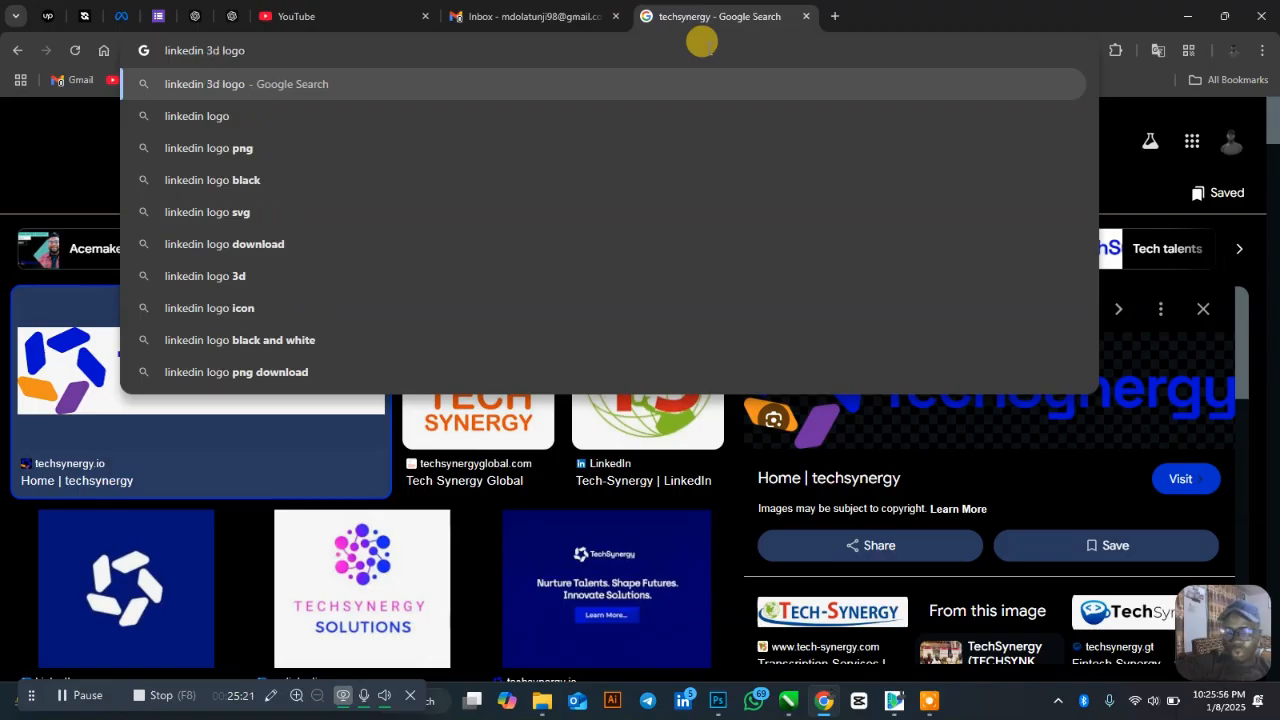
pyautogui.press('Return')
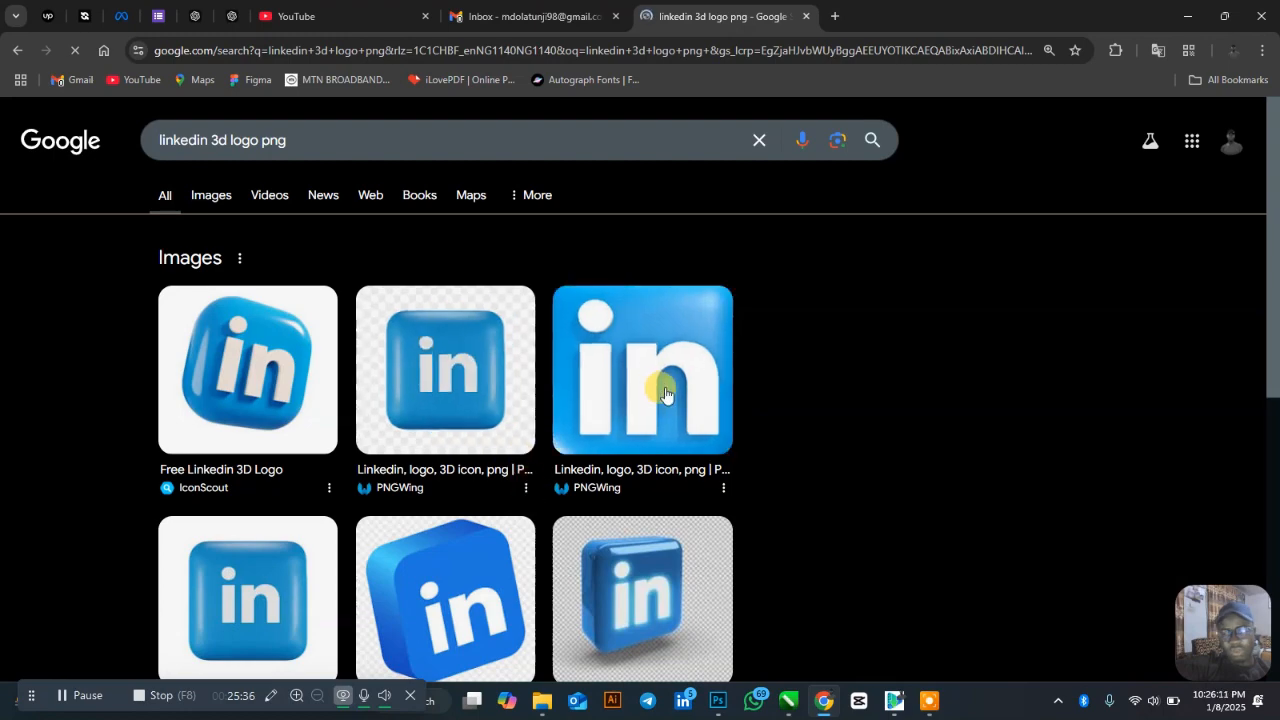
# Browse the results and switch to the Images tab for the 3D LinkedIn logo search.
pyautogui.scroll(-2, 398, 425)
pyautogui.scroll(-4, 398, 425)
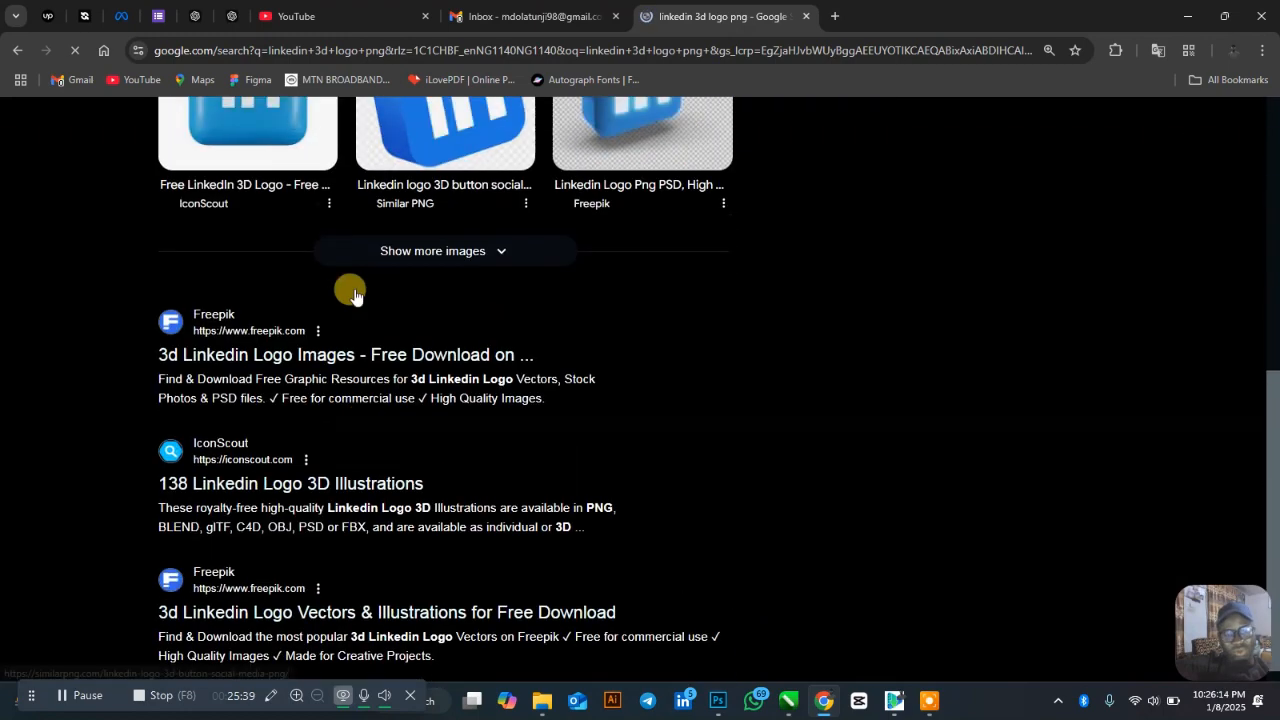
pyautogui.scroll(6, 349, 289)
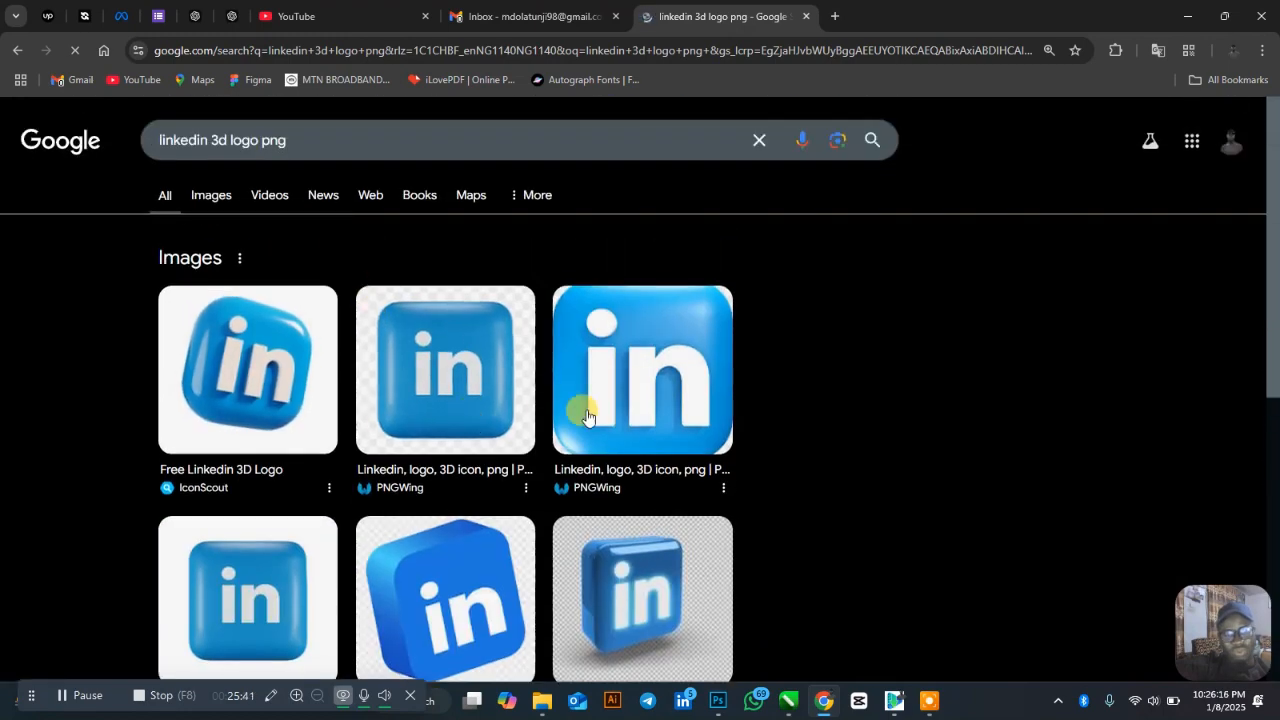
pyautogui.click(1188, 16)
pyautogui.hotkey('alt', 'Tab')
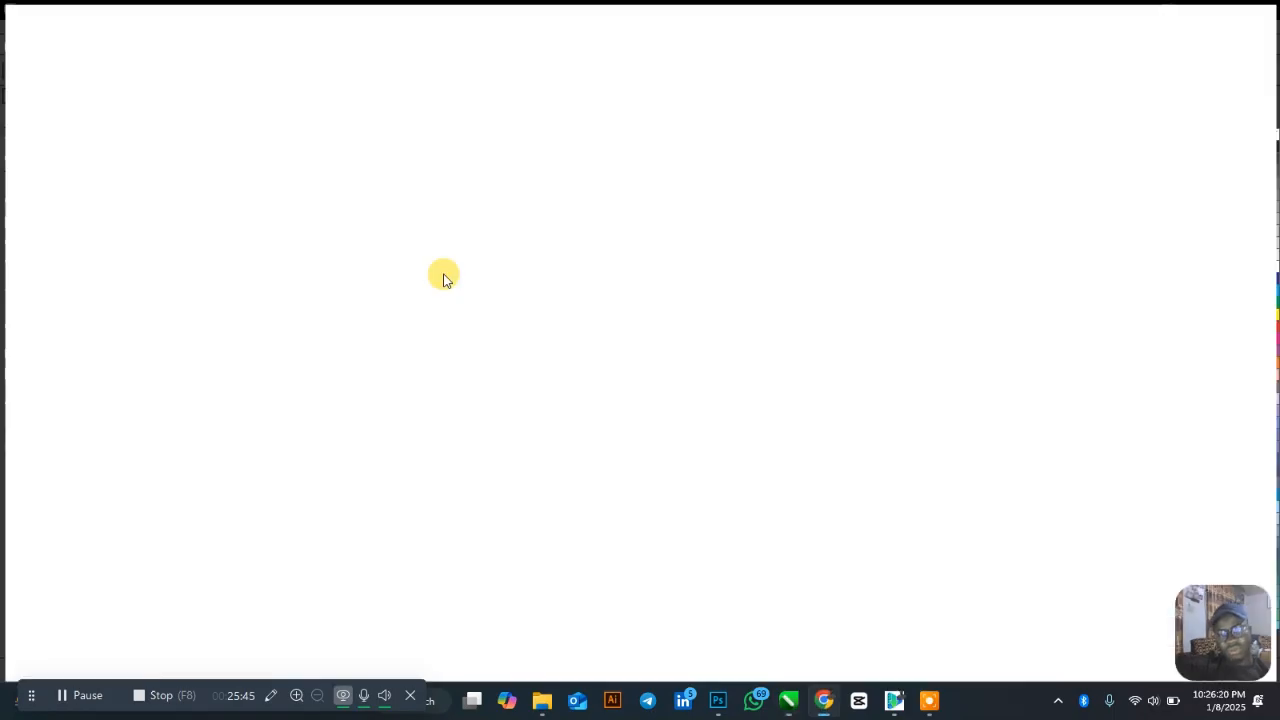
pyautogui.scroll(-3, 390, 330)
pyautogui.scroll(-4, 617, 351)
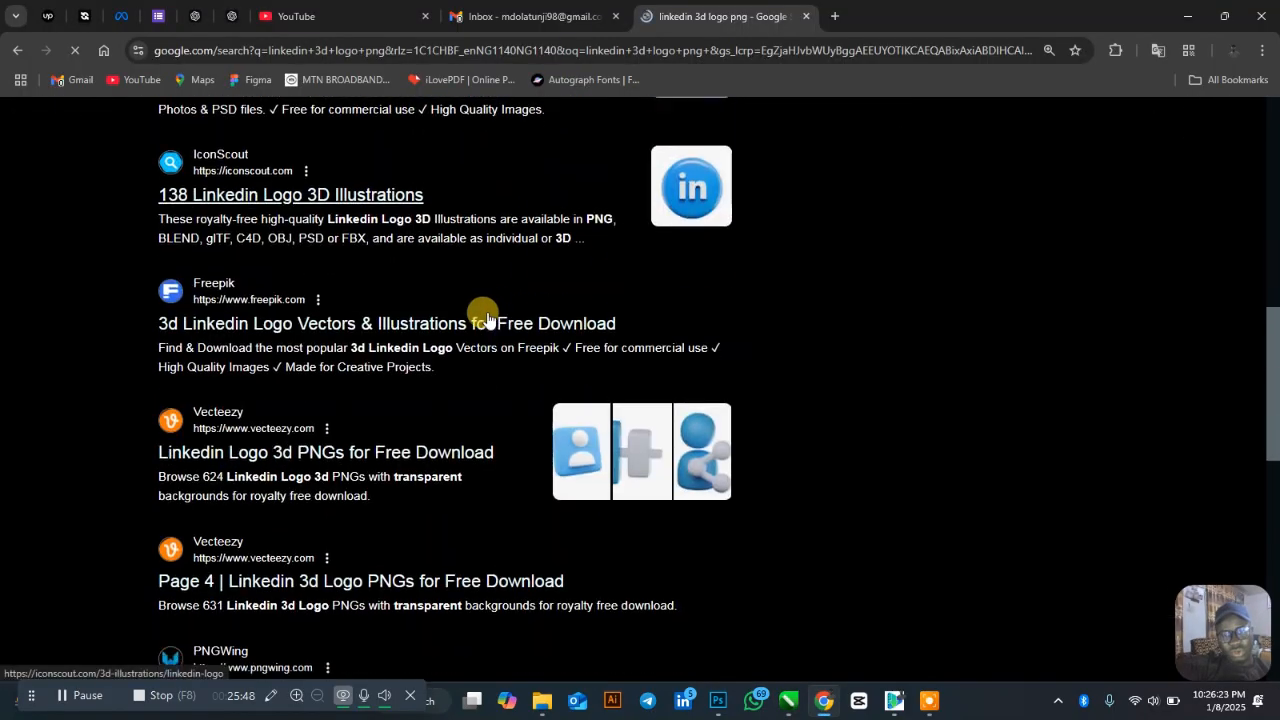
pyautogui.scroll(8, 391, 249)
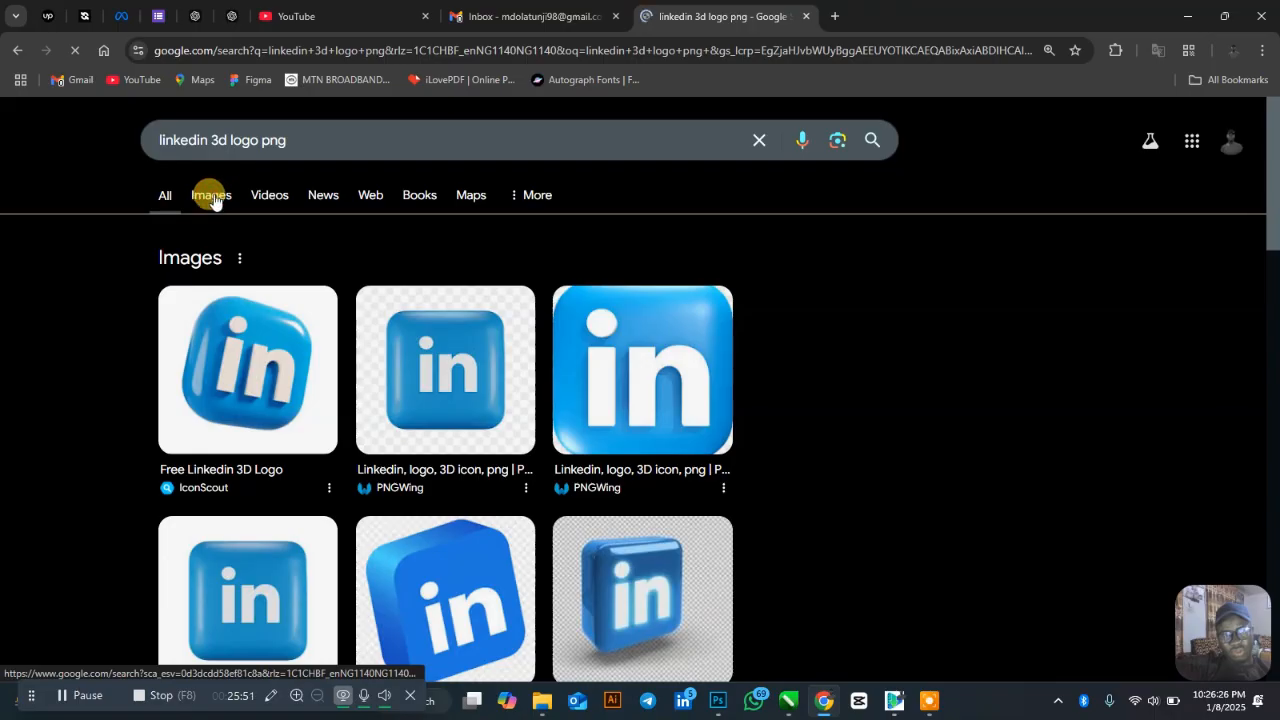
pyautogui.click(211, 199)
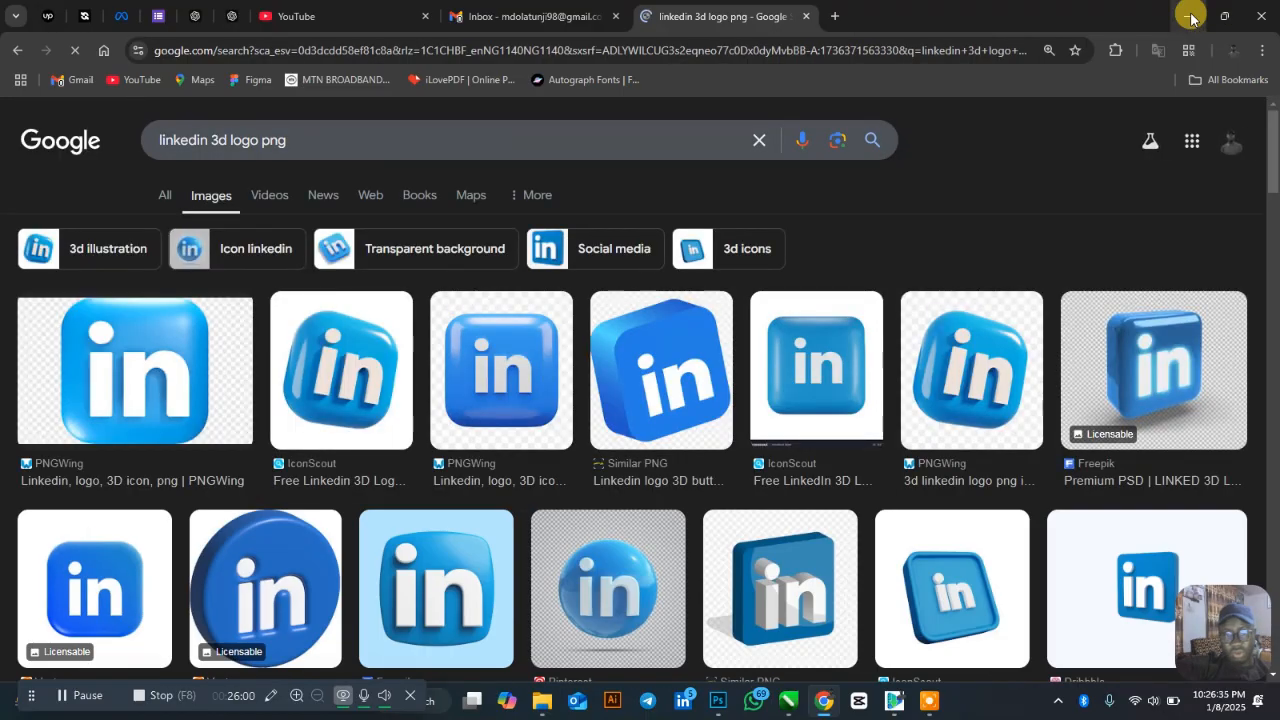
# Copy the round Rawpixel 3D LinkedIn logo image and return to CorelDRAW.
pyautogui.scroll(-2, 367, 466)
pyautogui.scroll(-2, 367, 466)
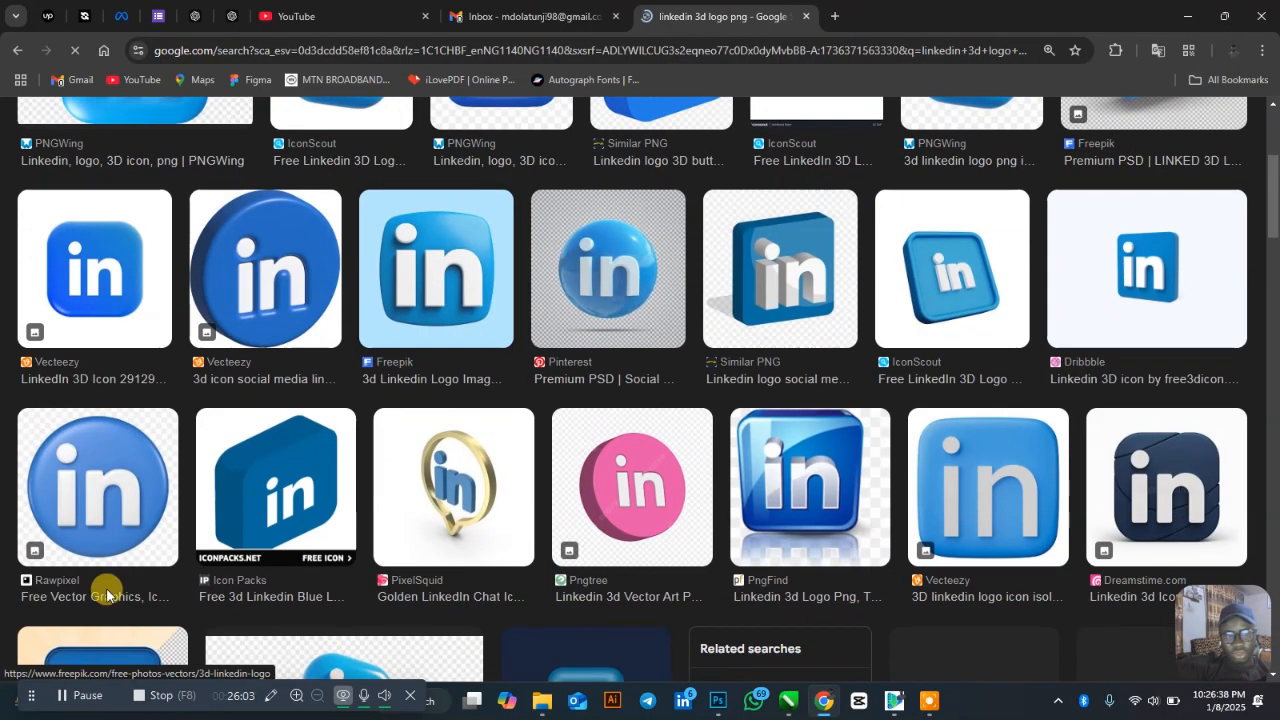
pyautogui.scroll(-4, 663, 307)
pyautogui.scroll(8, 303, 357)
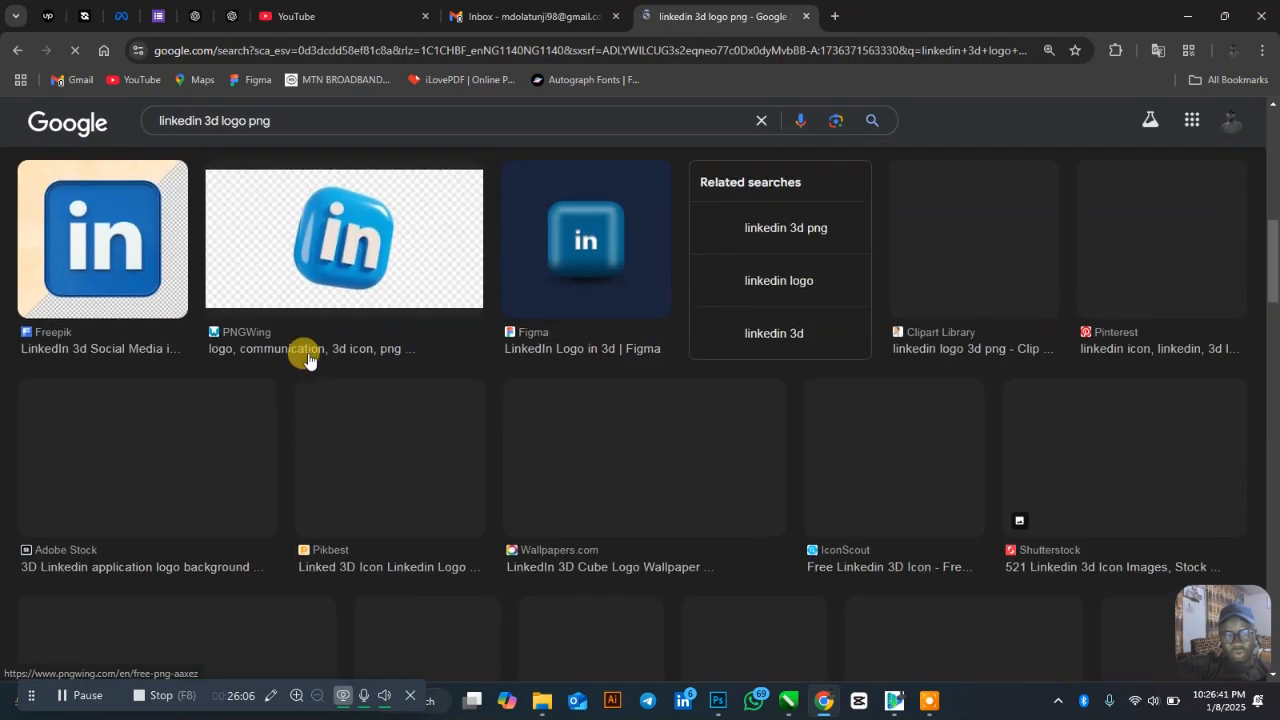
pyautogui.scroll(-3, 400, 340)
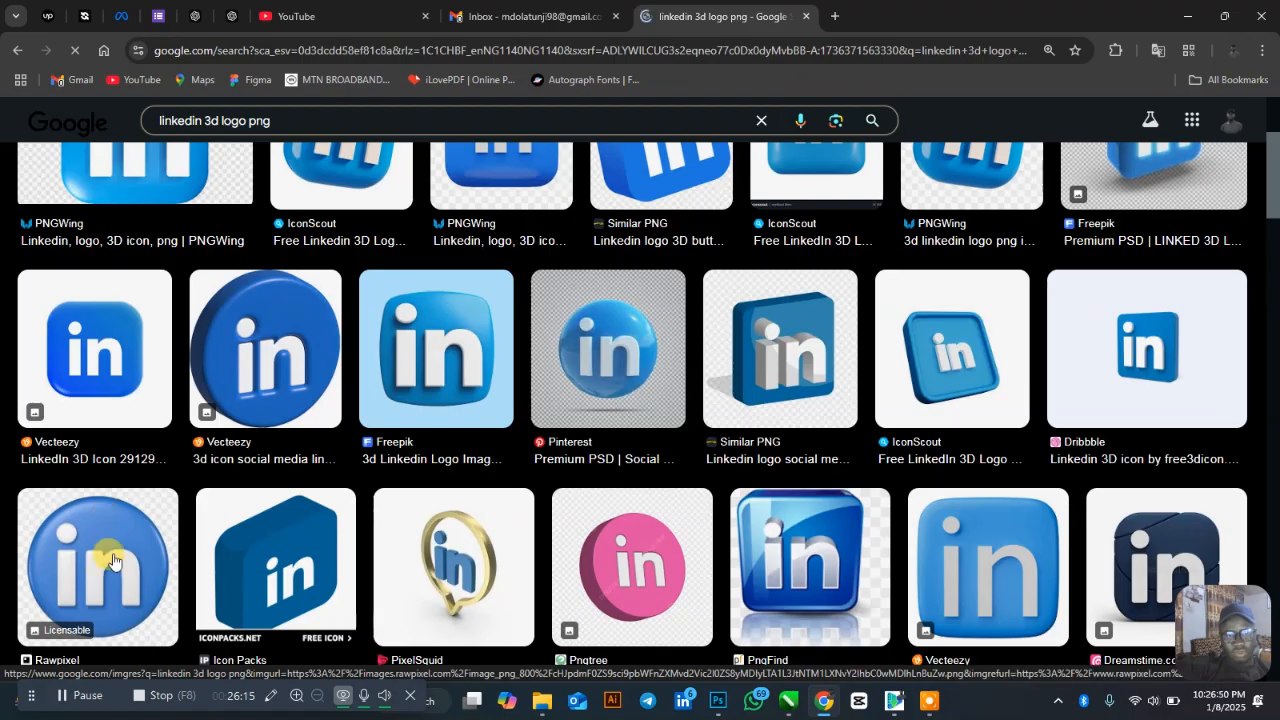
pyautogui.click(124, 540)
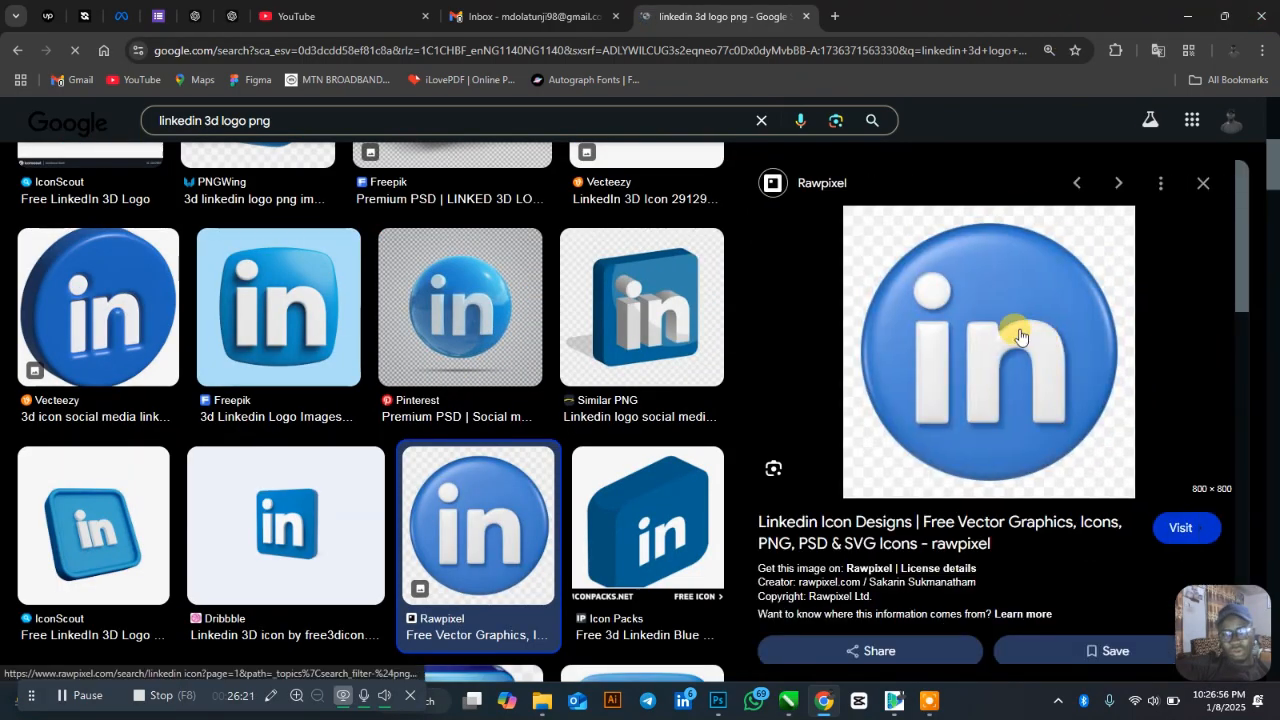
pyautogui.rightClick(990, 274)
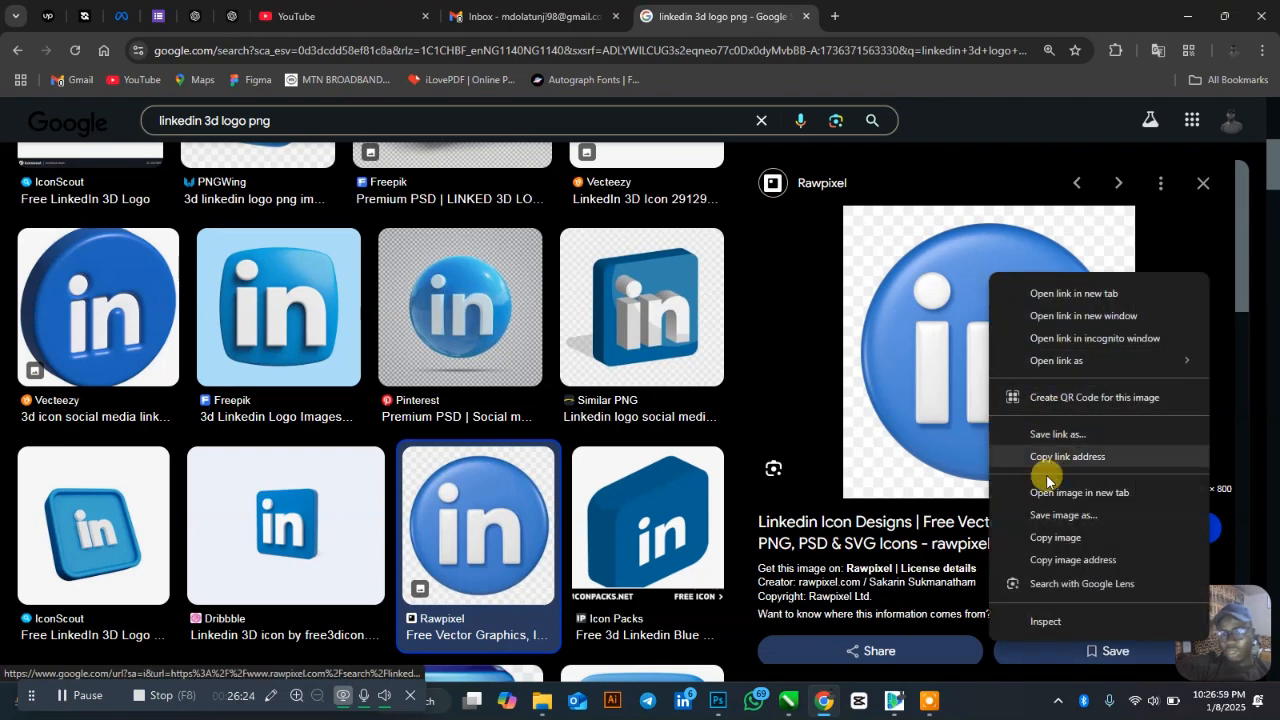
pyautogui.click(1055, 537)
pyautogui.click(1190, 14)
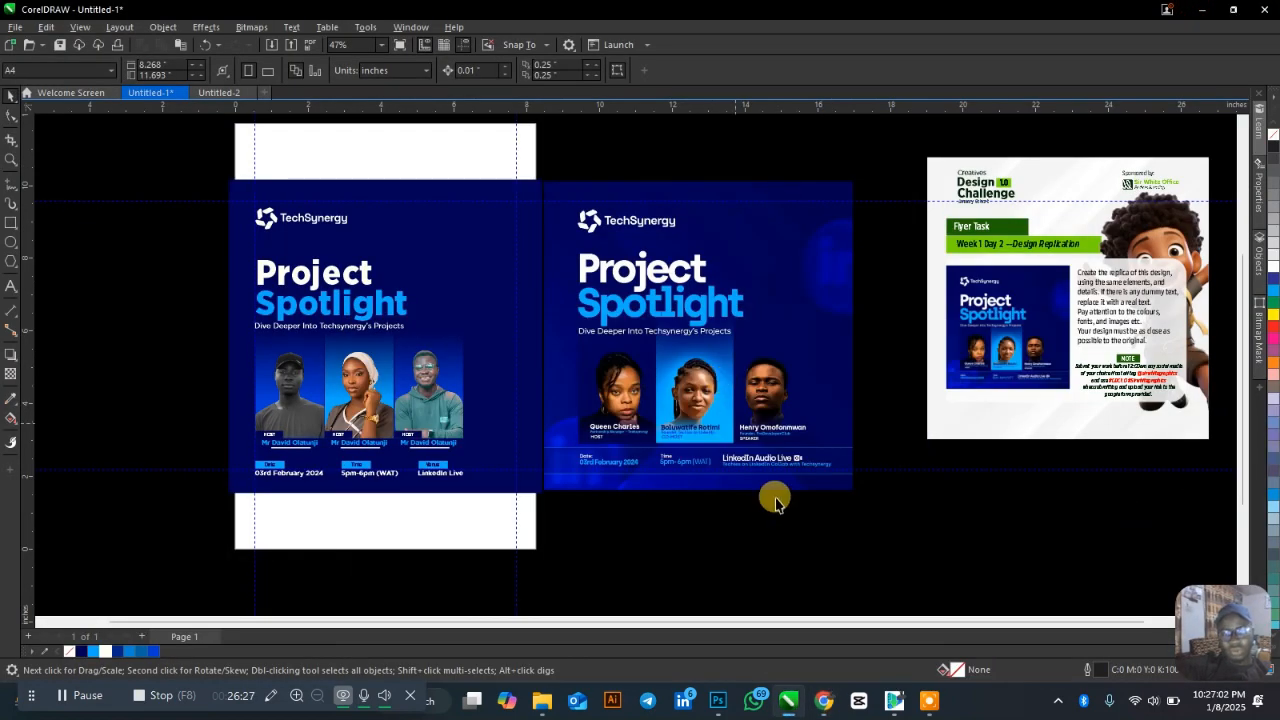
# Paste the LinkedIn logo and draw a circle fitted tightly over it.
pyautogui.hotkey('ctrl', 'v')
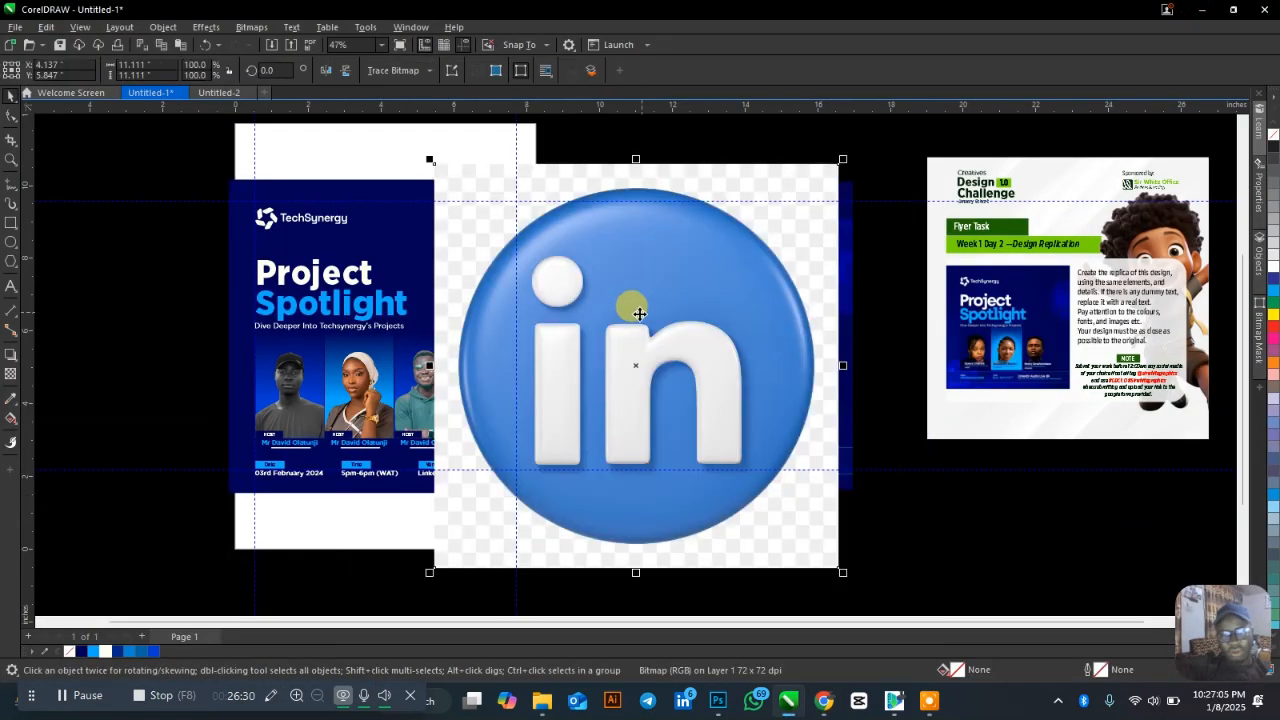
pyautogui.click(14, 238)
pyautogui.moveTo(603, 272); pyautogui.dragTo(823, 400)
pyautogui.moveTo(736, 385); pyautogui.dragTo(612, 308)
pyautogui.moveTo(849, 535); pyautogui.dragTo(819, 505)
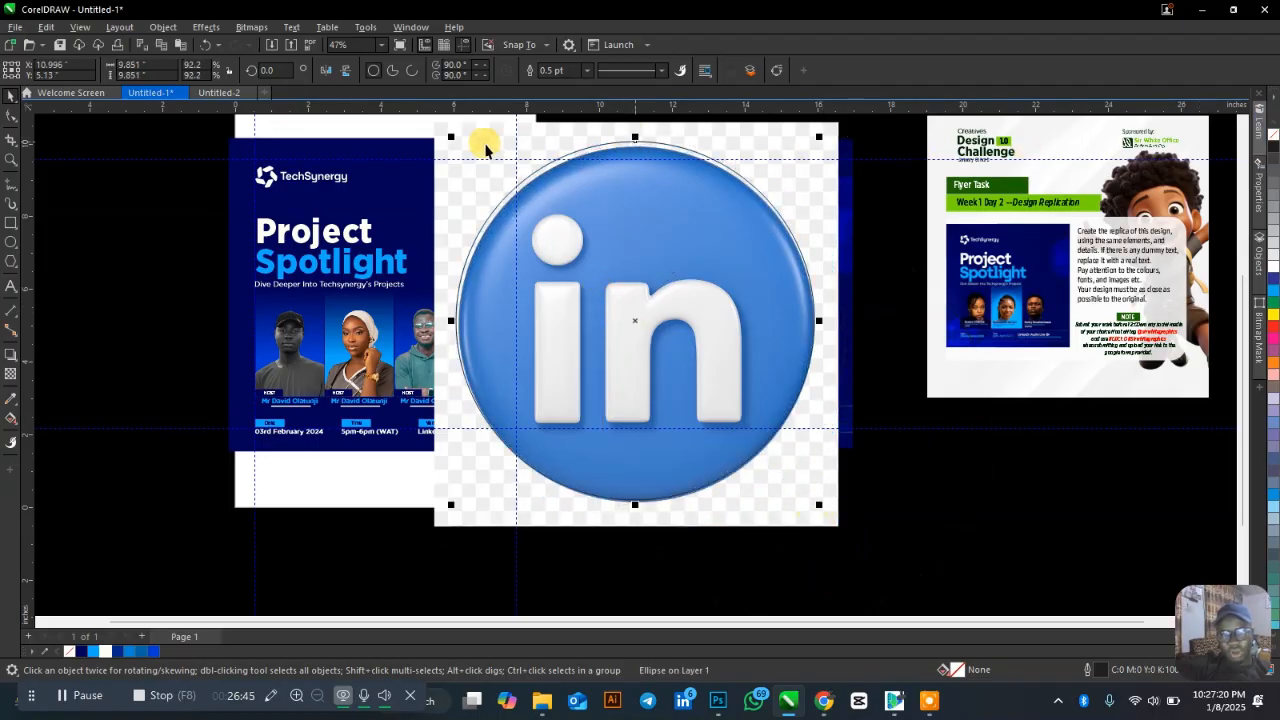
pyautogui.moveTo(446, 132); pyautogui.dragTo(452, 140)
# PowerClip the logo inside the circle and convert the result to a bitmap.
pyautogui.click(447, 234)
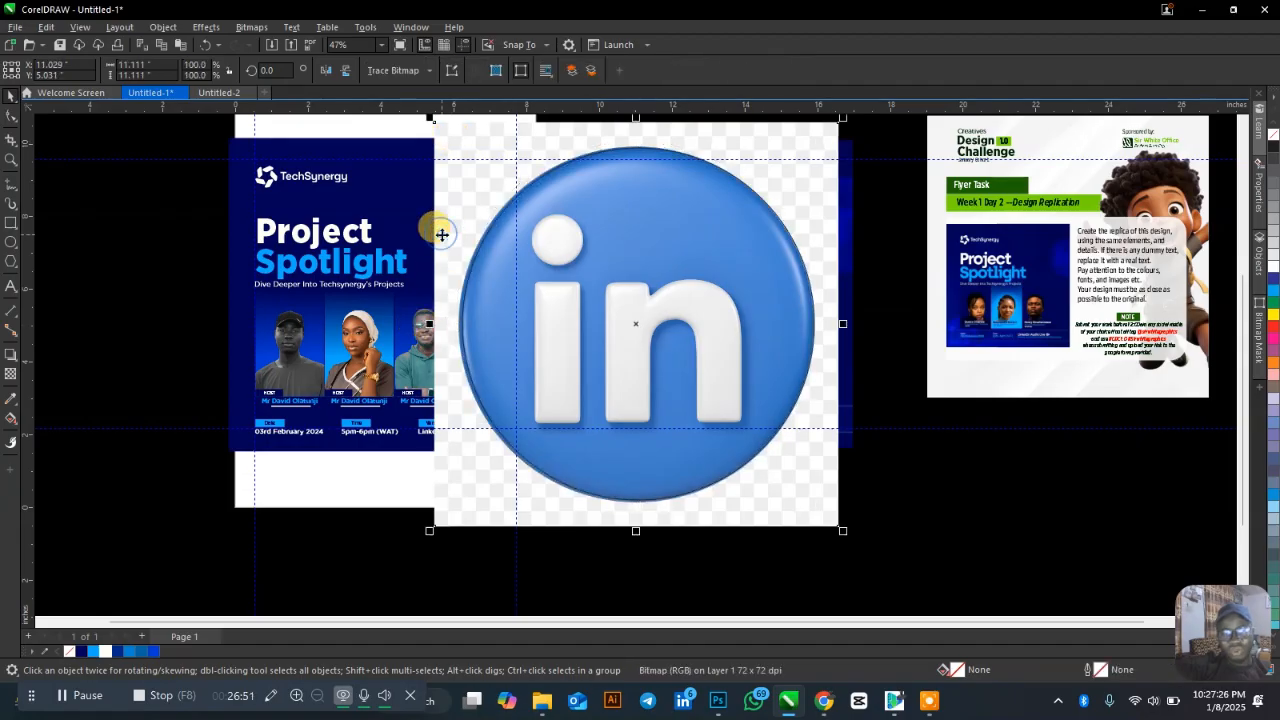
pyautogui.rightClick(441, 234)
pyautogui.click(490, 429)
pyautogui.click(512, 385)
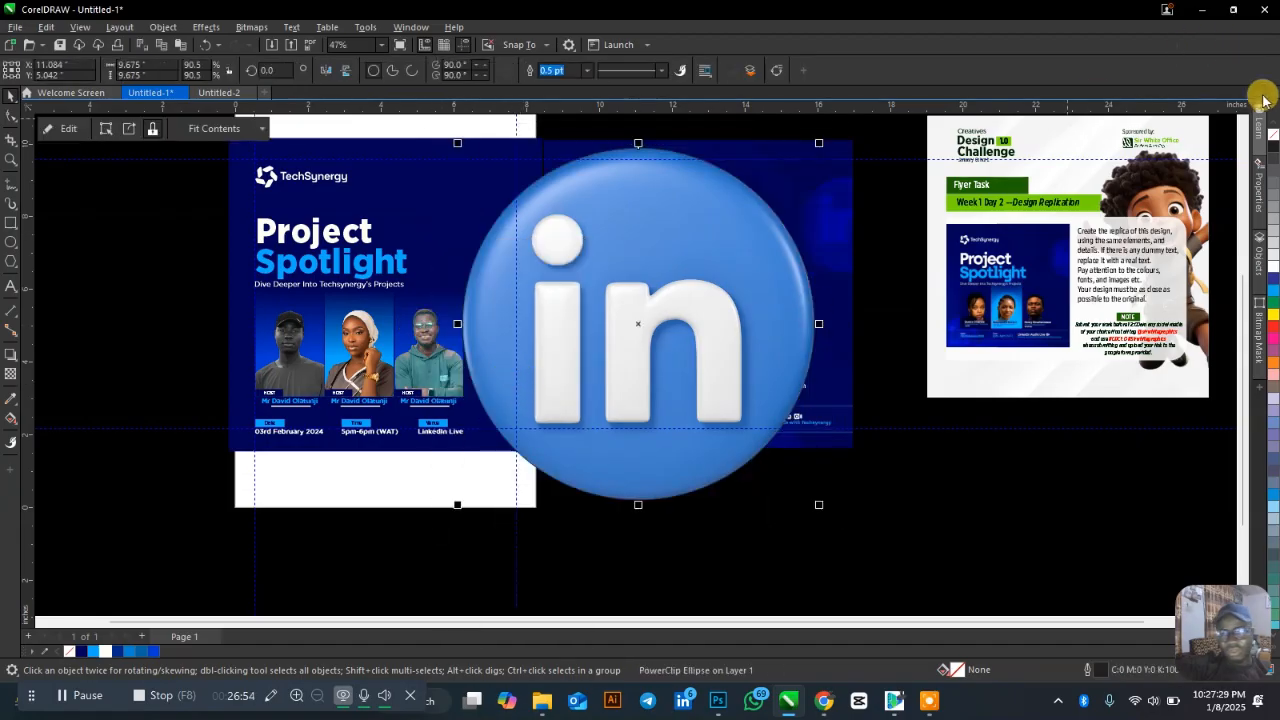
pyautogui.hotkey('alt', 'b')
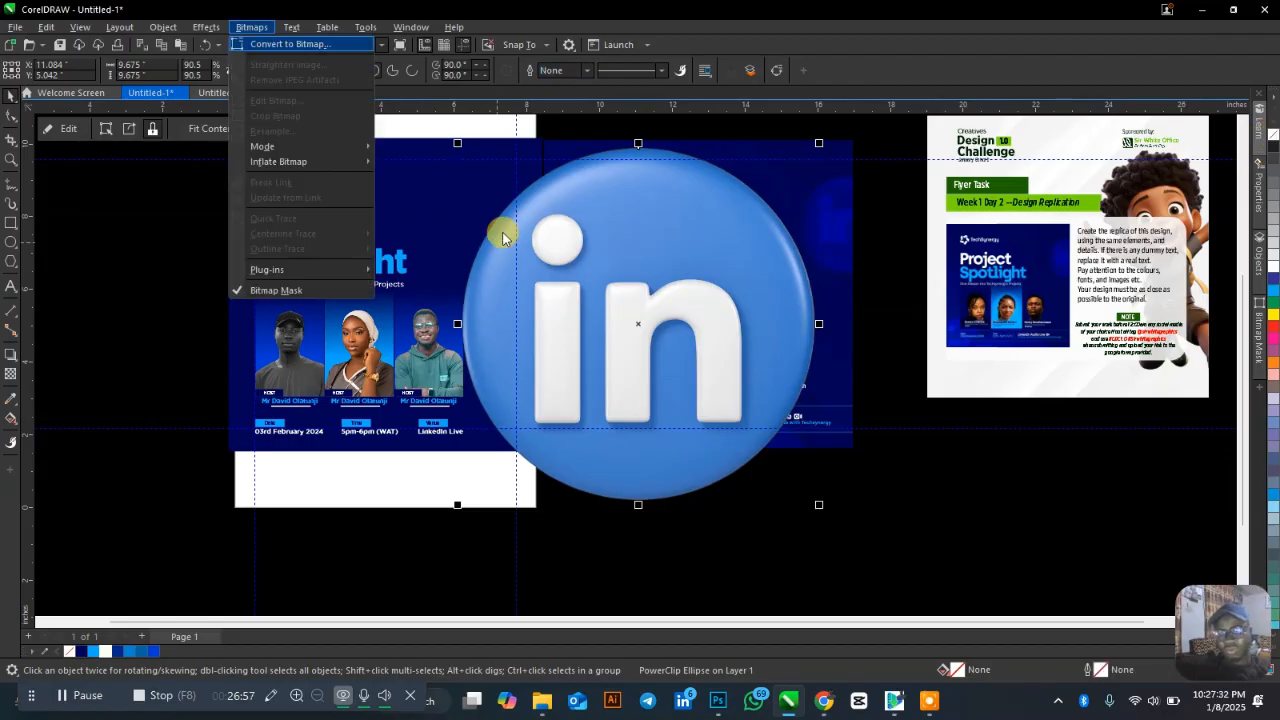
pyautogui.press('Return')
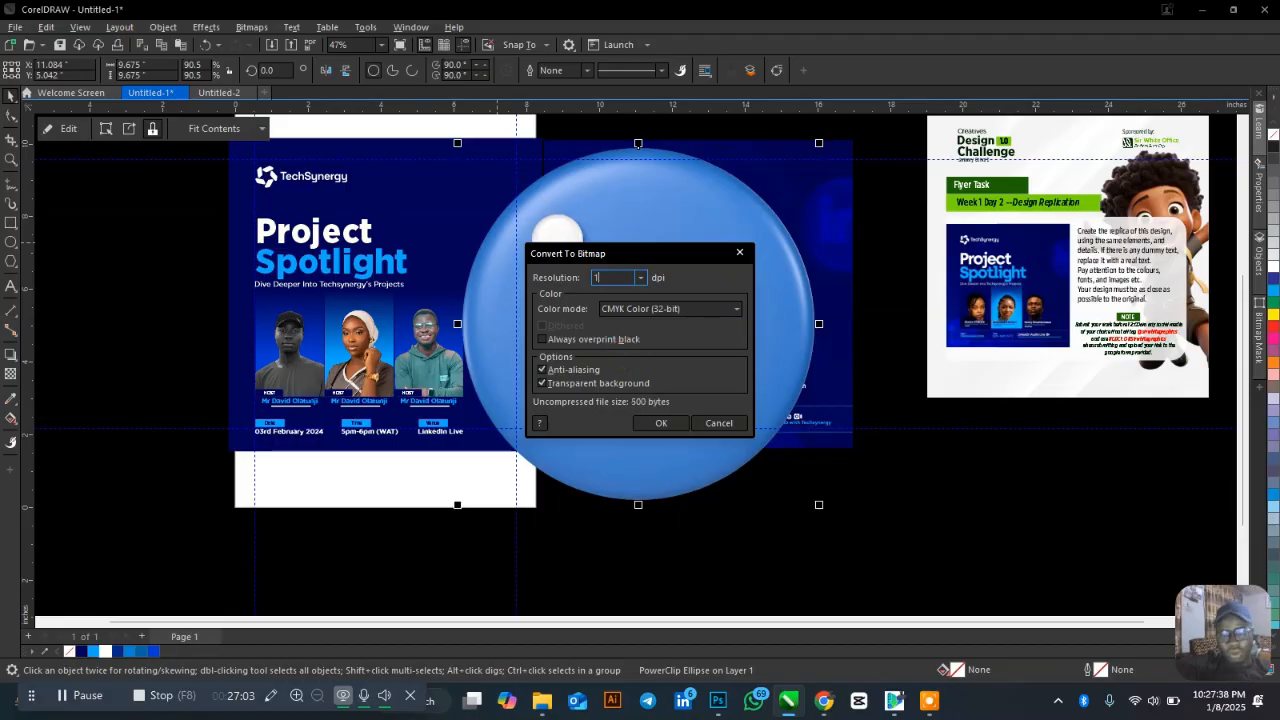
pyautogui.click(656, 423)
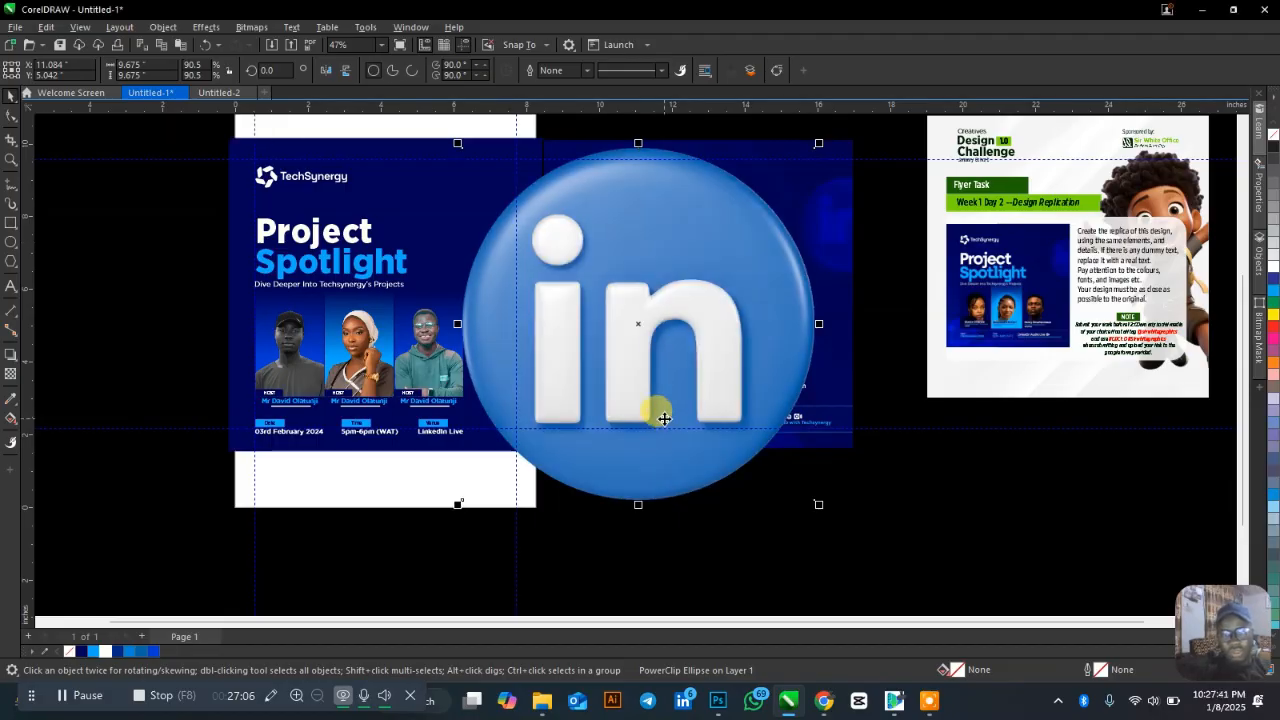
# Shrink the logo bitmap to about 3 inches and place it between the two Project Spotlight headings.
pyautogui.moveTo(825, 143); pyautogui.dragTo(615, 347)
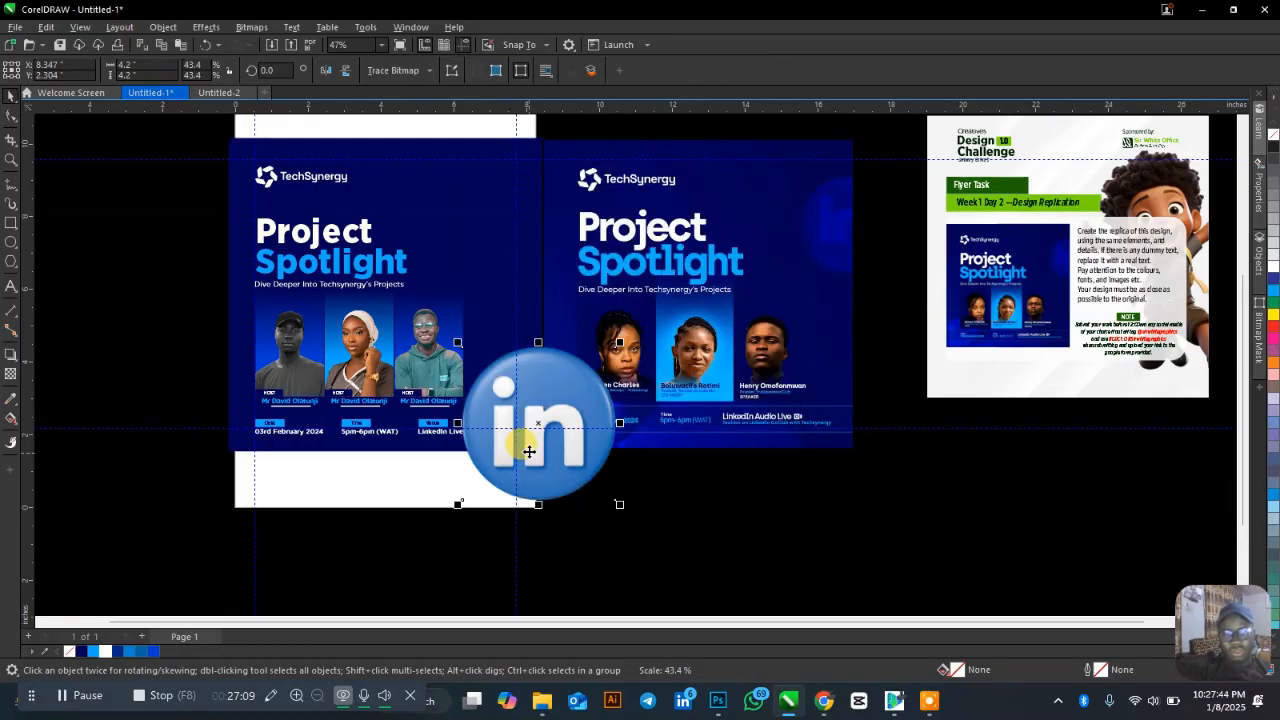
pyautogui.moveTo(556, 400); pyautogui.dragTo(544, 233)
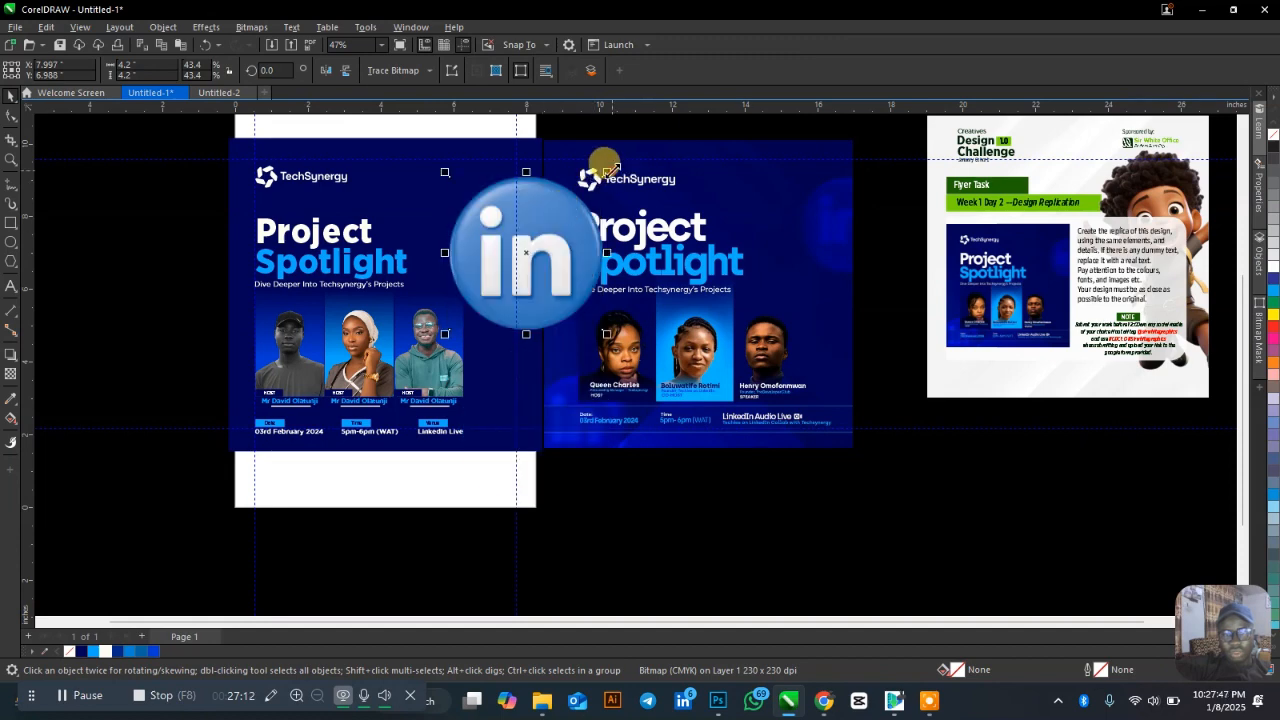
pyautogui.moveTo(607, 172); pyautogui.dragTo(561, 218)
pyautogui.moveTo(504, 273); pyautogui.dragTo(524, 252)
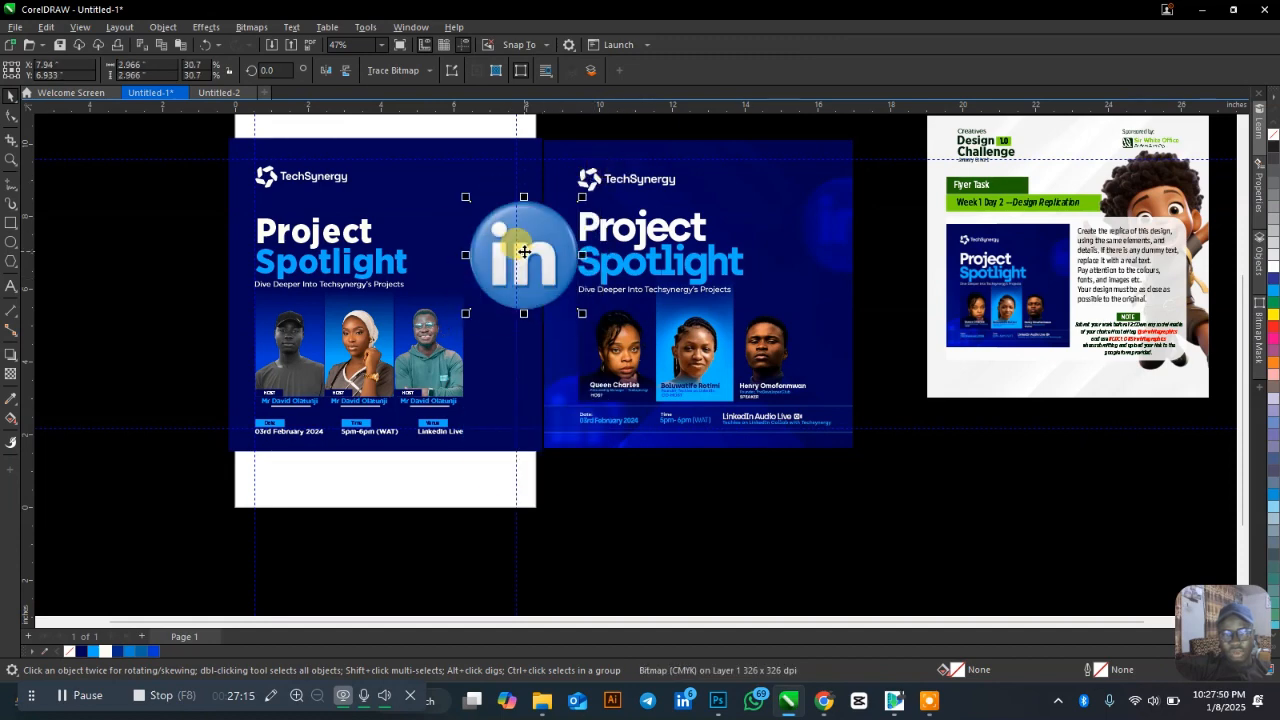
# Apply a 7.9-pixel Gaussian blur to the LinkedIn logo.
pyautogui.click(212, 27)
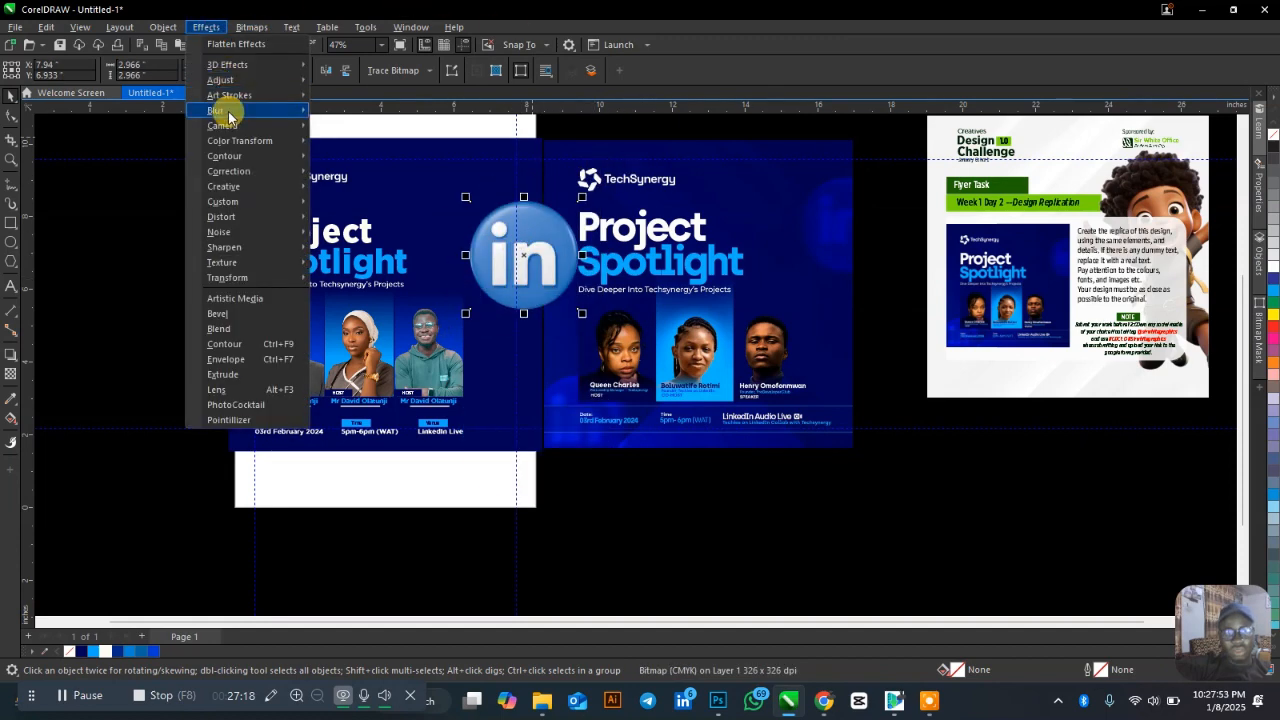
pyautogui.moveTo(229, 110)
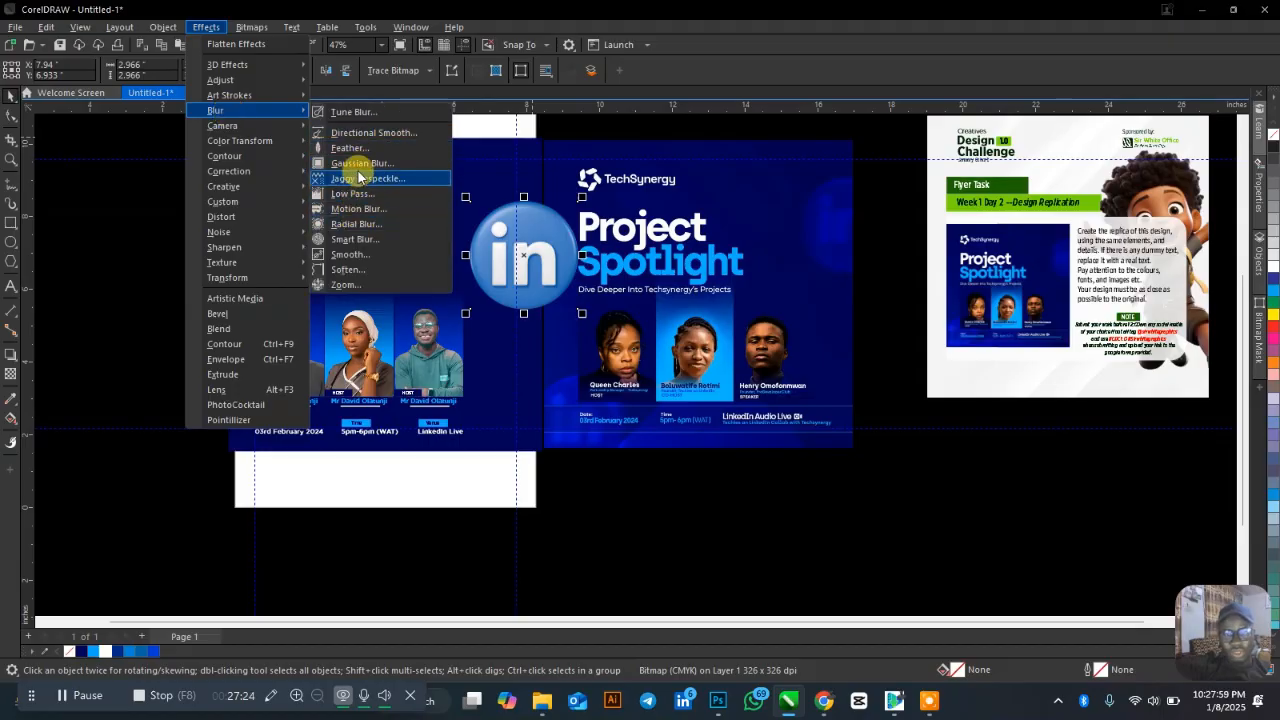
pyautogui.click(360, 175)
pyautogui.moveTo(560, 336); pyautogui.dragTo(586, 333)
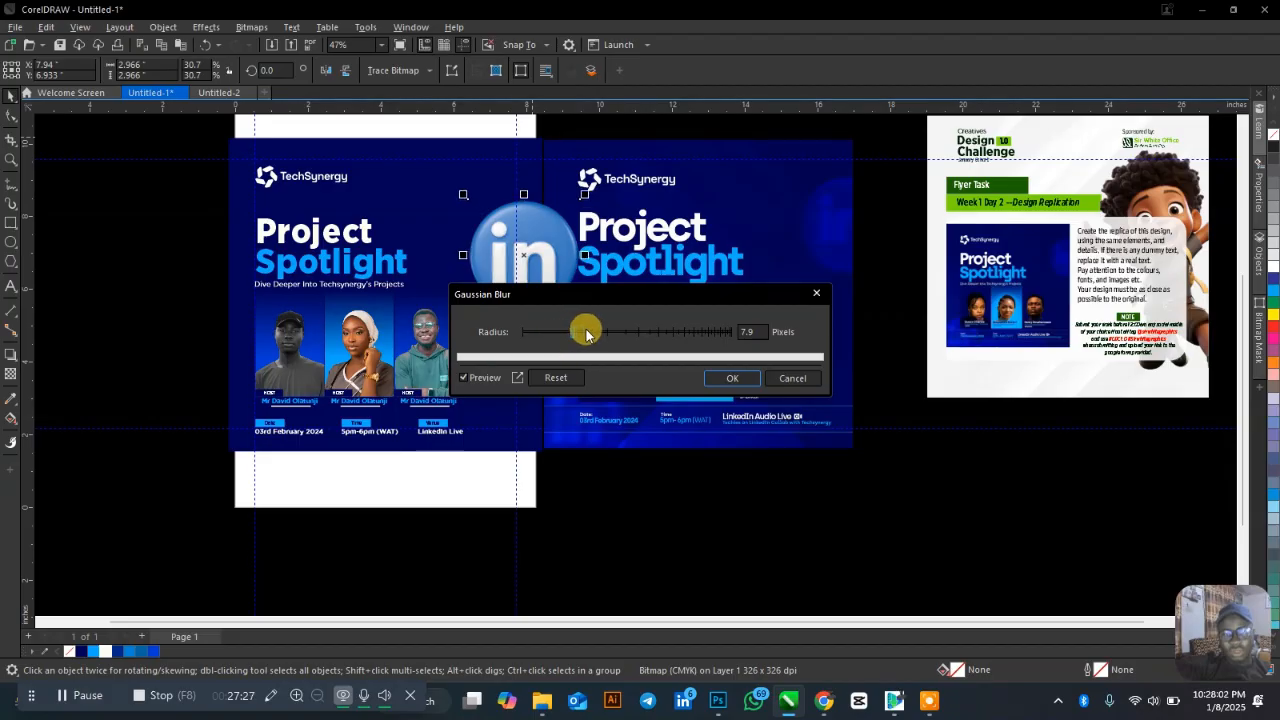
pyautogui.click(732, 377)
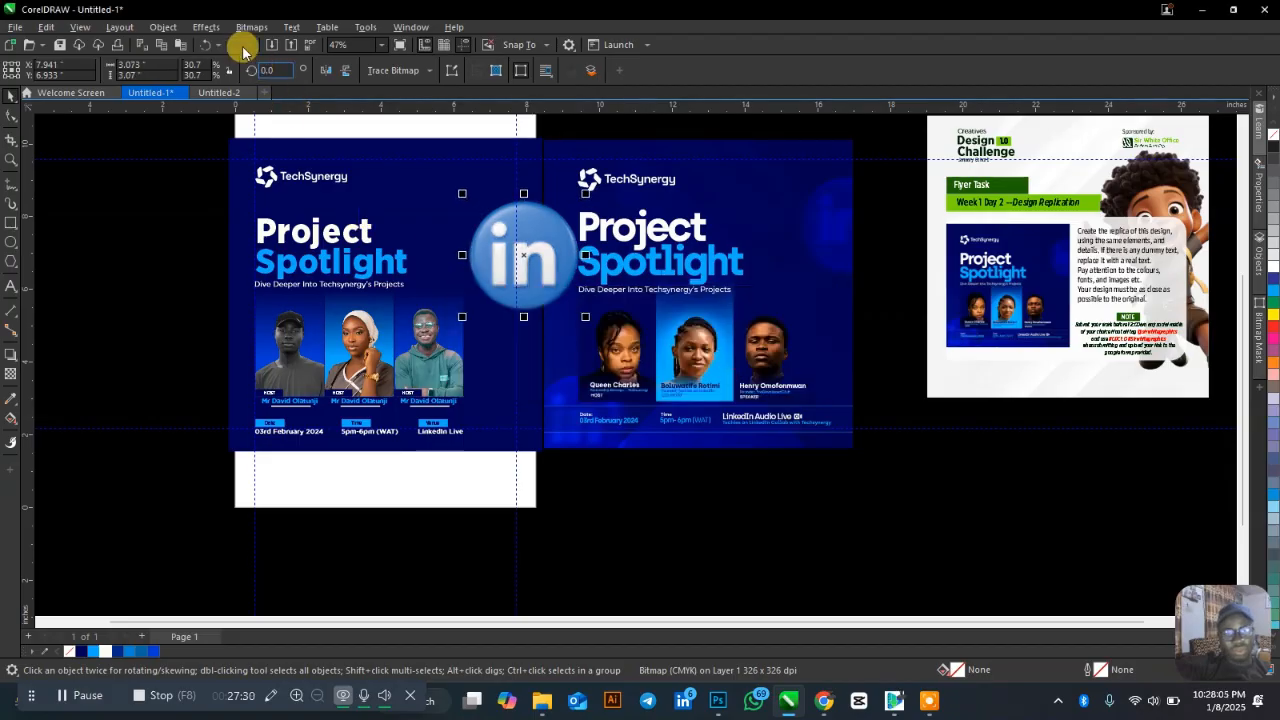
# Add a motion blur with distance 186 and set the logo's transparency to 80.
pyautogui.click(205, 28)
pyautogui.moveTo(212, 108)
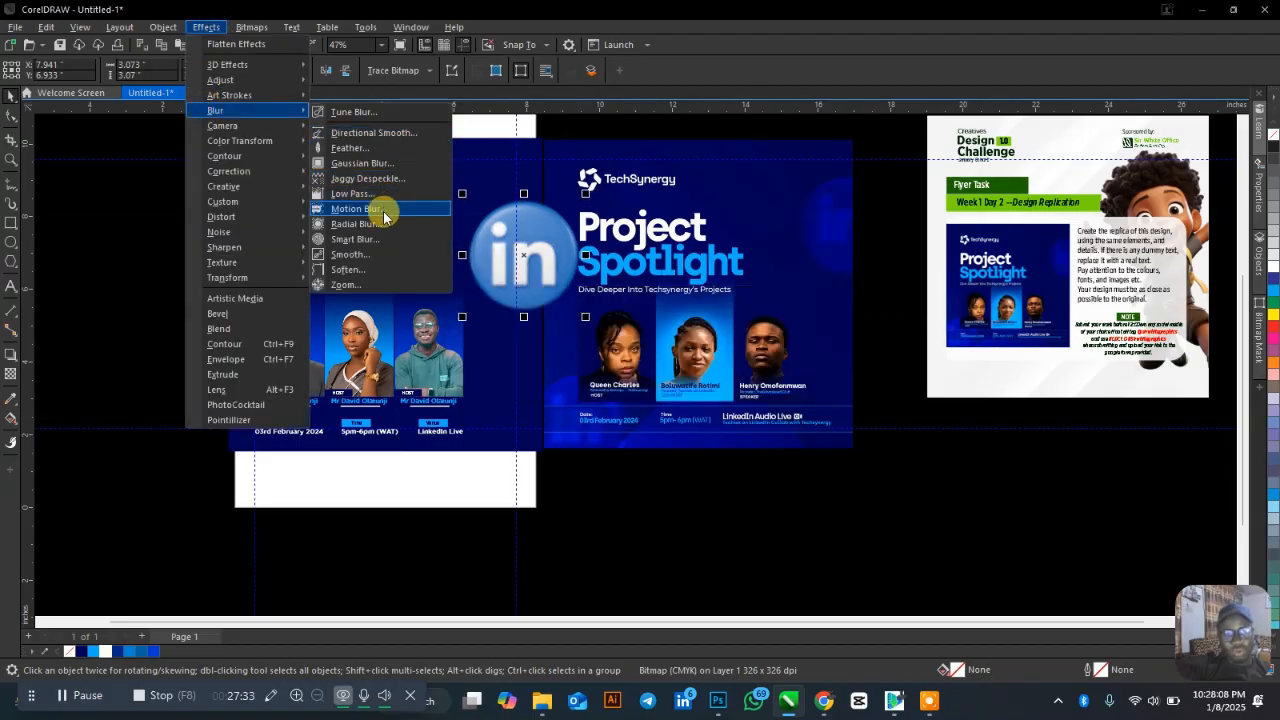
pyautogui.click(380, 206)
pyautogui.moveTo(594, 241); pyautogui.dragTo(906, 204)
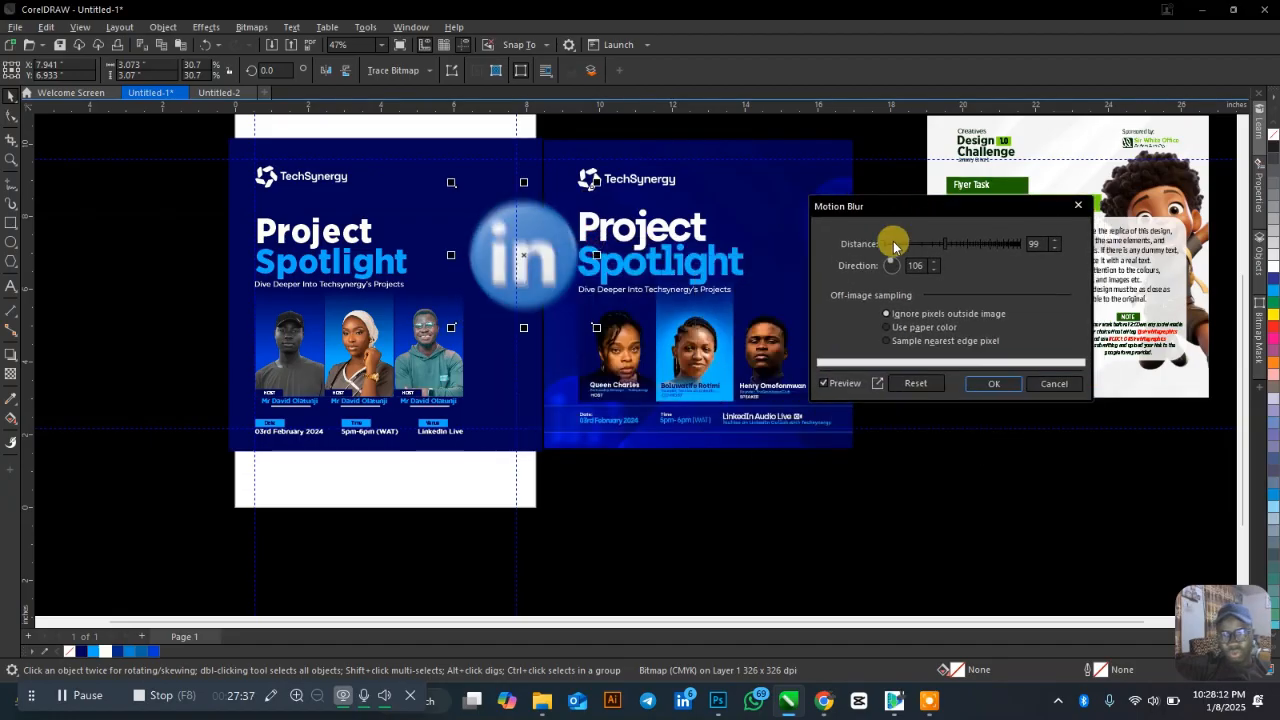
pyautogui.click(966, 245)
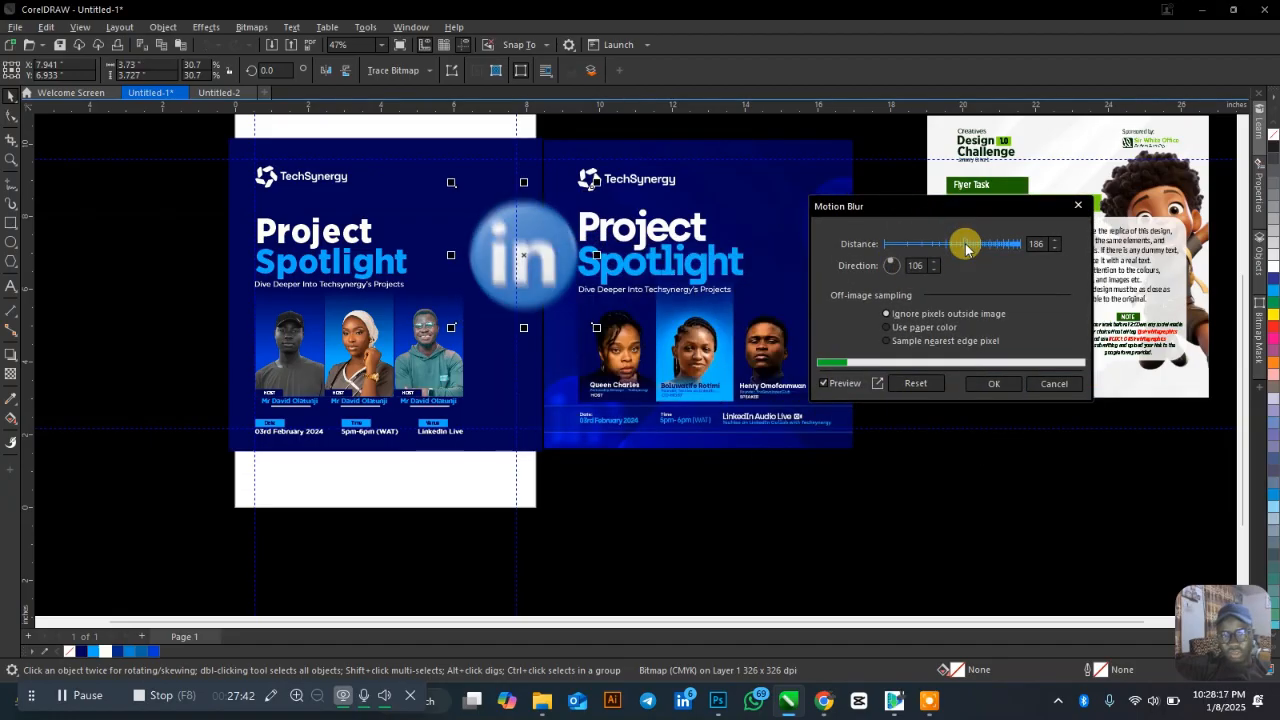
pyautogui.click(984, 383)
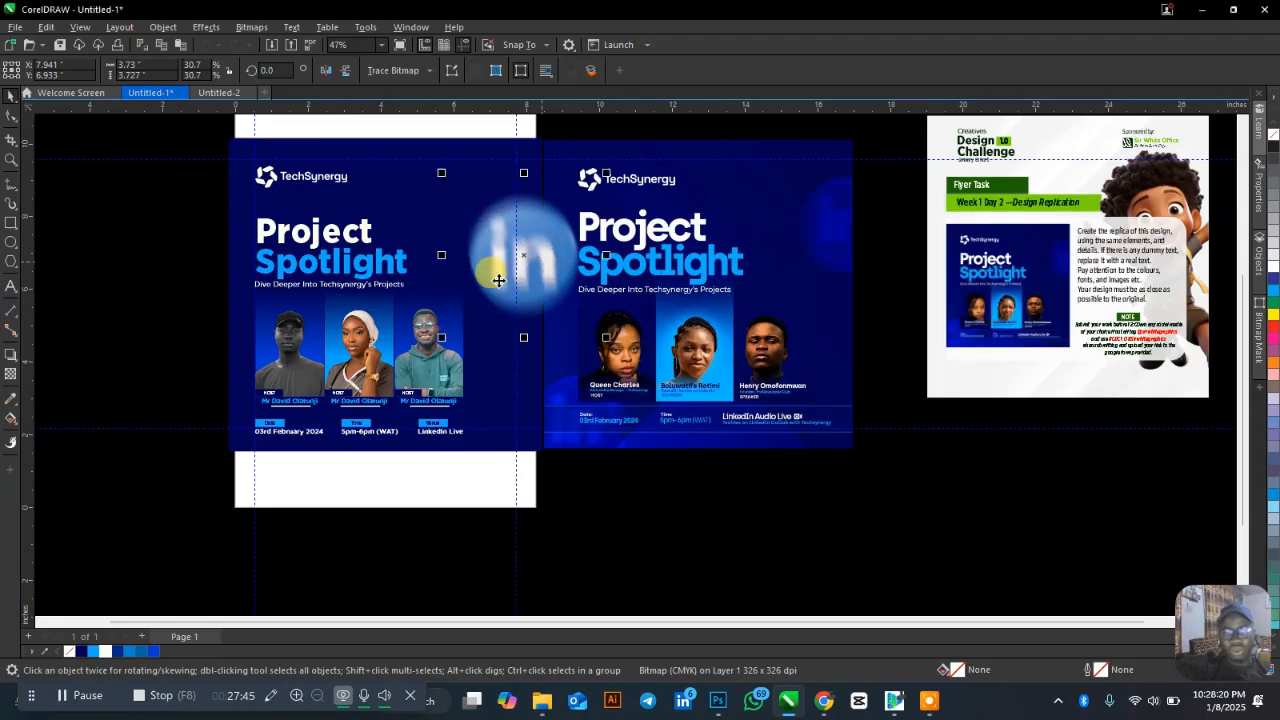
pyautogui.click(11, 375)
pyautogui.moveTo(511, 351); pyautogui.dragTo(520, 350)
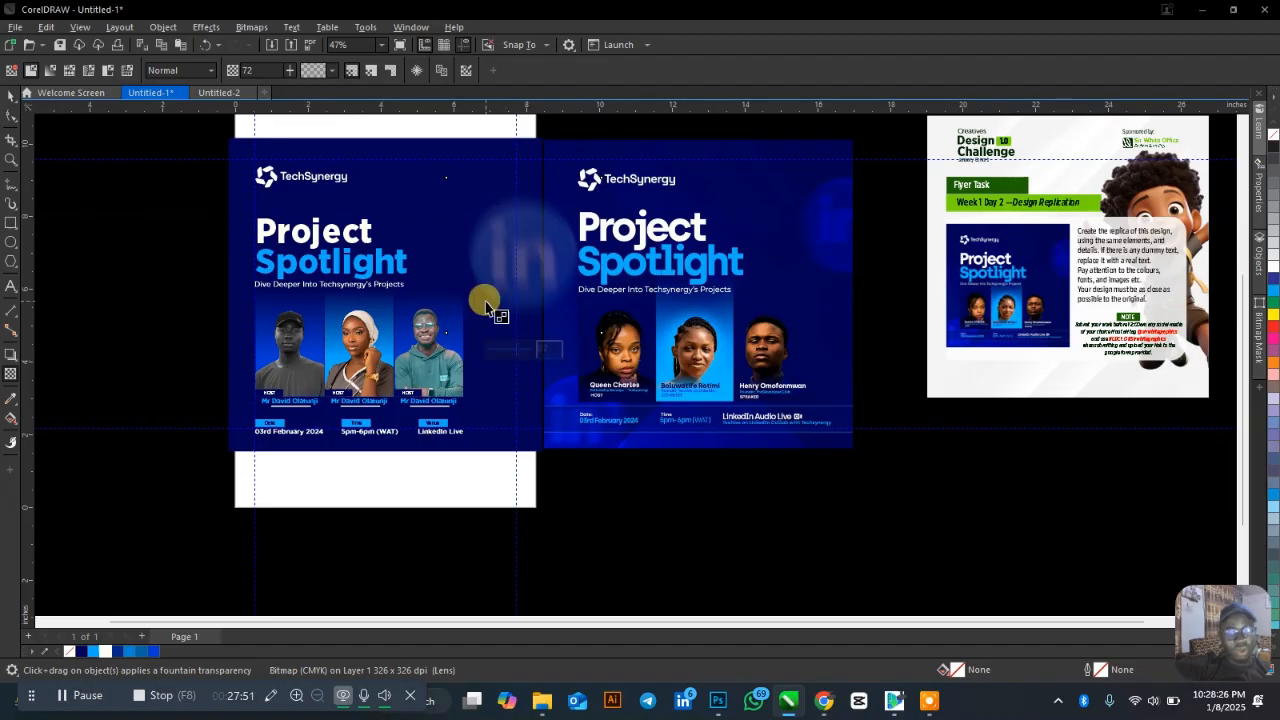
# PowerClip the blurred LinkedIn logo inside the left flyer's blue background and reposition it within the frame.
pyautogui.click(11, 95)
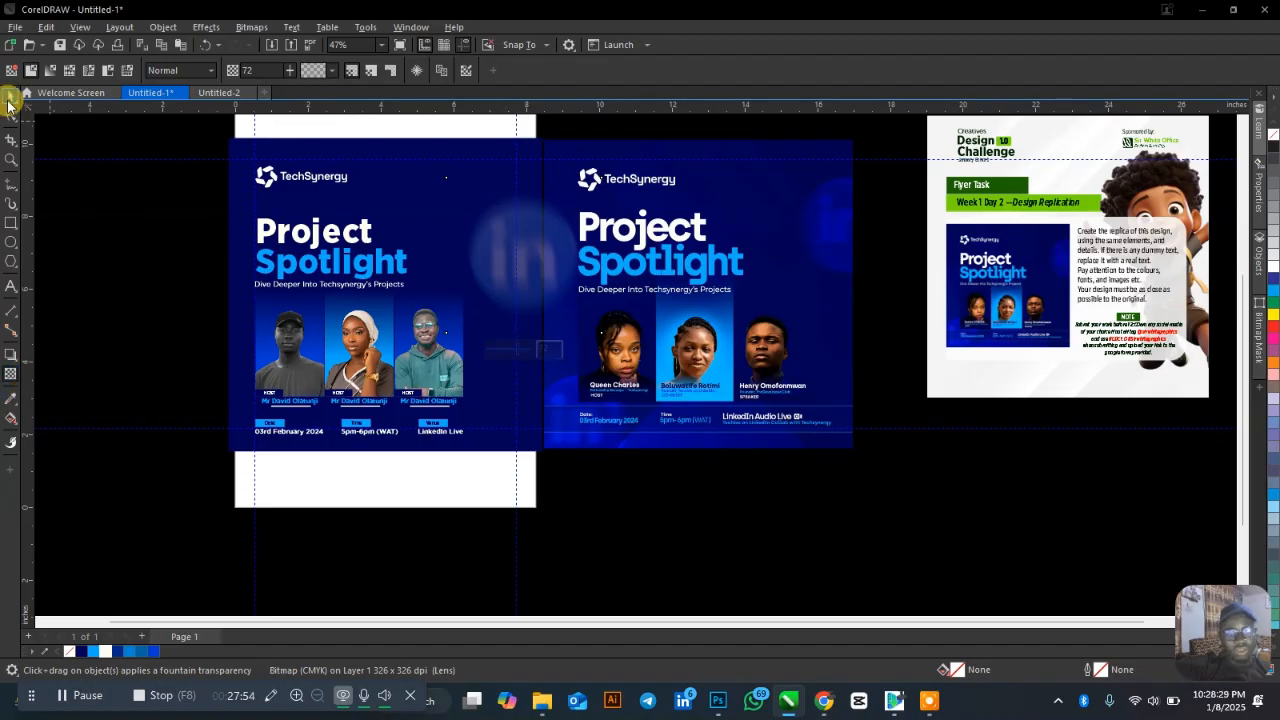
pyautogui.rightClick(542, 248)
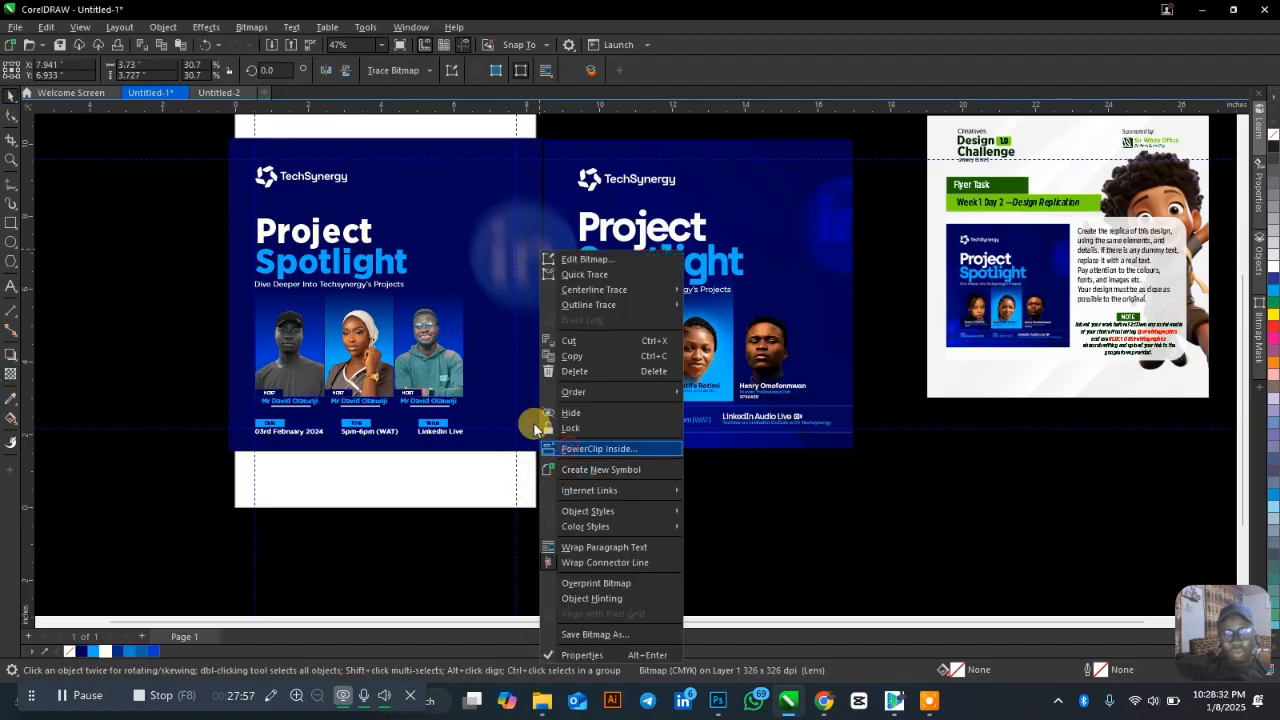
pyautogui.click(599, 448)
pyautogui.click(500, 322)
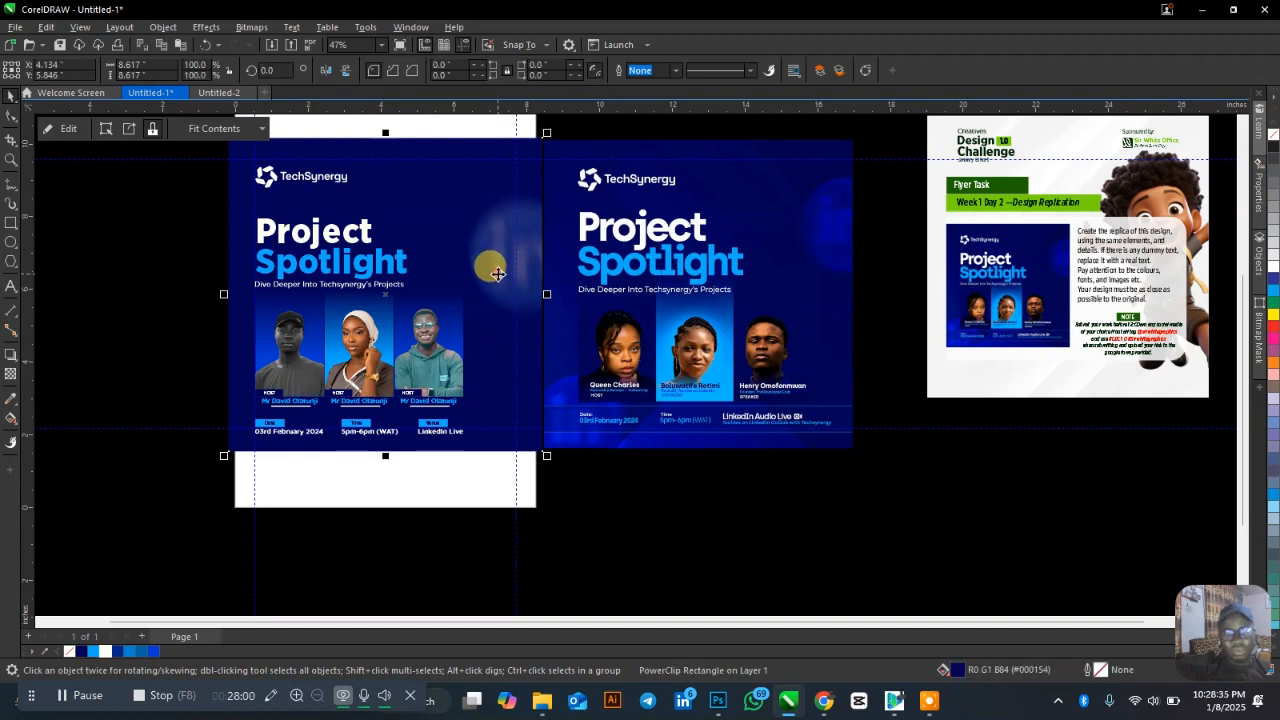
pyautogui.keyDown('ctrl'); pyautogui.click(458, 209); pyautogui.keyUp('ctrl')
pyautogui.moveTo(441, 186); pyautogui.dragTo(258, 416)
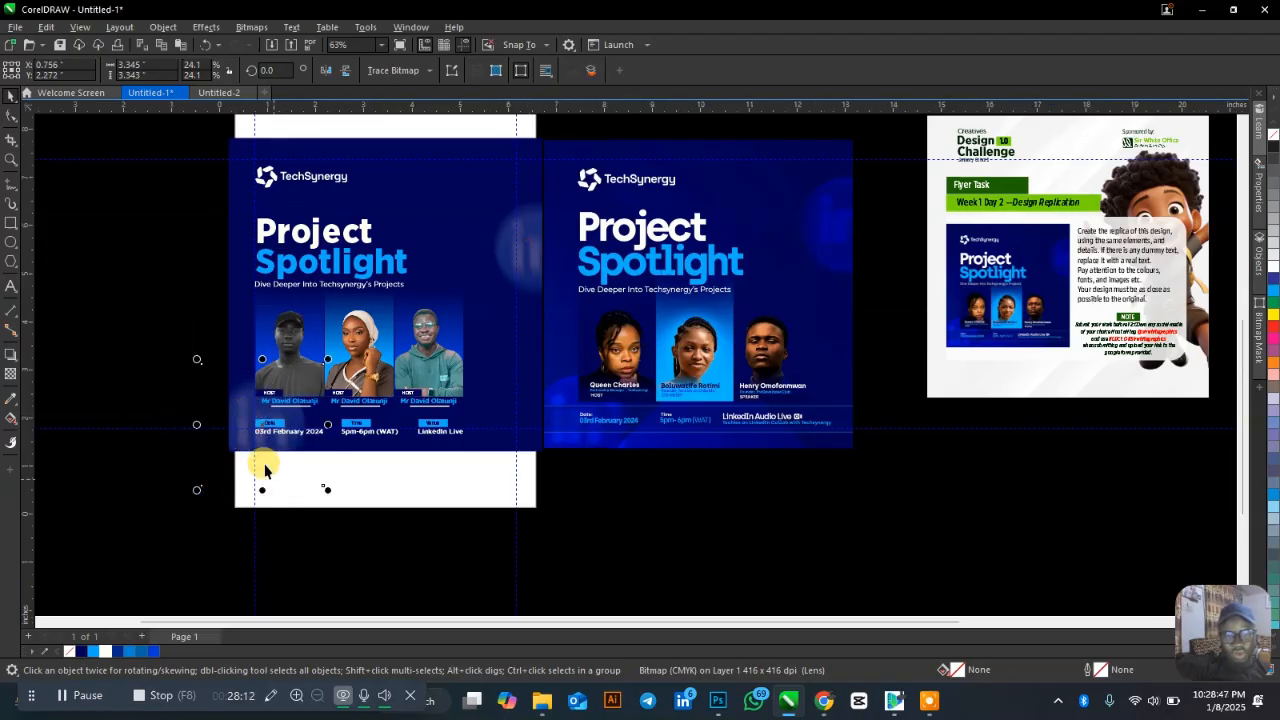
# Nudge the faded LinkedIn logo slightly up and left inside the flyer.
pyautogui.scroll(2, 270, 468)
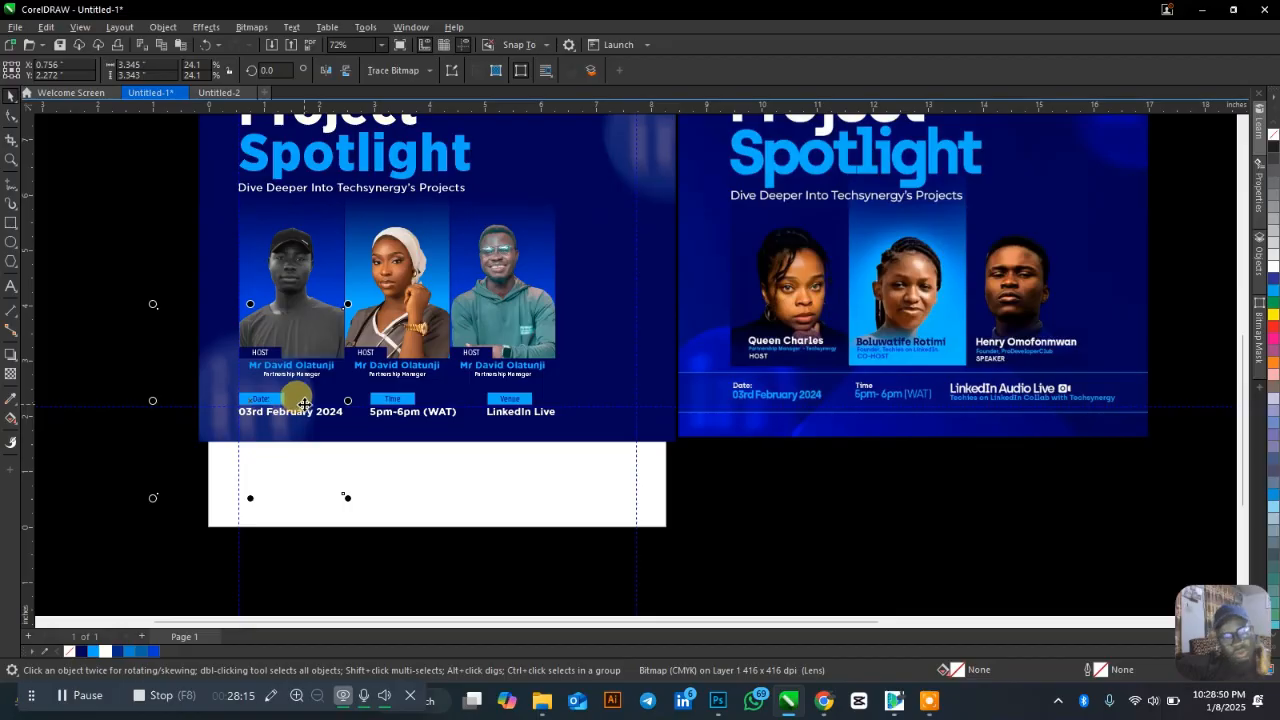
pyautogui.moveTo(303, 403); pyautogui.dragTo(280, 381)
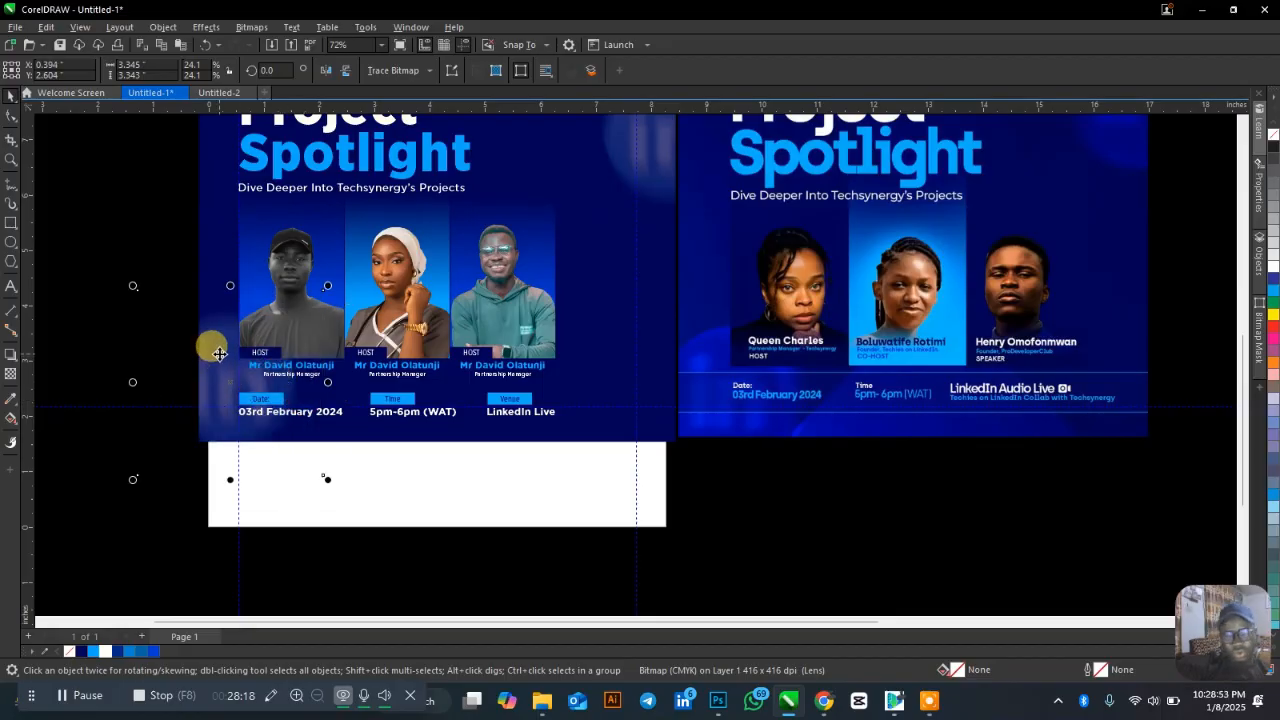
pyautogui.click(394, 506)
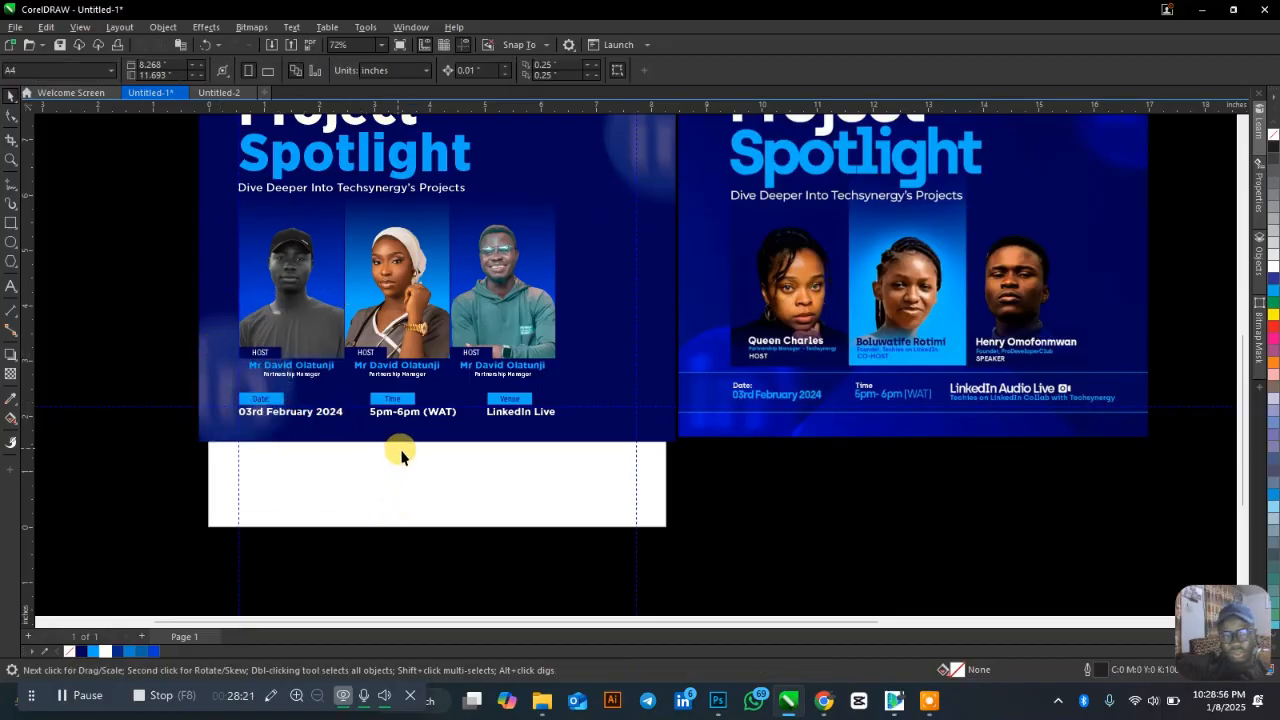
# Zoom in on the left flyer and drag the reference flyer image over it for comparison.
pyautogui.scroll(-1, 296, 522)
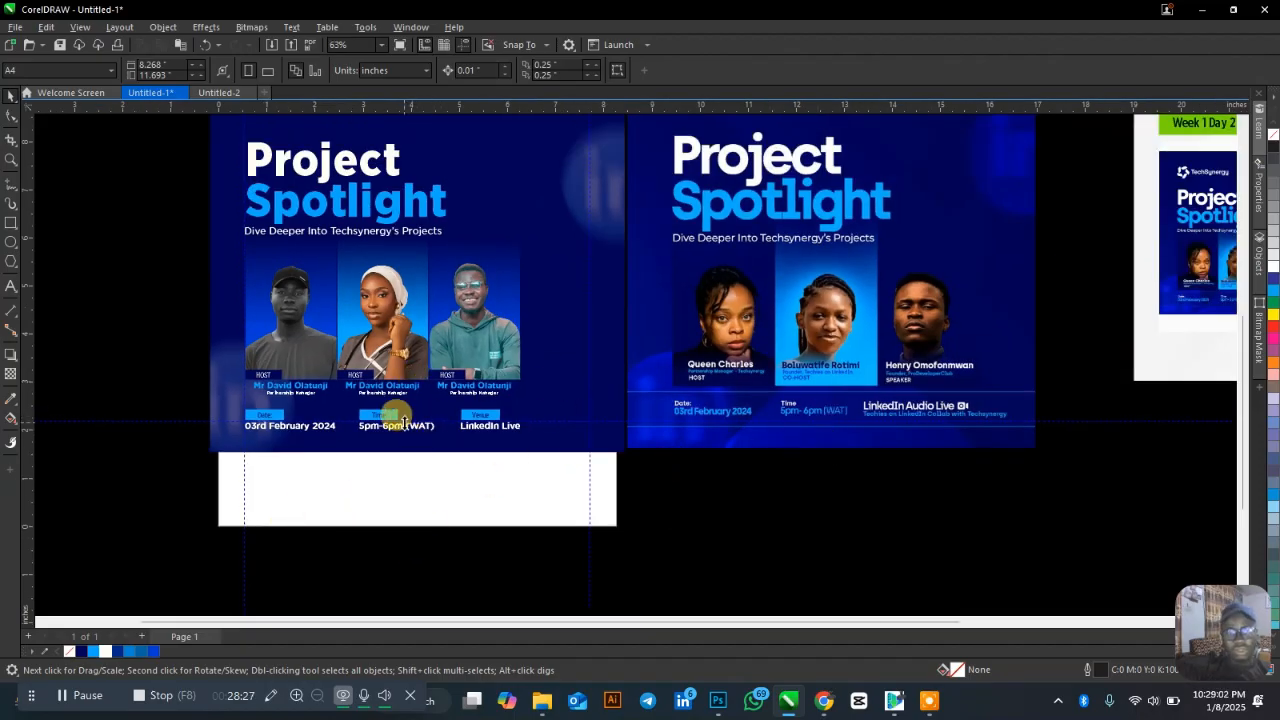
pyautogui.scroll(-2, 445, 475)
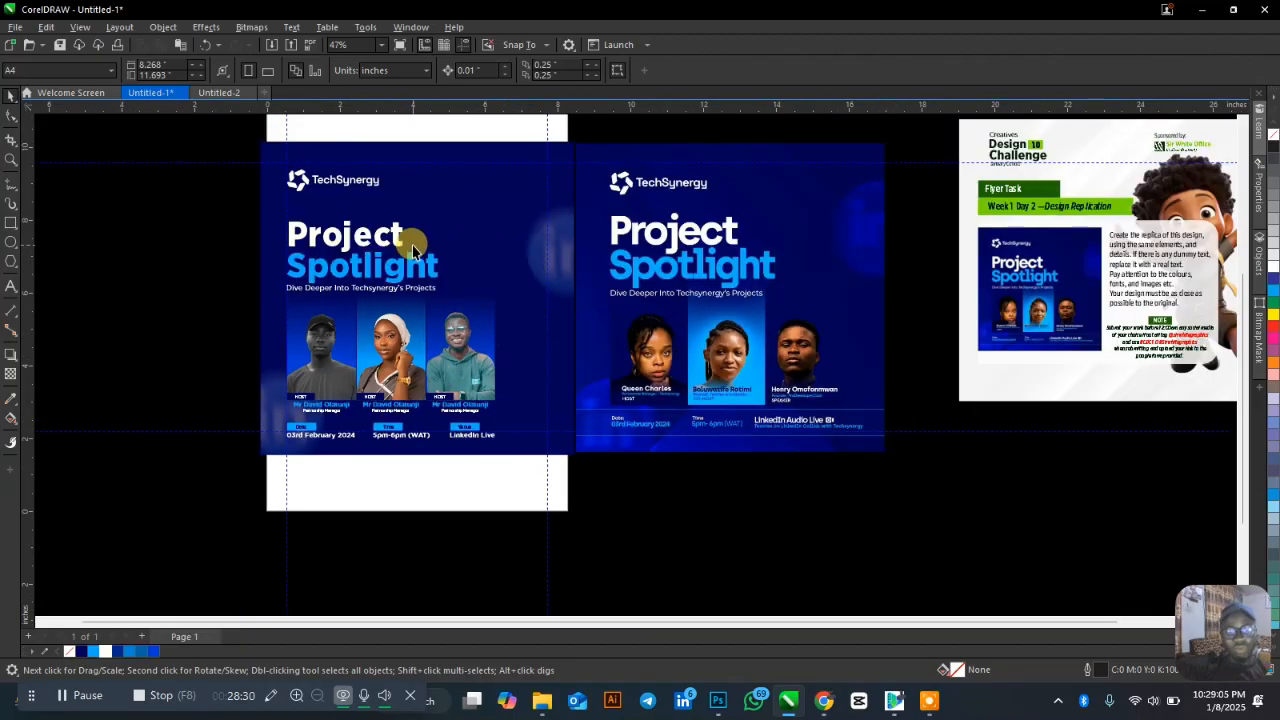
pyautogui.press('z')
pyautogui.moveTo(251, 129); pyautogui.dragTo(576, 452)
pyautogui.hotkey('alt', 'f')
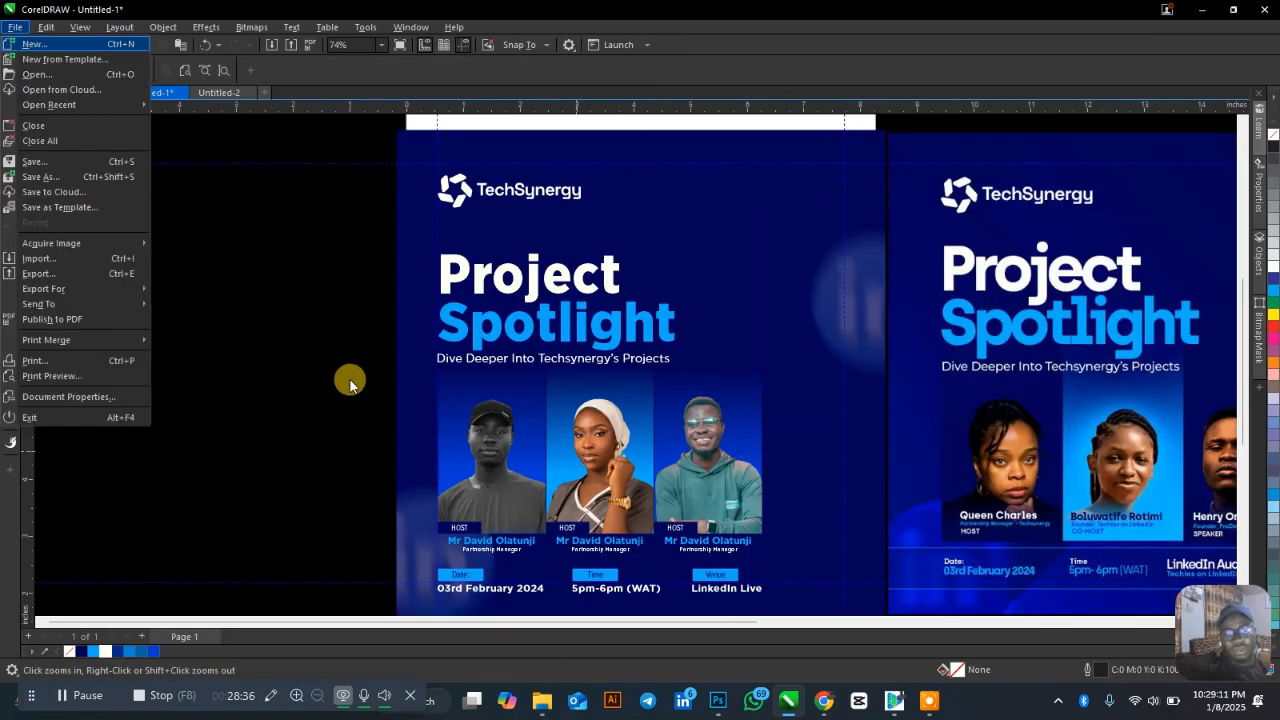
pyautogui.click(343, 366)
pyautogui.scroll(-2, 238, 298)
pyautogui.scroll(-2, 200, 252)
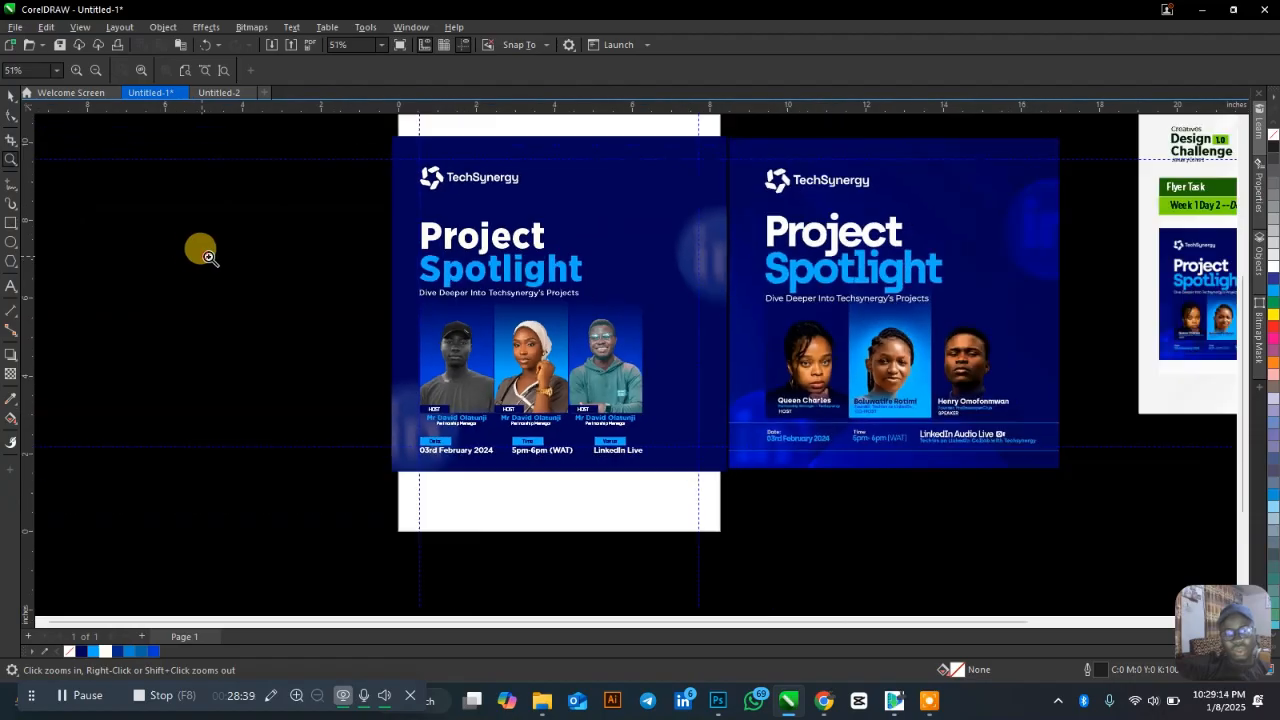
pyautogui.scroll(3, 205, 256)
pyautogui.press('space')
pyautogui.scroll(-3, 288, 315)
pyautogui.scroll(-1, 729, 371)
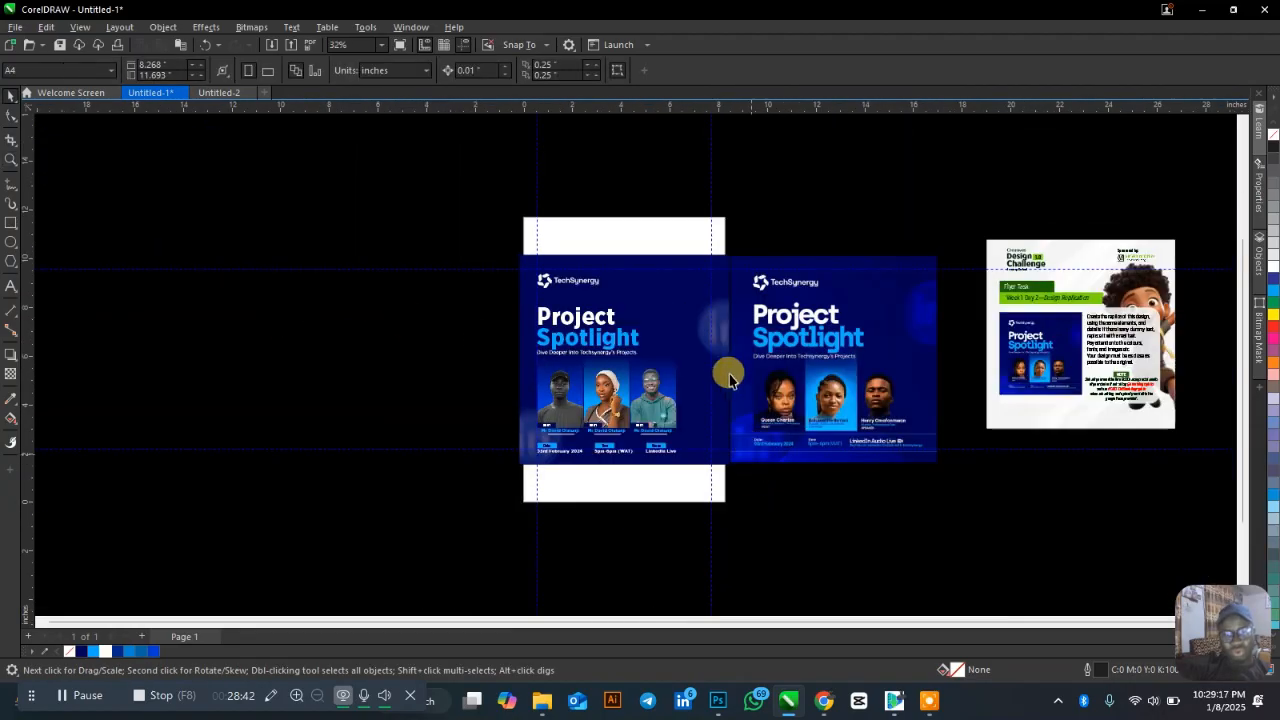
pyautogui.scroll(2, 555, 393)
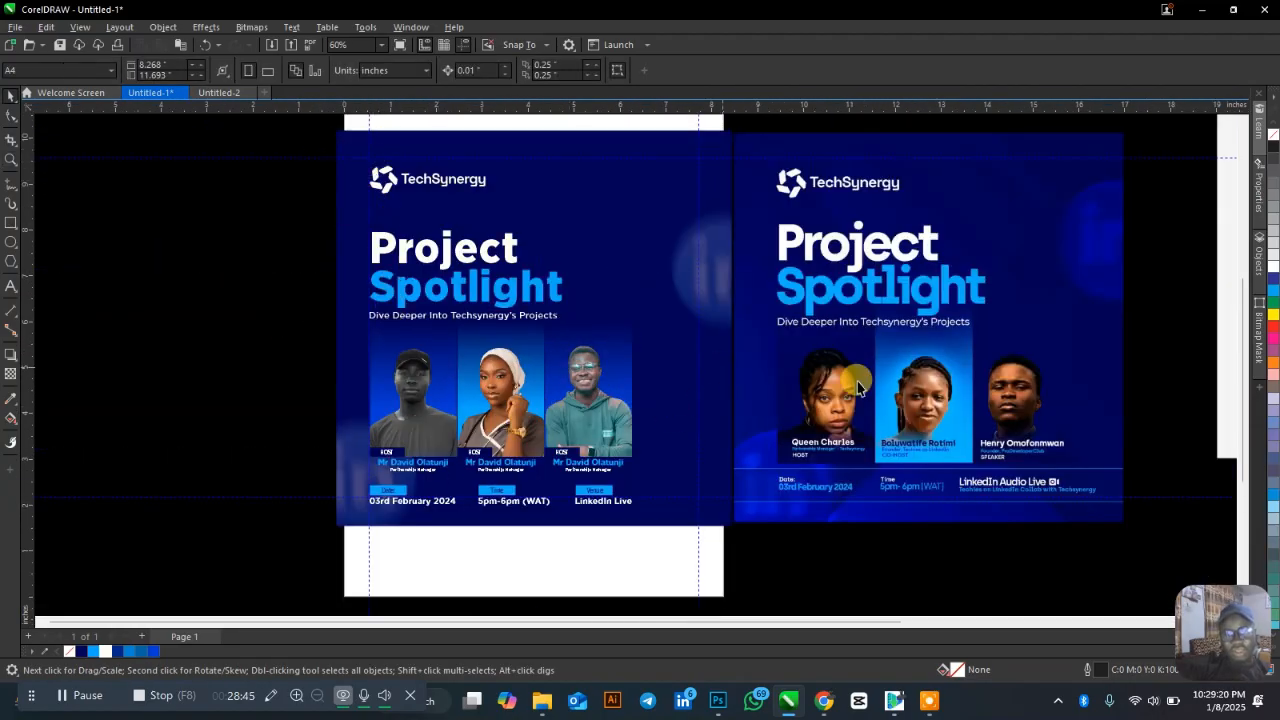
pyautogui.moveTo(858, 388); pyautogui.dragTo(518, 340)
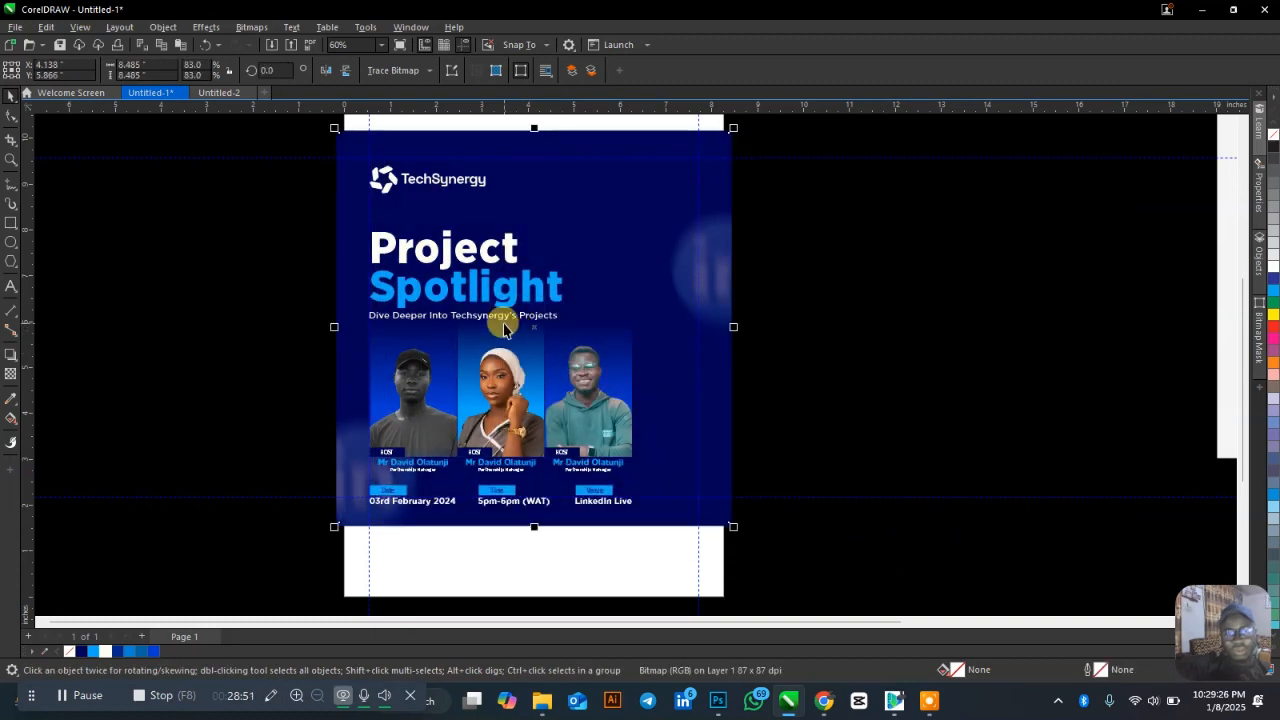
pyautogui.hotkey('shift', 'pageup')
pyautogui.hotkey('shift', 'pagedown')
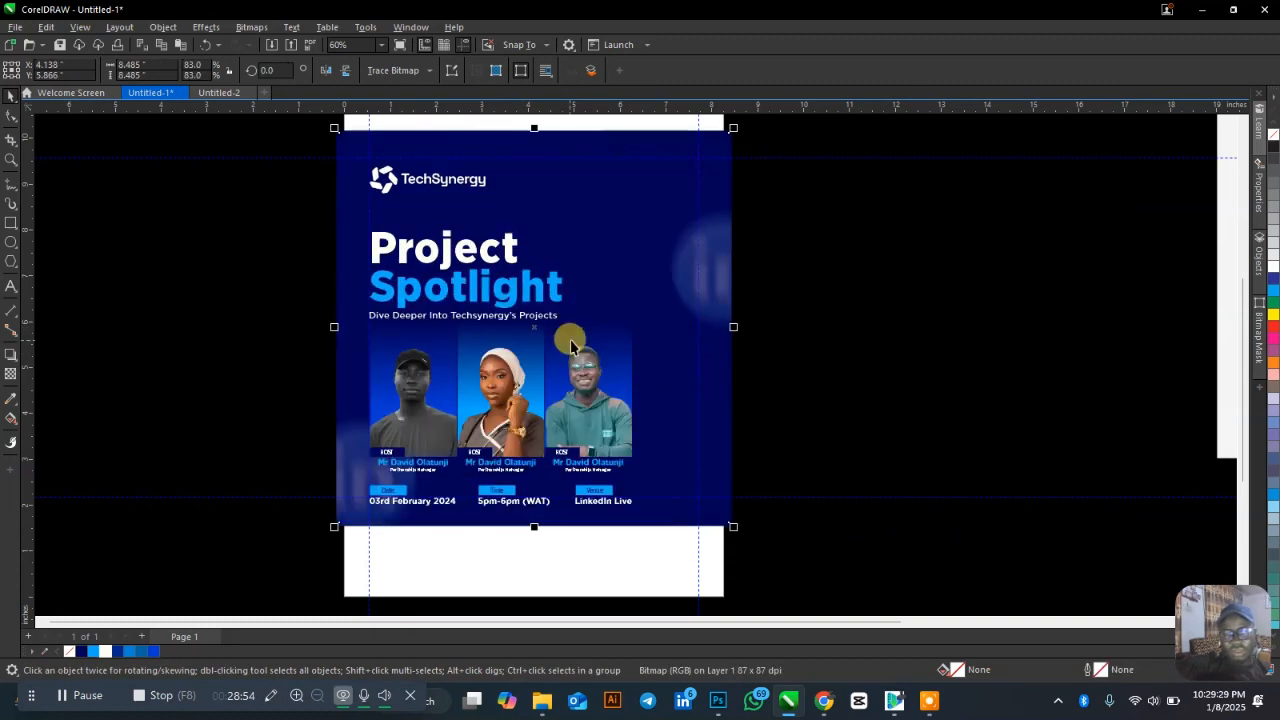
pyautogui.hotkey('shift', 'pageup')
pyautogui.hotkey('shift', 'pagedown')
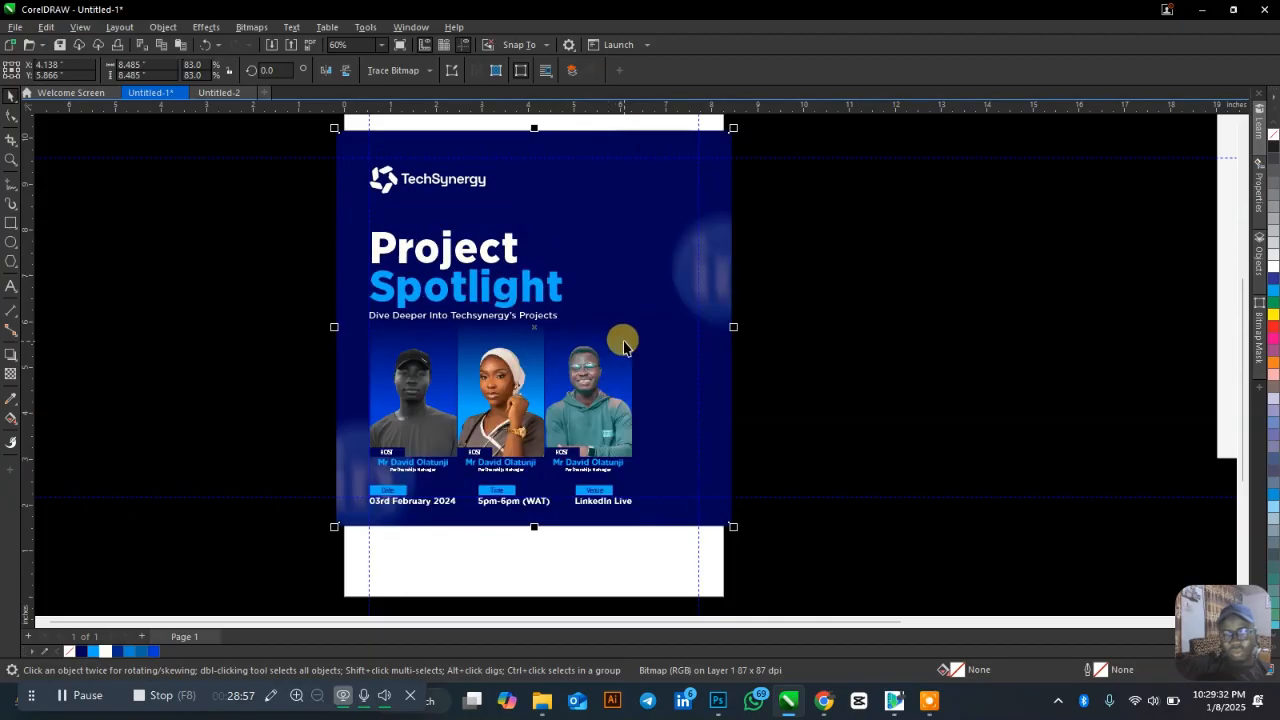
pyautogui.hotkey('shift', 'pageup')
pyautogui.hotkey('shift', 'pagedown')
pyautogui.hotkey('shift', 'pageup')
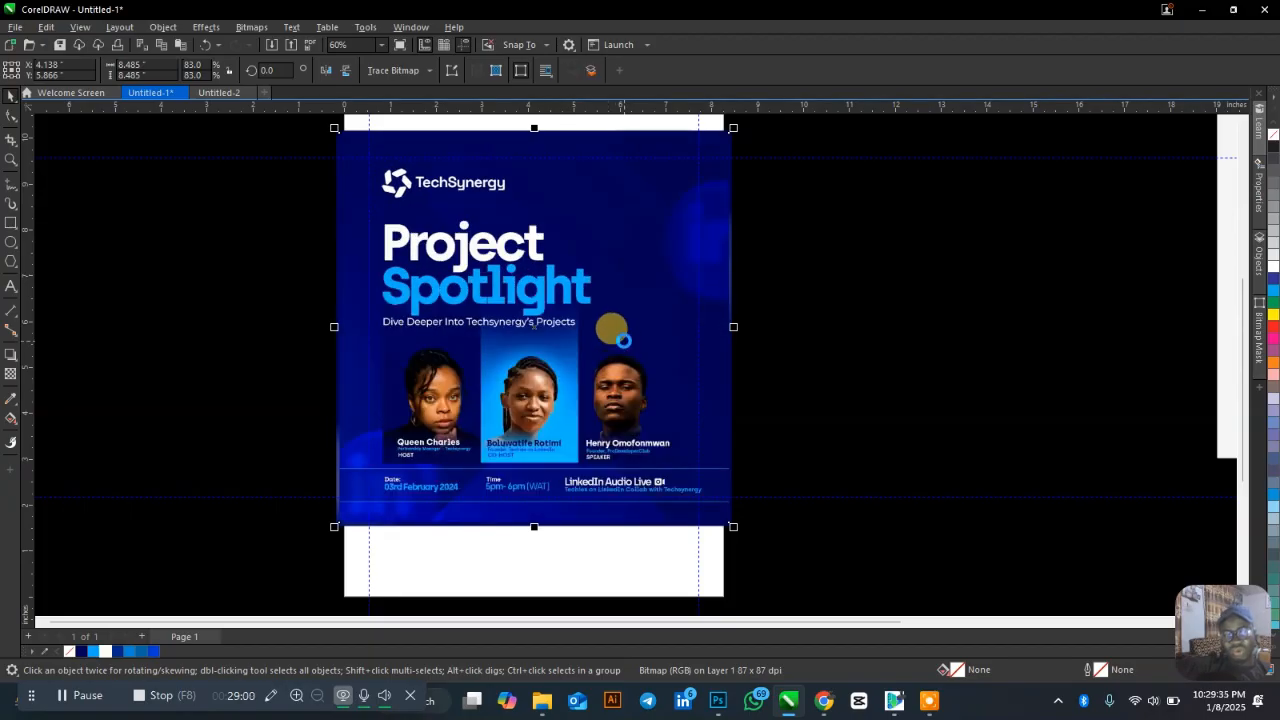
pyautogui.hotkey('shift', 'pagedown')
pyautogui.hotkey('shift', 'pageup')
pyautogui.hotkey('shift', 'pagedown')
pyautogui.hotkey('shift', 'pageup')
pyautogui.hotkey('shift', 'pagedown')
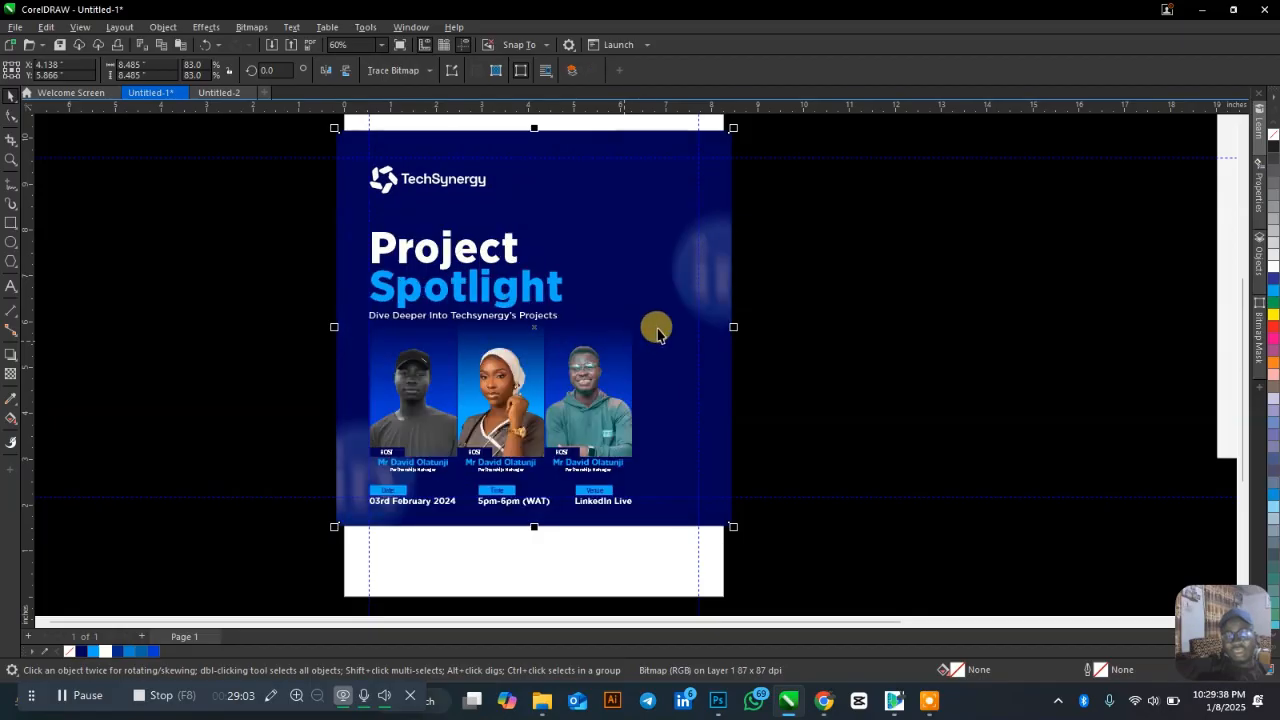
pyautogui.hotkey('shift', 'pageup')
pyautogui.hotkey('shift', 'pagedown')
pyautogui.hotkey('shift', 'pageup')
pyautogui.hotkey('shift', 'pagedown')
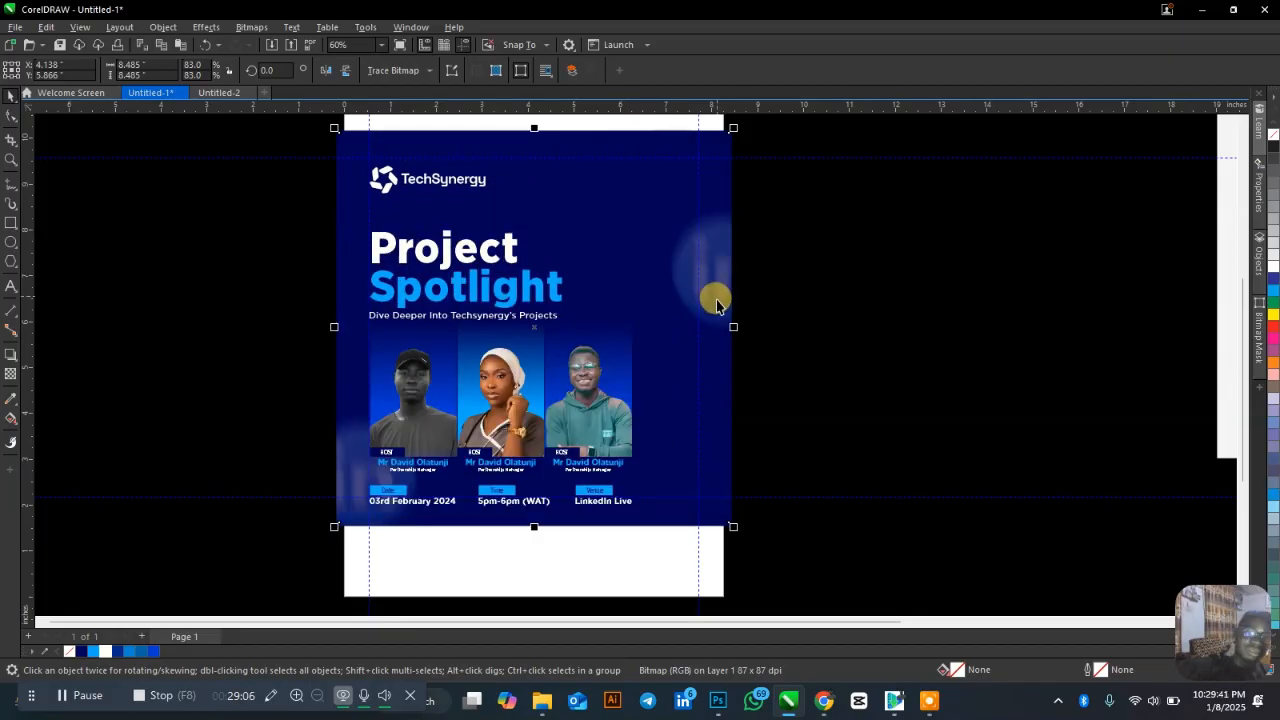
pyautogui.click(780, 296)
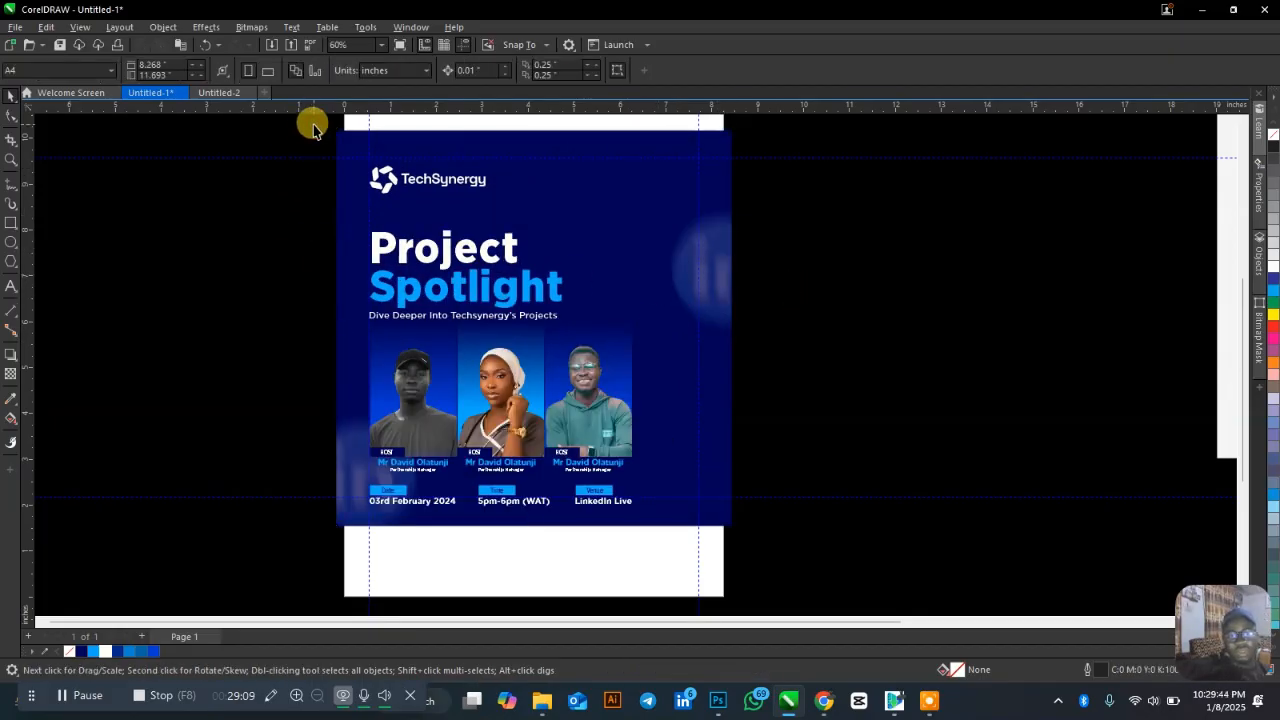
pyautogui.press('z')
pyautogui.moveTo(330, 130); pyautogui.dragTo(730, 530)
pyautogui.press('space')
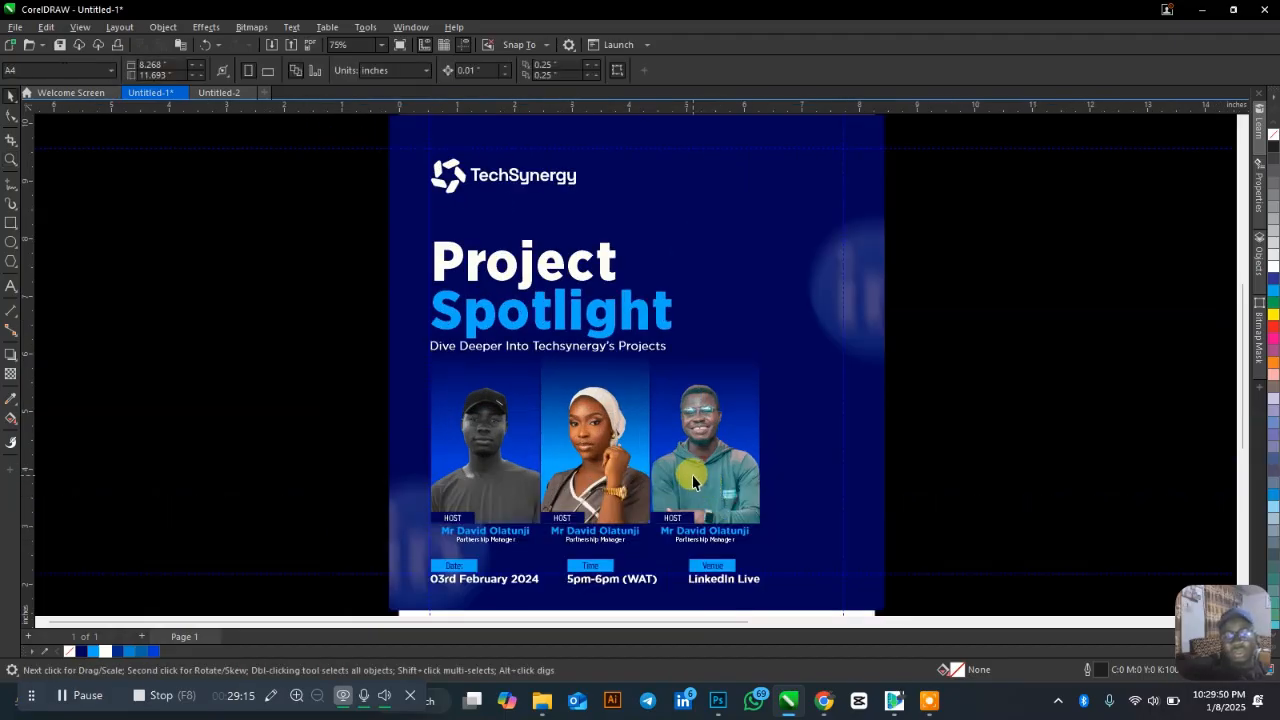